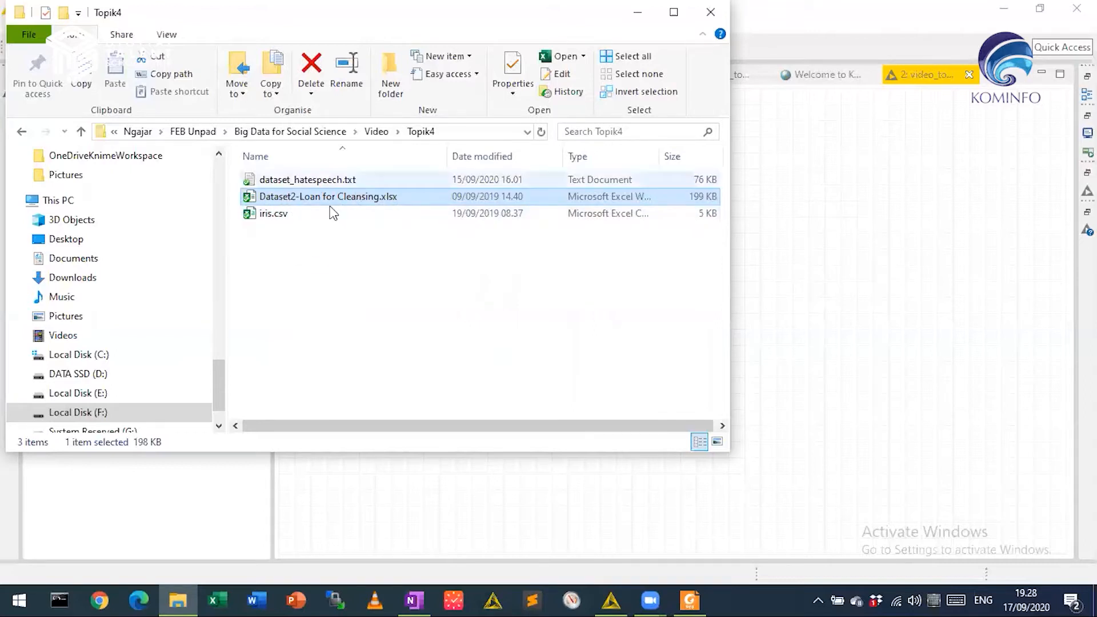
Step: Add Dataset2-Loan for Cleansing.xlsx to the KNIME workflow as an Excel Reader node and set it to read Sheet1
left_click_drag(333, 213, 793, 263)
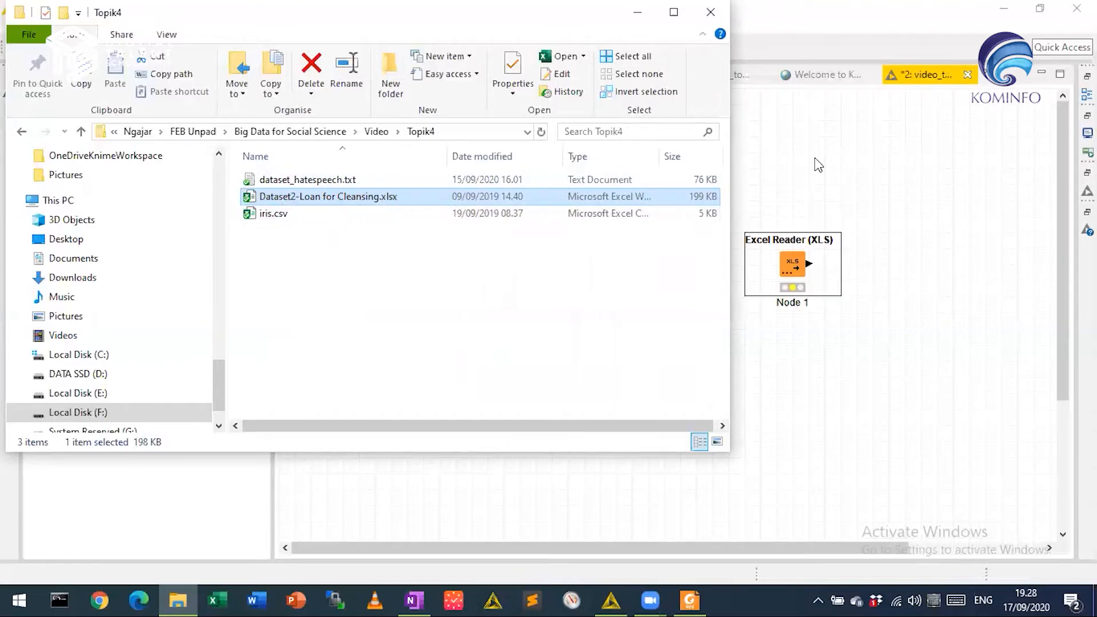
left_click(800, 264)
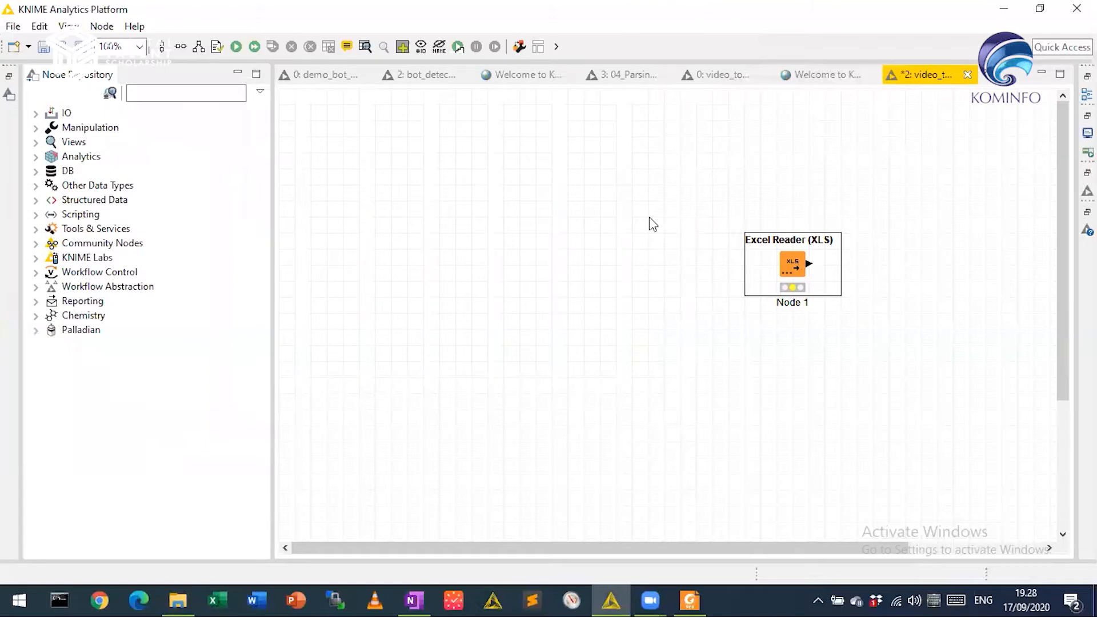
key("F6")
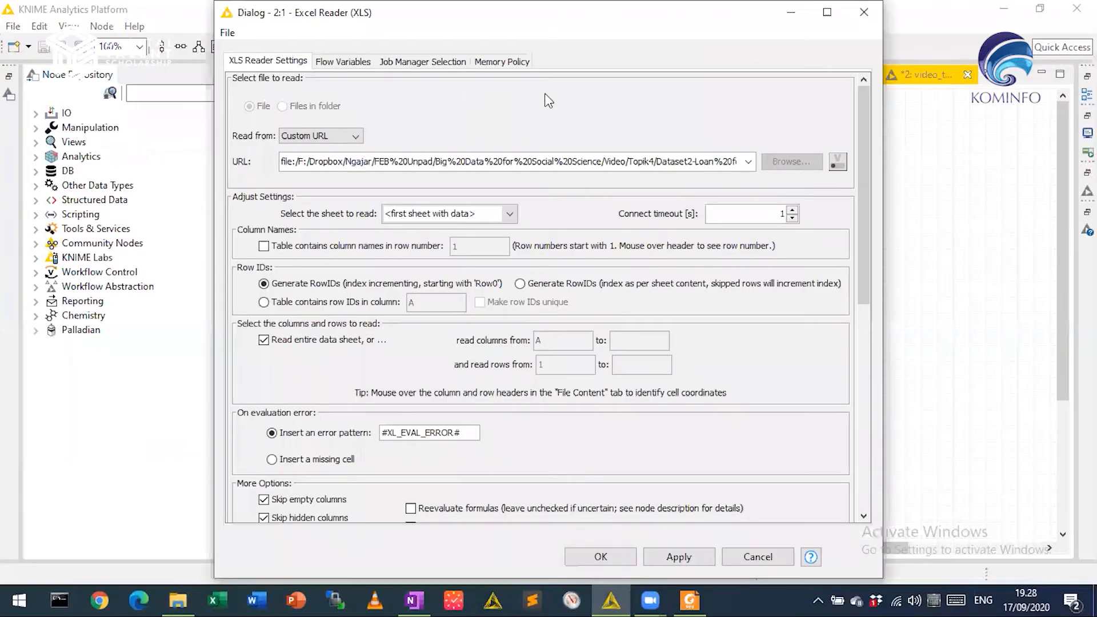
left_click(479, 213)
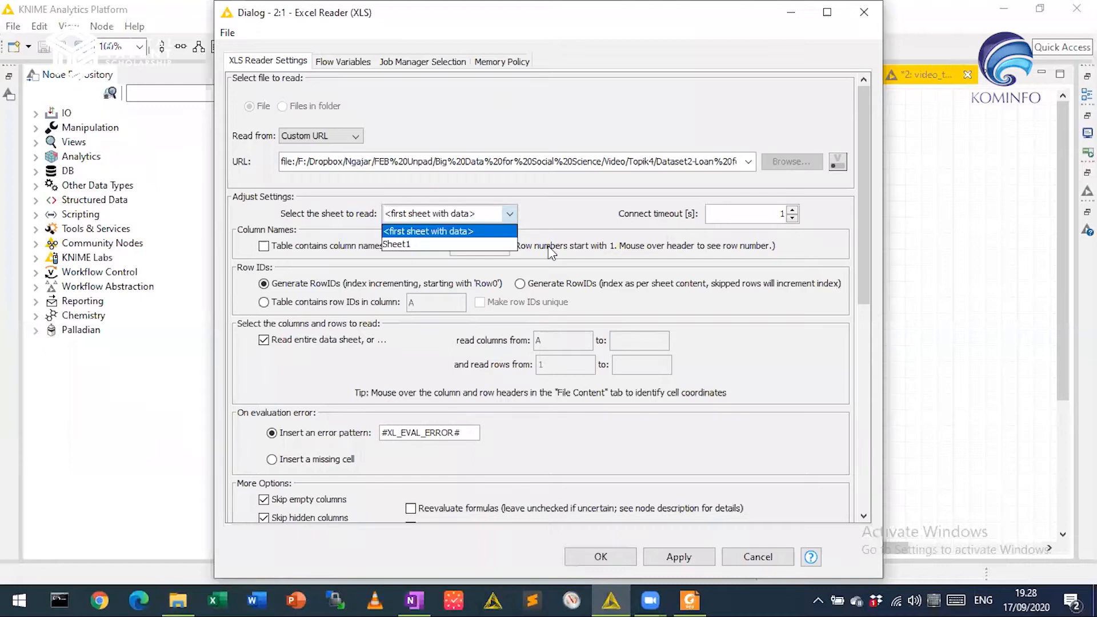
key("Down")
key("Return")
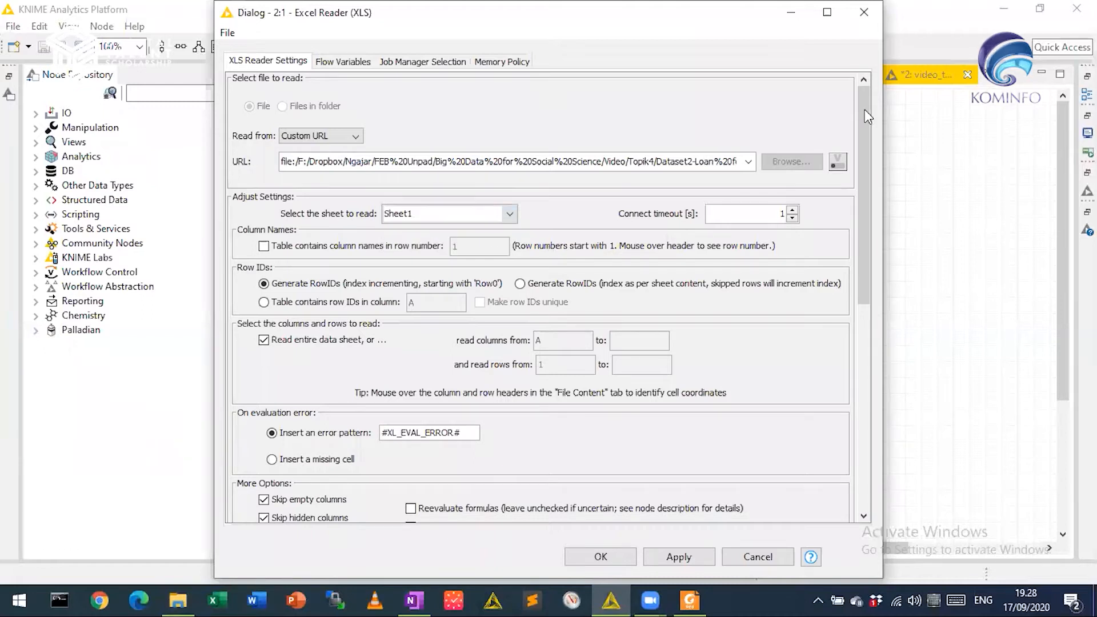
Step: Configure the reader to take row IDs from column A and column names from row 1, and reload the preview
scroll(868, 205, "down", 3)
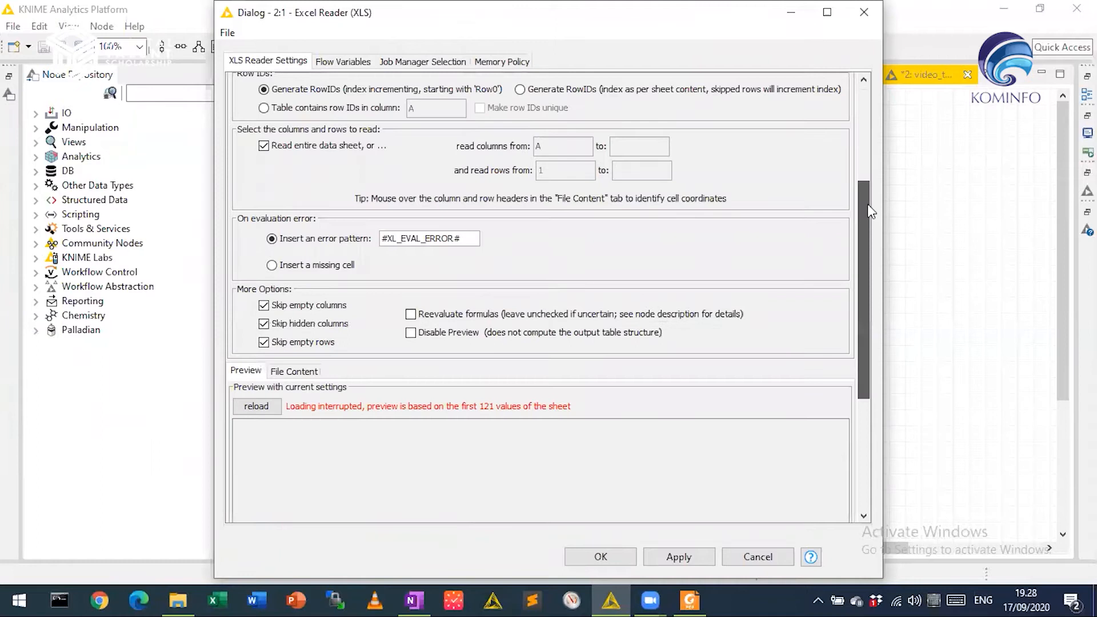
scroll(263, 348, "down", 1)
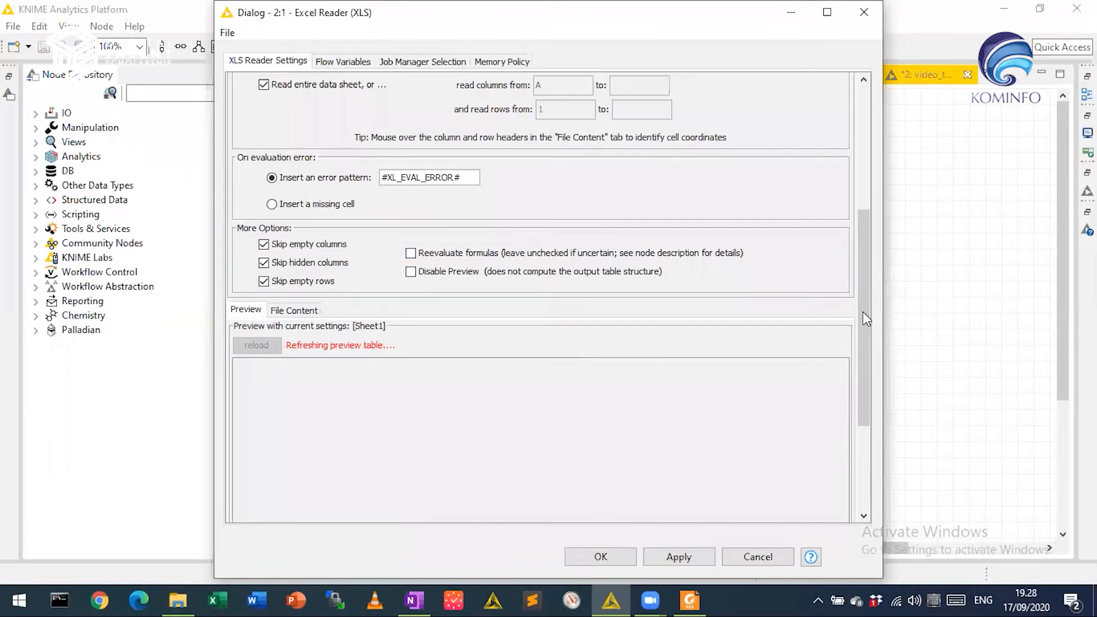
left_click_drag(863, 262, 863, 305)
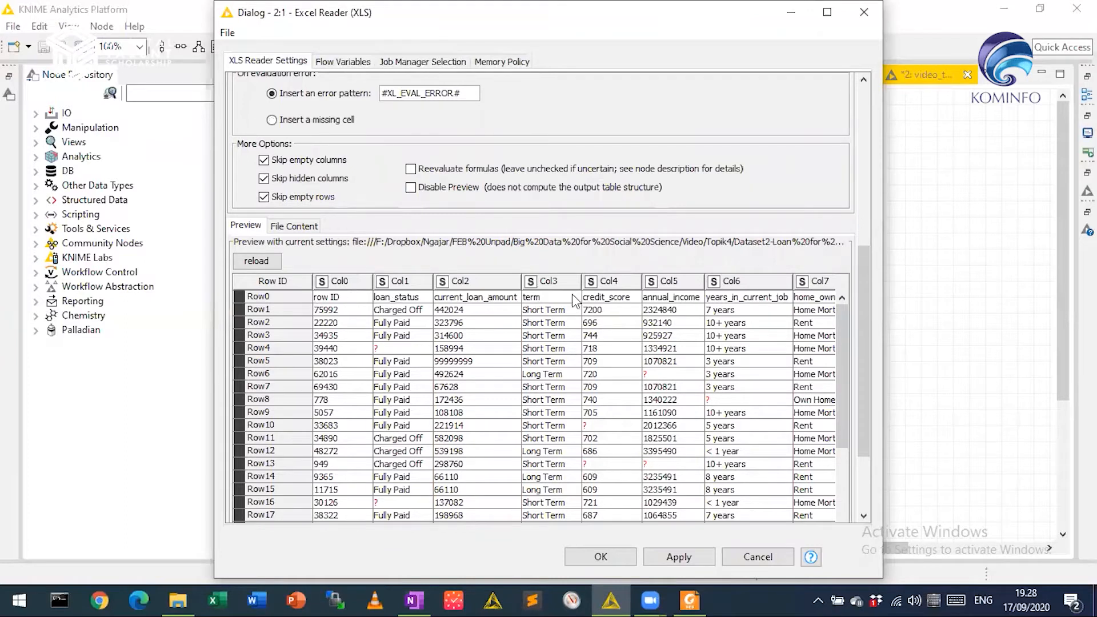
left_click_drag(869, 241, 868, 208)
left_click(272, 183)
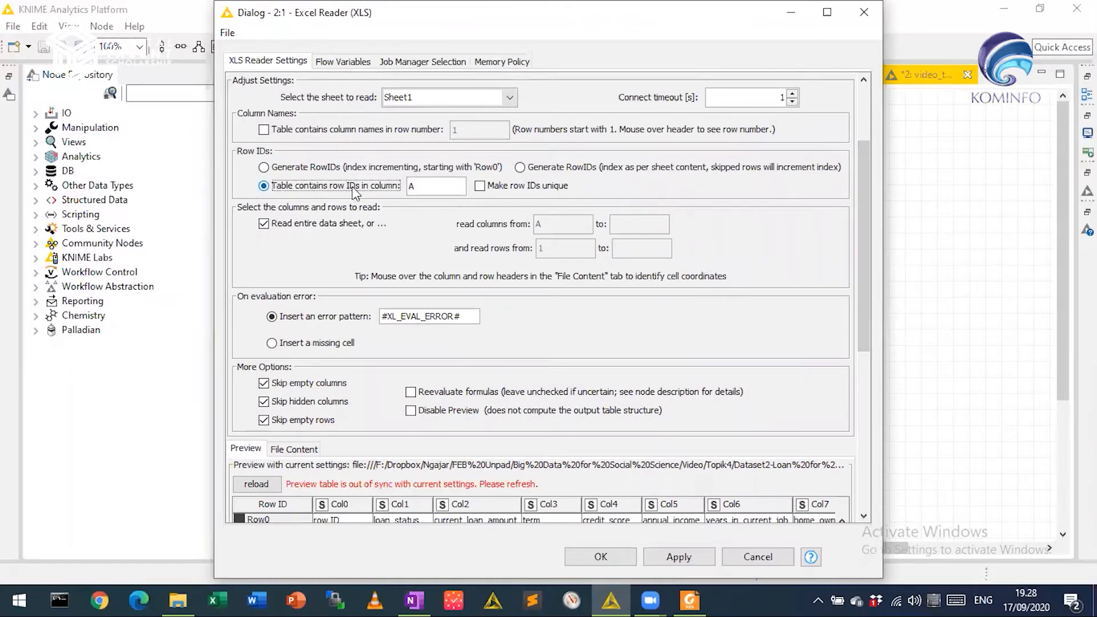
left_click(312, 130)
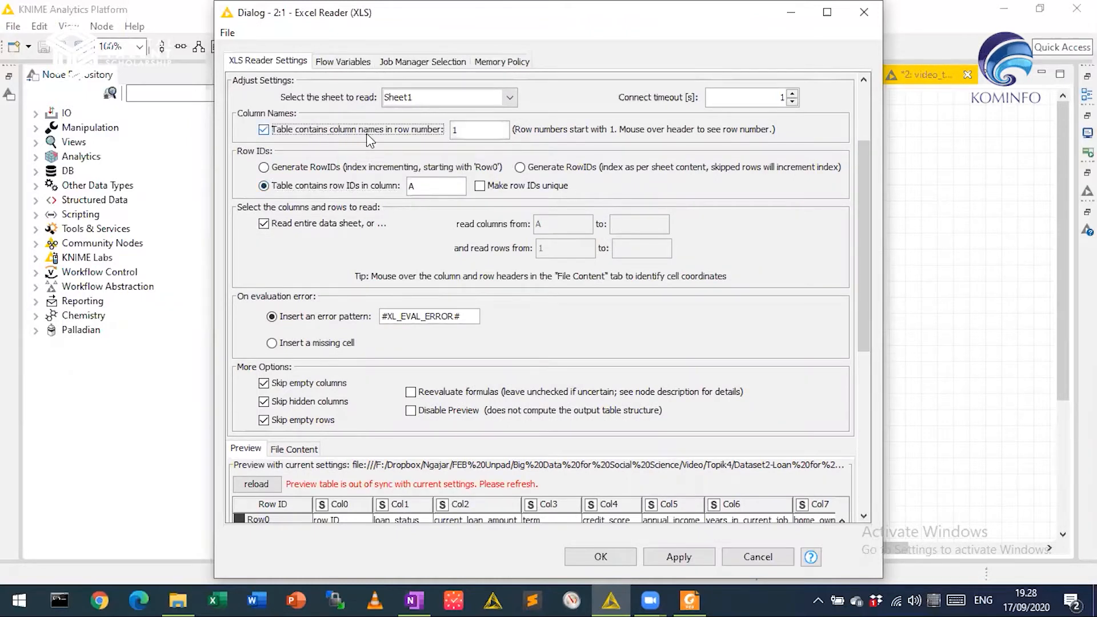
left_click_drag(862, 164, 863, 269)
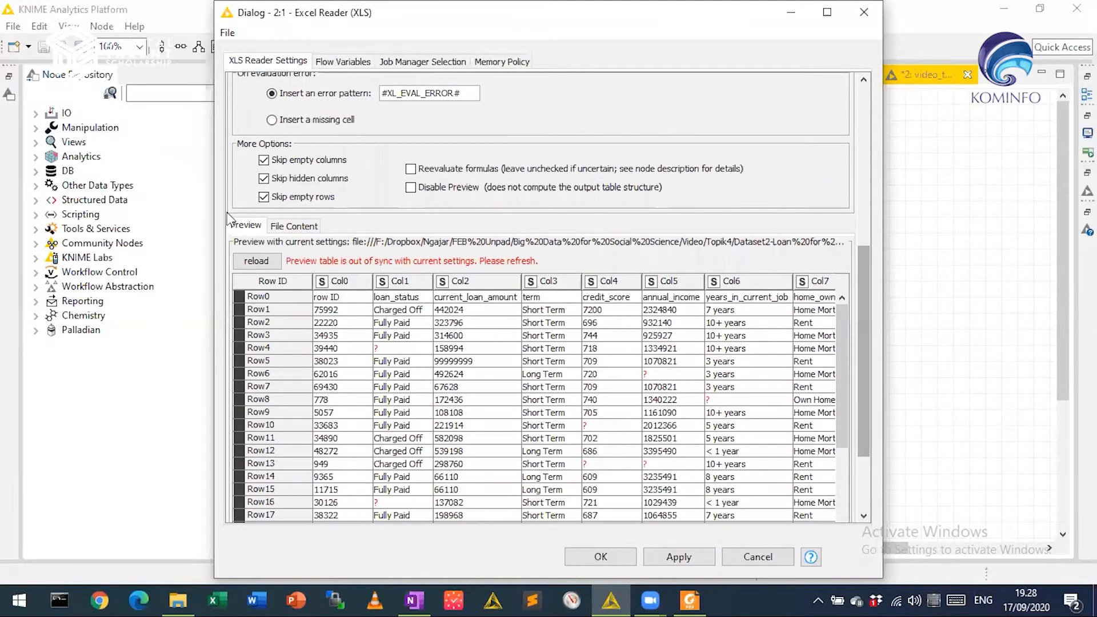
left_click(266, 262)
Step: Review the reloaded preview's rows and columns, and accept the settings so the Excel Reader node executes
left_click_drag(865, 287, 867, 338)
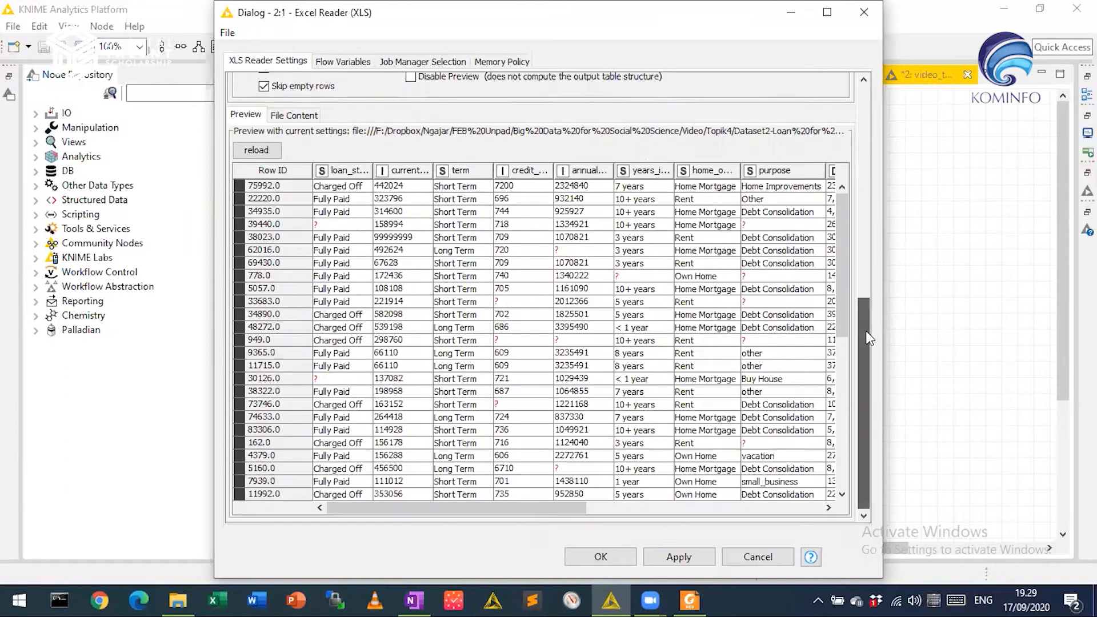
left_click_drag(535, 508, 416, 506)
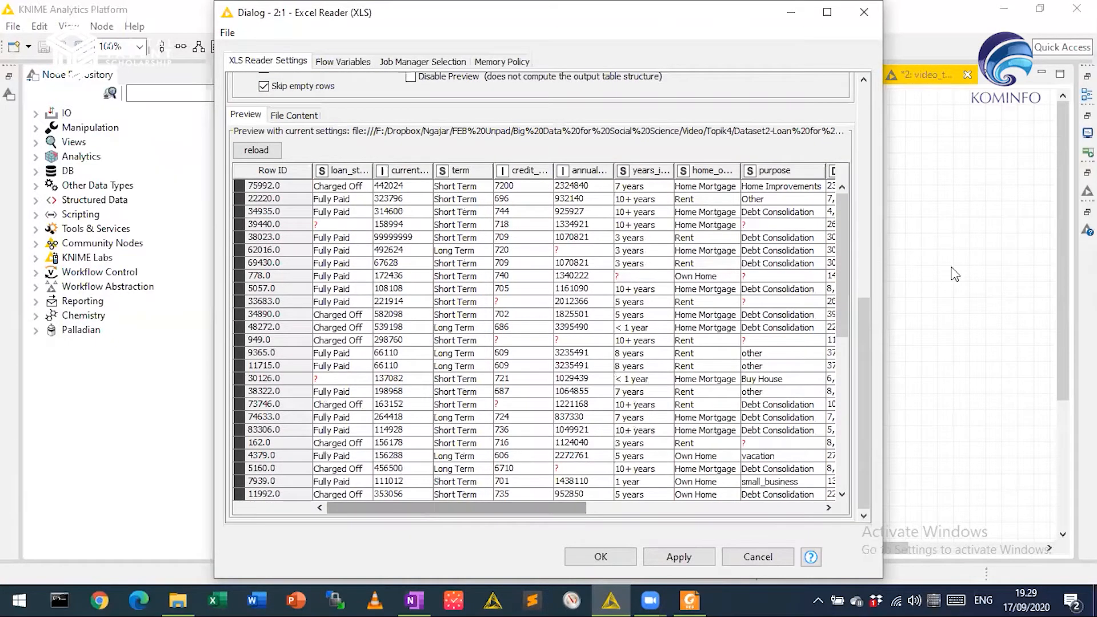
left_click_drag(844, 341, 847, 187)
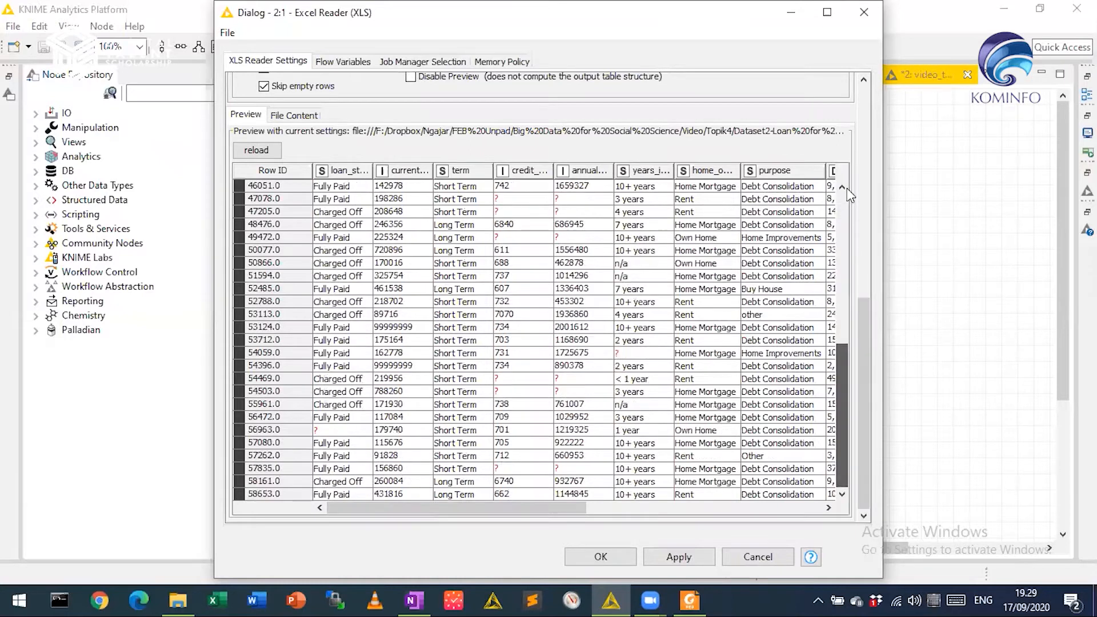
left_click_drag(558, 515, 384, 514)
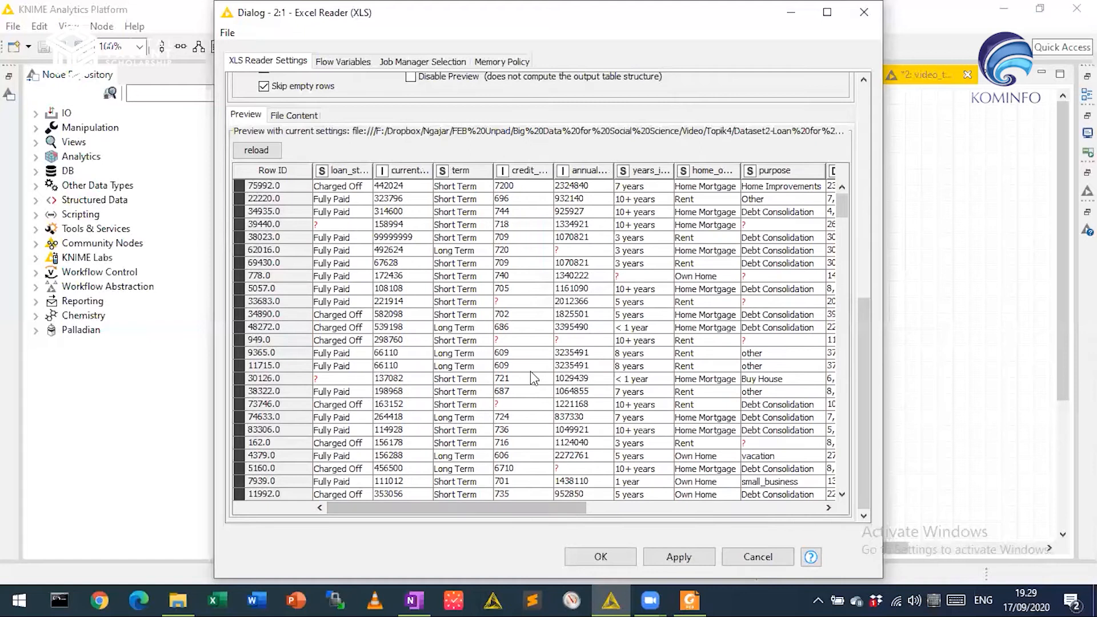
left_click_drag(492, 502, 792, 517)
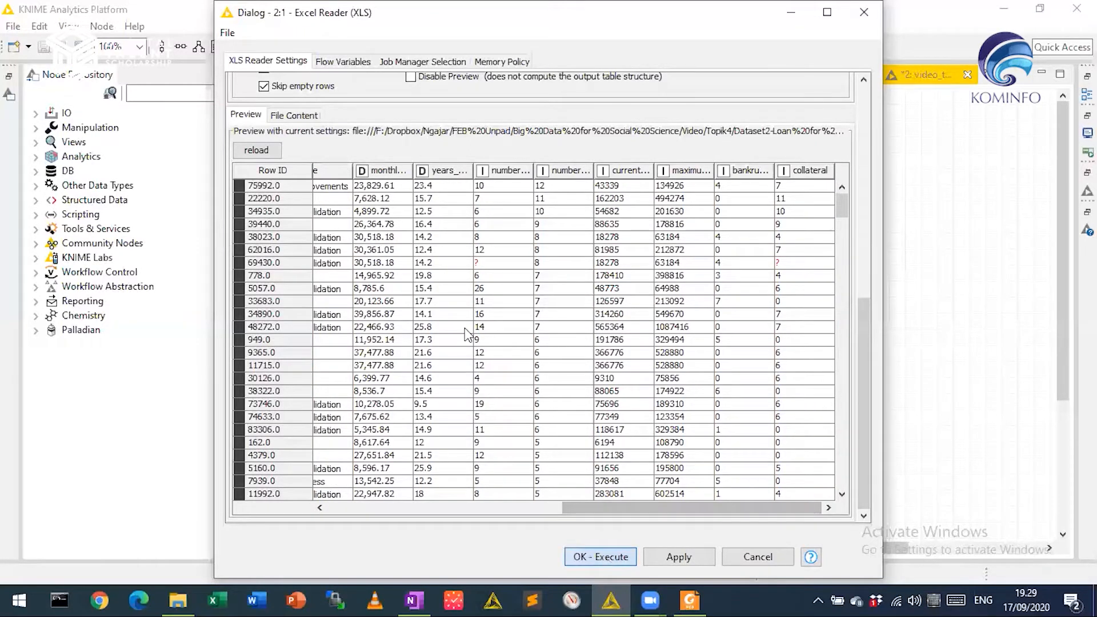
left_click(600, 556)
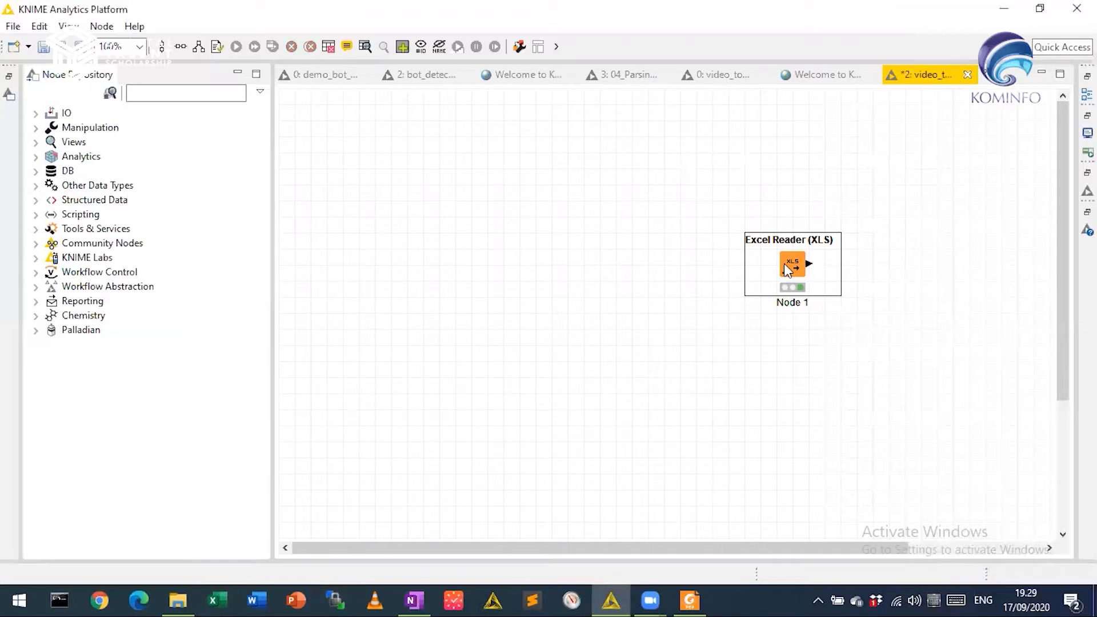
Step: View the column specifications of the Excel Reader's output table, widening the column that lists the variable names
right_click(855, 464)
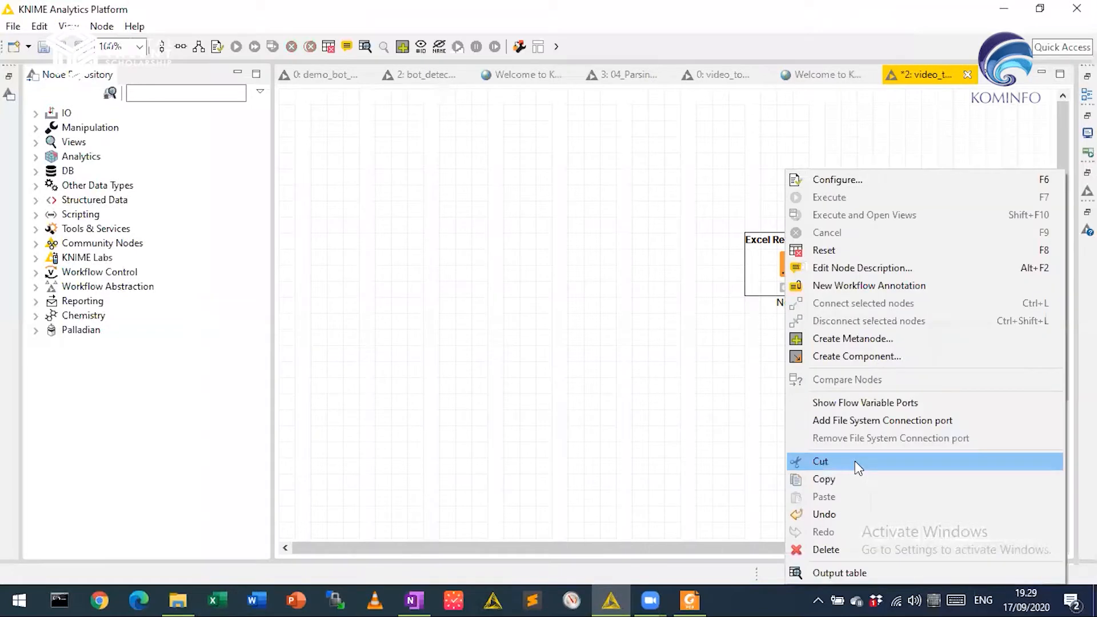
left_click(875, 575)
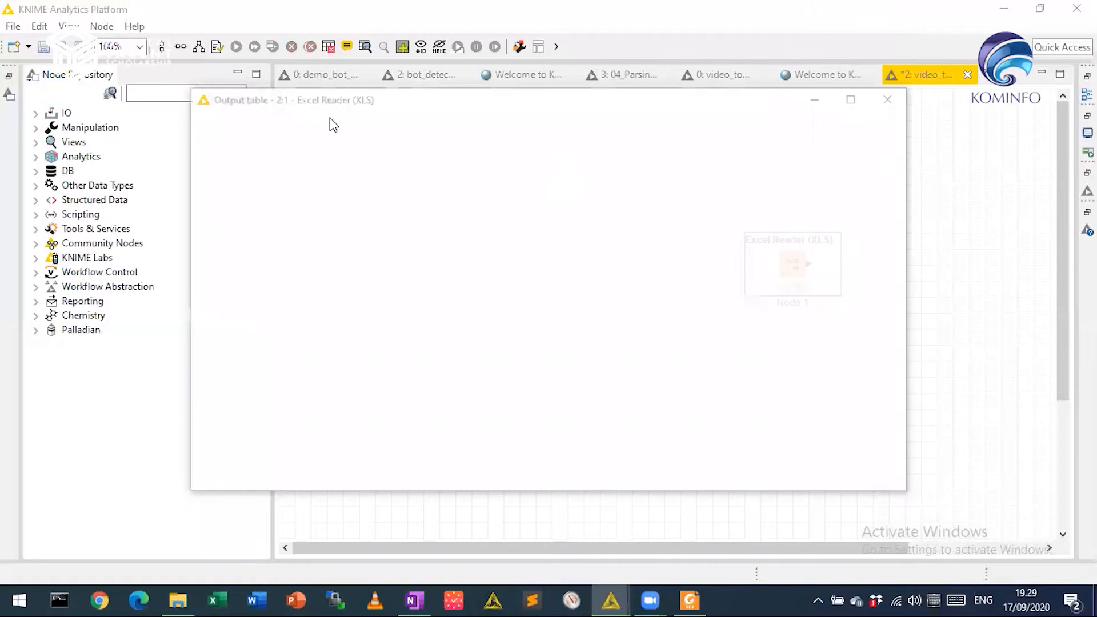
left_click(413, 133)
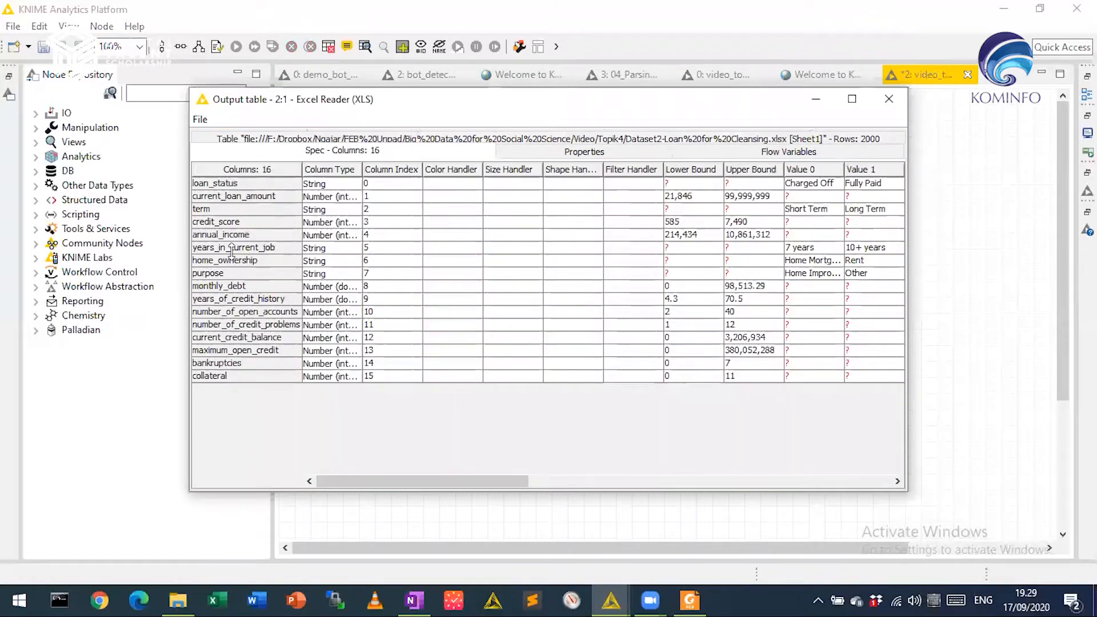
left_click_drag(297, 170, 346, 169)
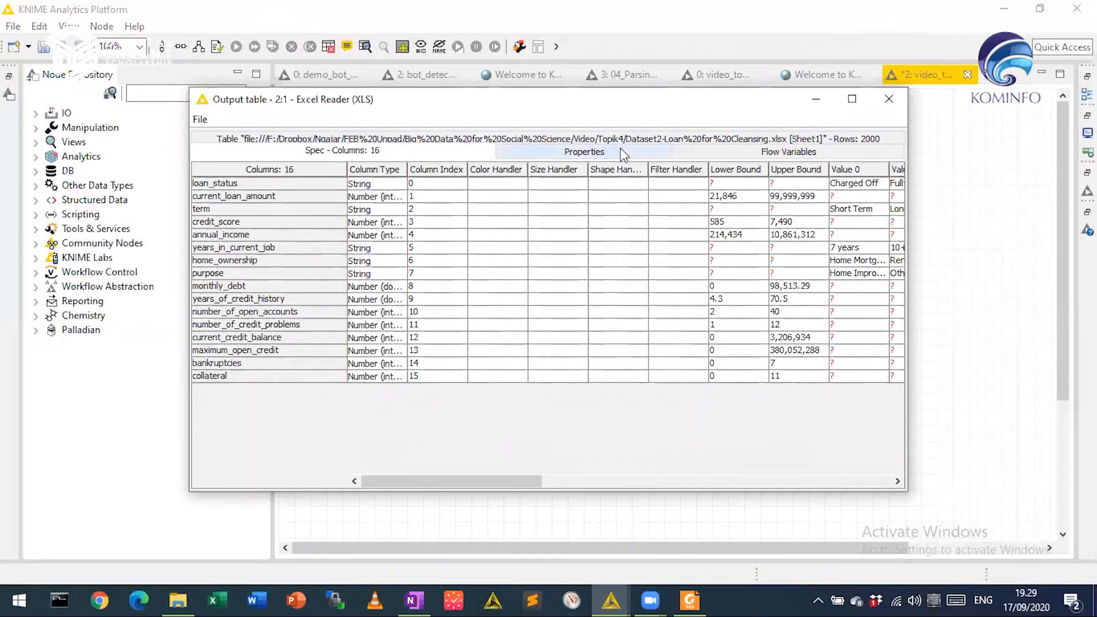
Step: Return to the output table's data rows and widen the current_loan_amount, term and credit_score columns to read their full headers
left_click(439, 140)
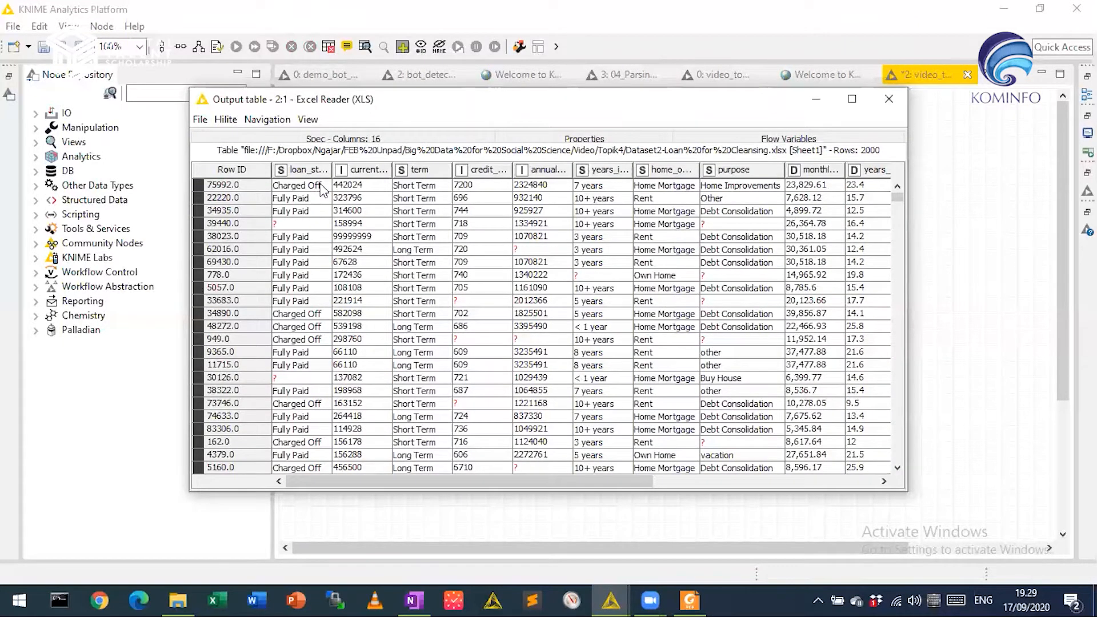
left_click(387, 169)
left_click_drag(391, 170, 458, 170)
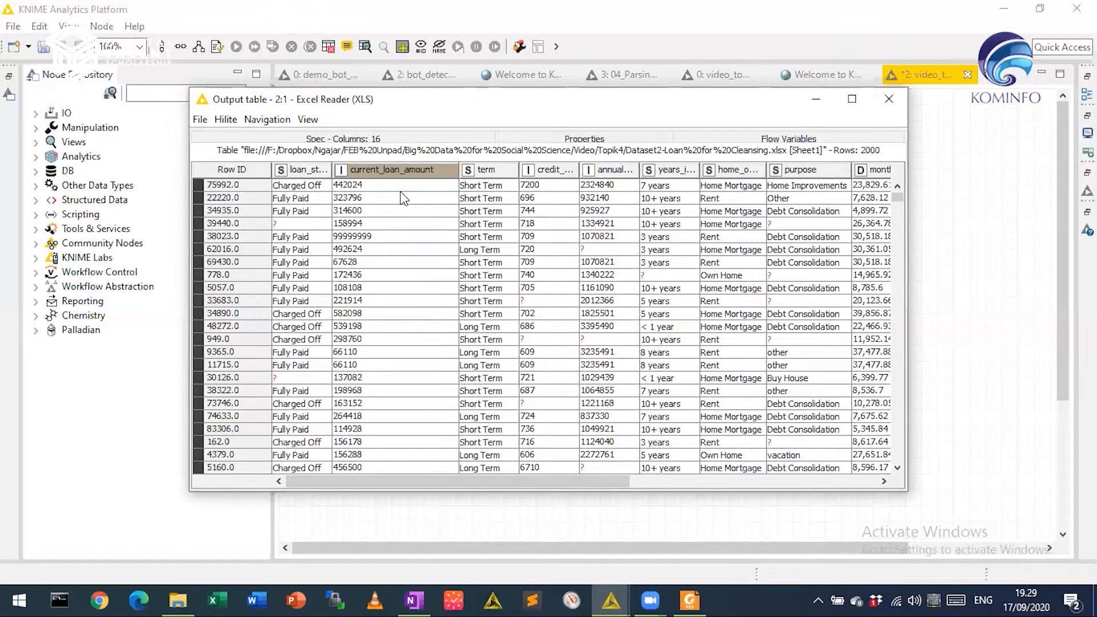
left_click(406, 262)
left_click(392, 224)
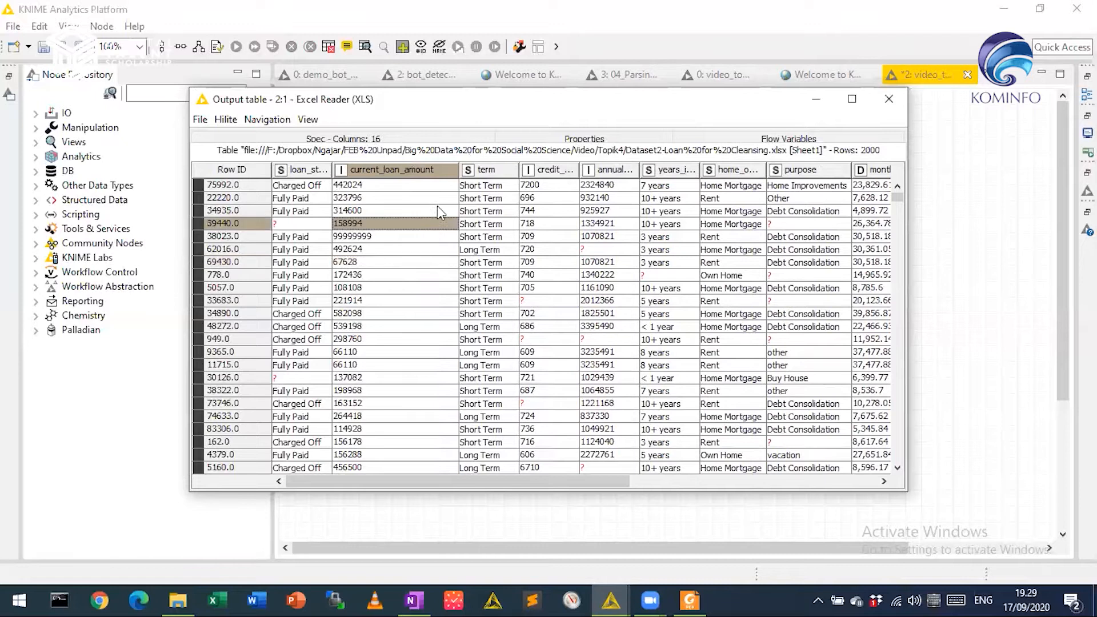
left_click_drag(518, 169, 653, 170)
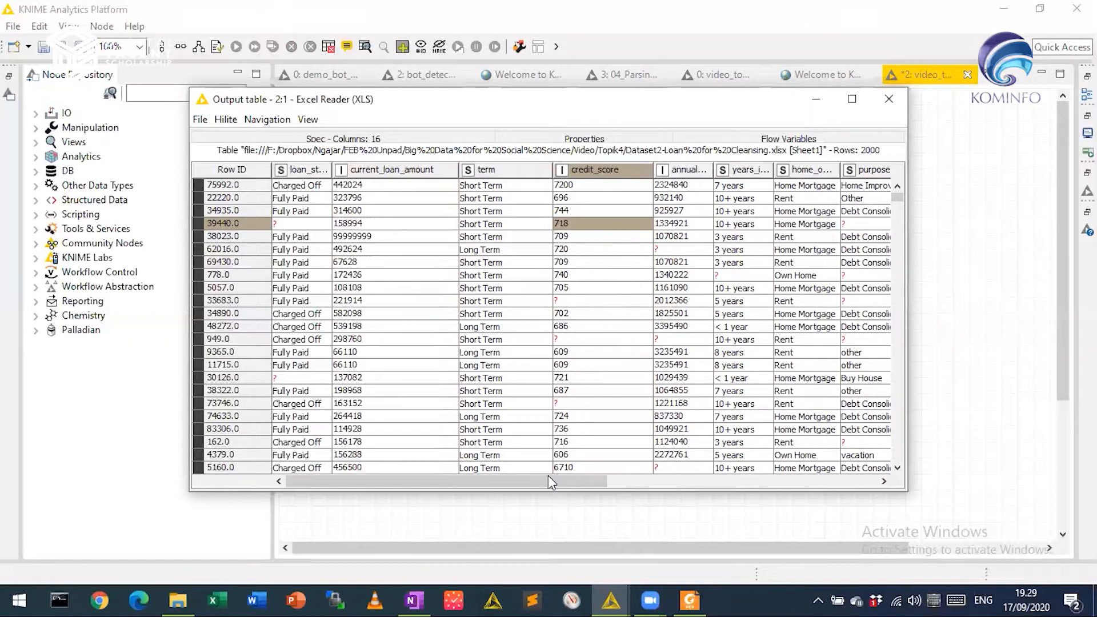
Step: Widen the annual_income, years_in_current_job and home_ownership columns of the output table to read their full headers
left_click_drag(550, 482, 695, 497)
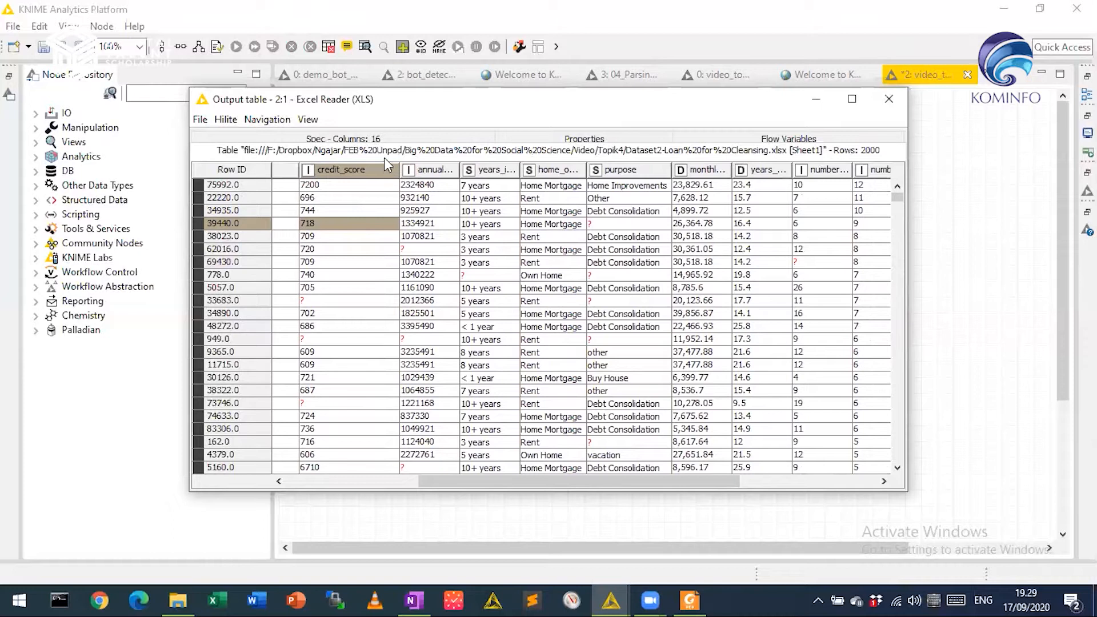
left_click_drag(459, 165, 639, 169)
left_click_drag(558, 485, 689, 487)
left_click_drag(470, 170, 519, 170)
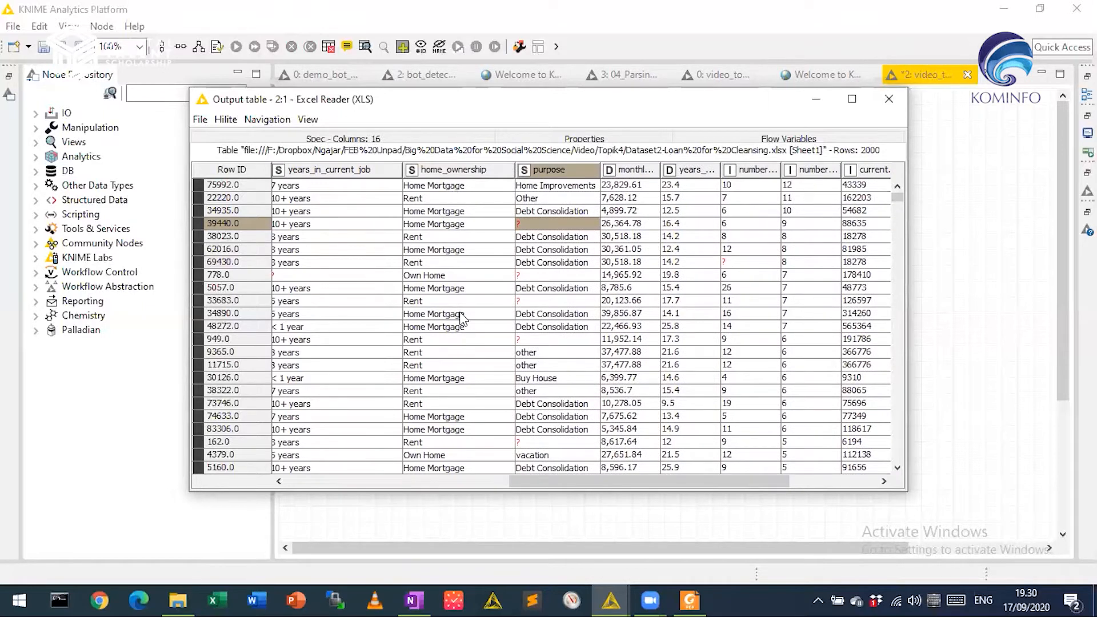
left_click_drag(562, 483, 599, 484)
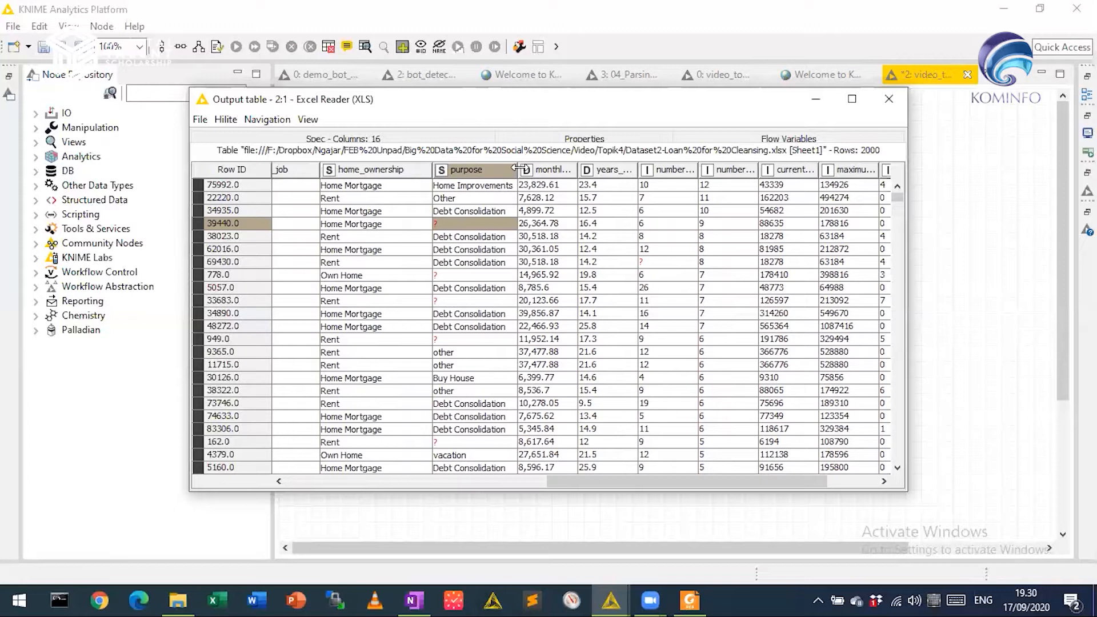
Step: Widen the purpose column slightly and examine the loan purposes recorded in its first rows
left_click_drag(520, 167, 537, 168)
left_click(510, 188)
left_click(510, 198)
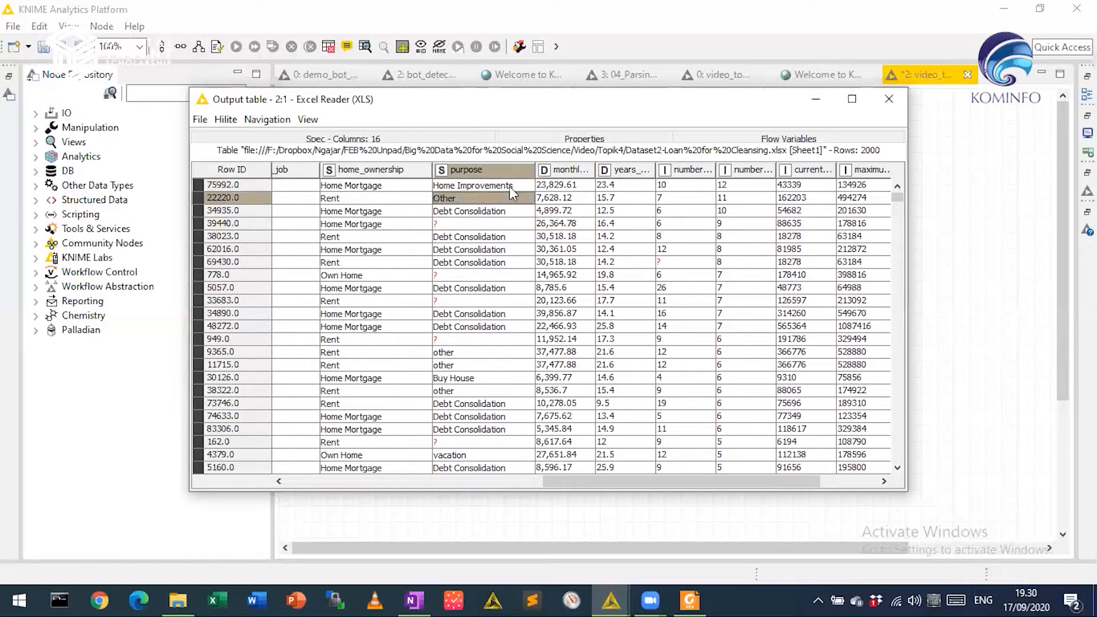
left_click(509, 186)
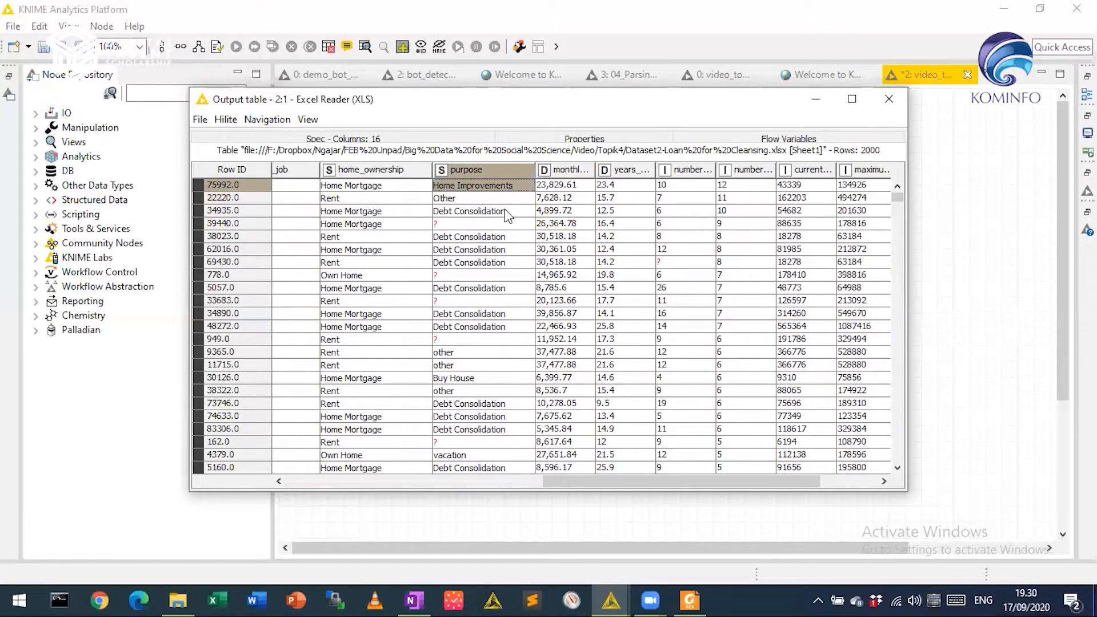
left_click(503, 237)
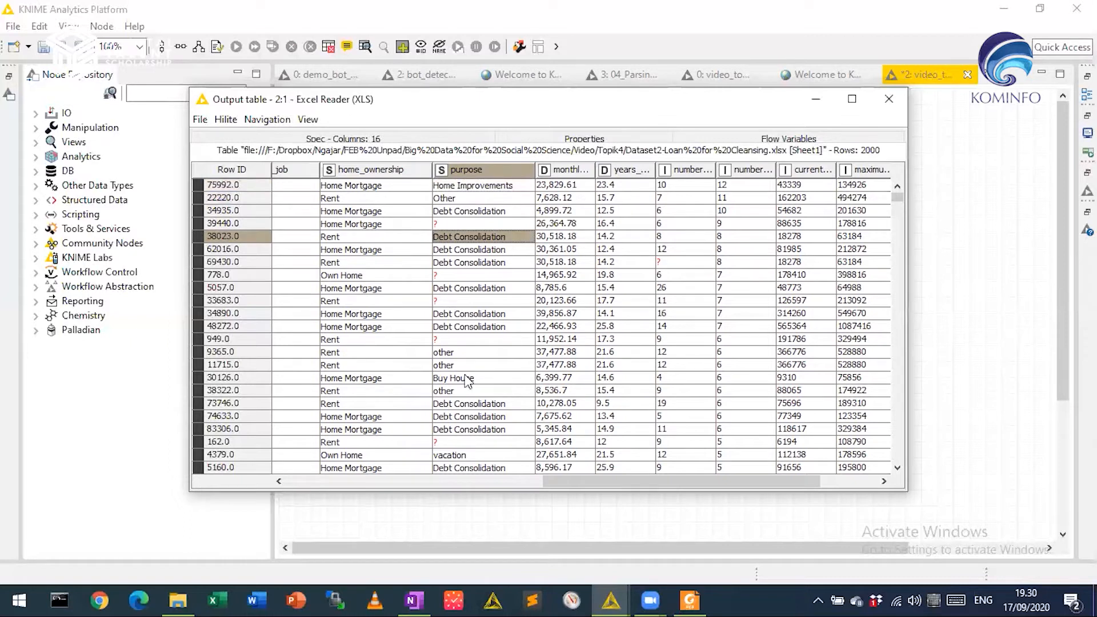
Step: Widen the monthly_debt and years_of_credit_history columns to read their full headers
left_click_drag(595, 169, 650, 171)
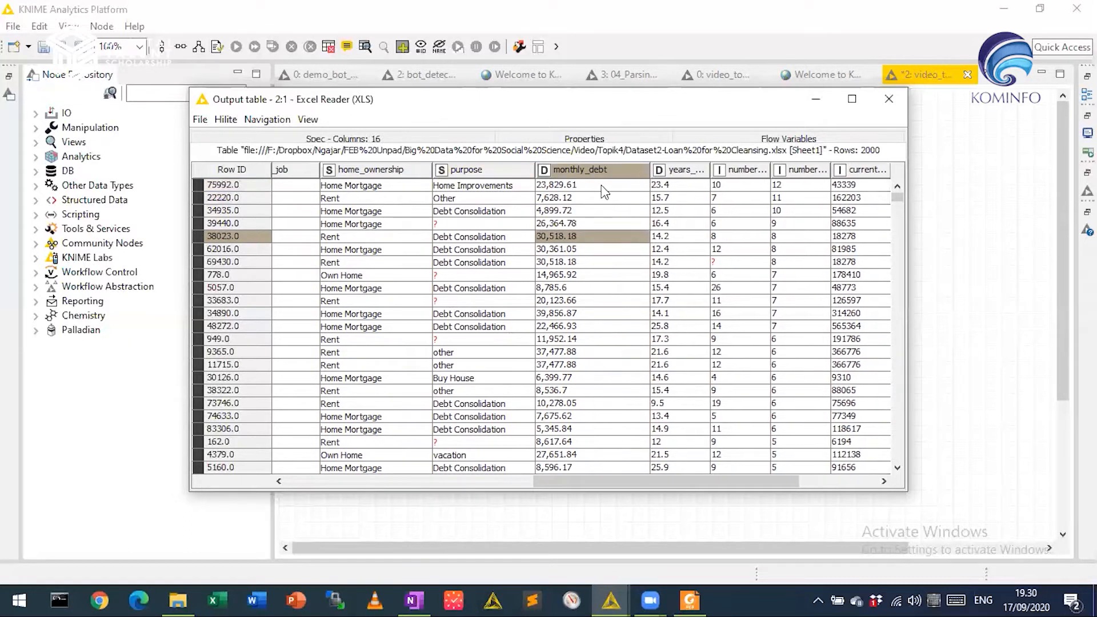
left_click_drag(634, 484, 714, 483)
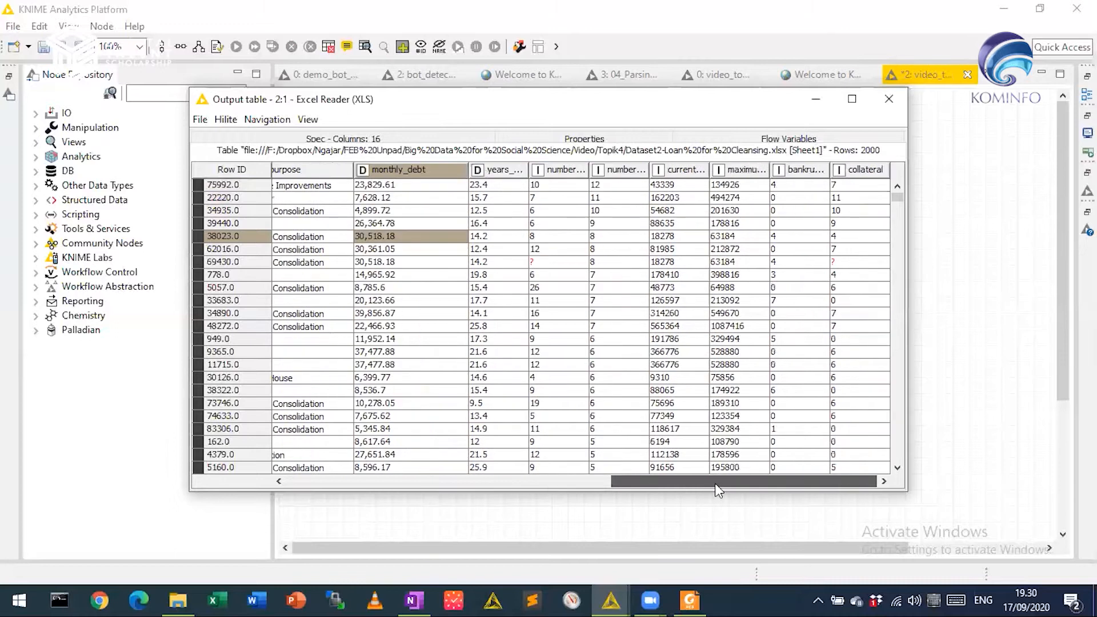
left_click_drag(528, 170, 609, 169)
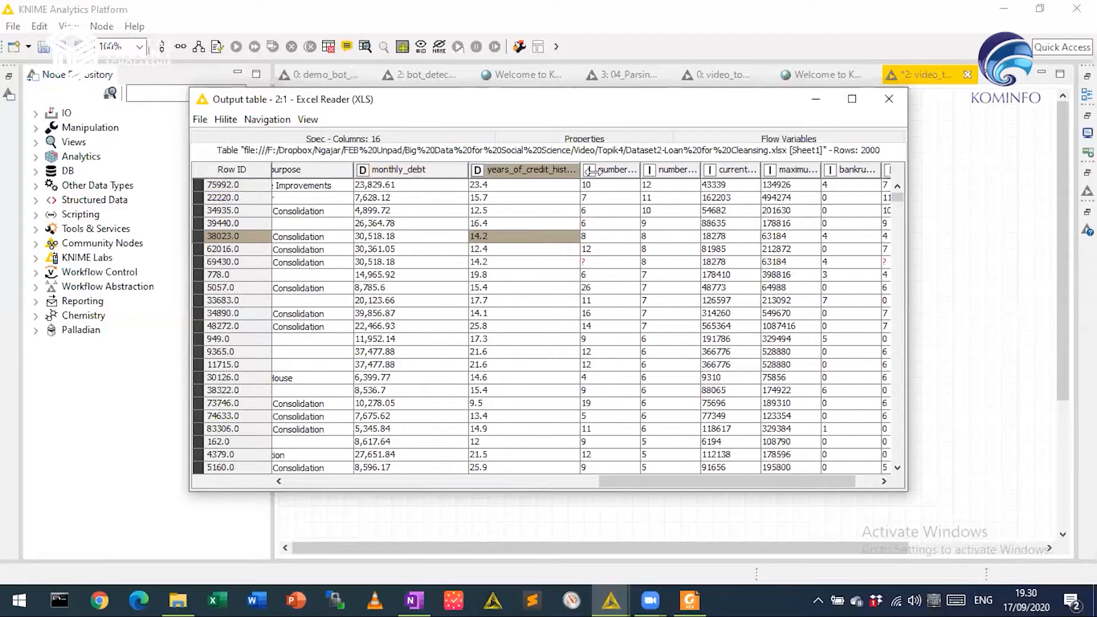
left_click_drag(677, 482, 803, 476)
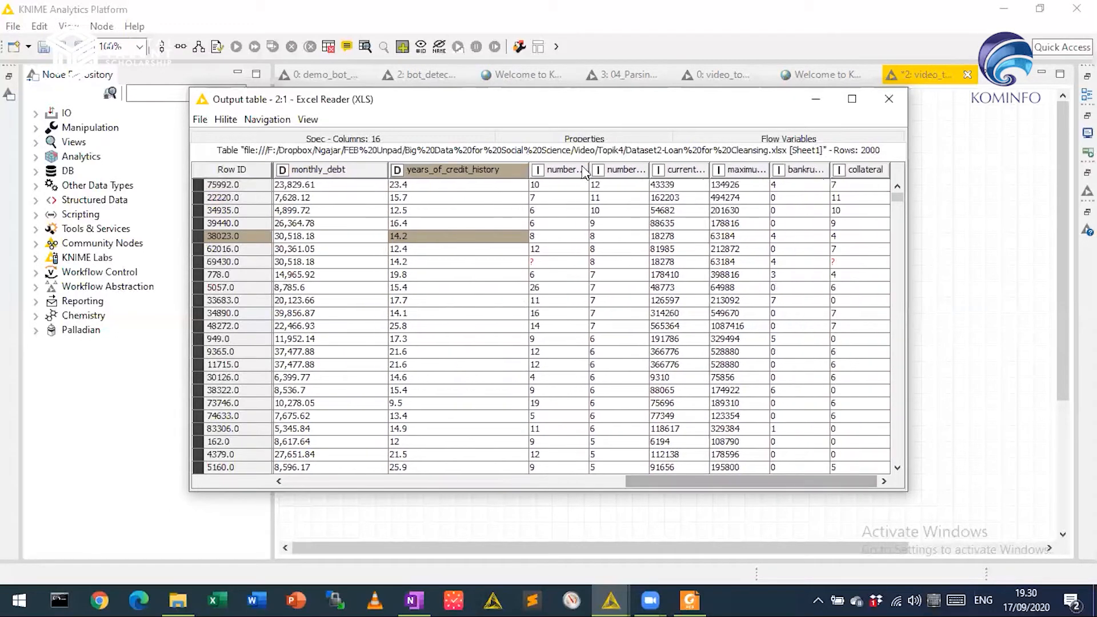
Step: Widen the number_of_open_accounts and number_of_credit_problems columns of the output table to read their full headers
left_click_drag(589, 170, 685, 170)
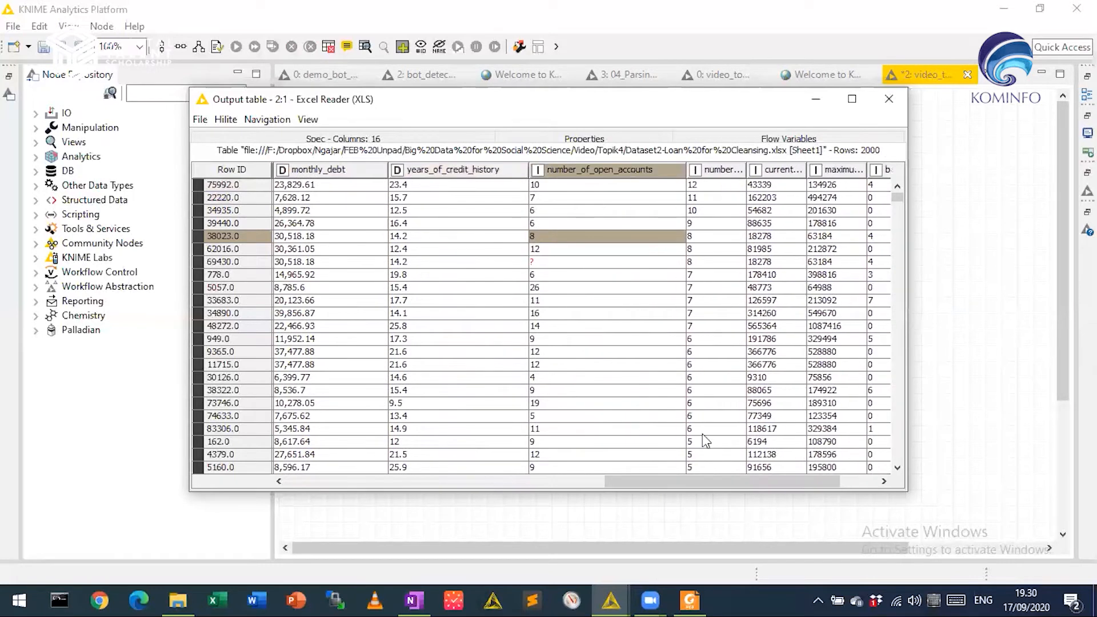
left_click_drag(724, 484, 761, 484)
left_click_drag(648, 170, 729, 169)
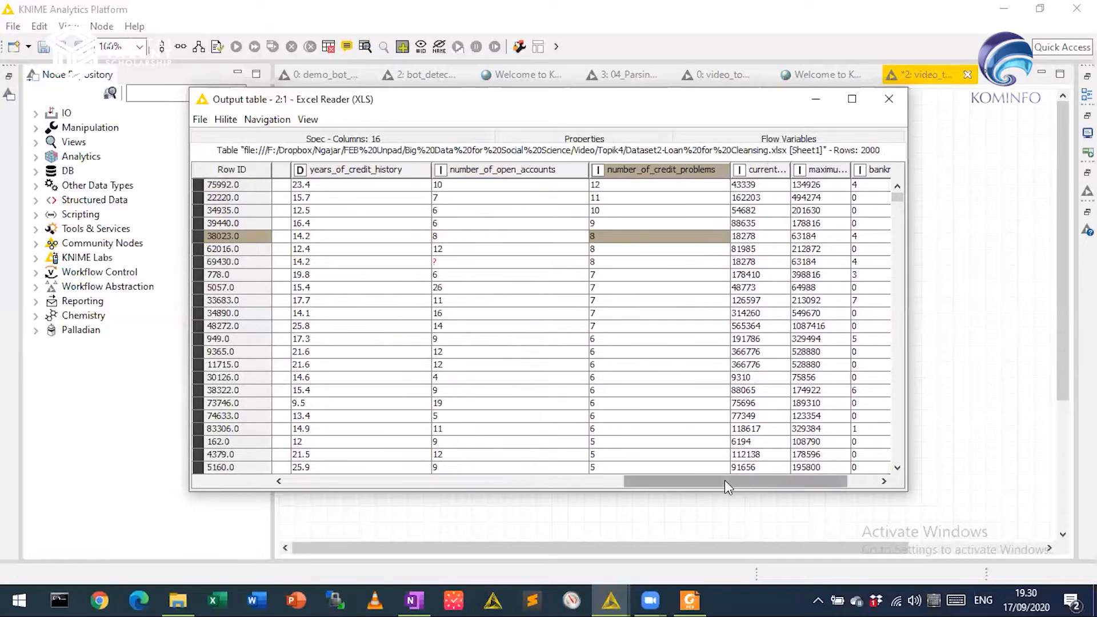
Step: Widen the current_credit_balance and maximum_open_credit columns of the output table to read their full headers
left_click_drag(725, 483, 755, 482)
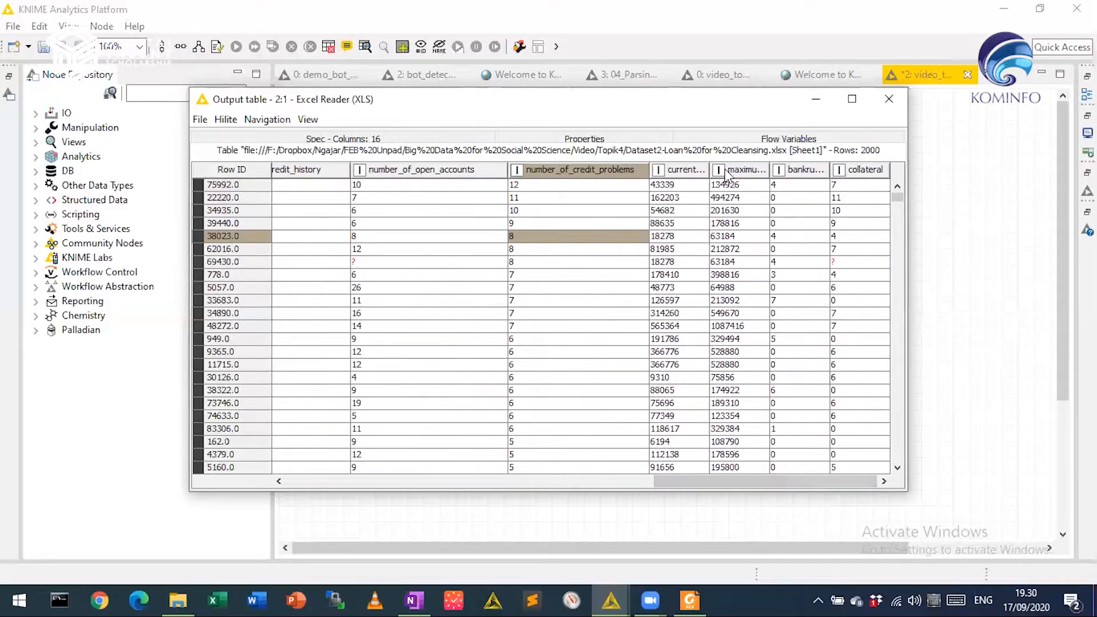
left_click_drag(708, 169, 807, 170)
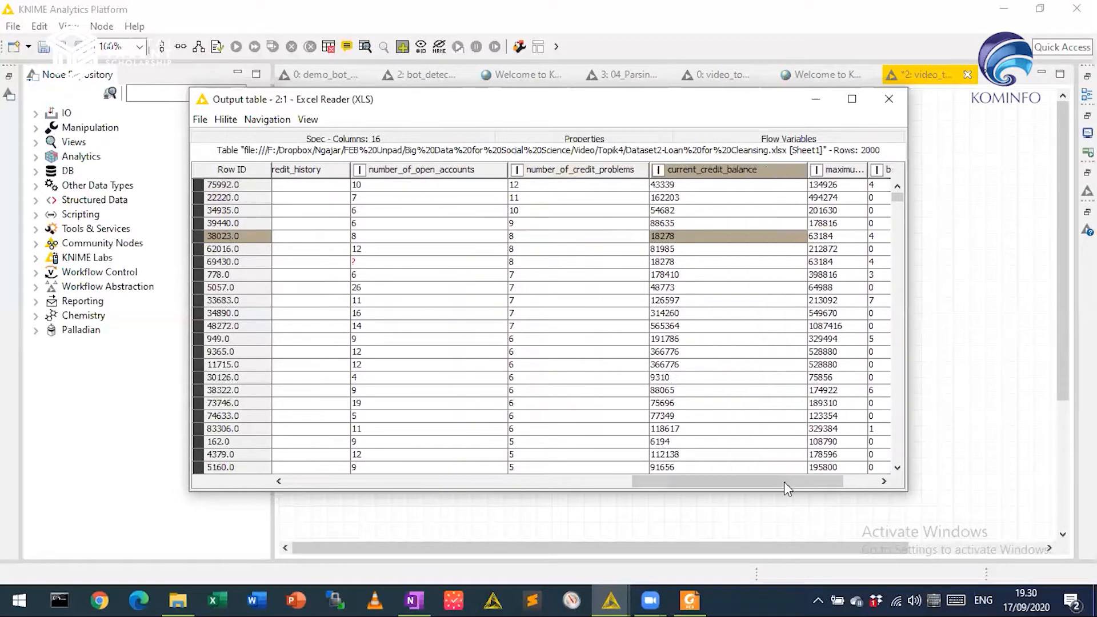
left_click_drag(793, 482, 835, 482)
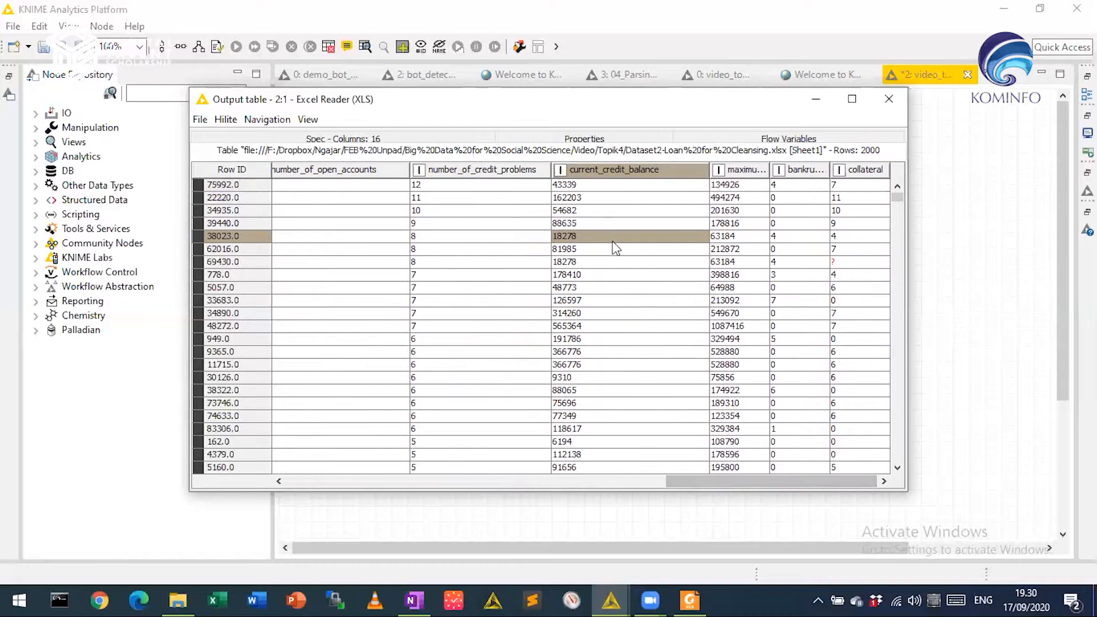
left_click_drag(769, 170, 885, 171)
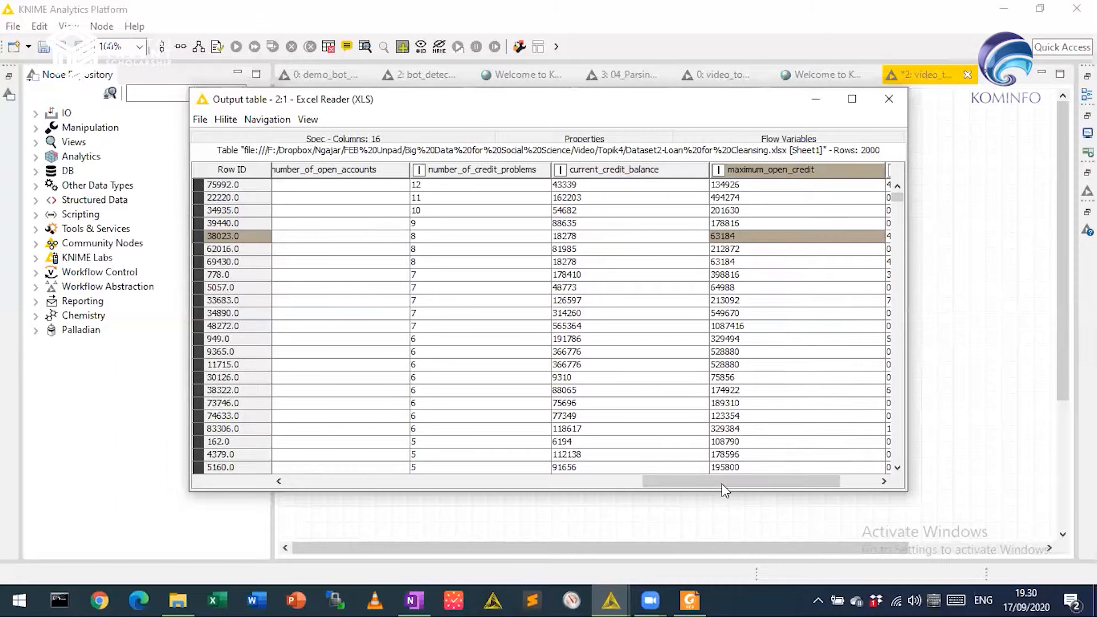
Step: Widen the bankruptcies column and examine its values in the first rows of the output table
left_click_drag(722, 482, 840, 479)
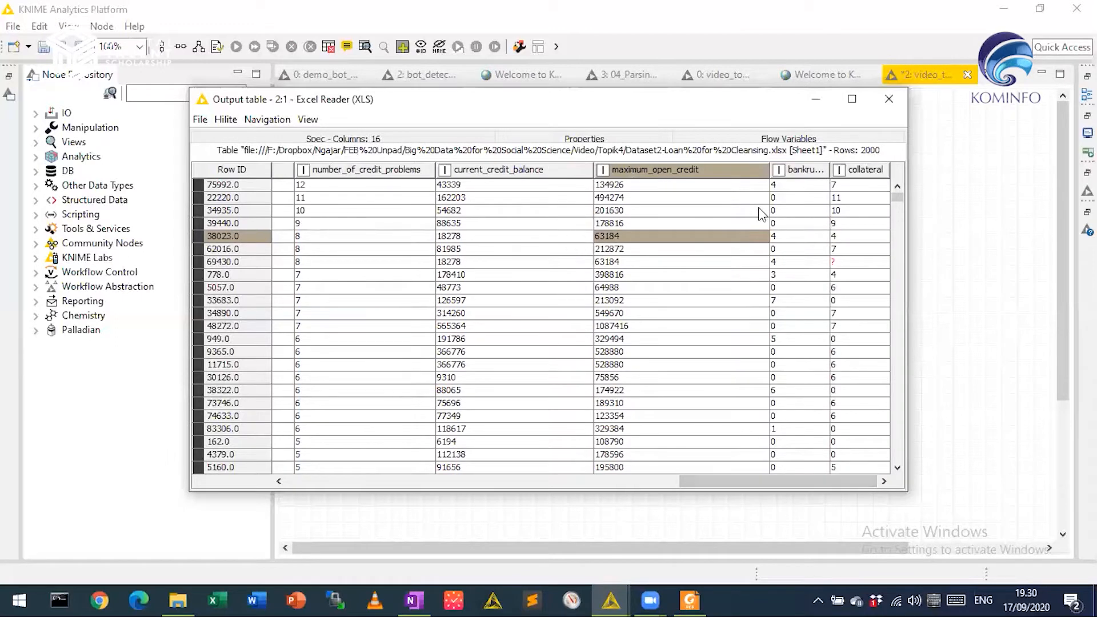
left_click_drag(832, 169, 898, 177)
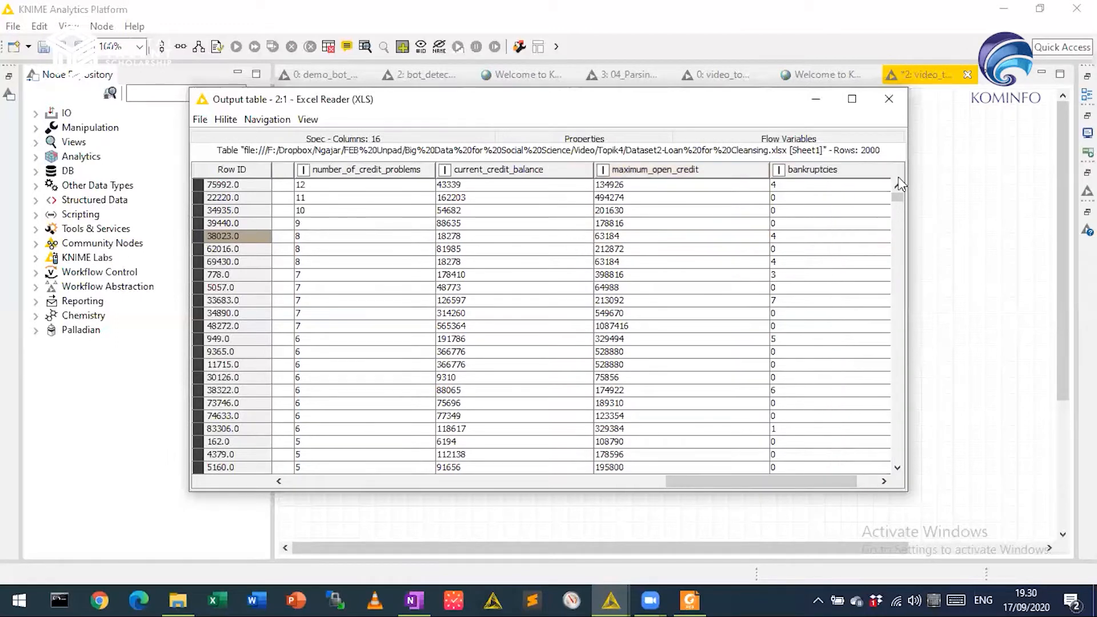
left_click_drag(748, 481, 769, 482)
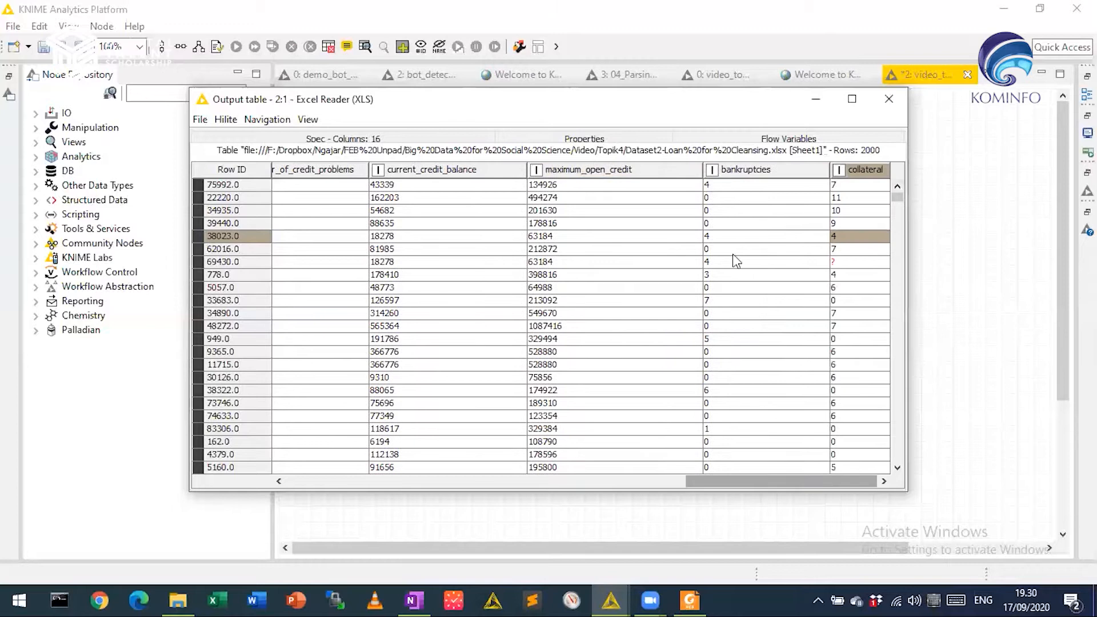
left_click(730, 187)
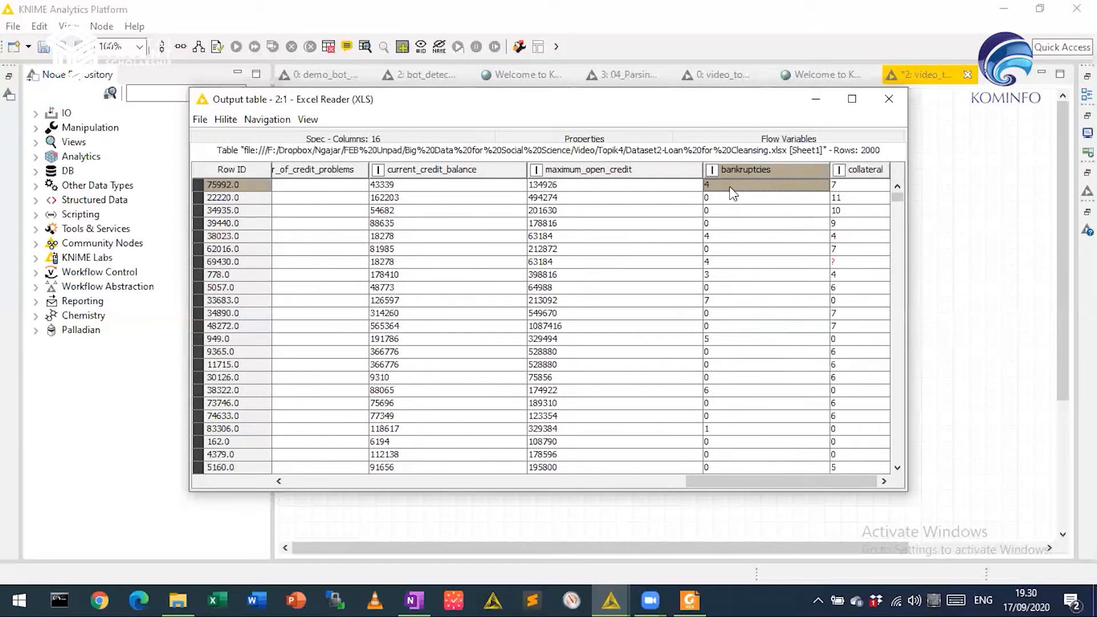
left_click(738, 339)
left_click(741, 301)
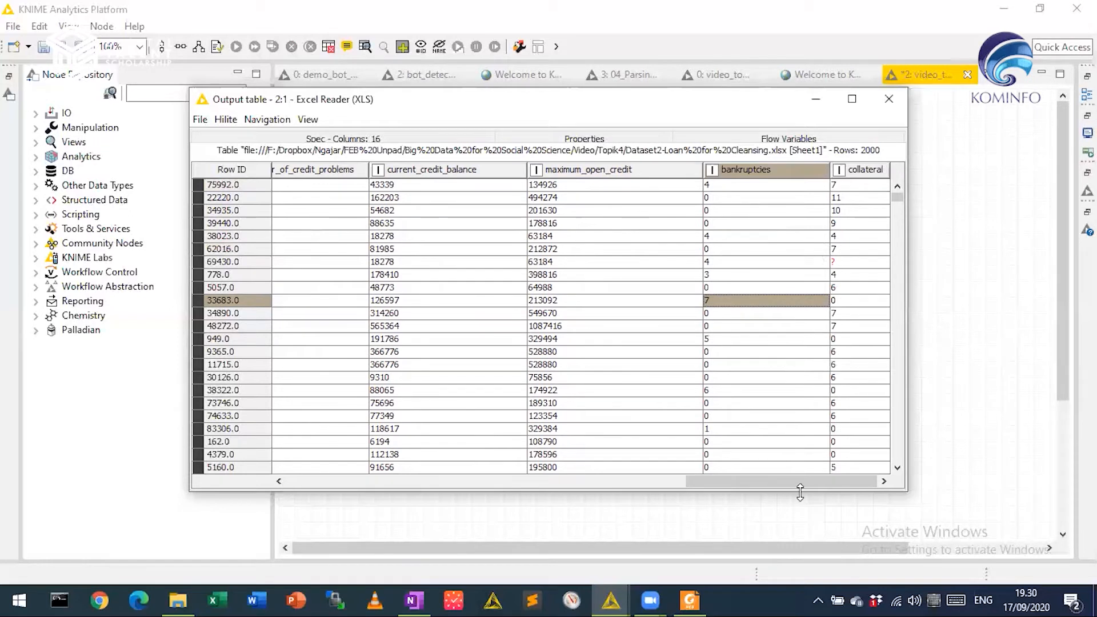
Step: Examine the values of the collateral column in the first rows of the output table
left_click(854, 198)
left_click(852, 210)
left_click(852, 228)
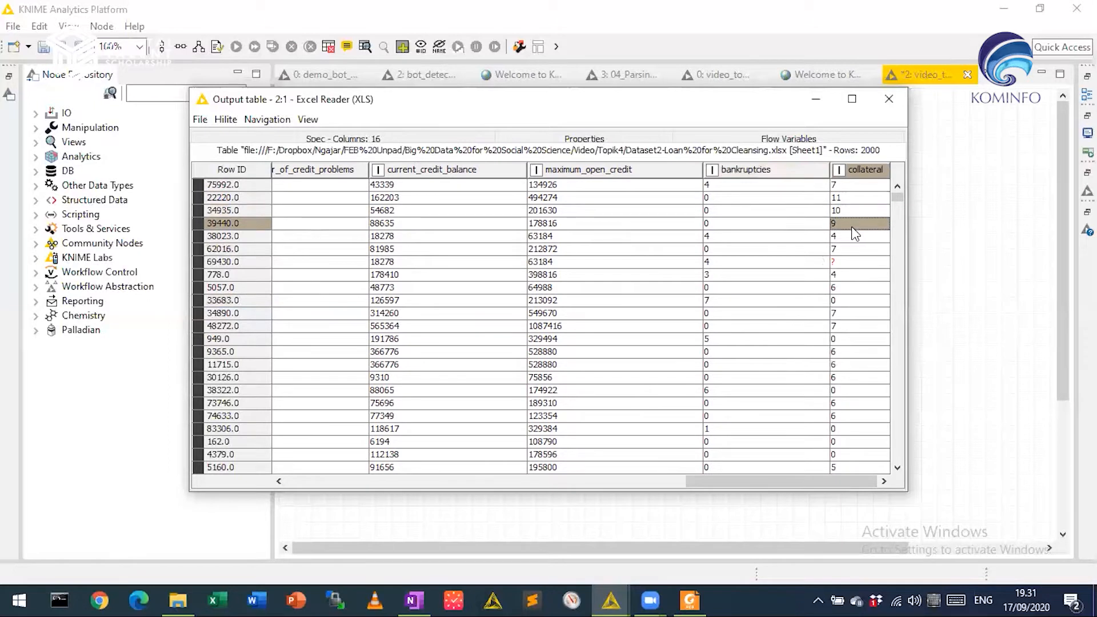
left_click(852, 247)
left_click(852, 227)
left_click(853, 198)
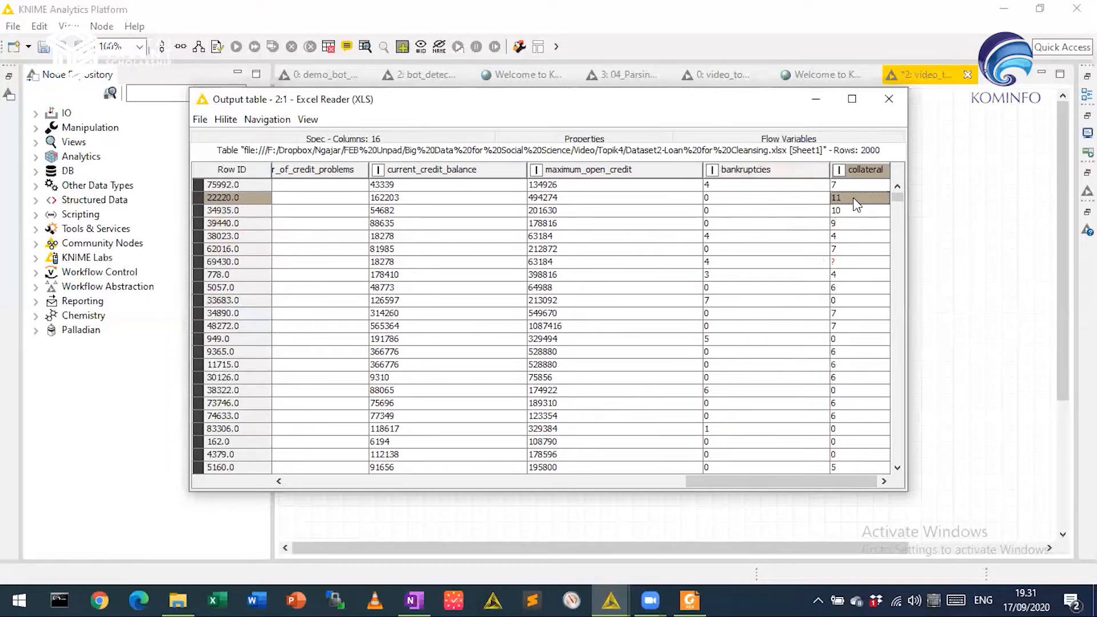
left_click(851, 209)
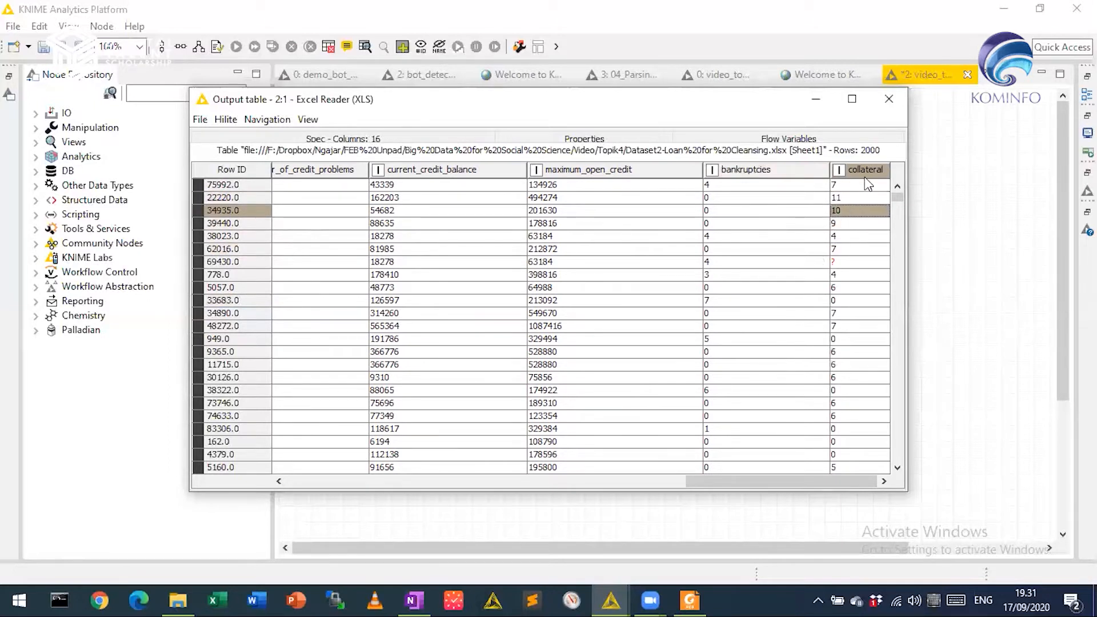
Step: Close the output table and move the Excel Reader (XLS) node to the upper-left area of the workflow canvas
left_click_drag(769, 481, 742, 481)
left_click(345, 481)
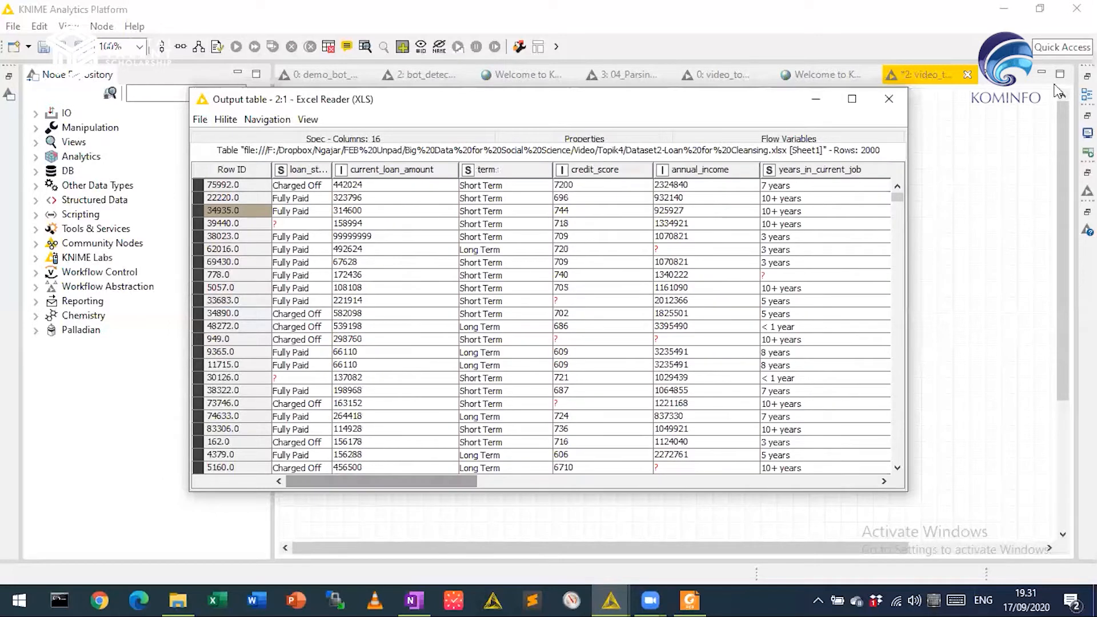
left_click(900, 98)
left_click_drag(800, 264, 366, 232)
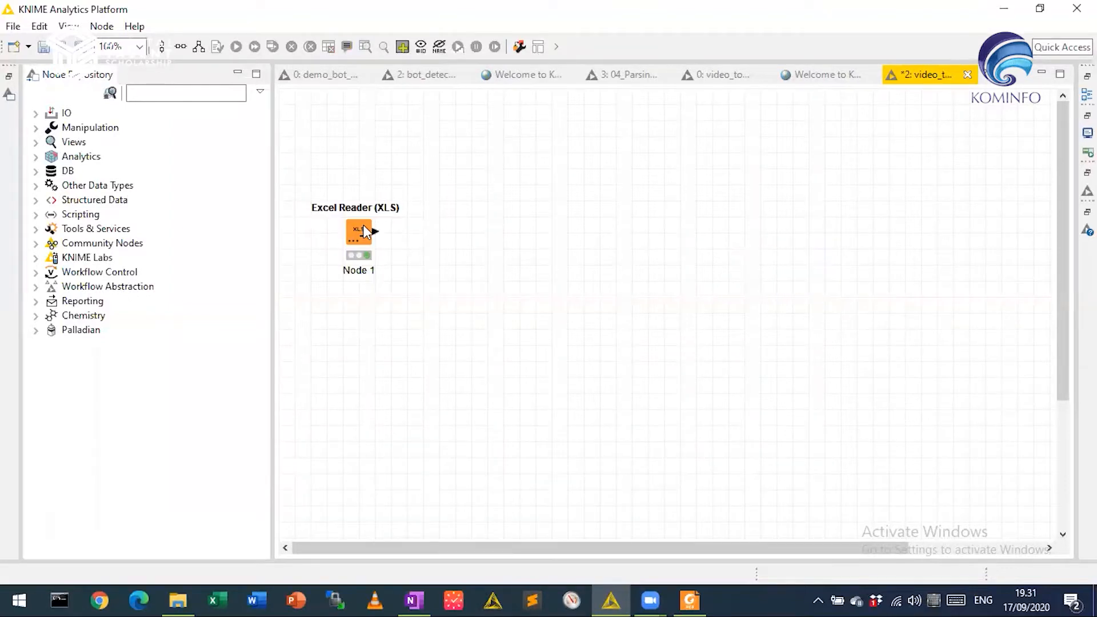
Step: Search the node repository for "statis" and add the Statistics node connected to the Excel Reader (XLS) node
left_click(184, 95)
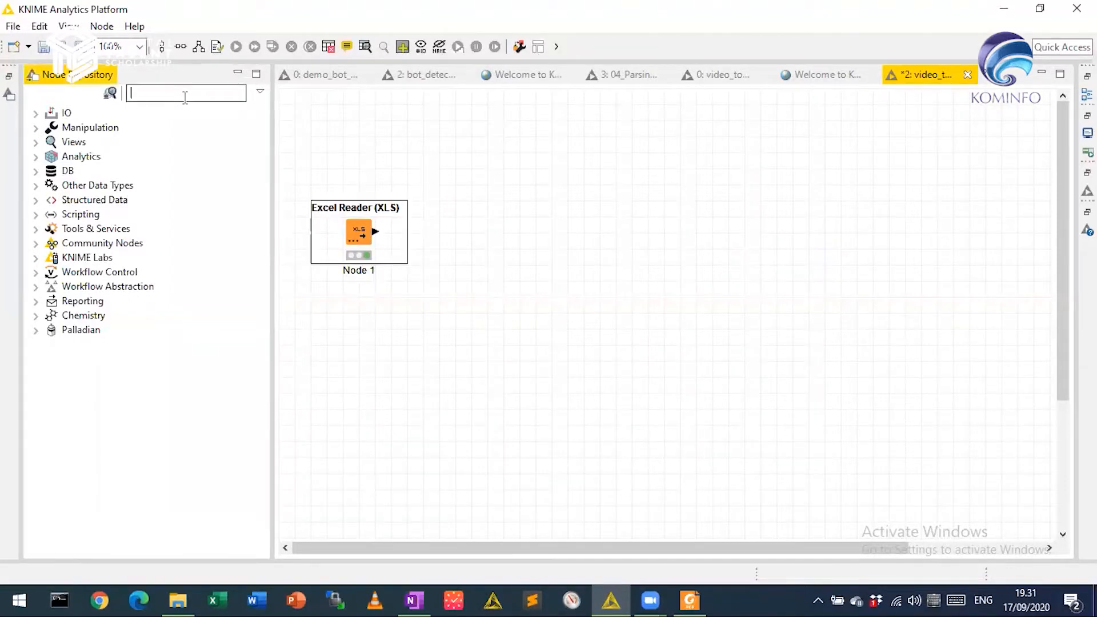
type("stati")
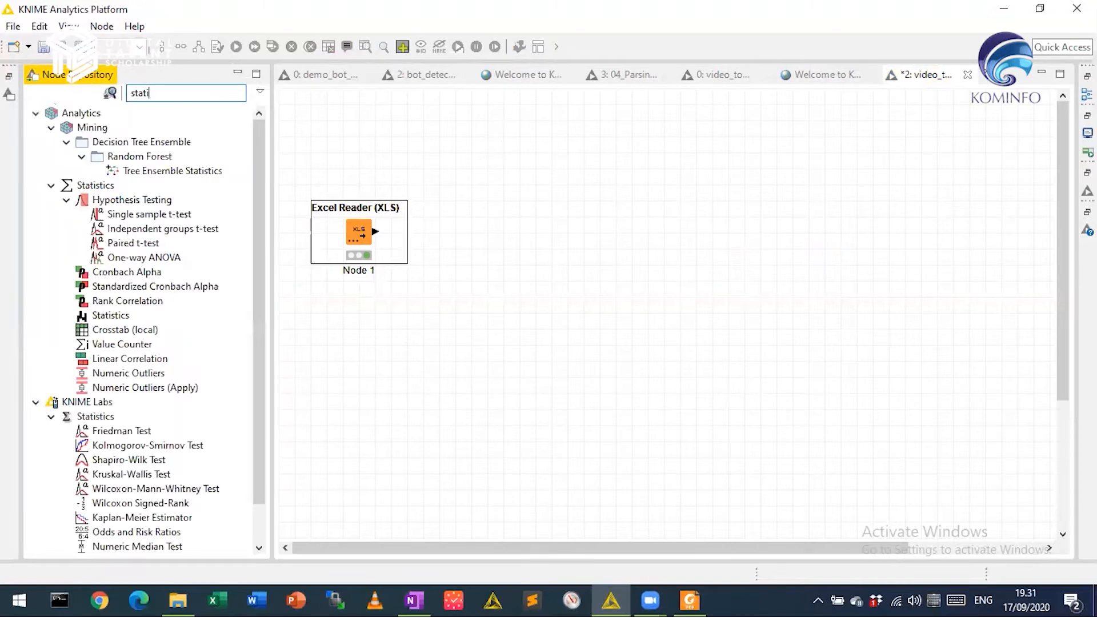
type("s")
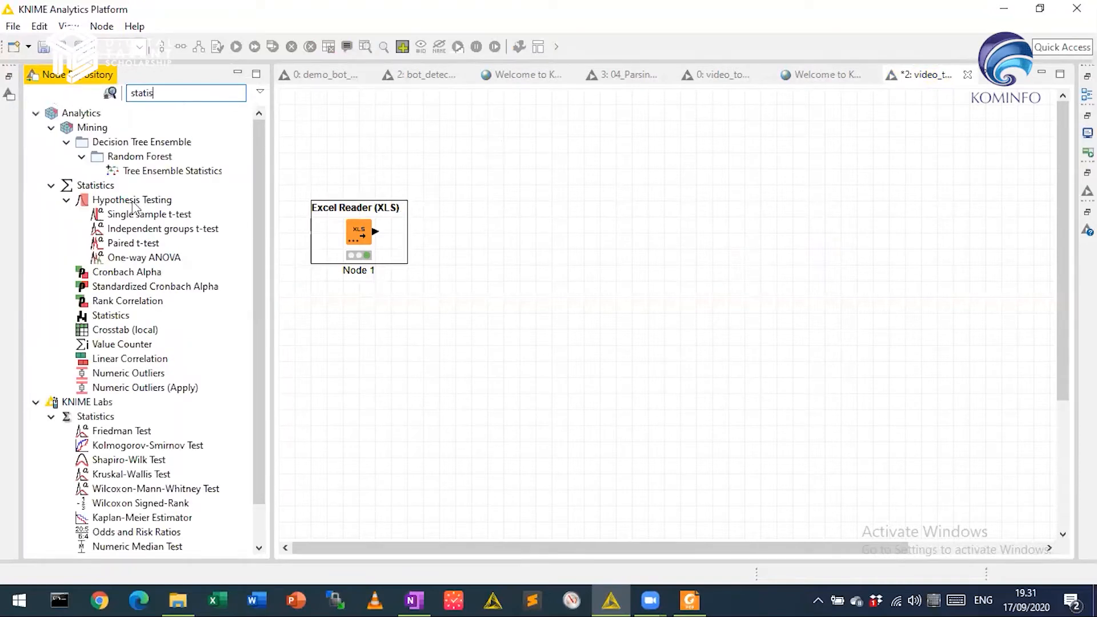
double_click(111, 315)
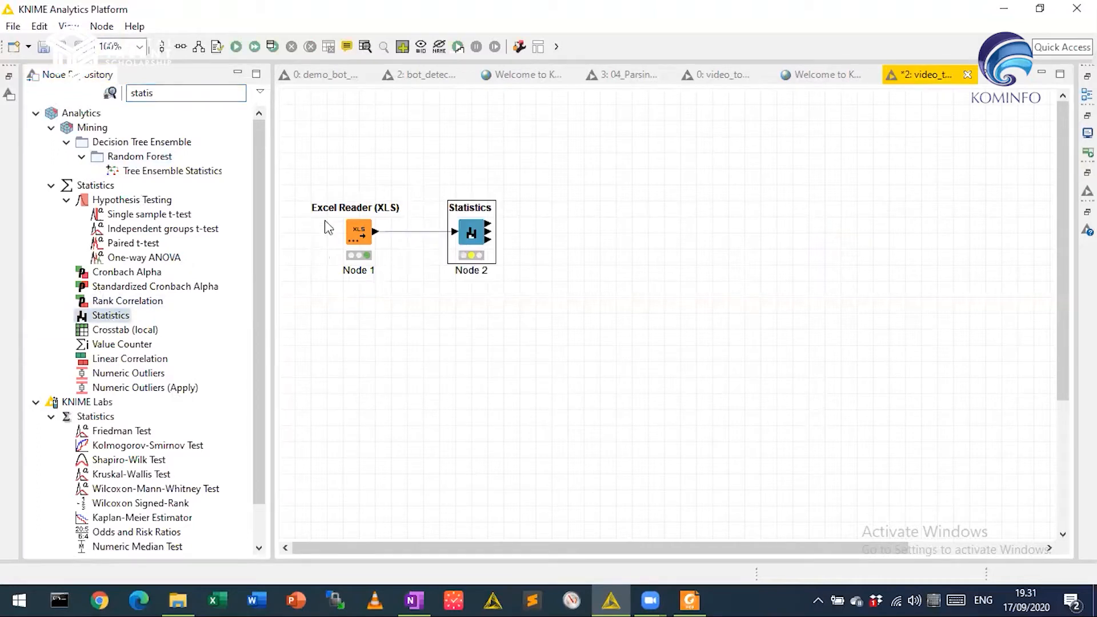
left_click(361, 233)
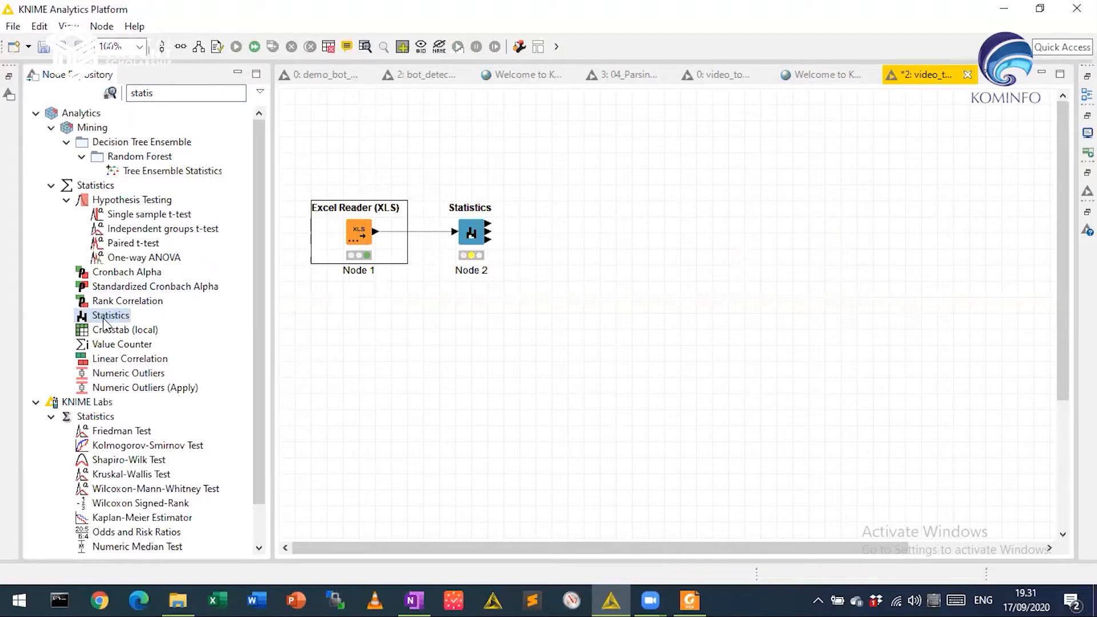
Step: Configure the Statistics node to choose its nominal columns by type selection, including only String columns
left_click(476, 232)
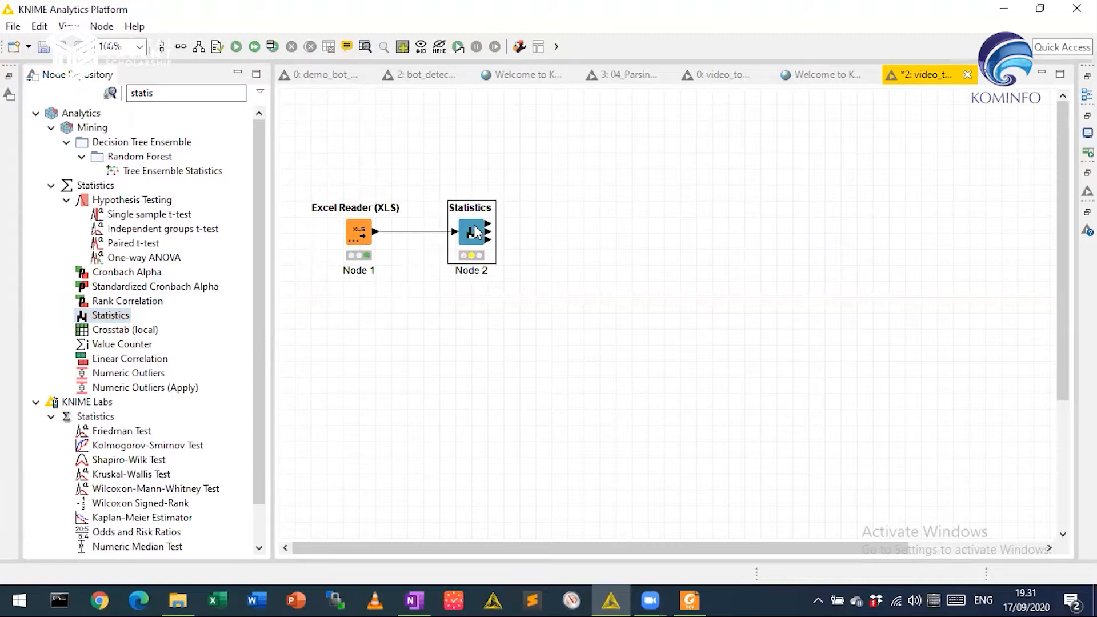
double_click(475, 231)
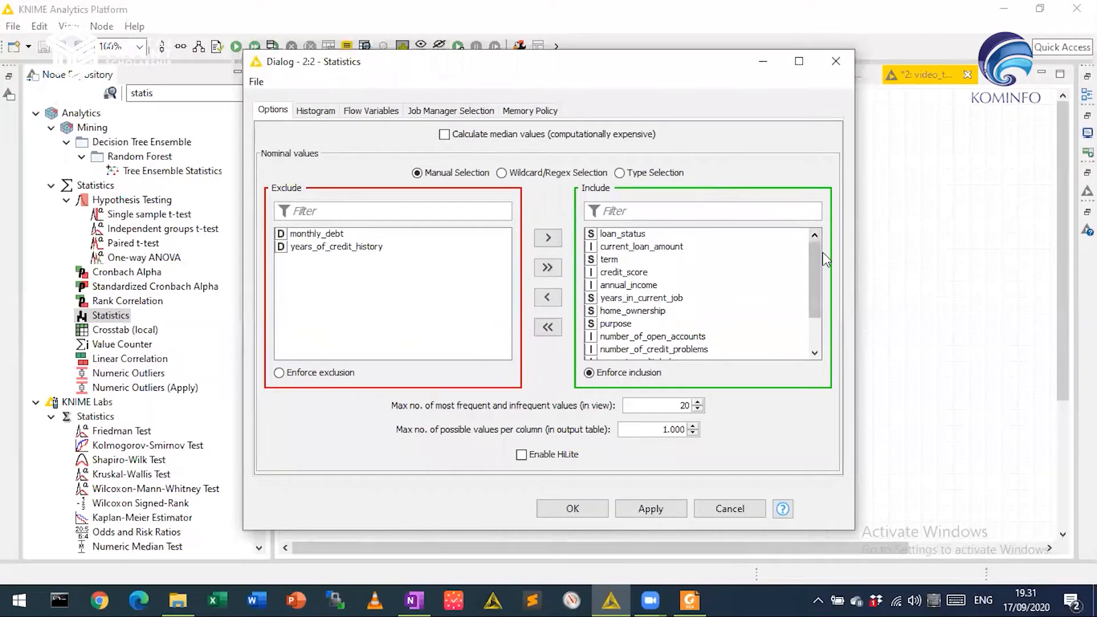
mouse_move(821, 252)
left_mouse_down()
mouse_move(813, 323)
mouse_move(814, 246)
left_mouse_up()
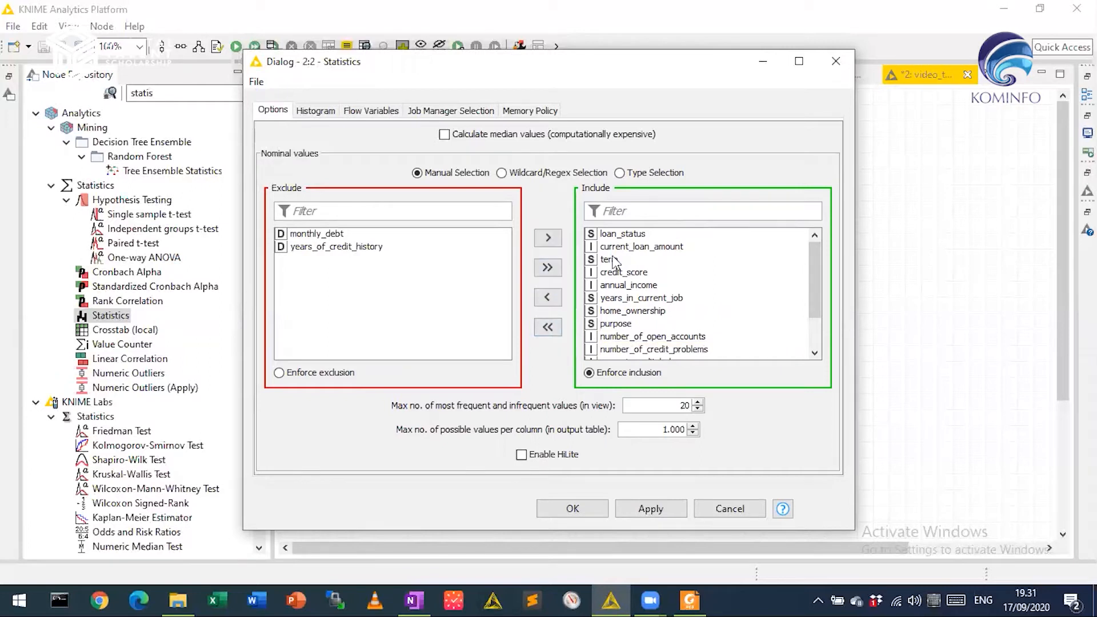
left_click(547, 326)
left_click(650, 174)
left_click(271, 194)
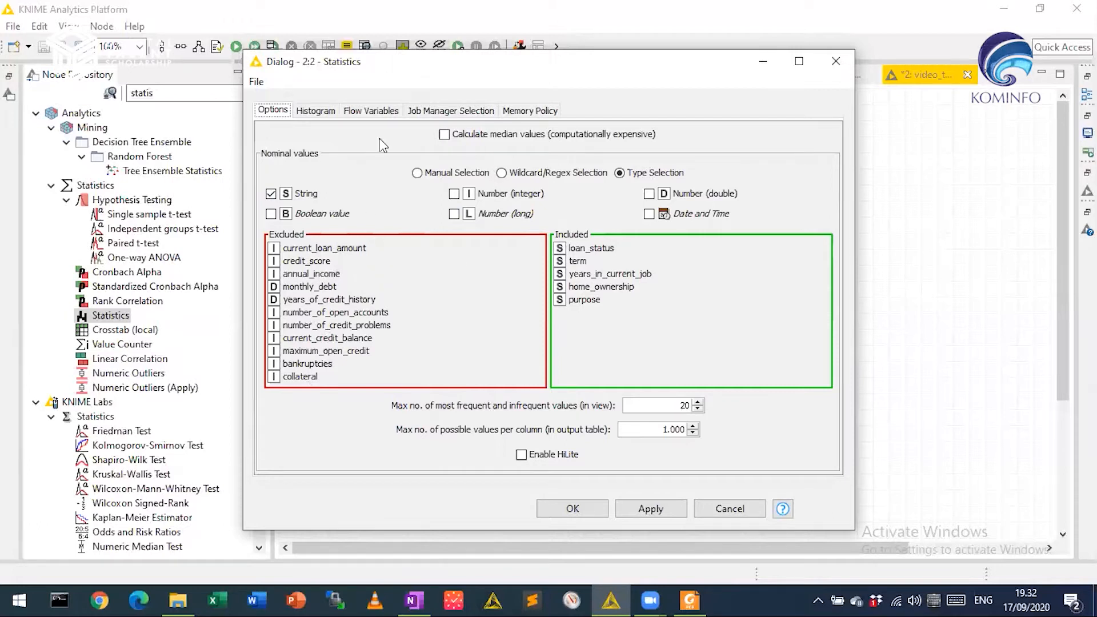
Step: Check the Statistics node's histogram settings, accept the configuration and execute the node
left_click(316, 112)
left_click(269, 111)
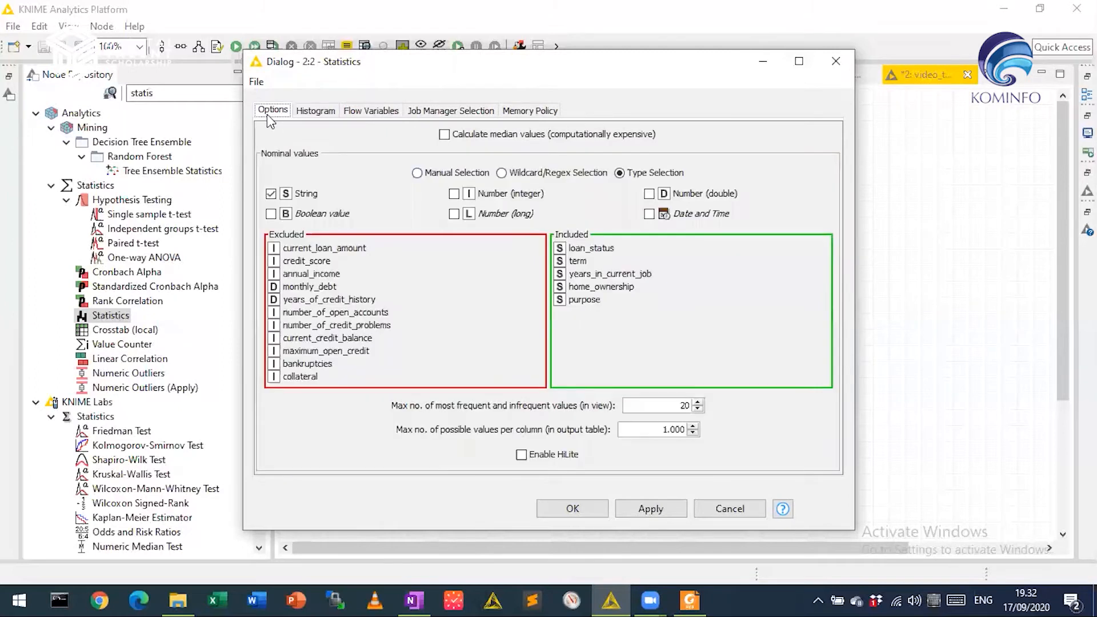
left_click(579, 504, "ctrl")
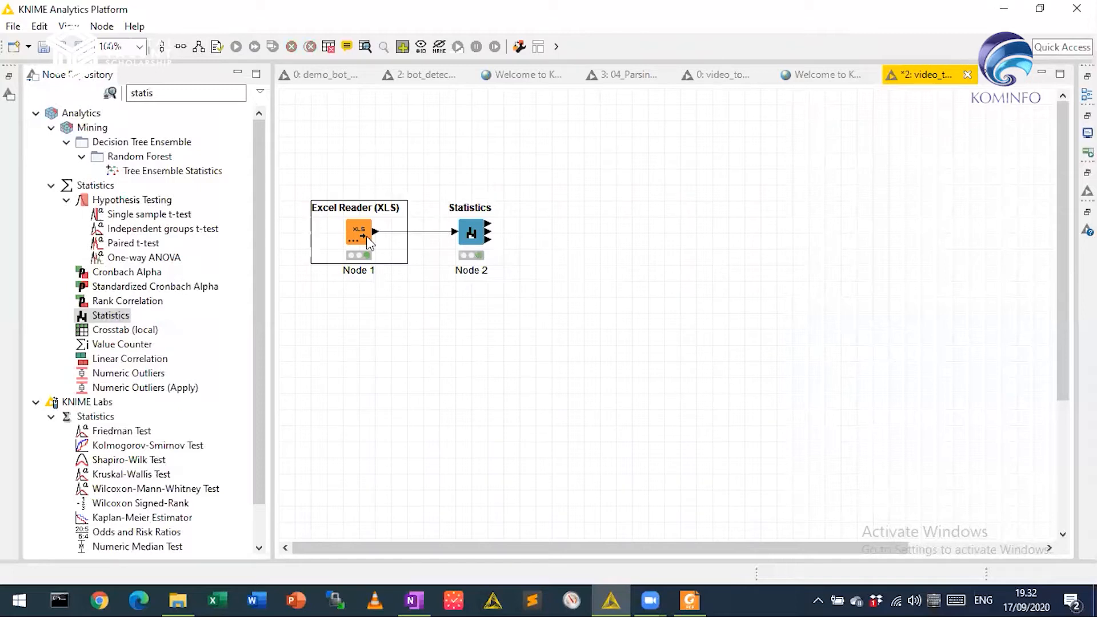
Step: Open the Statistics node's view and examine the summary statistics and missing-value counts of the numeric columns
right_click(472, 233)
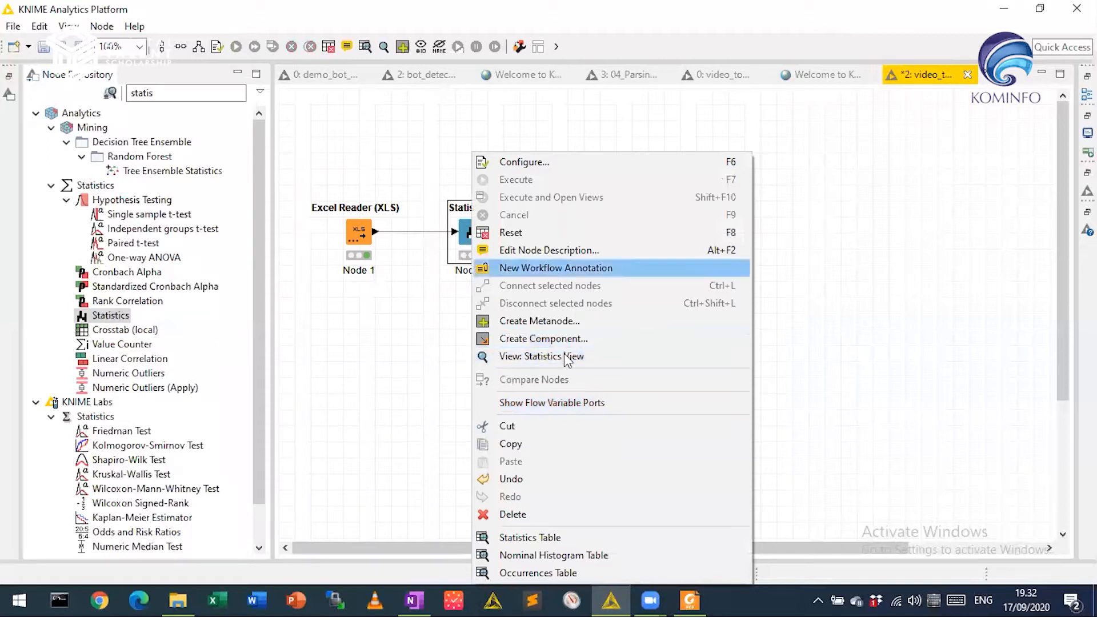
left_click(605, 359)
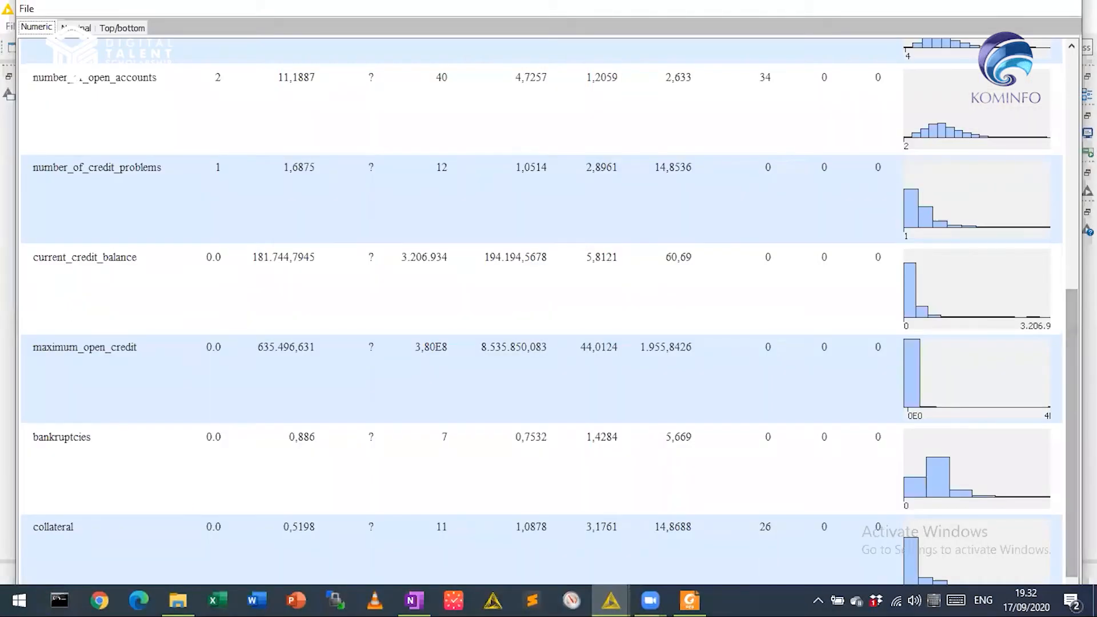
scroll(542, 311, "up", 5)
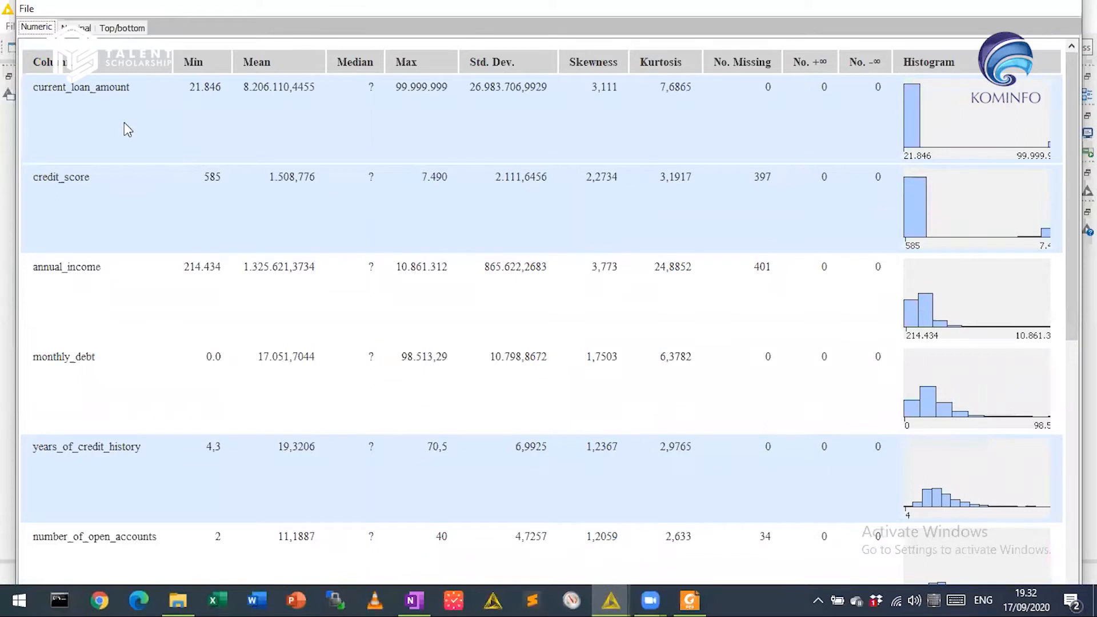
left_click(126, 214)
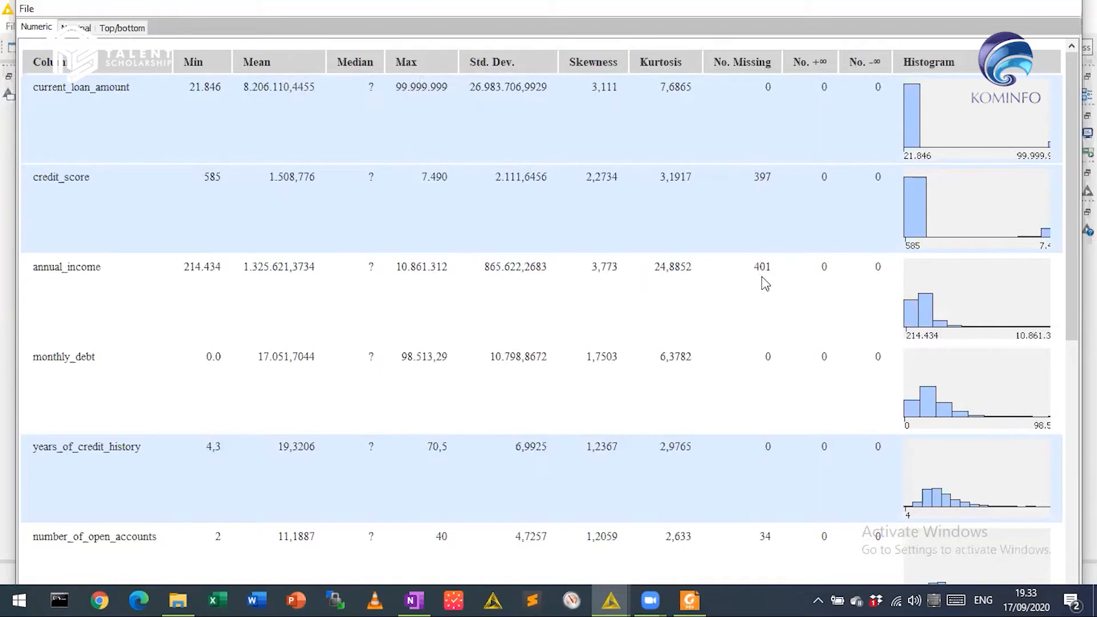
scroll(765, 283, "down", 5)
scroll(765, 283, "up", 5)
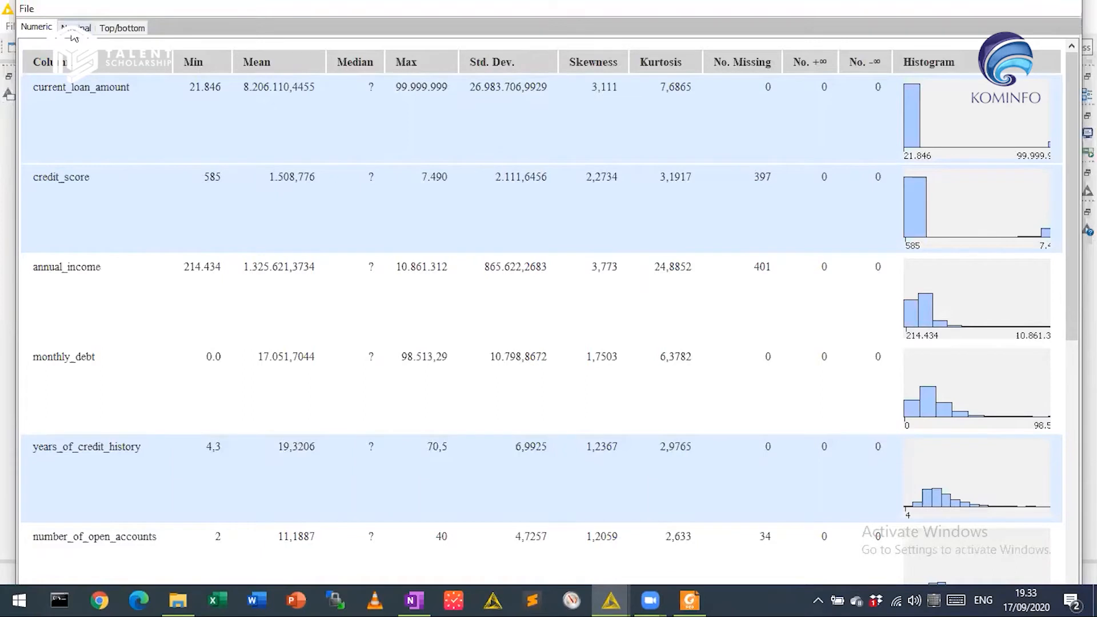
Step: Examine the nominal columns' missing counts and their top/bottom value frequencies, and move the Statistics View window down slightly
left_click(75, 29)
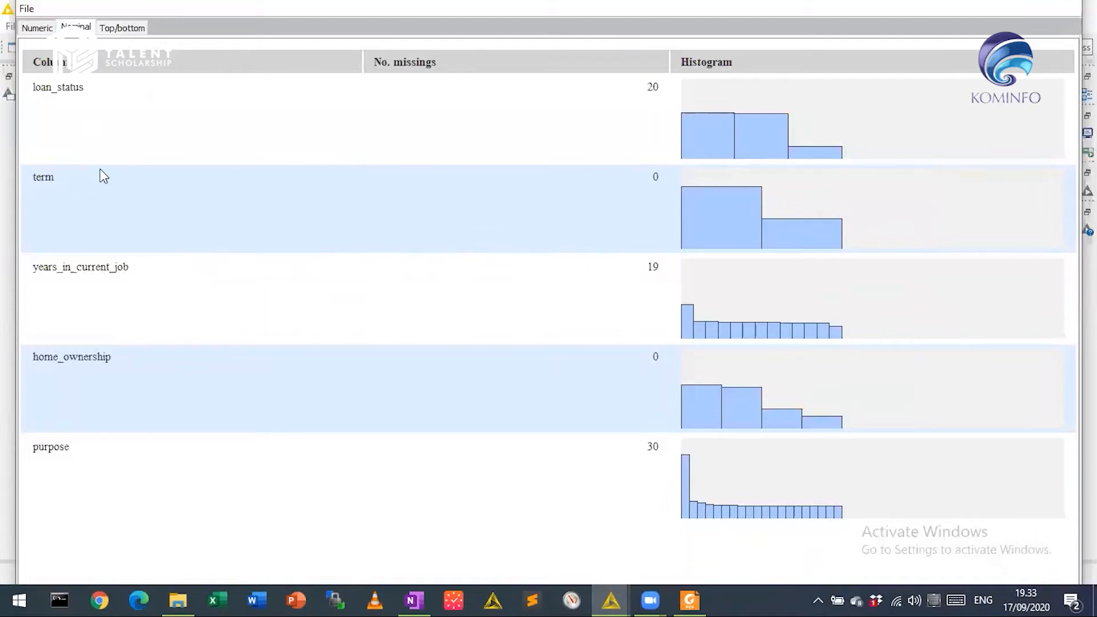
left_click(128, 29)
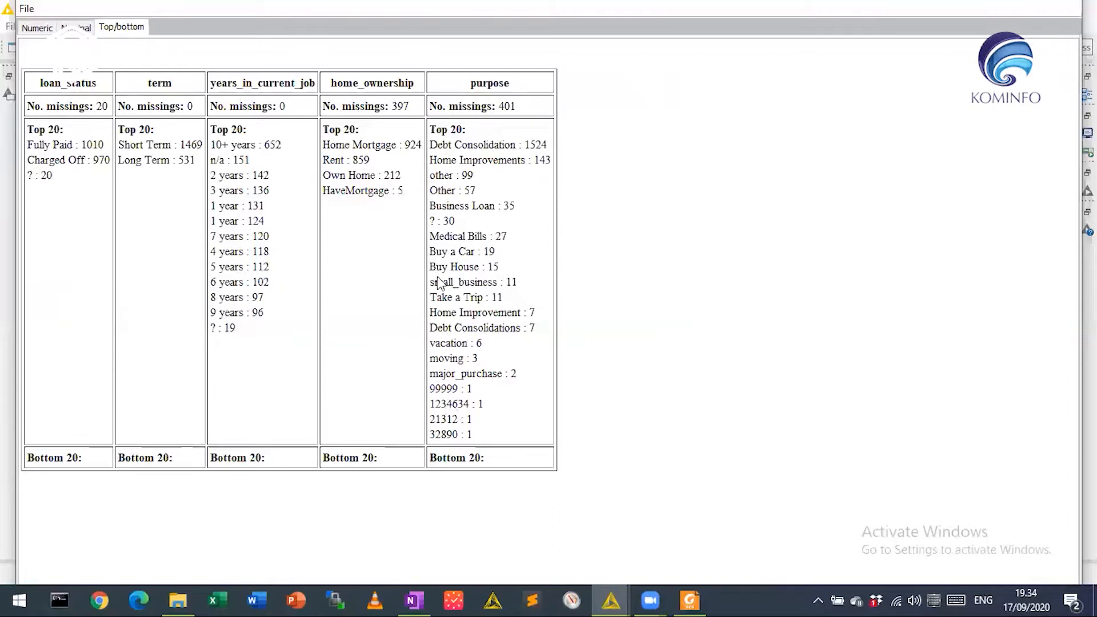
left_click_drag(954, 1, 935, 43)
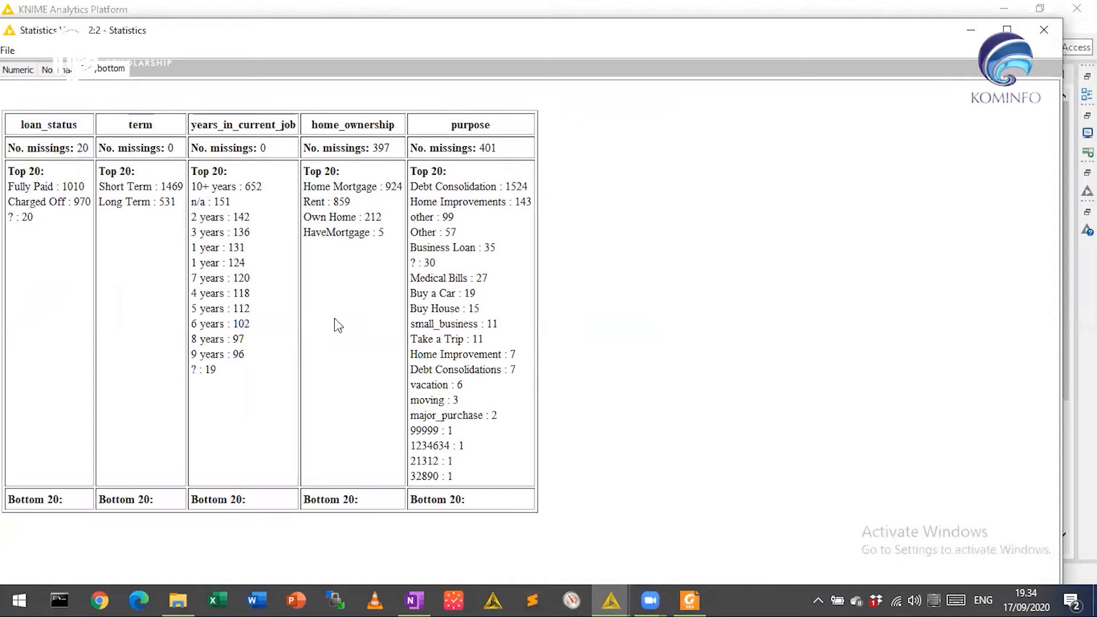
Step: Close the Statistics view and add an Edit Nominal Domain node, found by searching for "nominal", to the workflow
left_click(1044, 31)
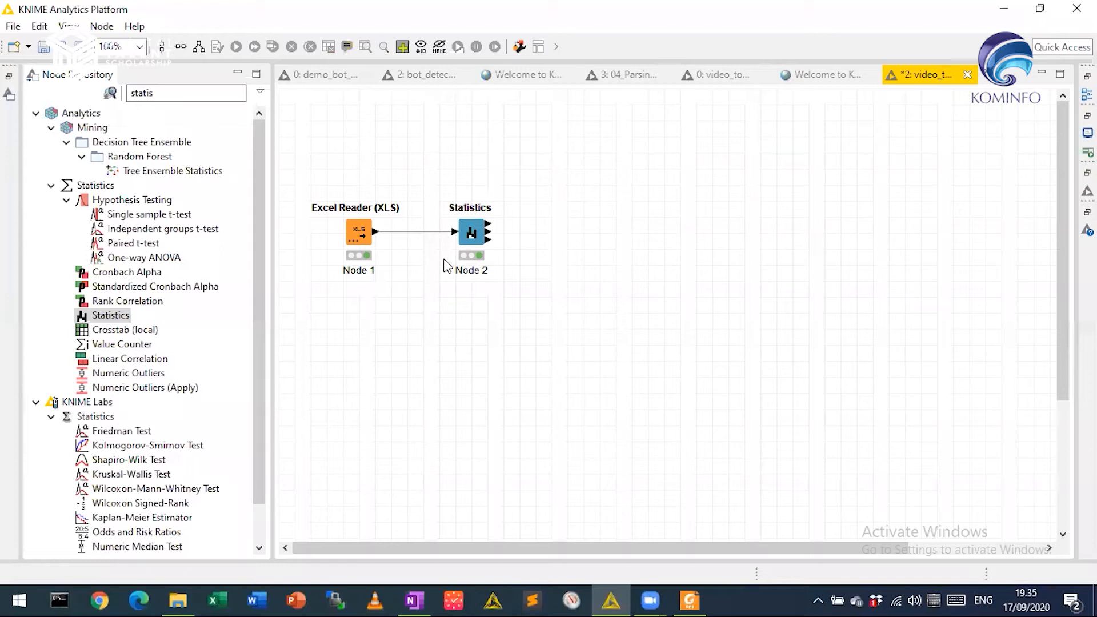
left_click(212, 98)
double_click(212, 97)
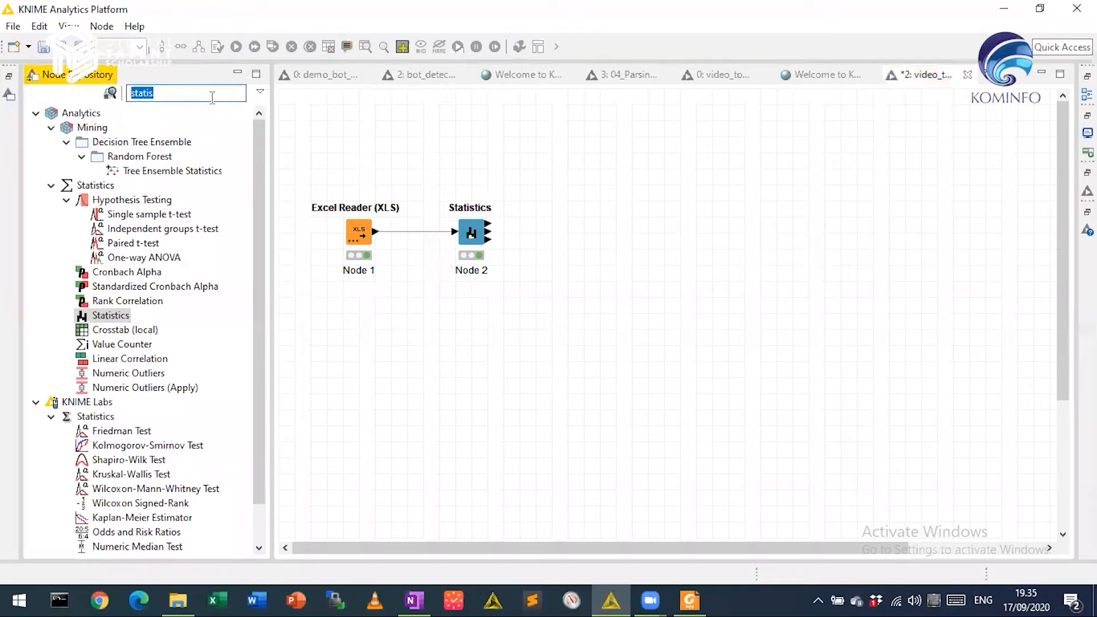
type("nominal")
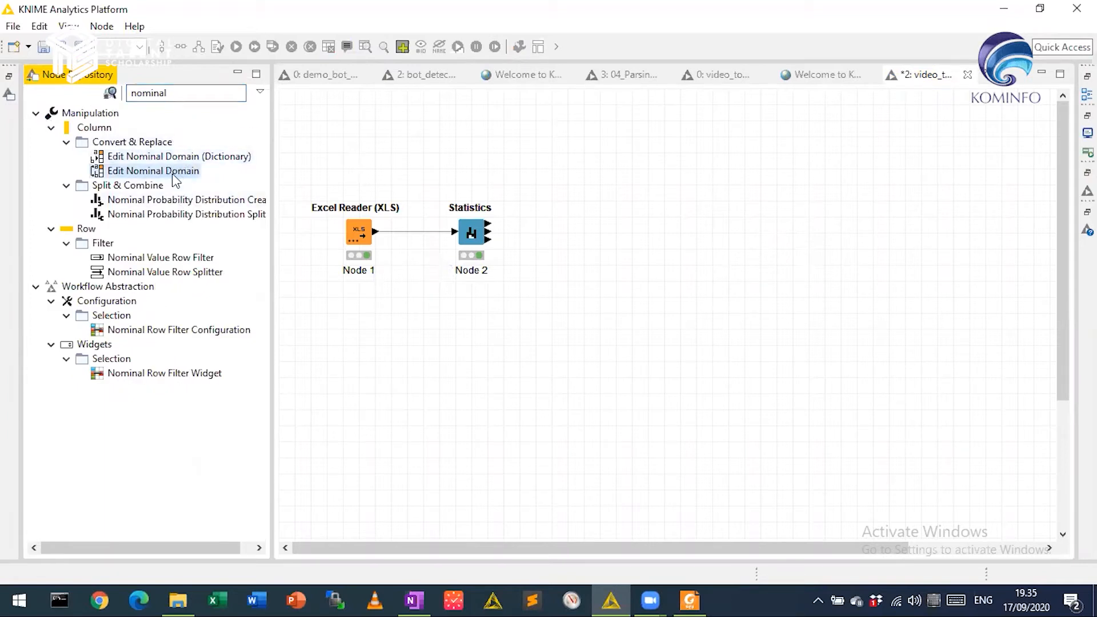
left_click_drag(163, 174, 667, 170)
double_click(670, 171)
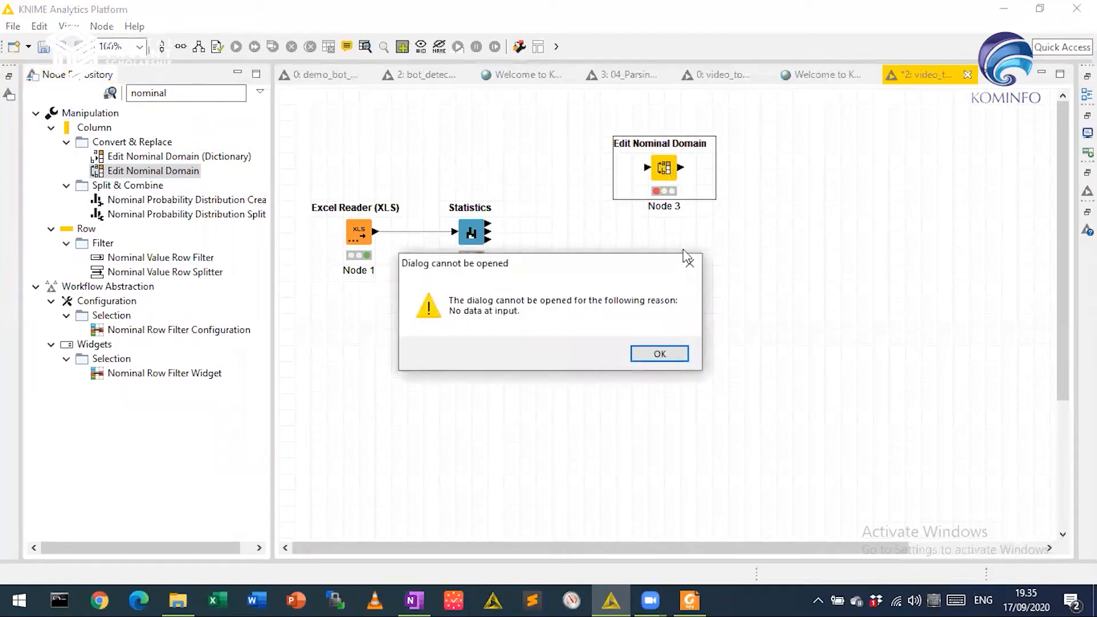
left_click(669, 355)
left_click_drag(667, 172, 586, 156)
Step: Search the node repository for "string" and add a String Replacer node below the Edit Nominal Domain node
left_click(196, 93)
double_click(196, 93)
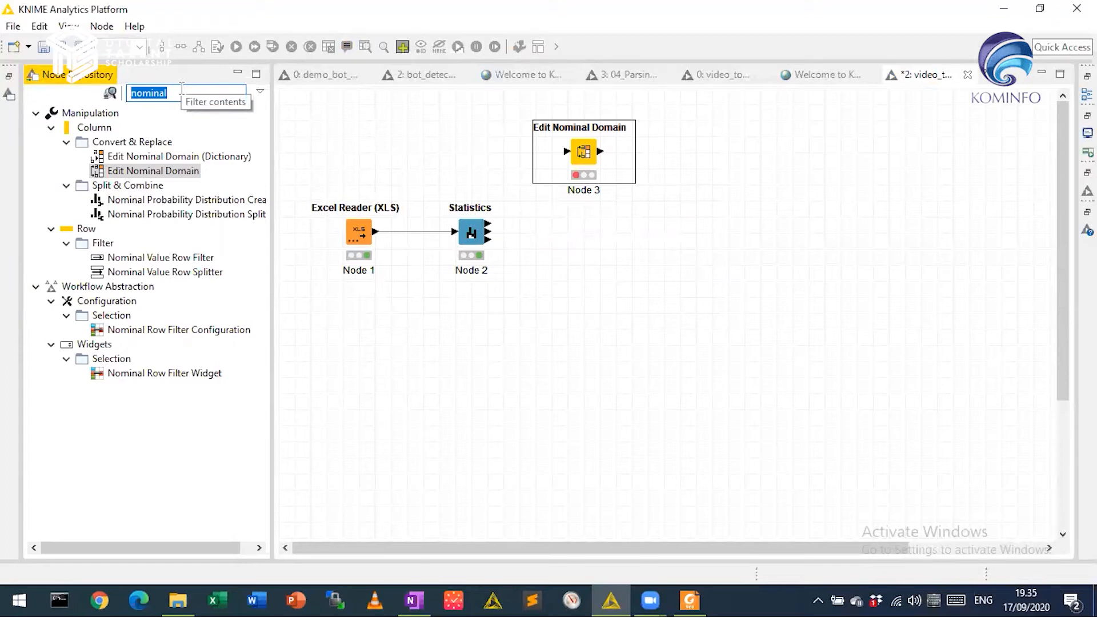
type("st")
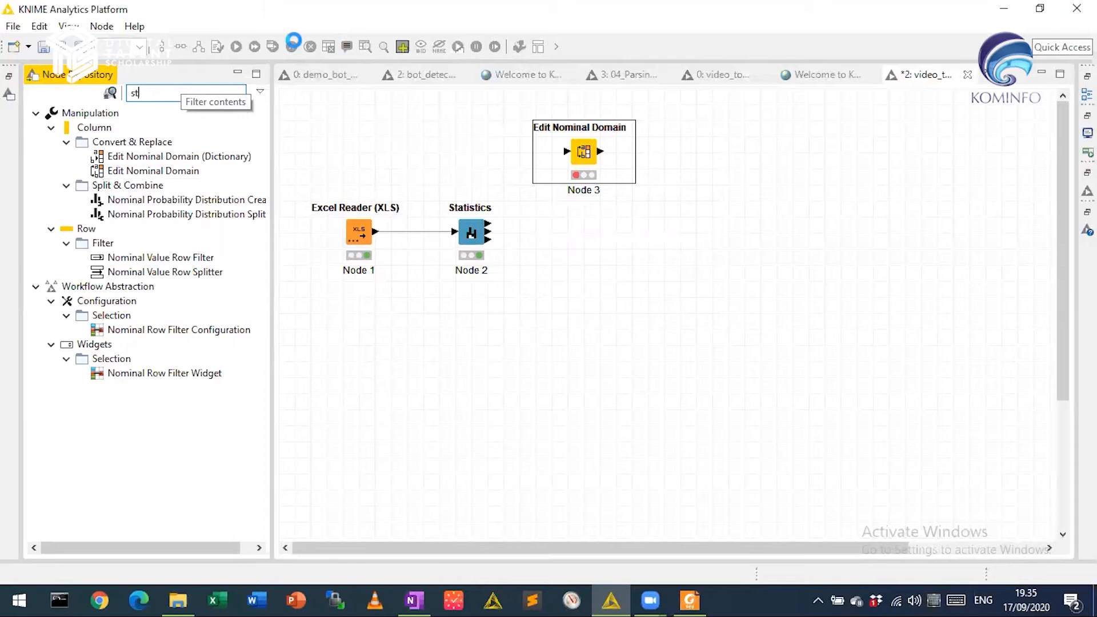
type("ring")
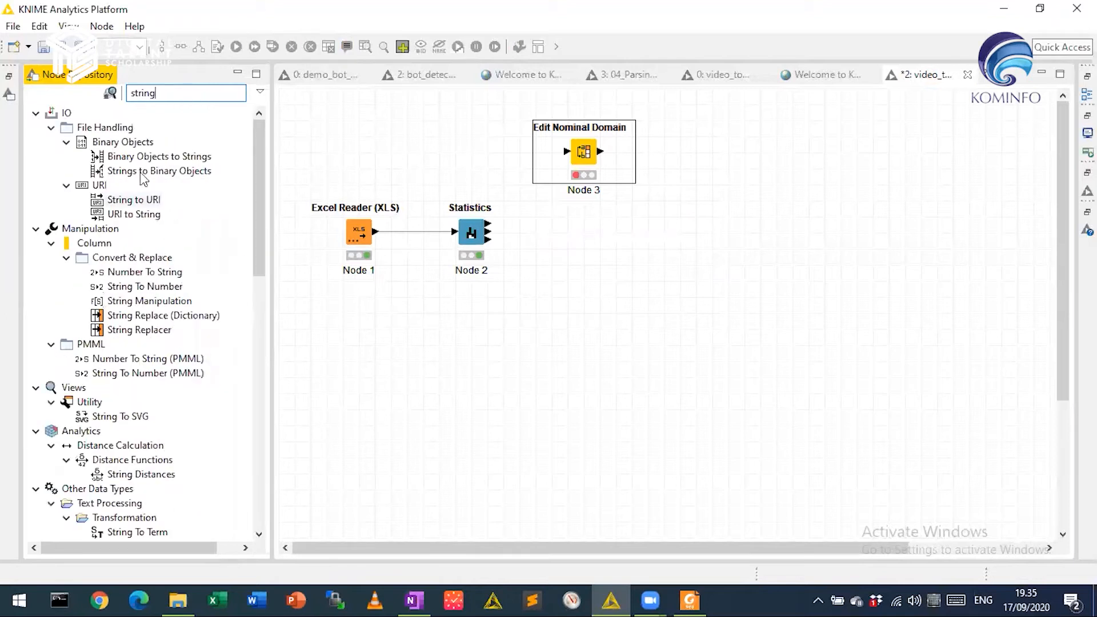
left_click(122, 330)
left_click_drag(556, 282, 599, 262)
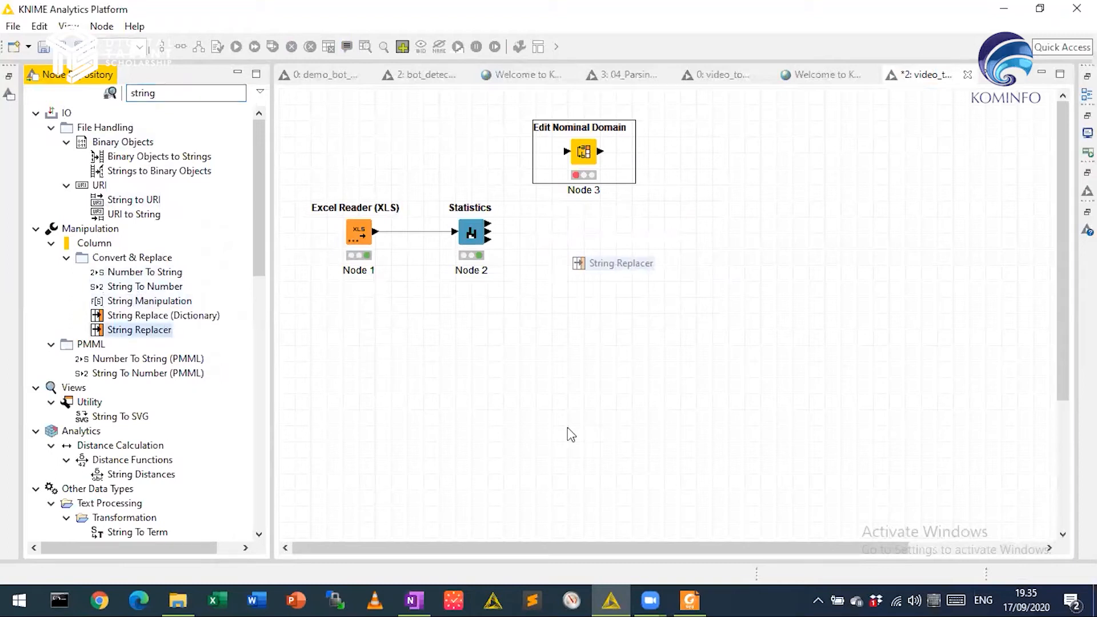
left_click(602, 370)
left_click_drag(585, 155, 601, 139)
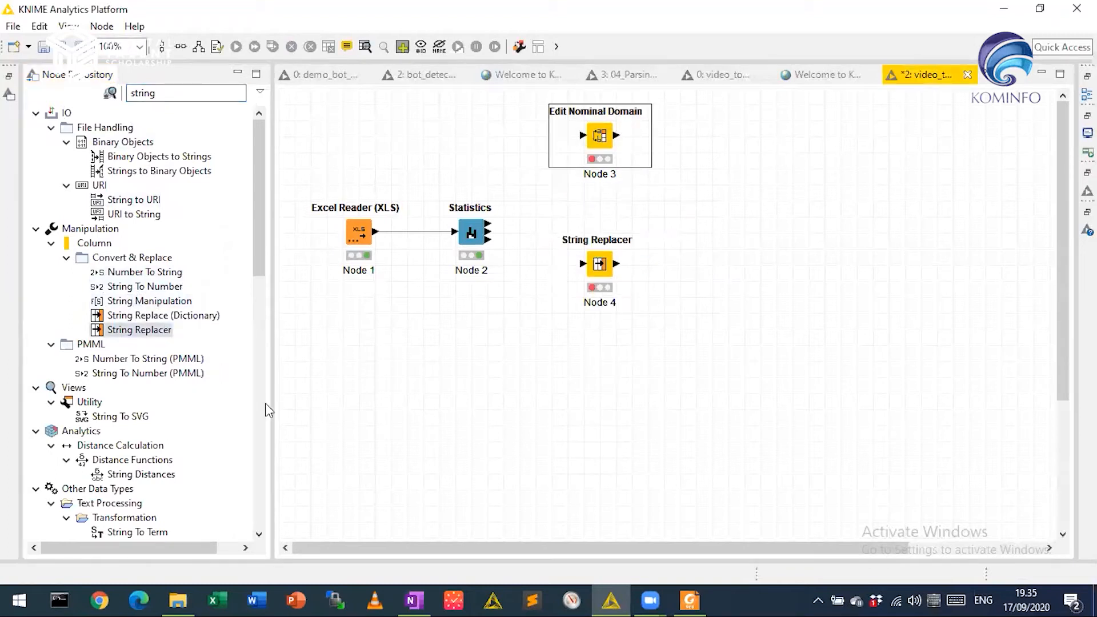
Step: Add a String Replace (Dictionary) node and spread the three unconnected nodes into a column beyond the Statistics node
left_click_drag(151, 320, 589, 397)
left_click_drag(609, 263, 657, 214)
left_click_drag(603, 140, 635, 140)
left_click_drag(585, 393, 617, 360)
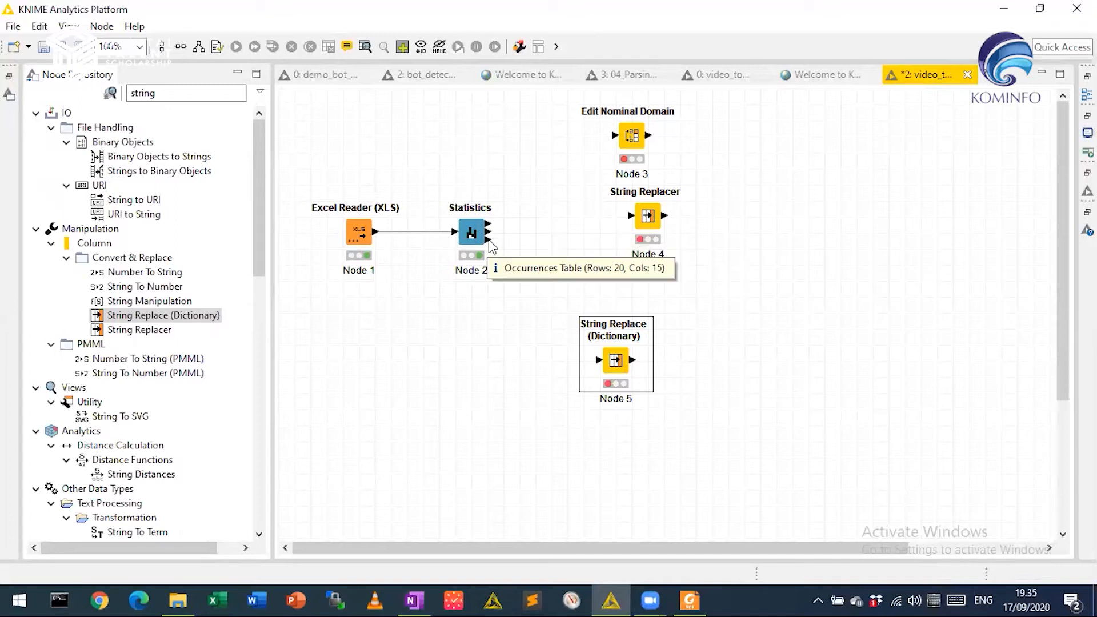
Step: Place the String Replace (Dictionary) node below the Statistics node and connect it to the Excel Reader's output
left_click_drag(476, 229, 476, 180)
left_click_drag(618, 366, 422, 265)
left_click_drag(376, 234, 469, 285)
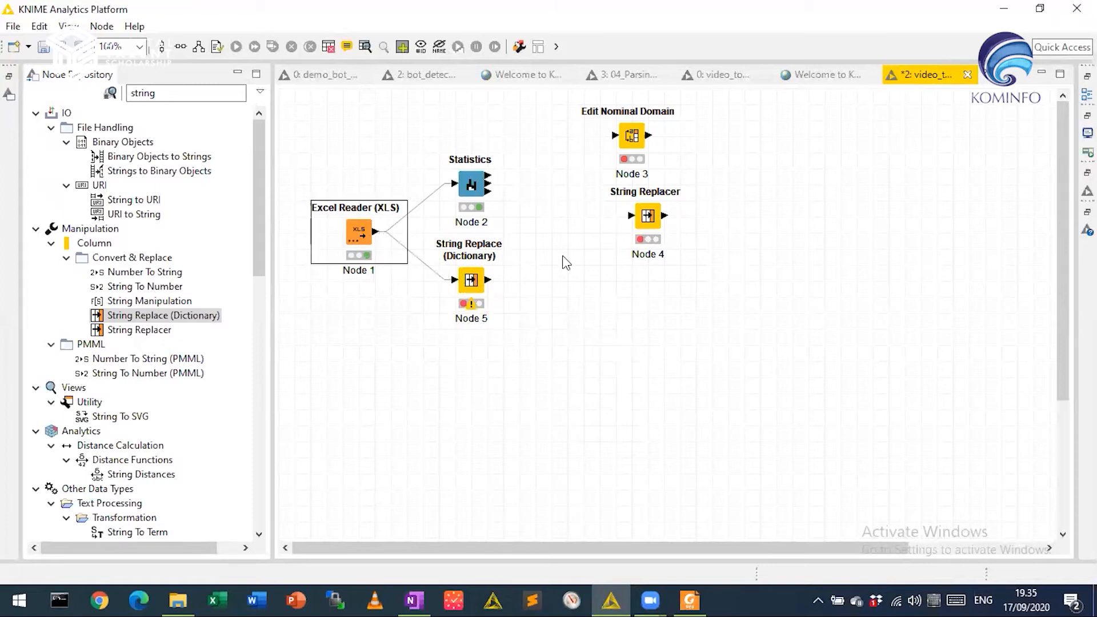
Step: Inspect the String Replace (Dictionary) node's configuration options and close the dialog without changes
double_click(472, 282)
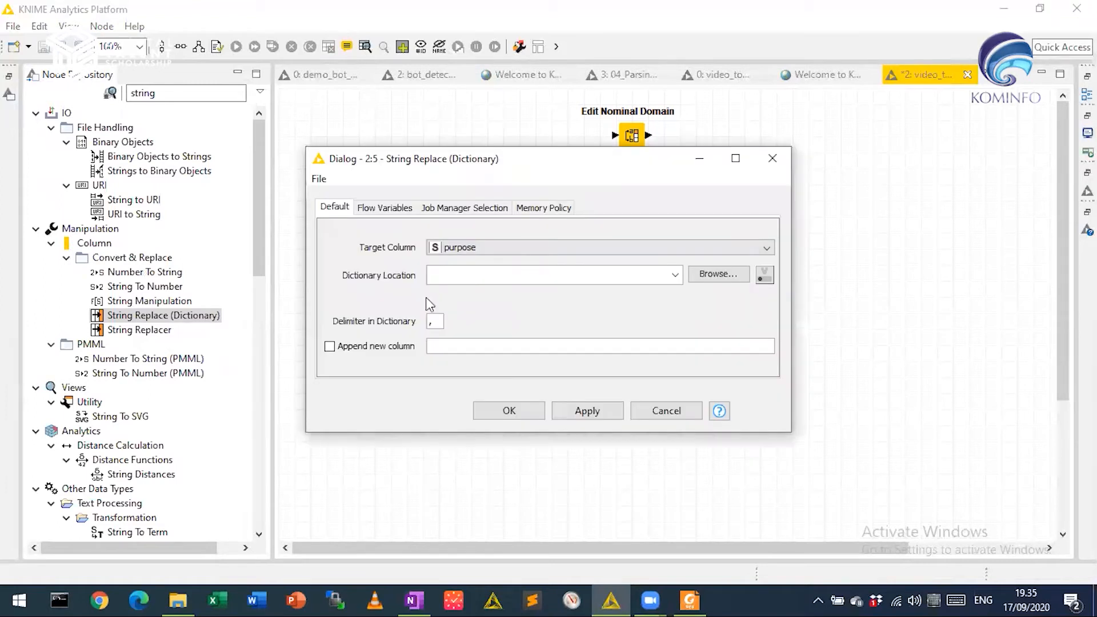
left_click_drag(650, 158, 650, 266)
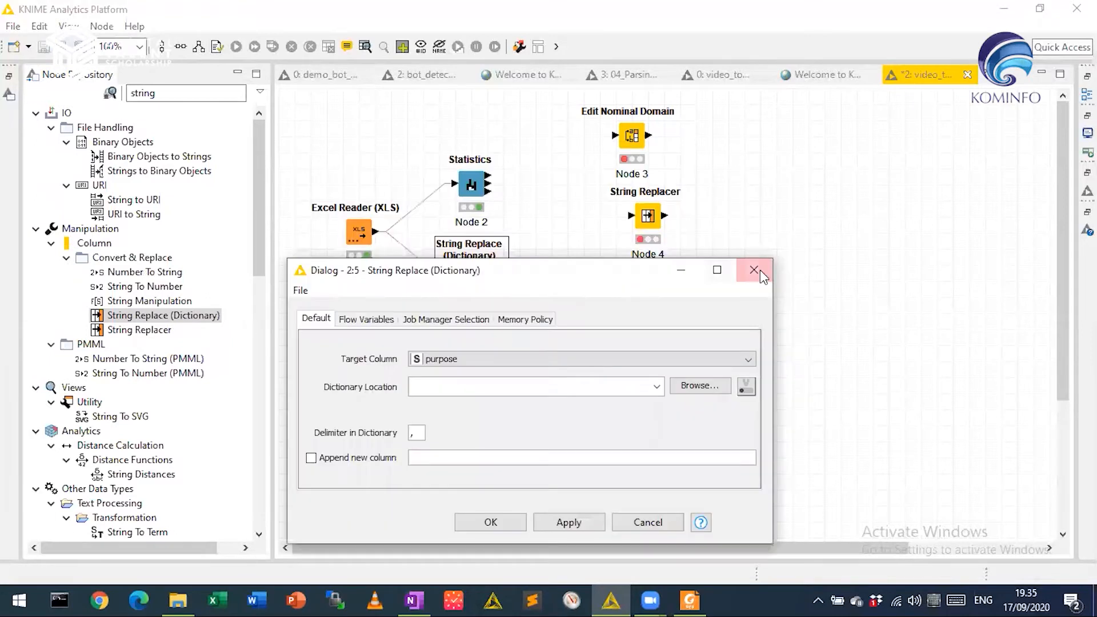
left_click(760, 269)
Step: Delete the String Replace (Dictionary) node from the workflow
left_click_drag(470, 279, 491, 367)
left_click(660, 361)
left_click(496, 353)
key("Delete")
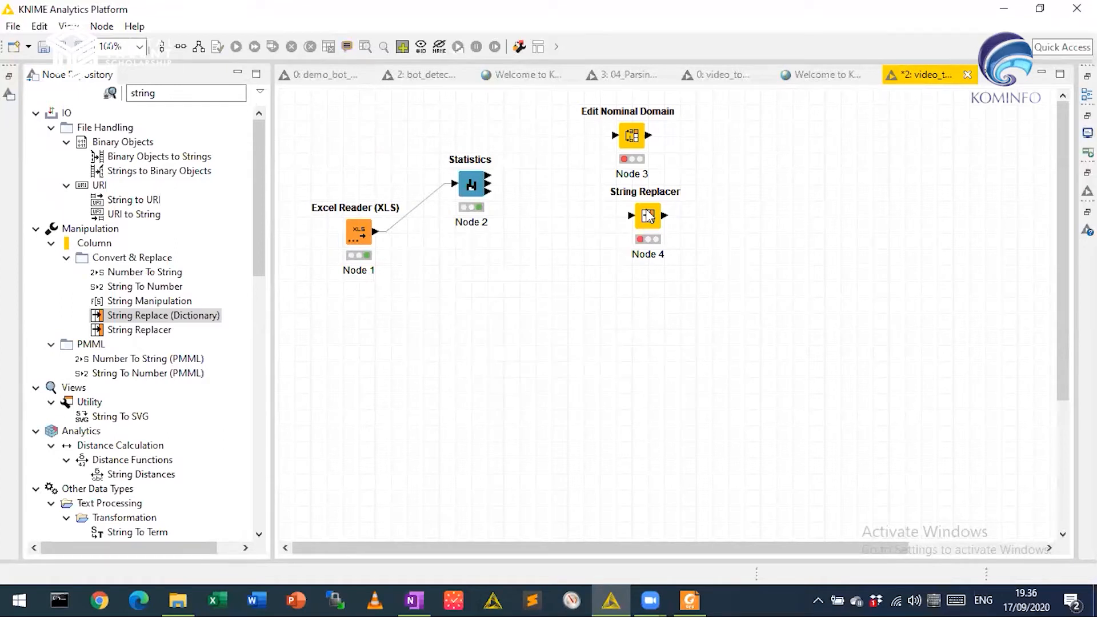
Step: Place the Edit Nominal Domain node between Statistics and String Replacer and connect it to the Excel Reader's output
left_click_drag(650, 217, 470, 423)
left_click_drag(631, 137, 472, 266)
left_click_drag(375, 231, 478, 269)
Step: Open the Edit Nominal Domain configuration and examine the domain values of the loan_status column
double_click(476, 264)
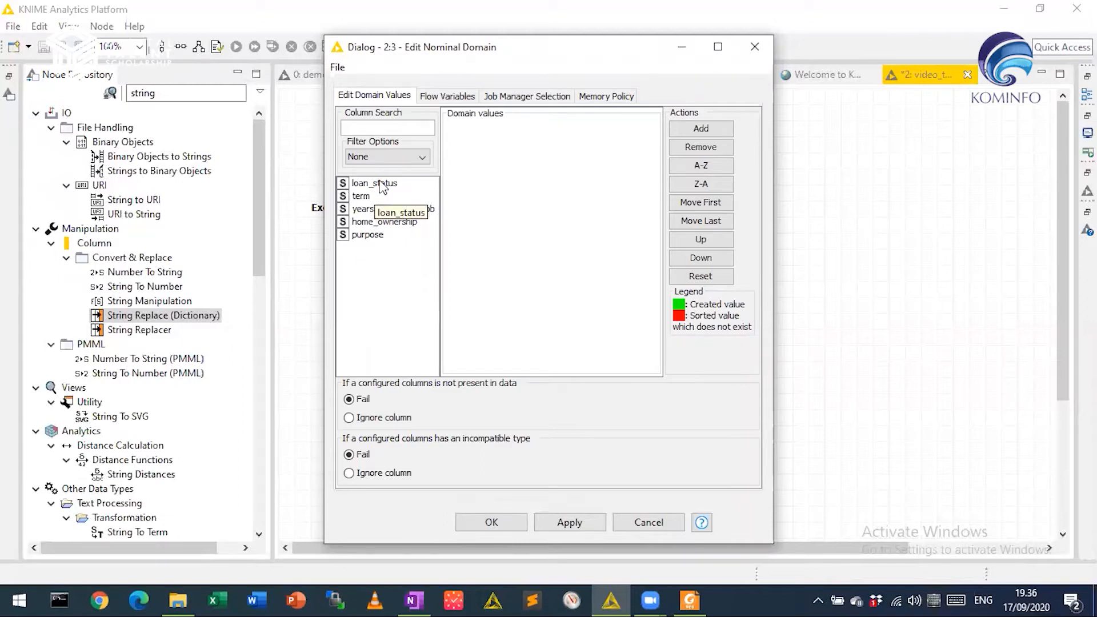
left_click(384, 184)
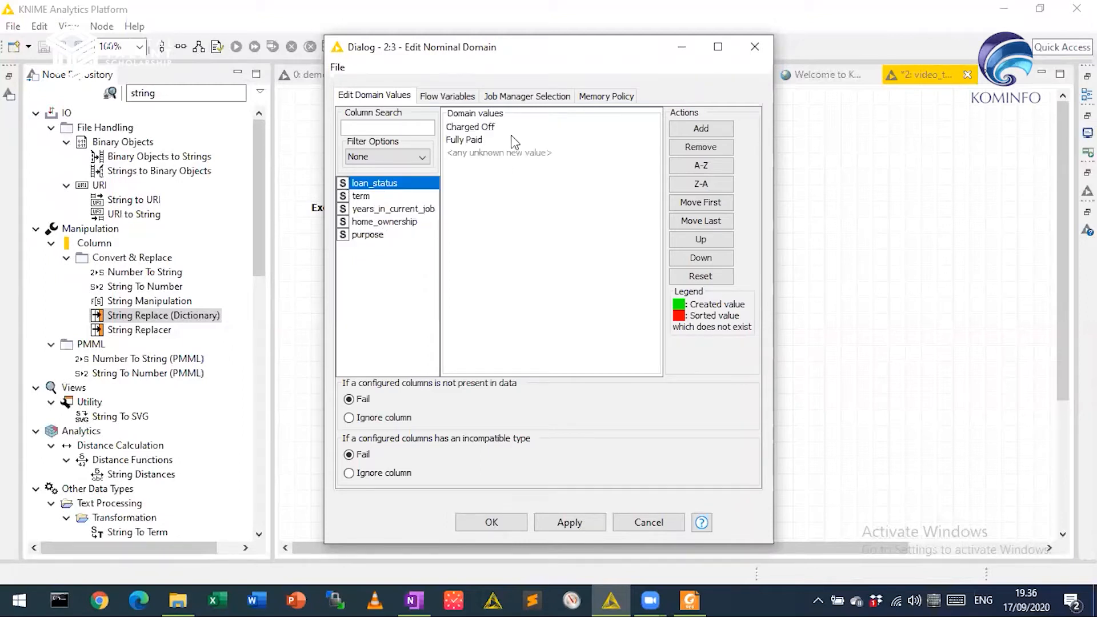
left_click(473, 140)
left_click(503, 127)
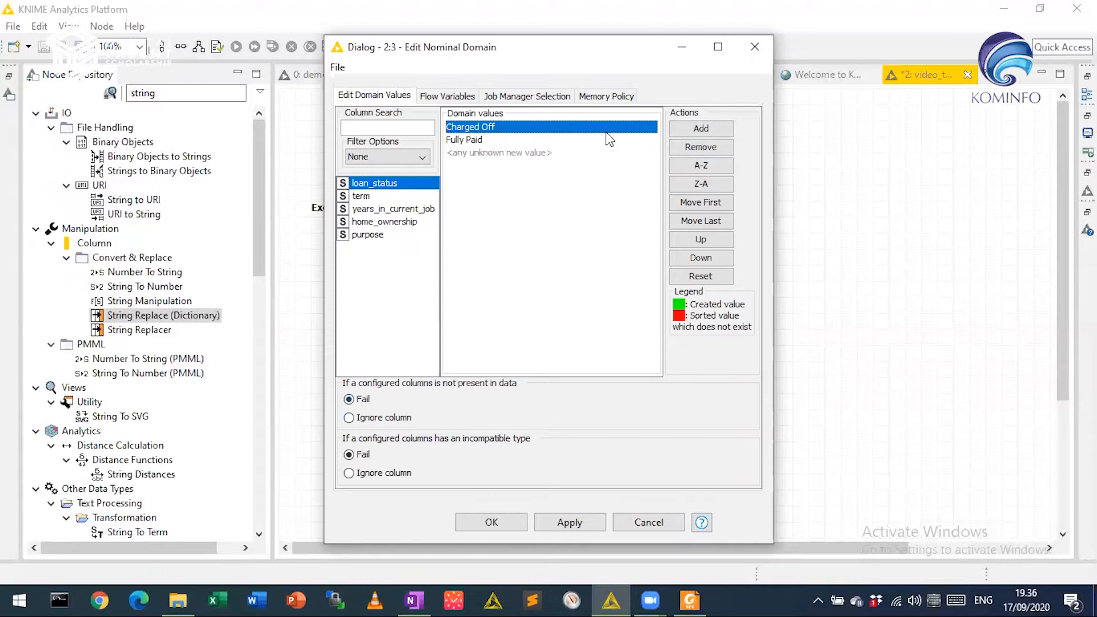
left_click(496, 140)
Step: Examine the domain values of years_in_current_job and home_ownership, including n/a and HaveMortgage, and cancel the configuration
left_click(409, 212)
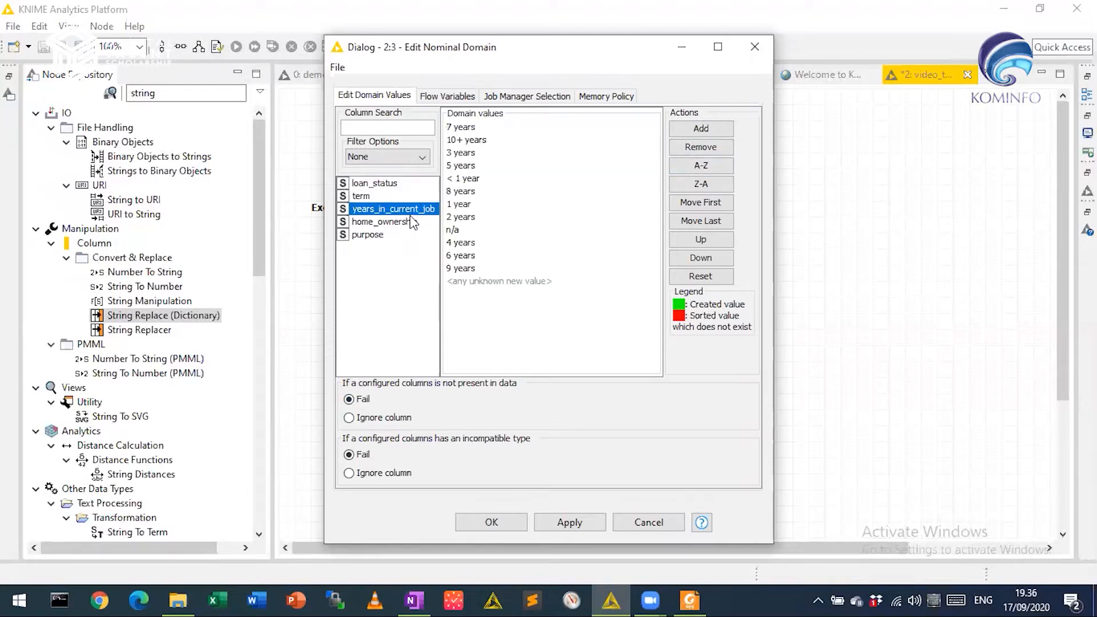
left_click(477, 281)
left_click(479, 231)
left_click(529, 273)
left_click(478, 232)
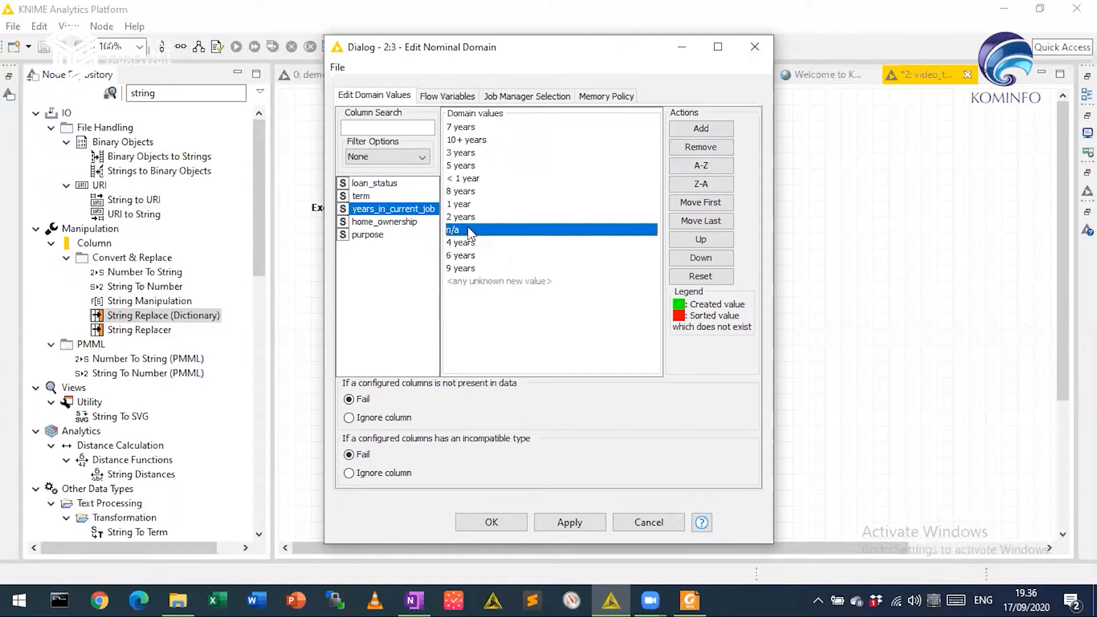
left_click(371, 223)
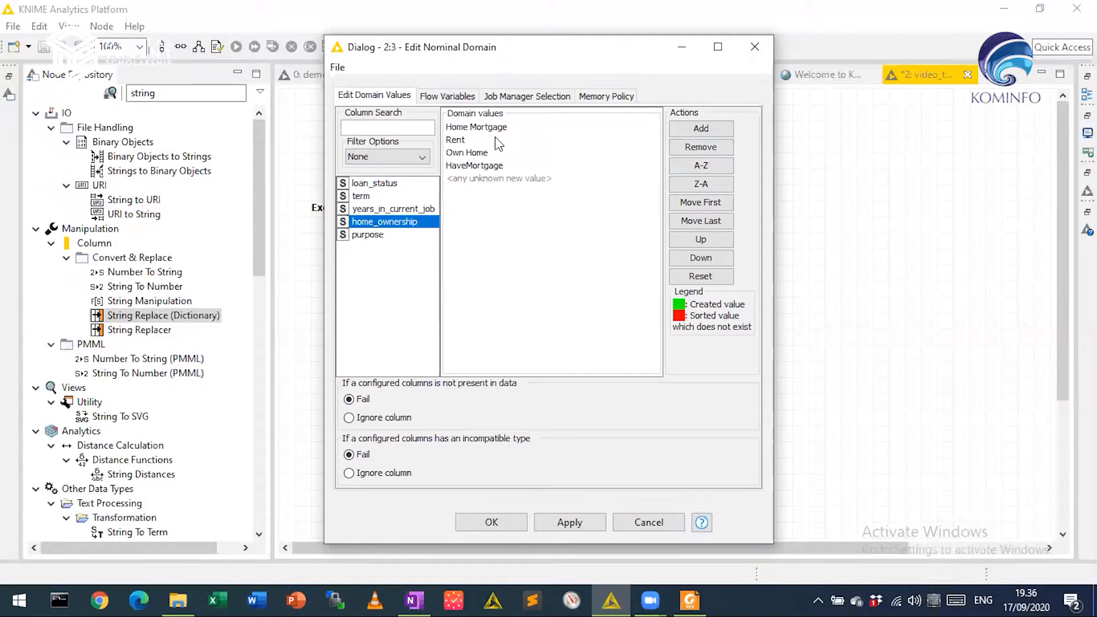
left_click(486, 166)
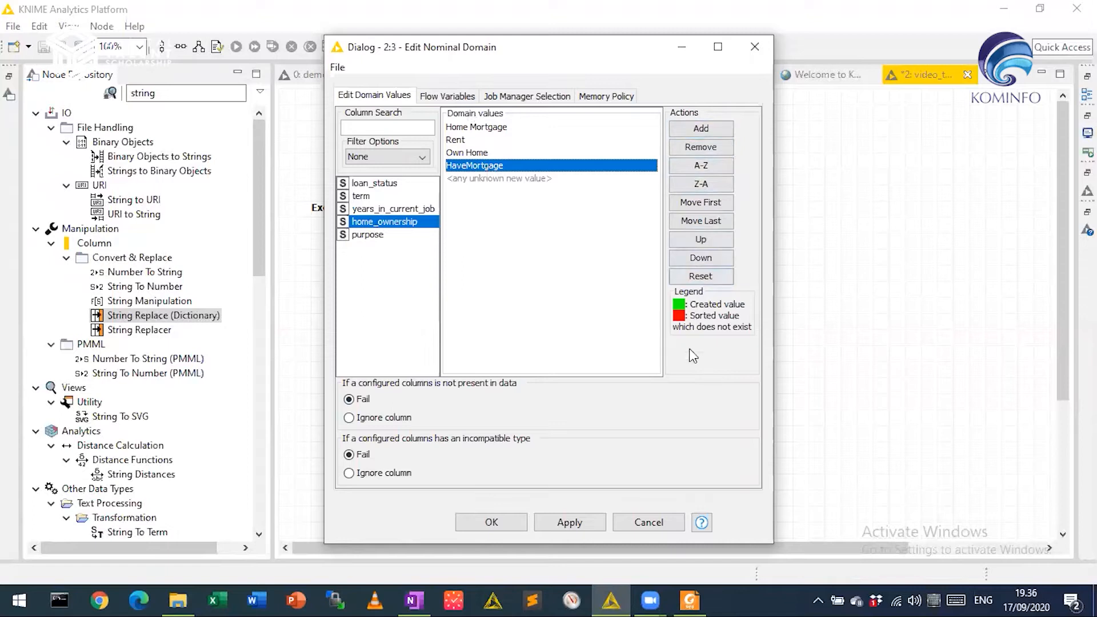
left_click(648, 522)
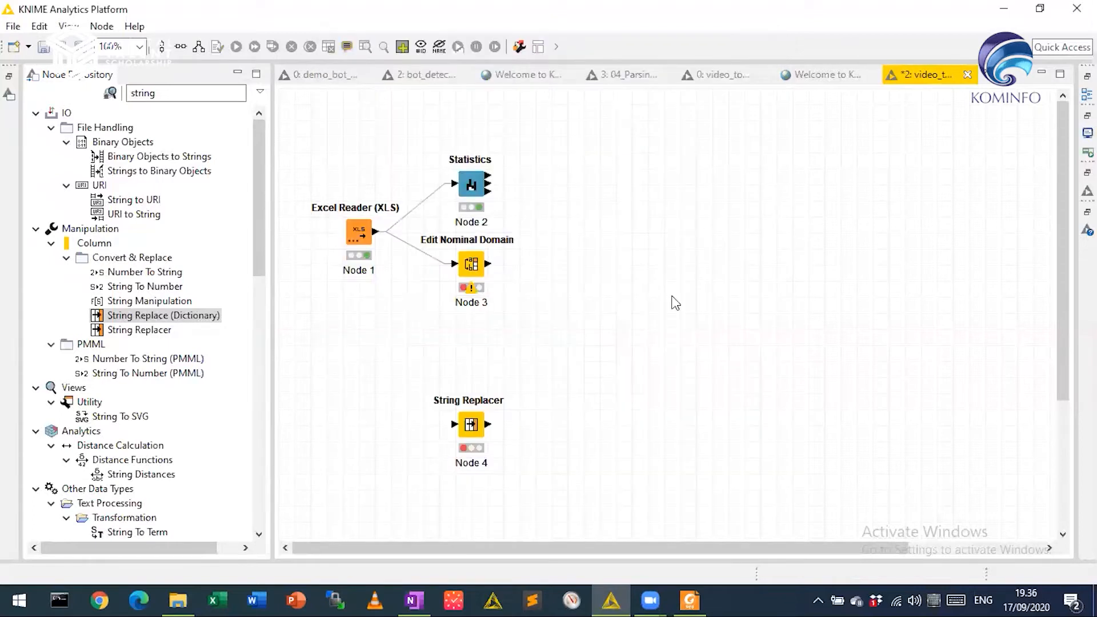
Step: Move the Edit Nominal Domain node further out and place the String Replacer node between it and the Statistics node
left_click_drag(470, 270, 583, 285)
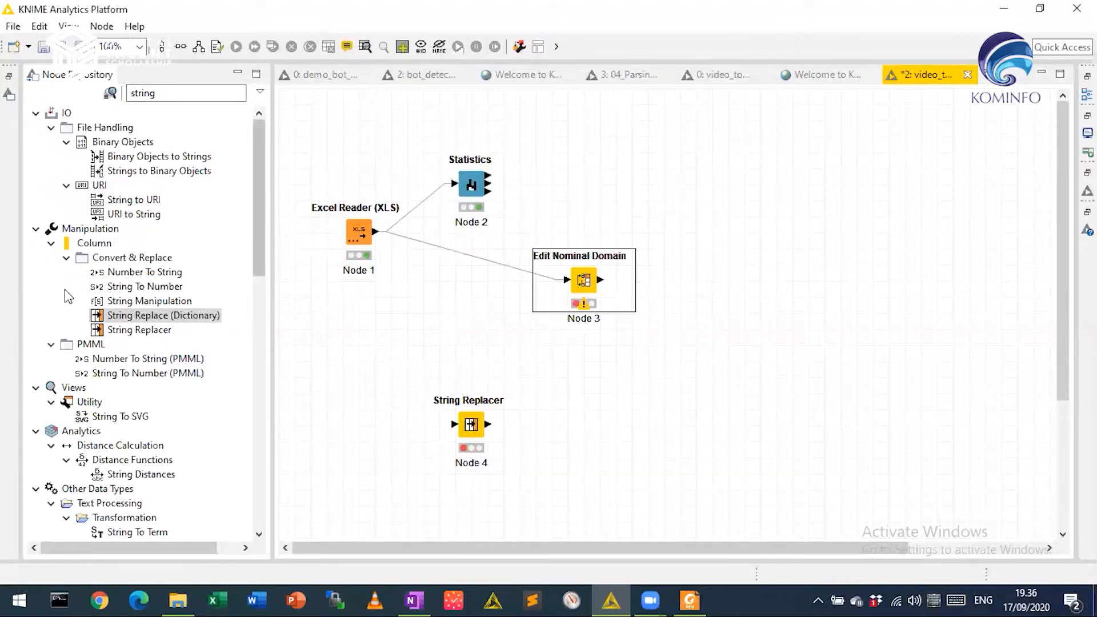
left_click_drag(259, 197, 222, 83)
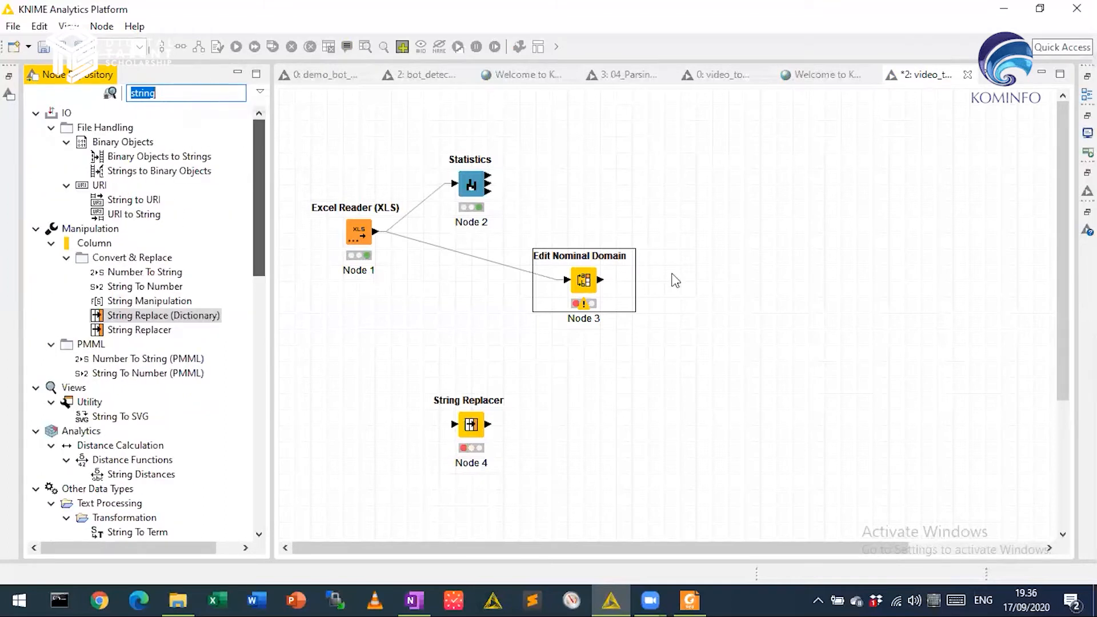
left_click_drag(591, 285, 736, 333)
left_click(475, 427)
left_click_drag(475, 427, 603, 235)
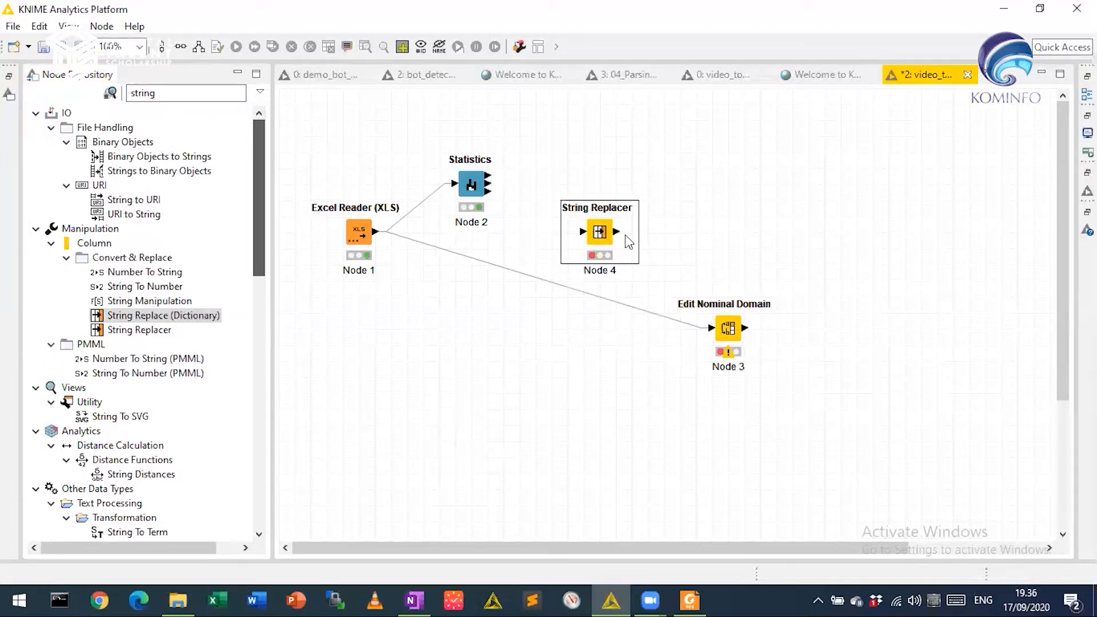
right_click(606, 234)
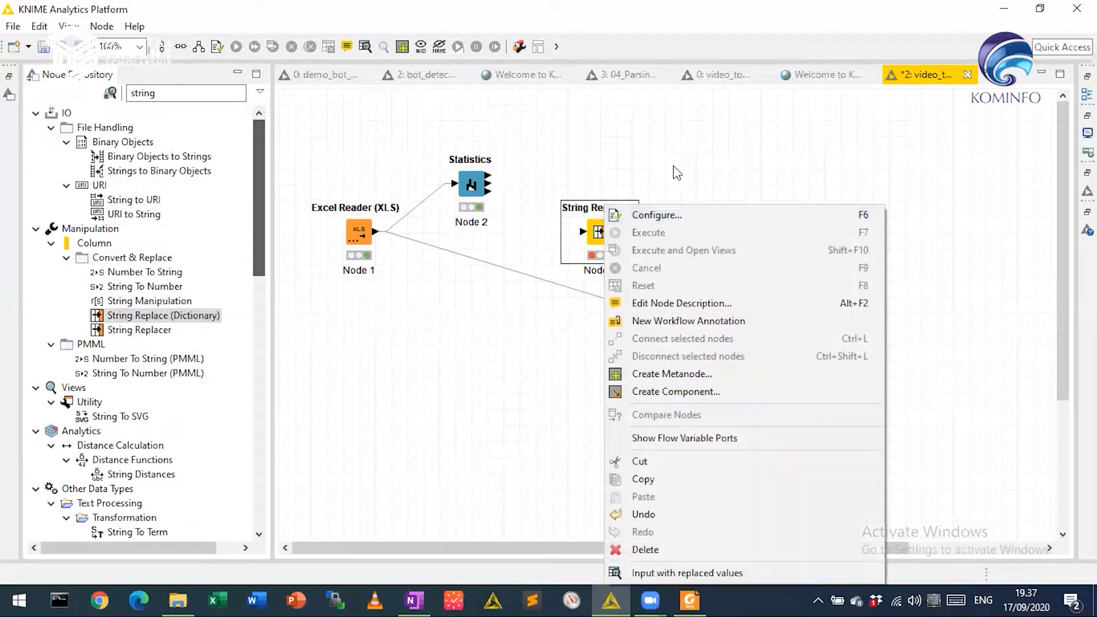
left_click(599, 233)
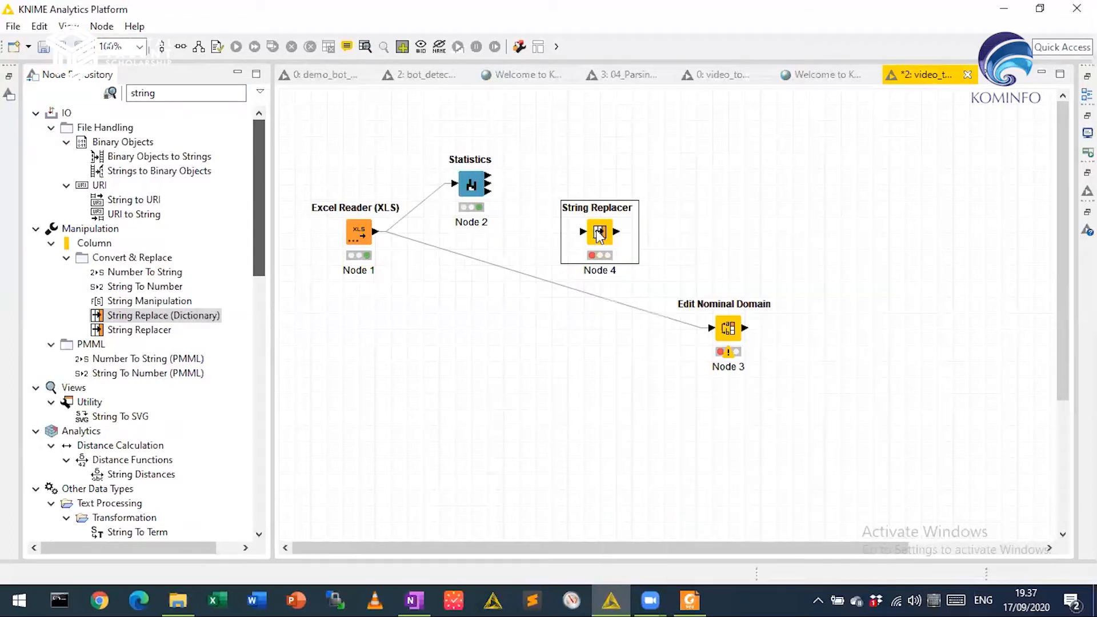
double_click(598, 235)
left_click(656, 354)
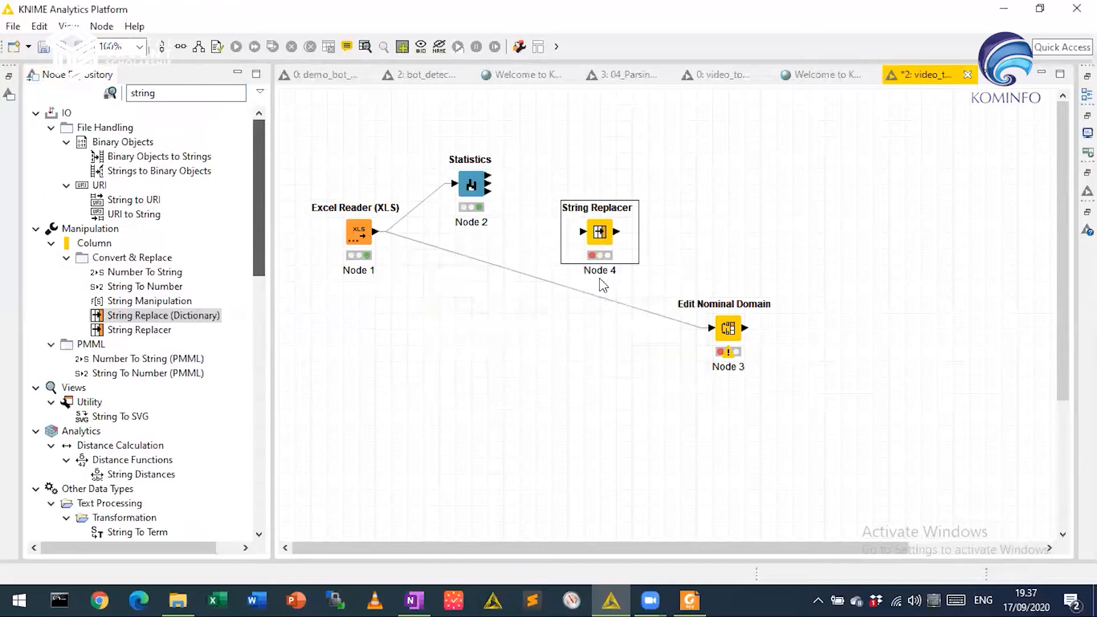
Step: Place the String Replacer below the Statistics node, connect it to the Excel Reader's output and check its target column options
left_click_drag(606, 237, 470, 323)
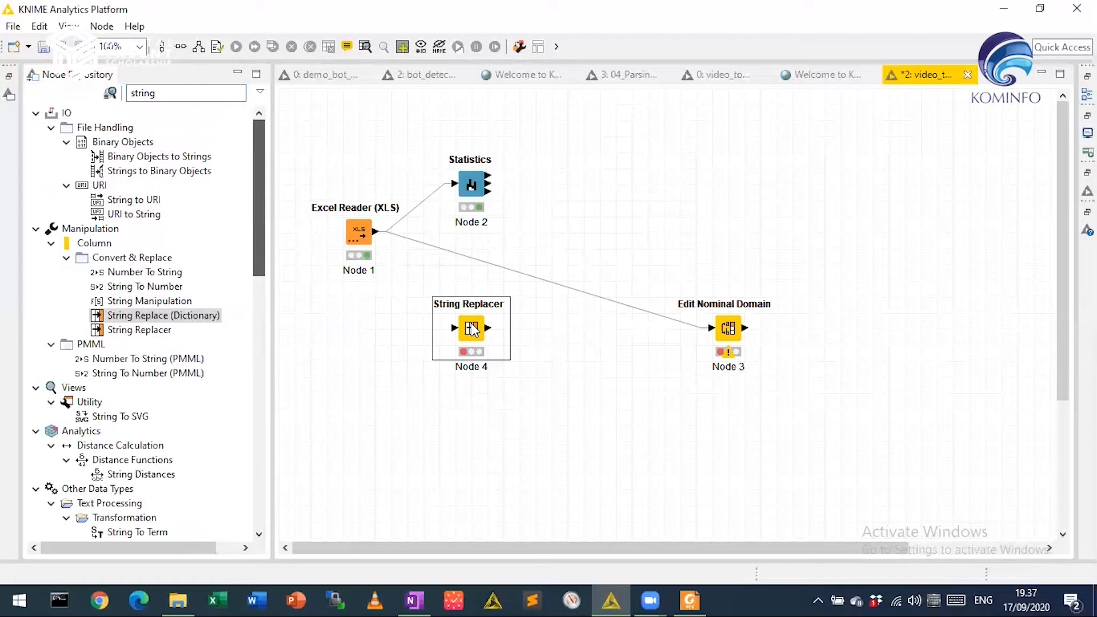
left_click_drag(376, 232, 470, 331)
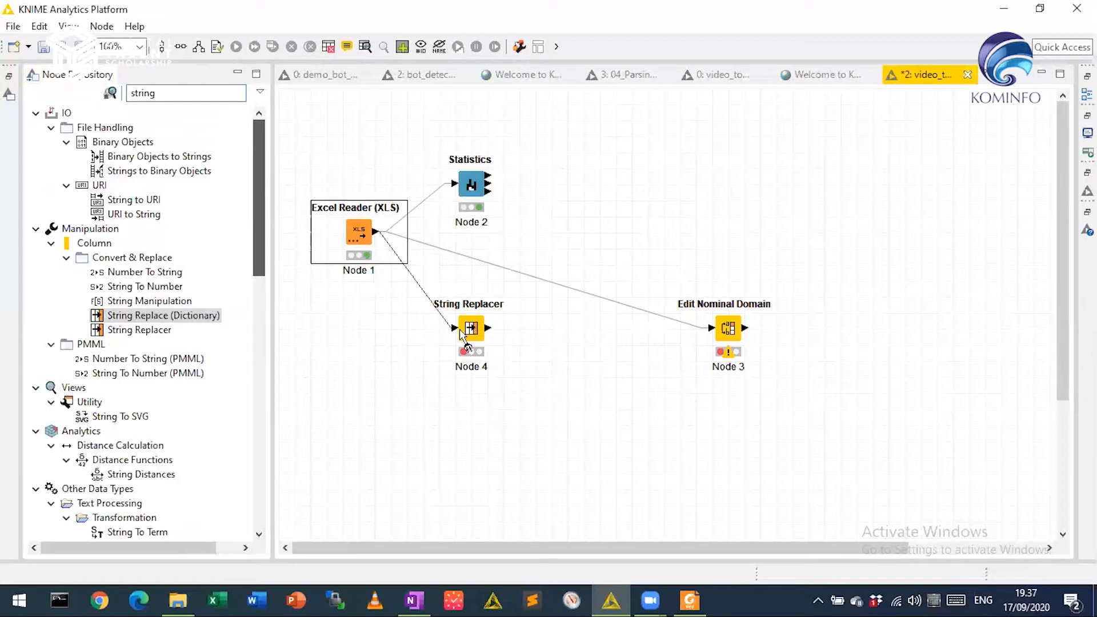
double_click(471, 328)
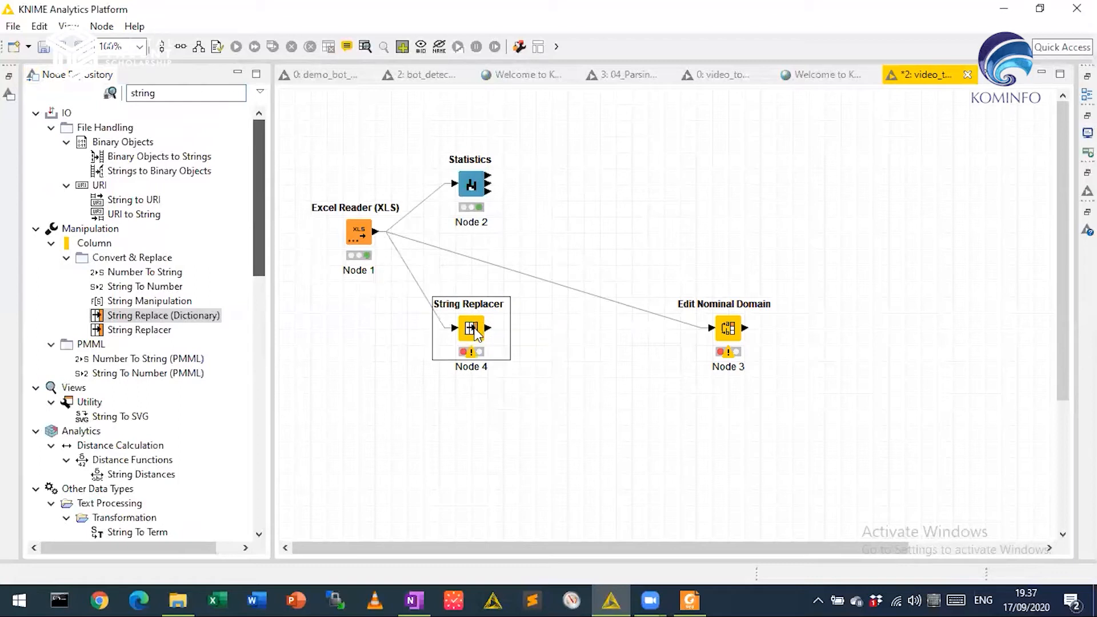
left_click(643, 190)
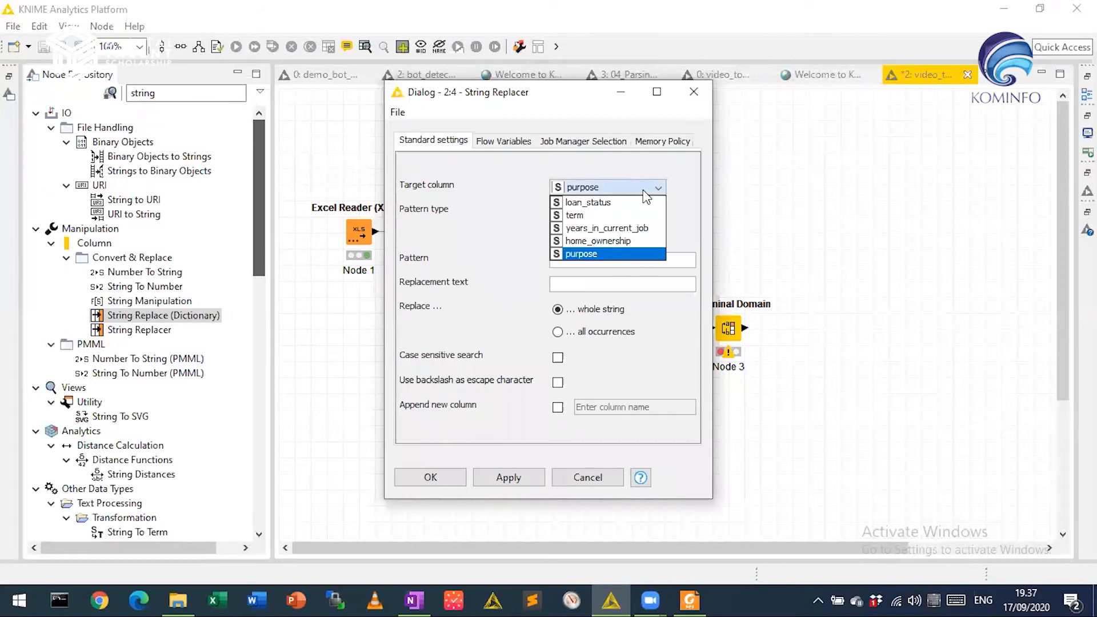
left_click(643, 190)
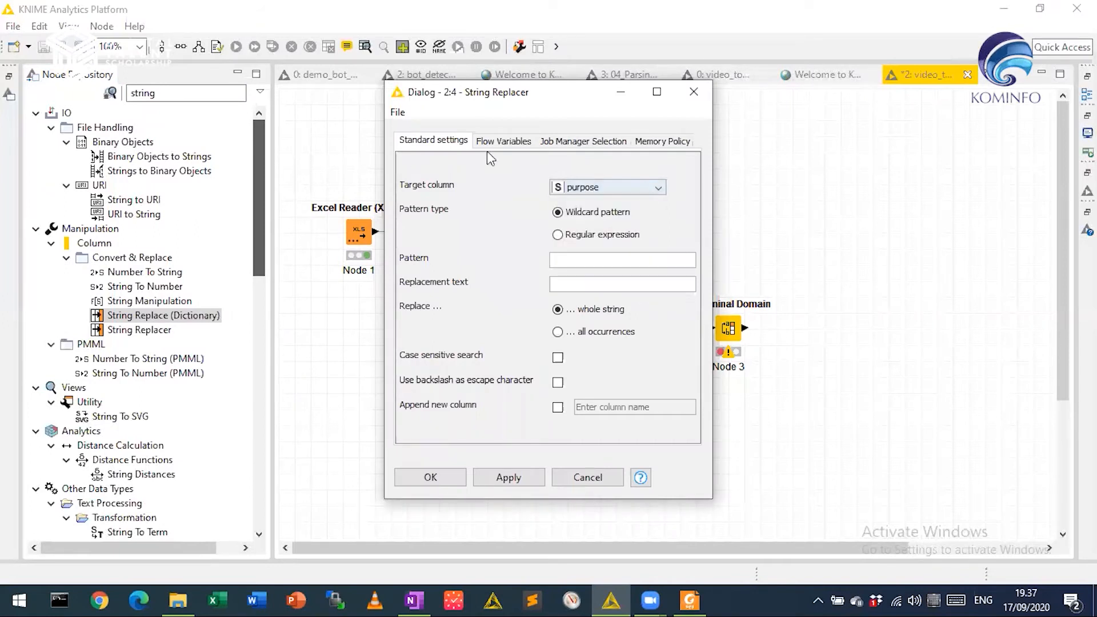
left_click(696, 91)
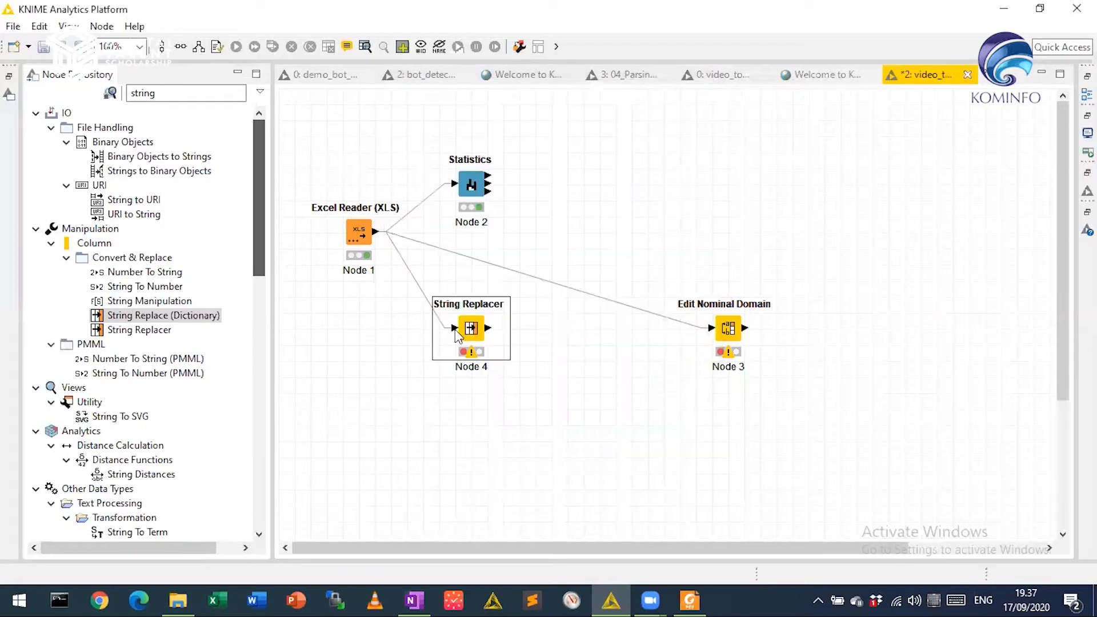
Step: Search the node repository for "nomin" and examine the nominal filter, probability distribution and Edit Nominal Domain nodes it offers
left_click(174, 94)
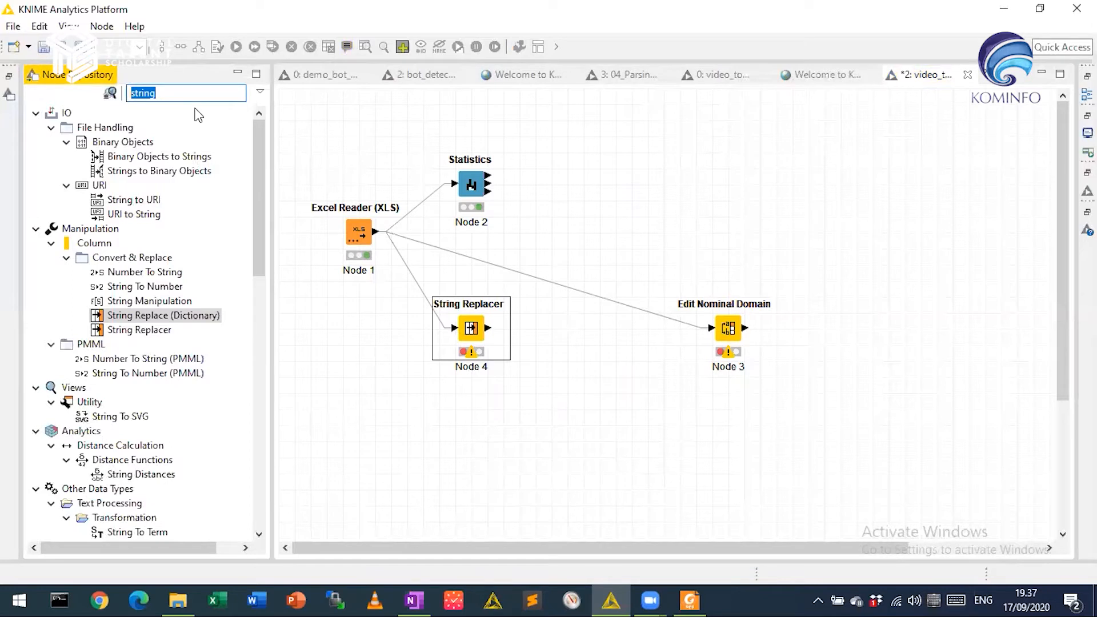
type("no")
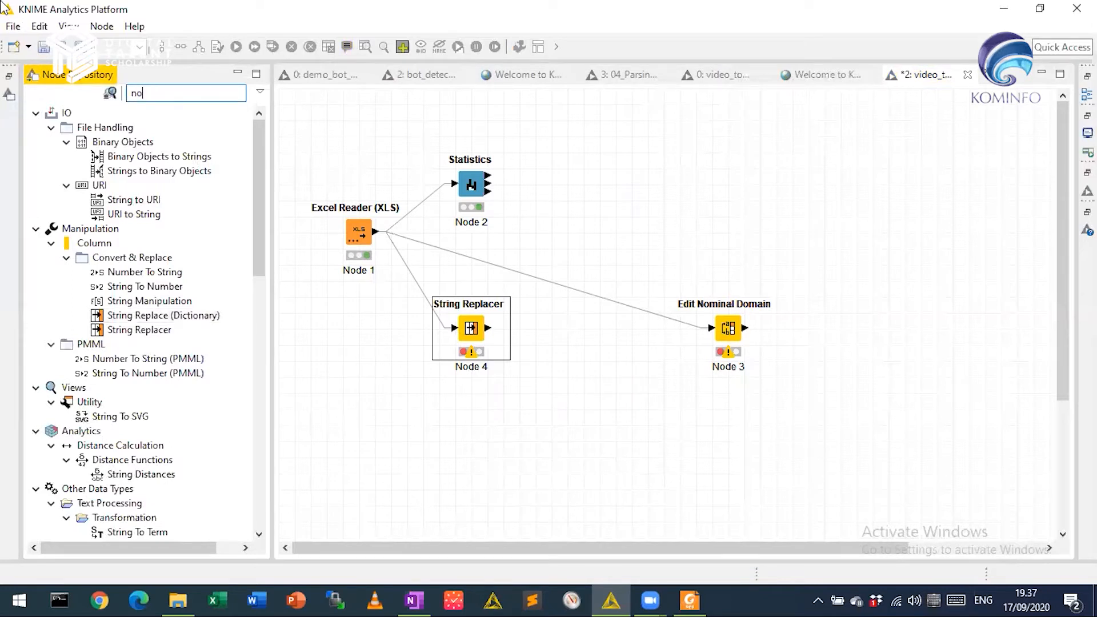
type("min")
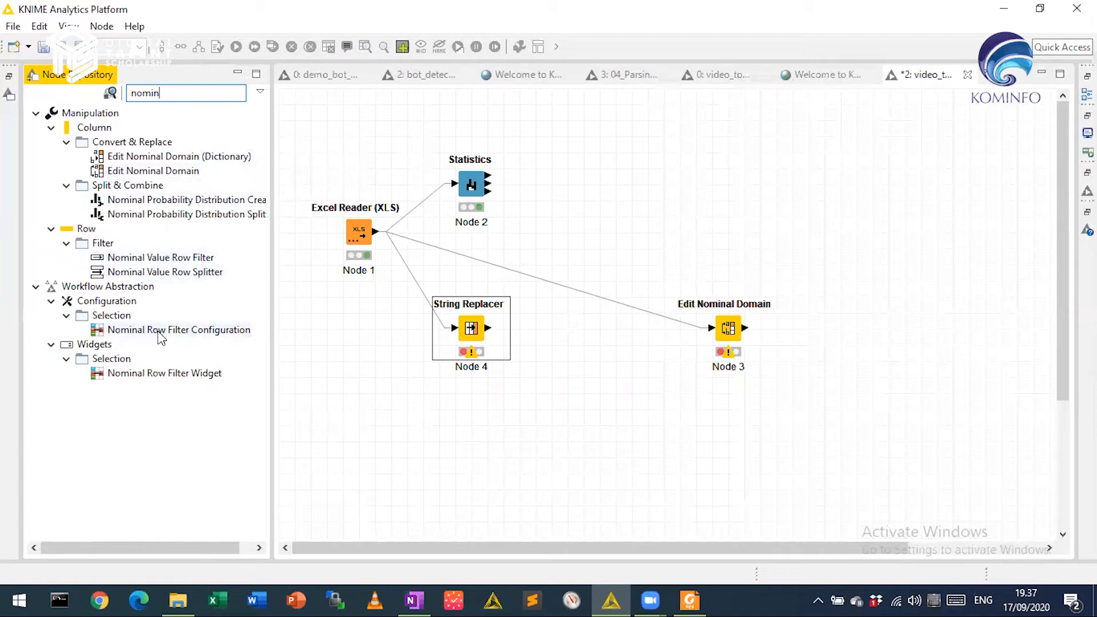
left_click(137, 339)
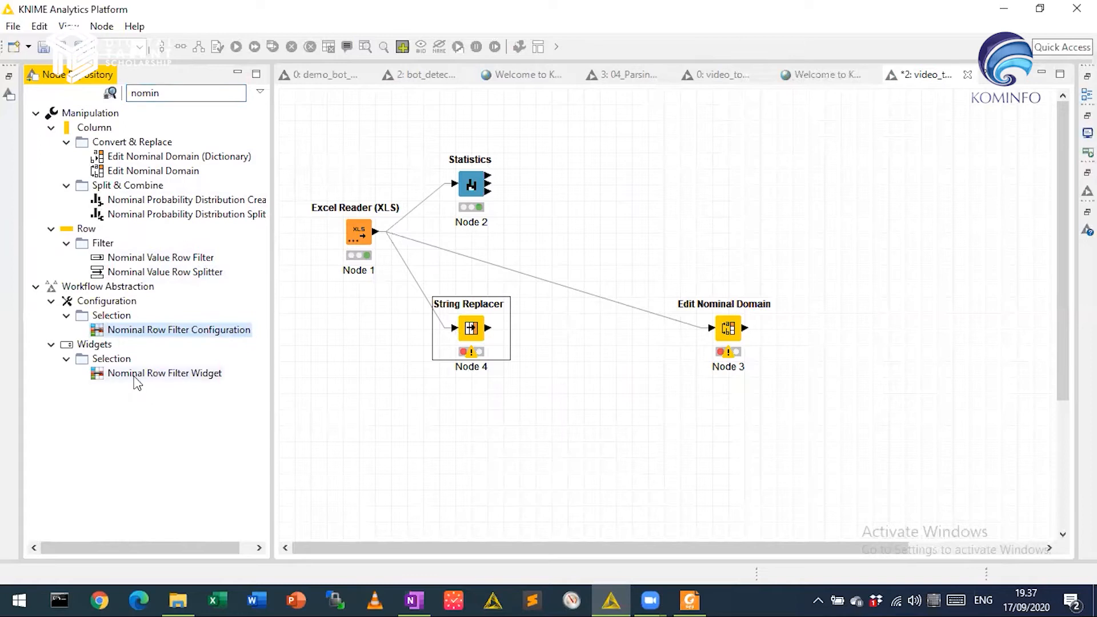
left_click(140, 375)
left_click(137, 256)
left_click(156, 219)
left_click(165, 199)
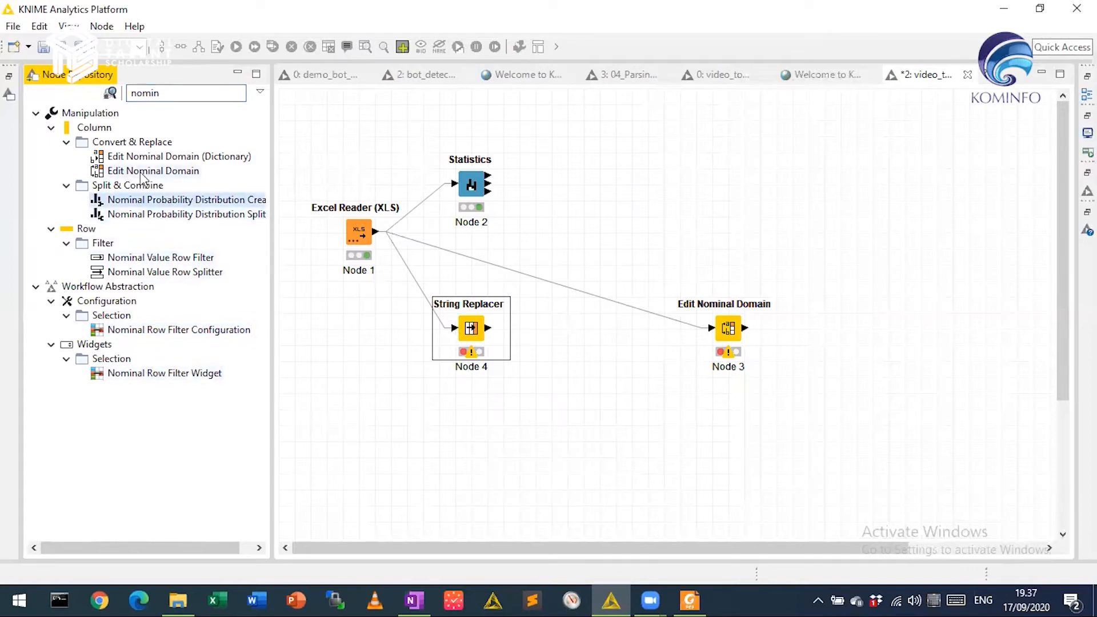
left_click(149, 217)
left_click(136, 203)
left_click(131, 172)
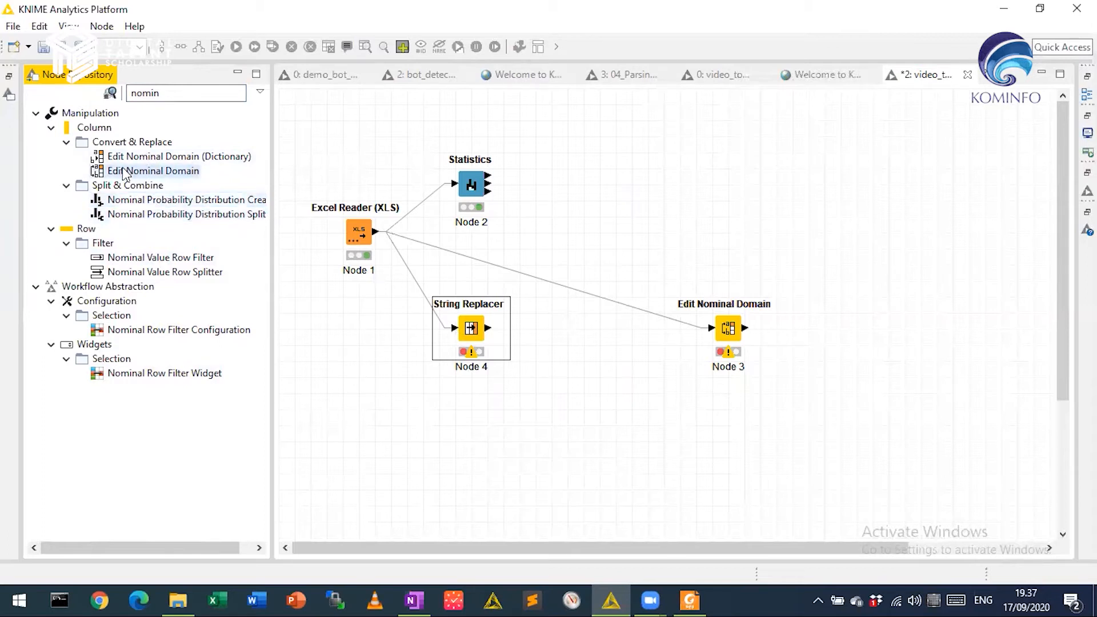
Step: Open the Edit Nominal Domain configuration, examine the domain values of loan_status, term and years_in_current_job, and cancel it
double_click(727, 330)
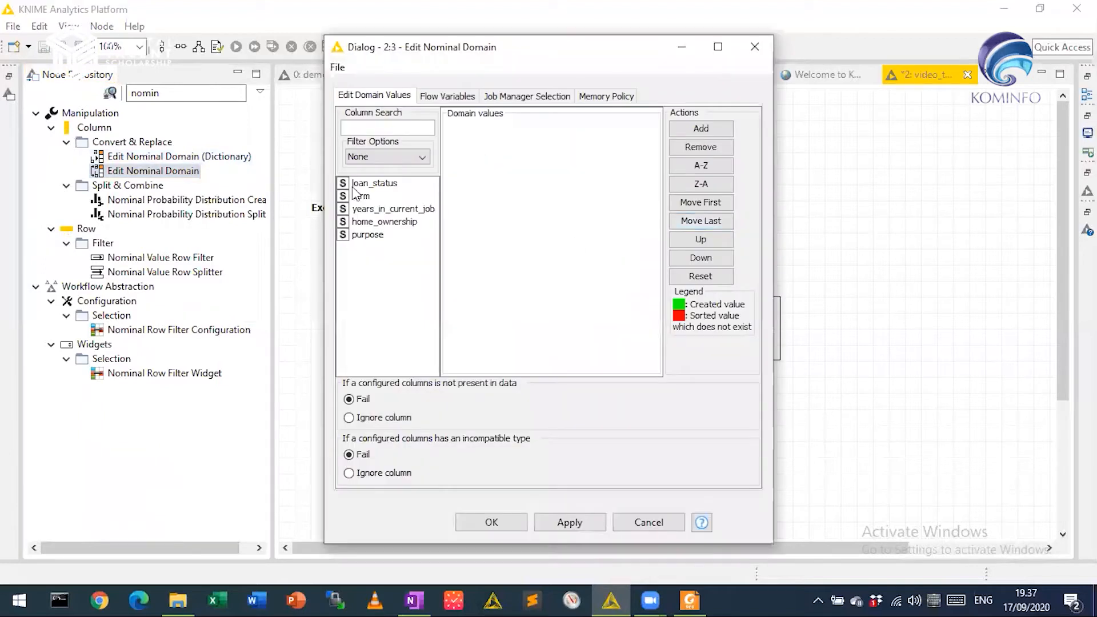
left_click(372, 183)
left_click(393, 159)
left_click(393, 160)
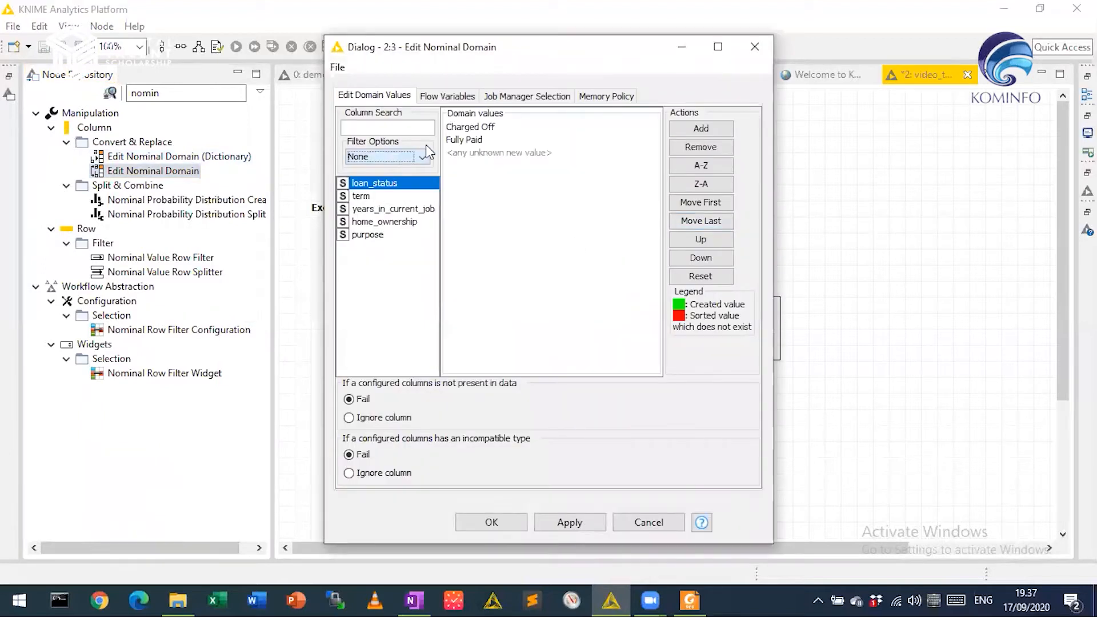
left_click(361, 197)
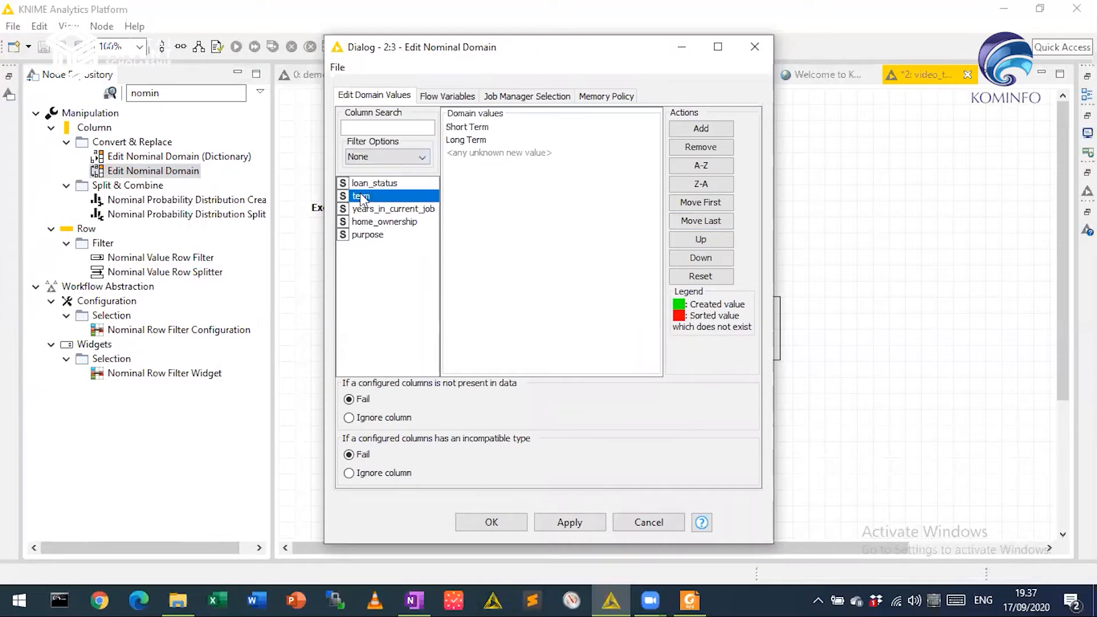
left_click(384, 210)
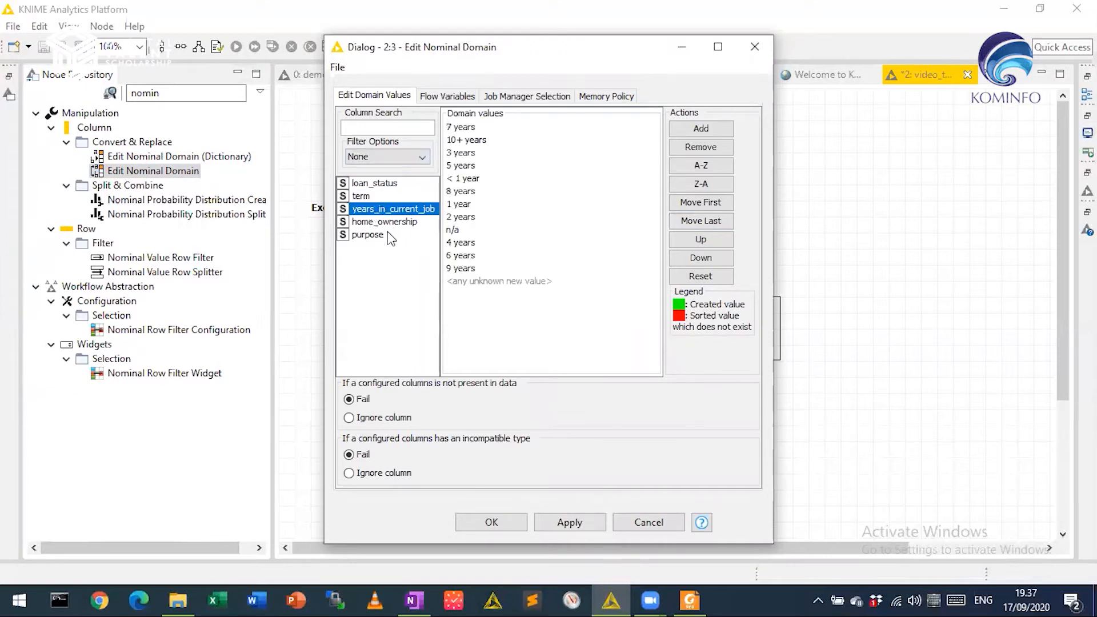
left_click(643, 522)
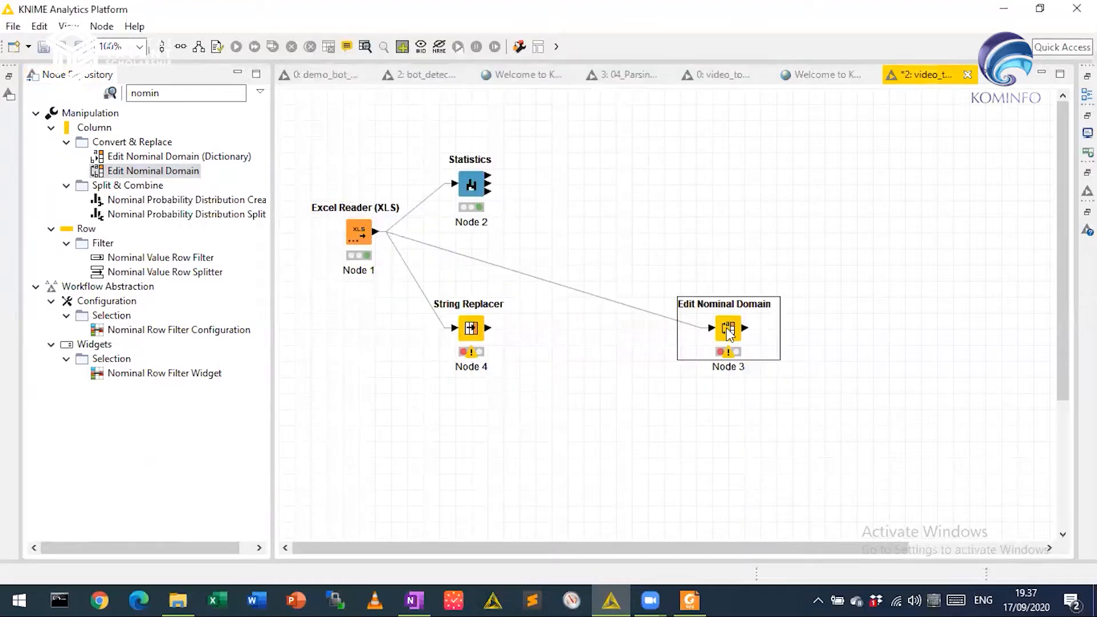
Step: Delete the Edit Nominal Domain and String Replacer nodes, leaving only the Excel Reader and Statistics nodes in the workflow
key("Delete")
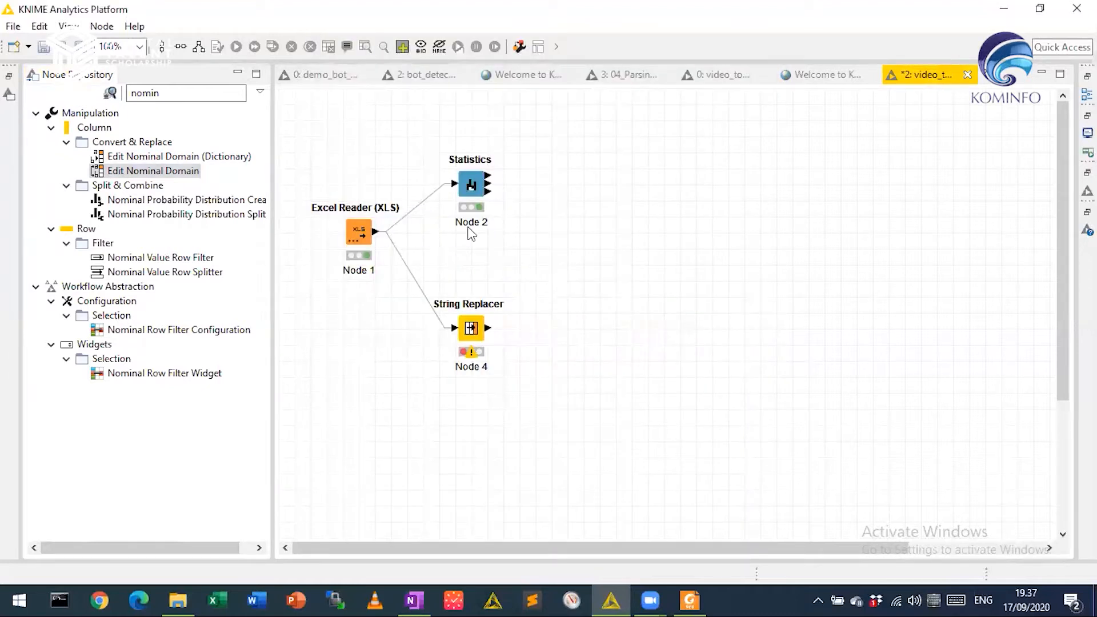
double_click(471, 327)
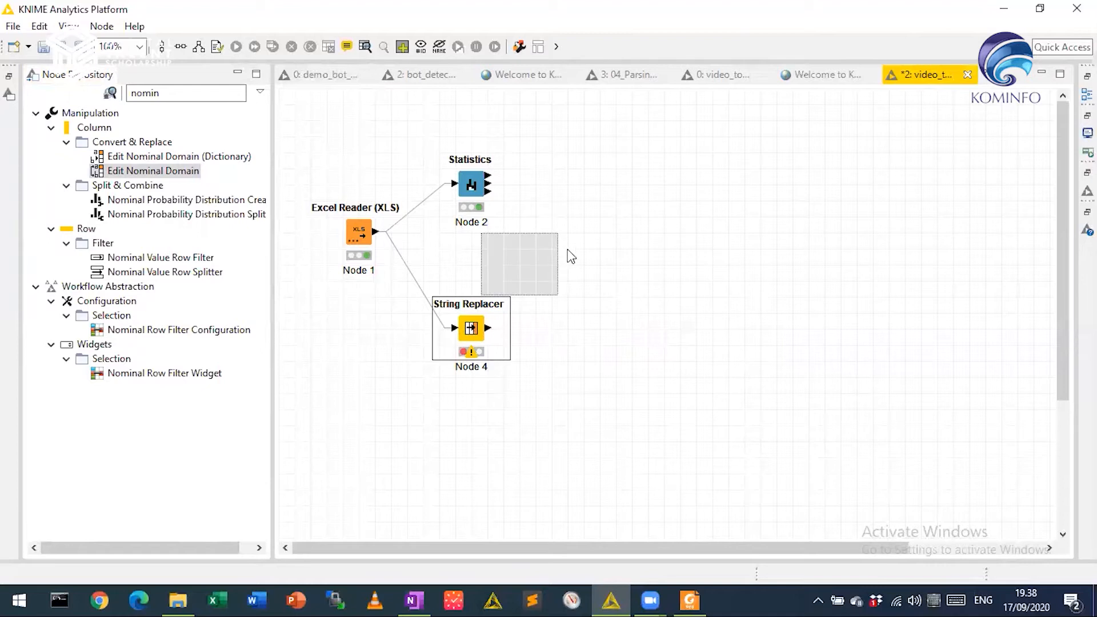
left_click(597, 475)
left_click_drag(475, 329, 524, 265)
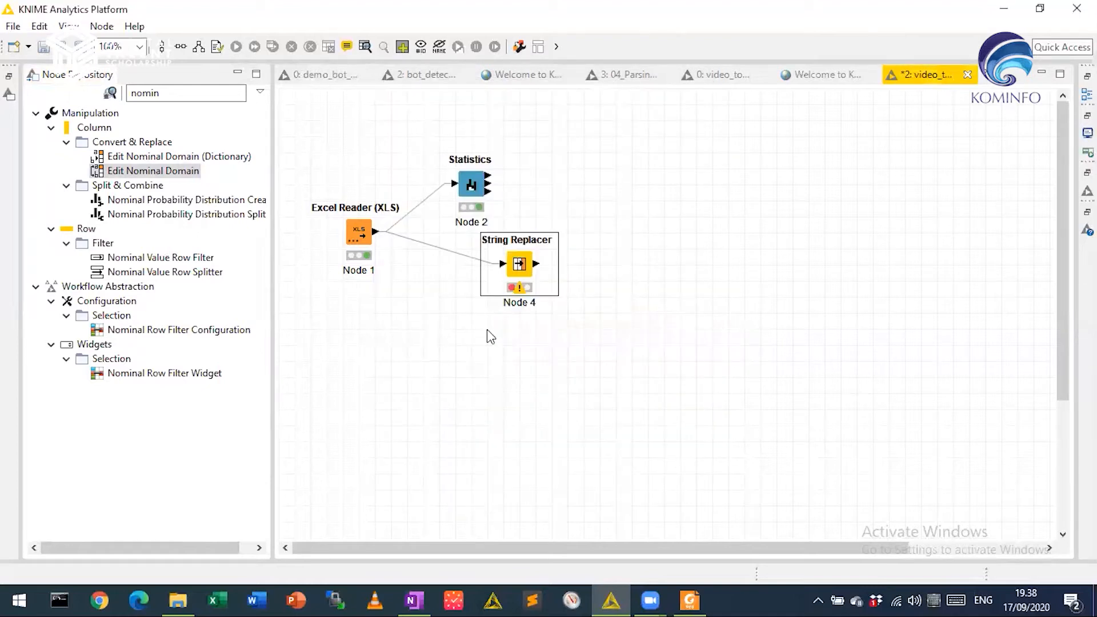
key("Delete")
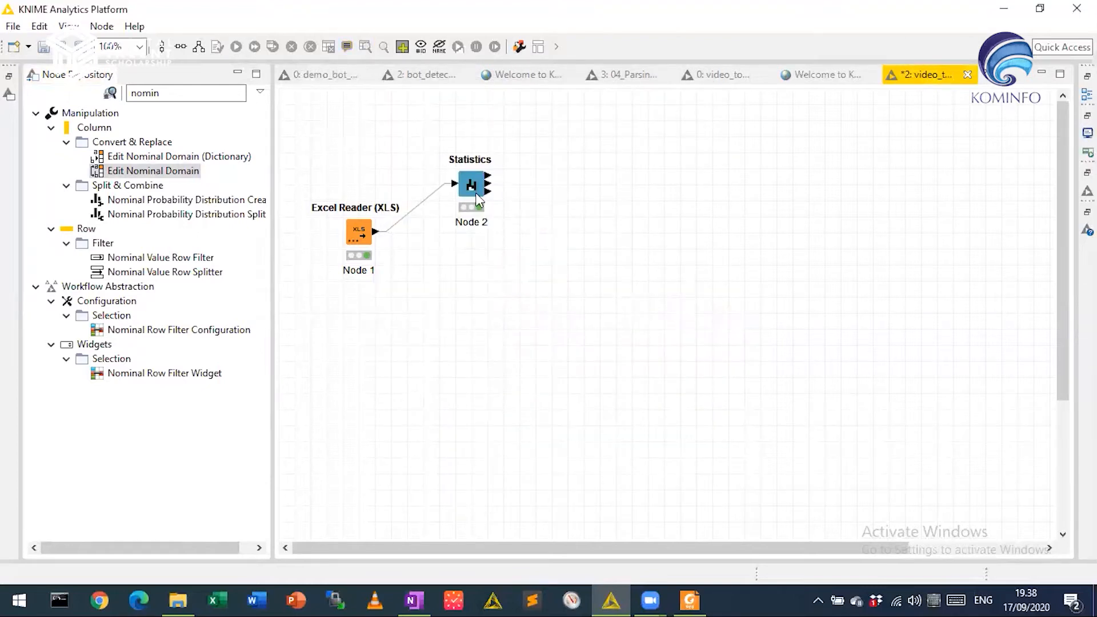
Step: Find the String Replacer node with the search term "string", place it below the Statistics node and connect it to the Excel Reader's output
left_click(175, 96)
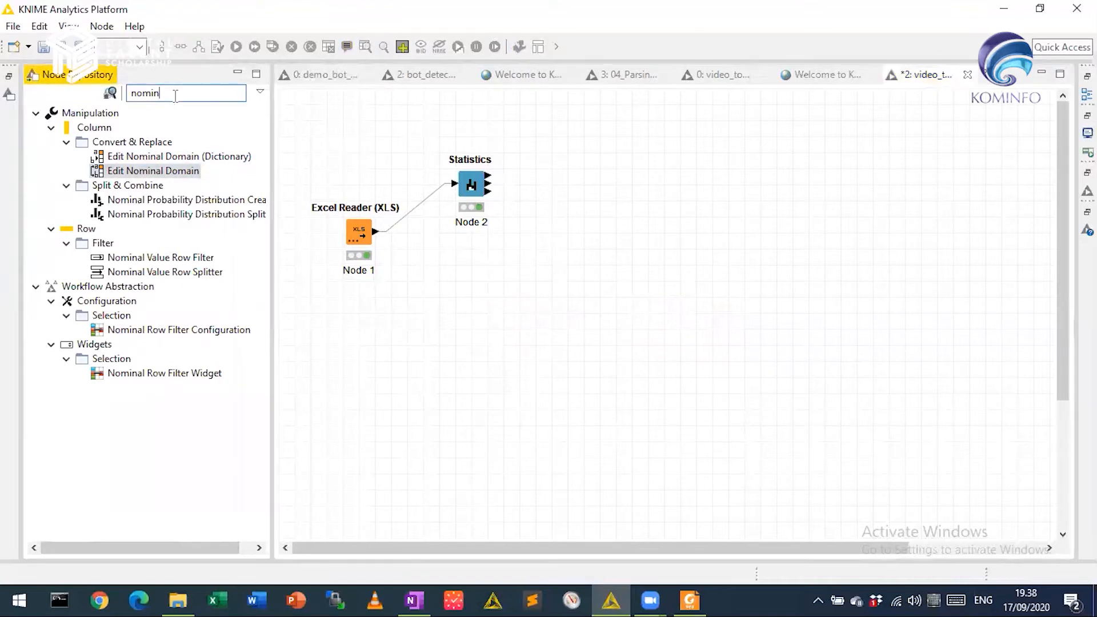
double_click(185, 98)
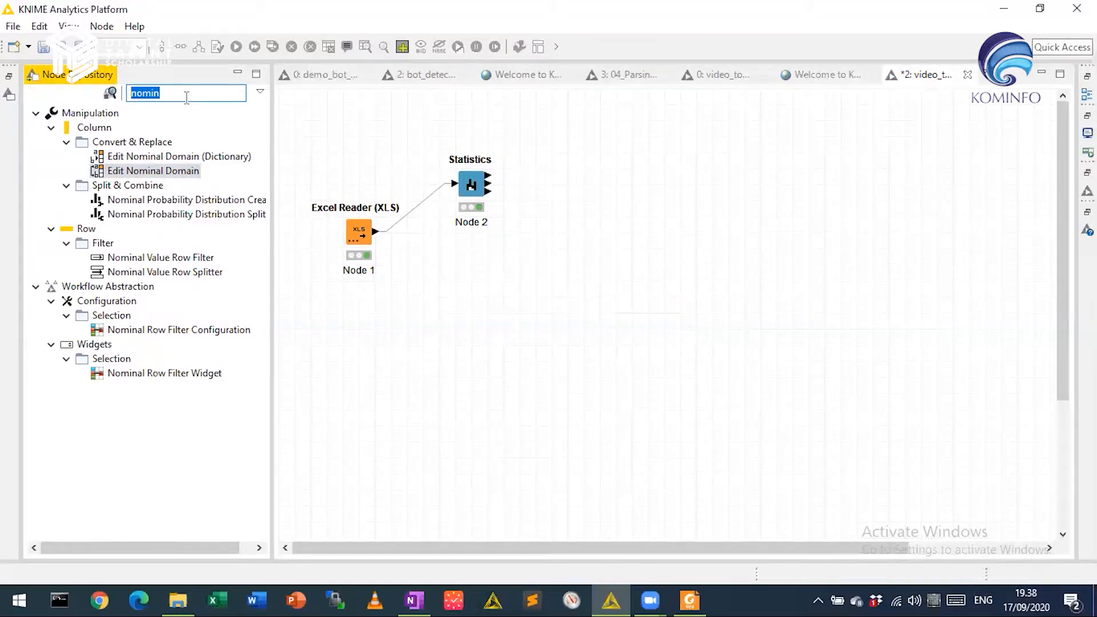
type("st")
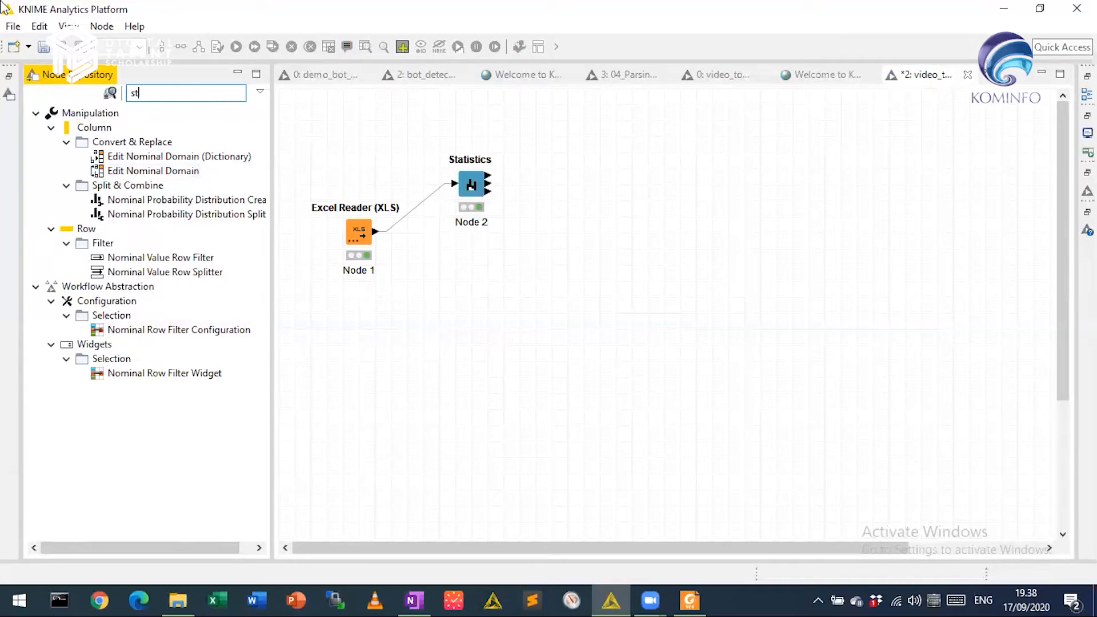
type("ring")
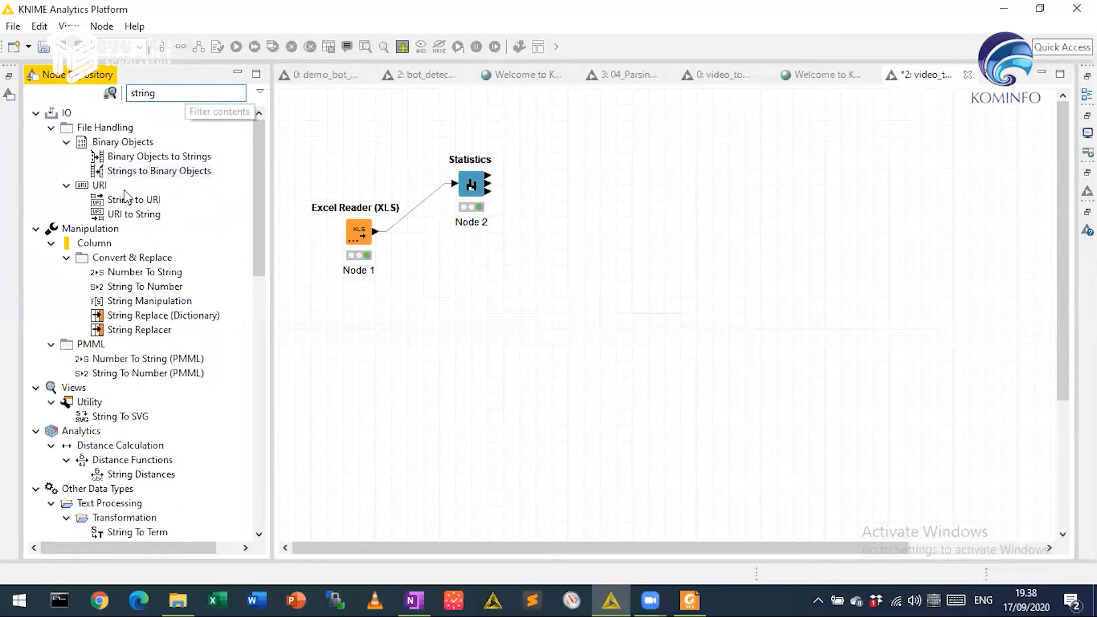
left_click(146, 331)
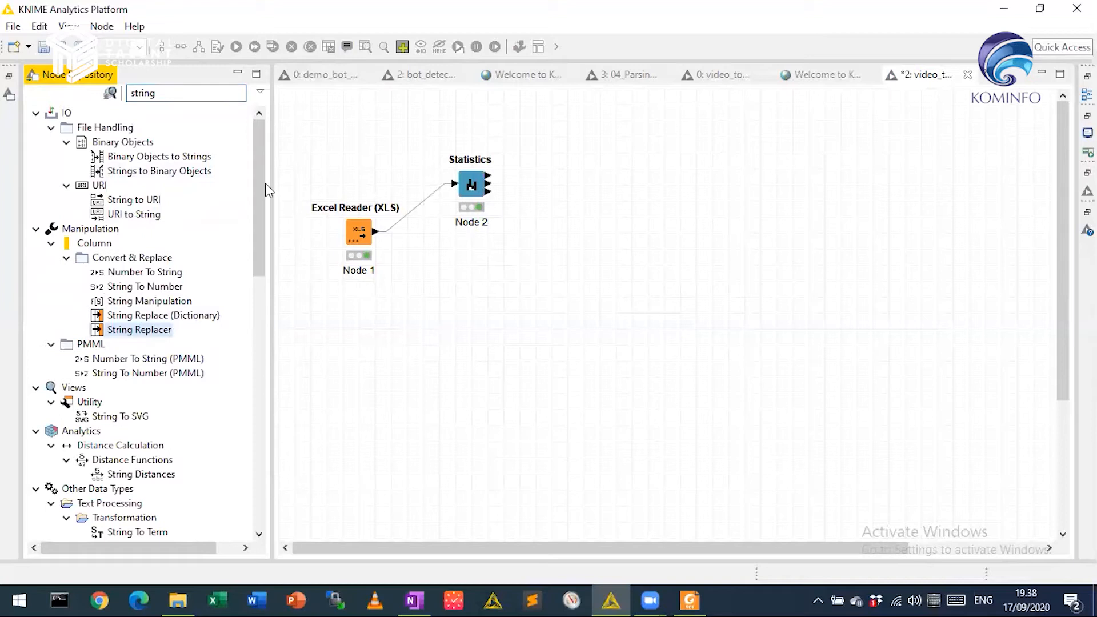
left_click_drag(266, 182, 244, 471)
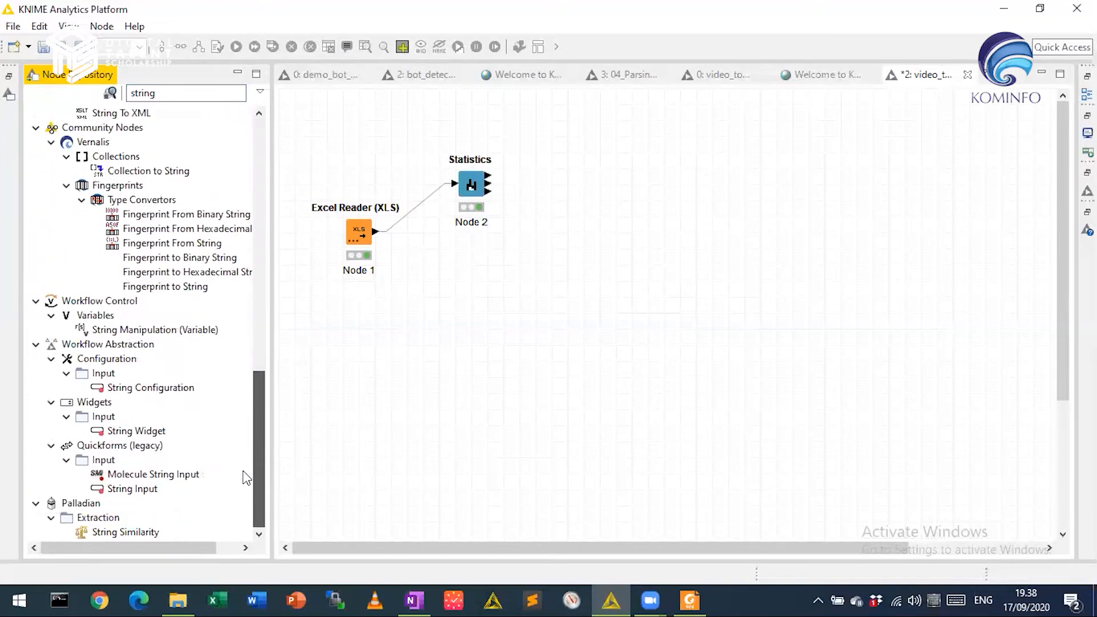
scroll(237, 188, "up", 15)
left_click_drag(135, 337, 470, 296)
left_click(496, 244)
left_click_drag(373, 232, 454, 296)
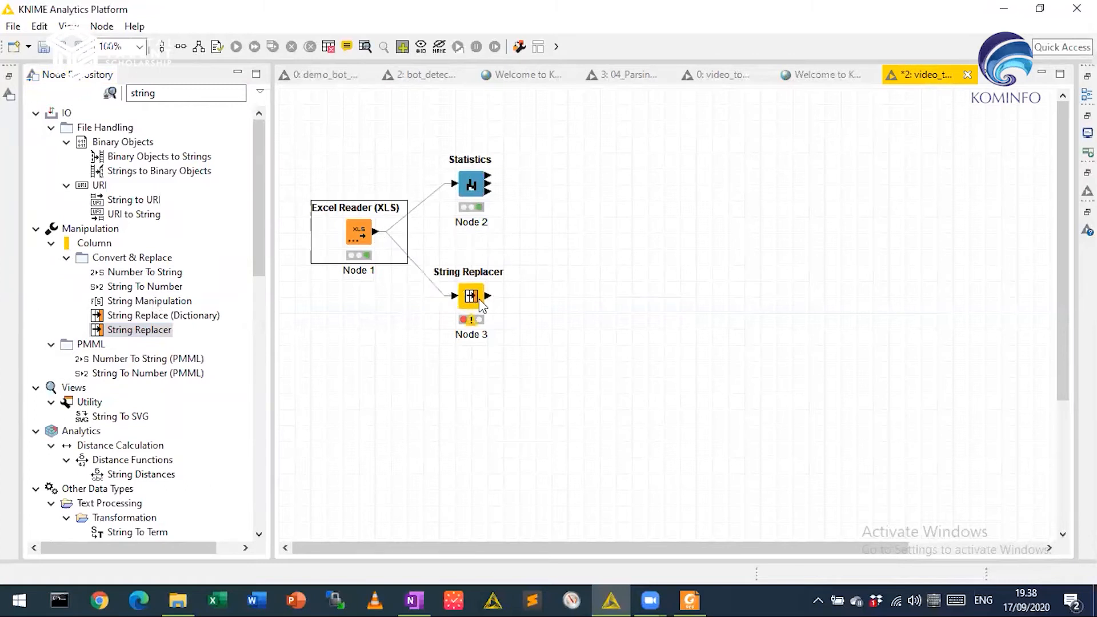
Step: Configure the String Replacer to replace home_ownership values matching the wildcard pattern Have* with Home Mortgage as whole strings, and execute it
double_click(477, 303)
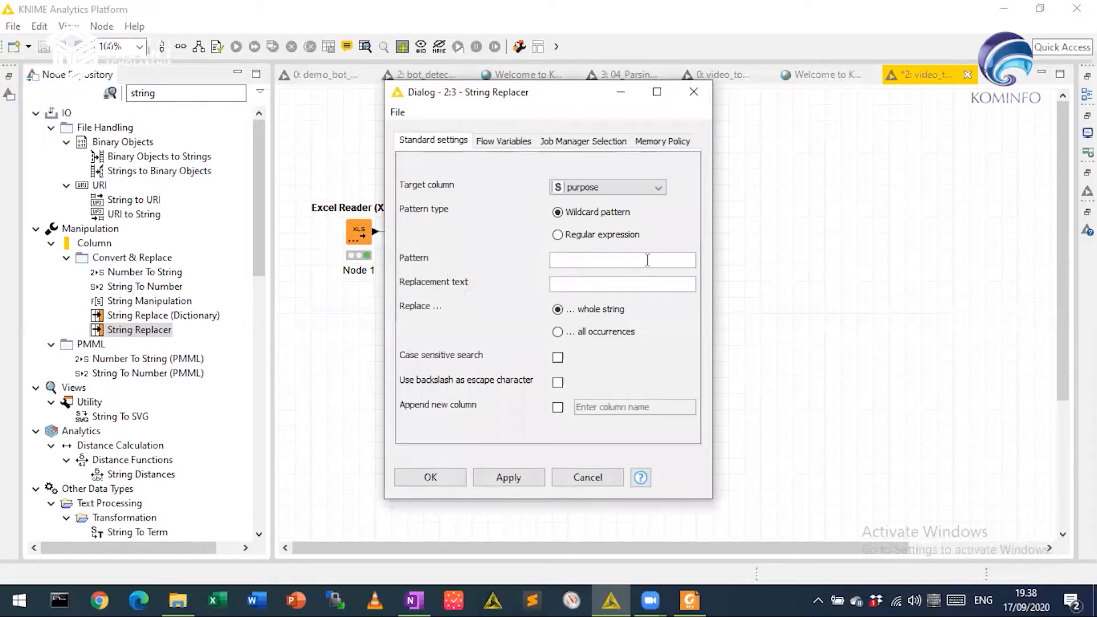
left_click(633, 184)
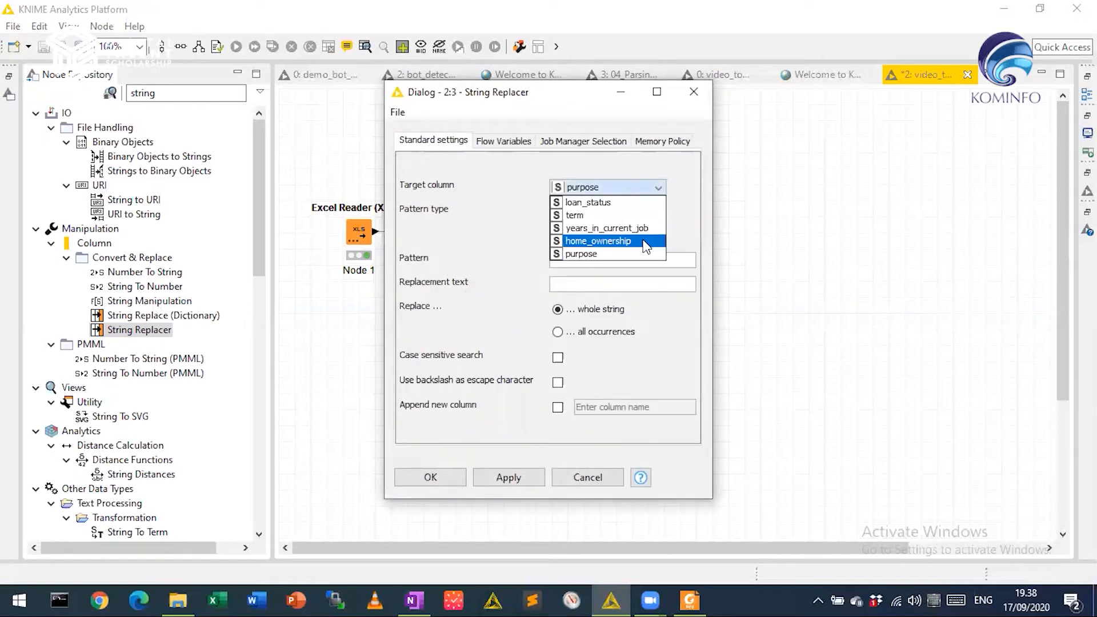
left_click(606, 237)
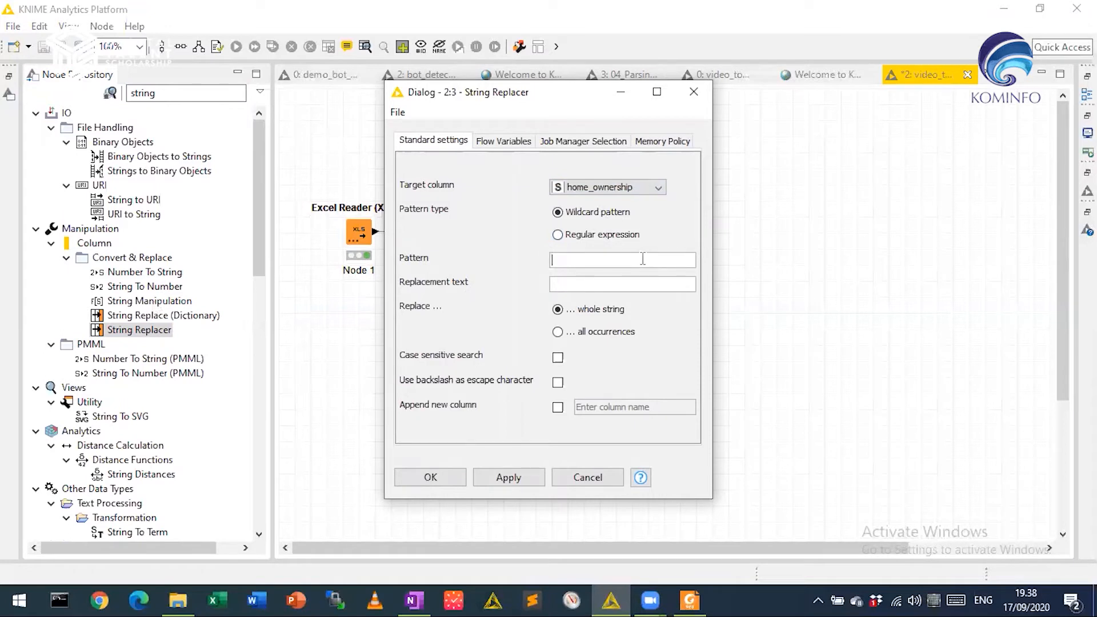
type("ave*")
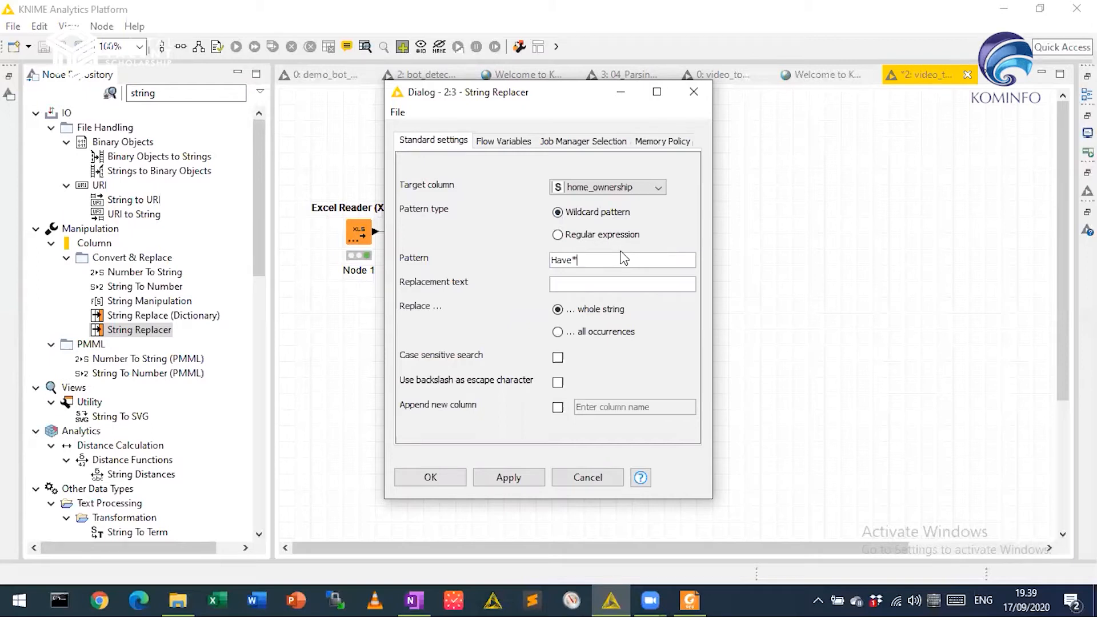
key("ctrl+shift+Left")
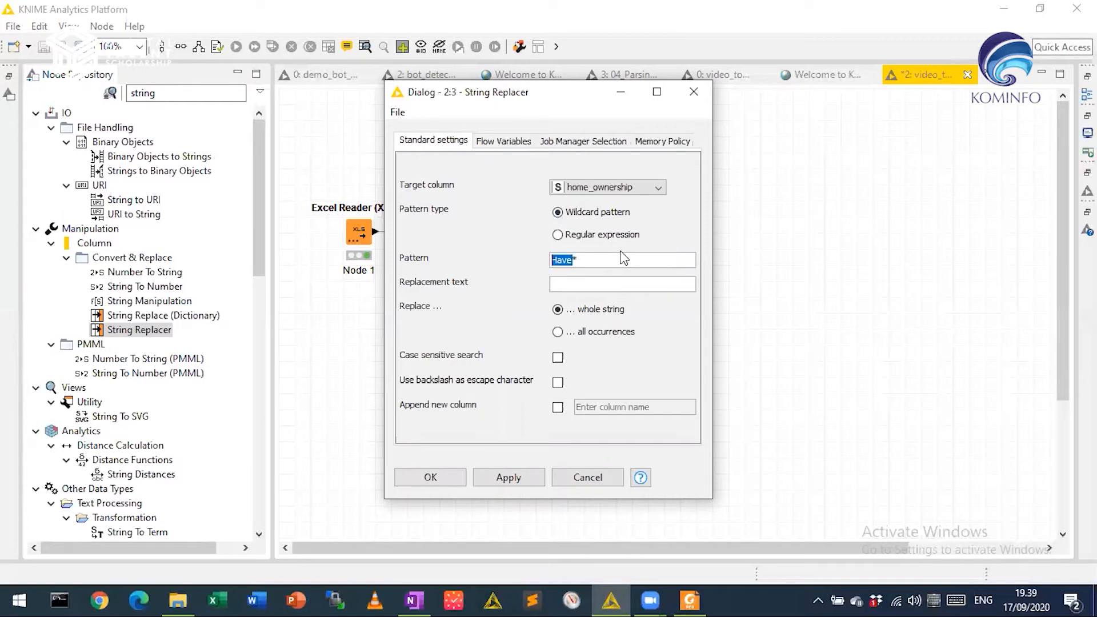
key("Left")
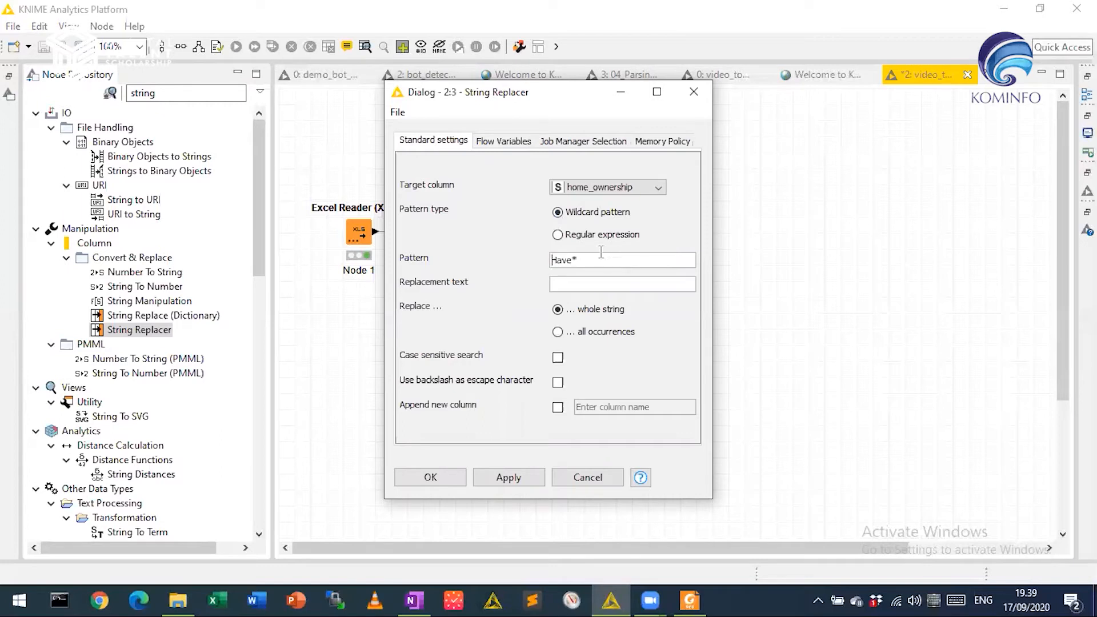
left_click(631, 286)
type("Home Mortgage")
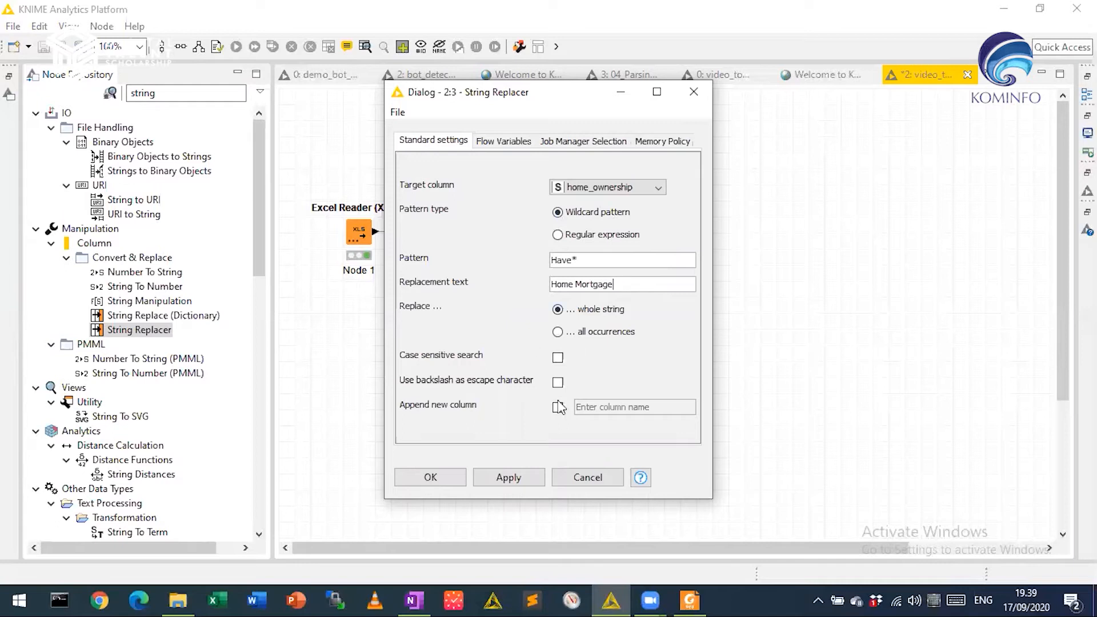
left_click(425, 479)
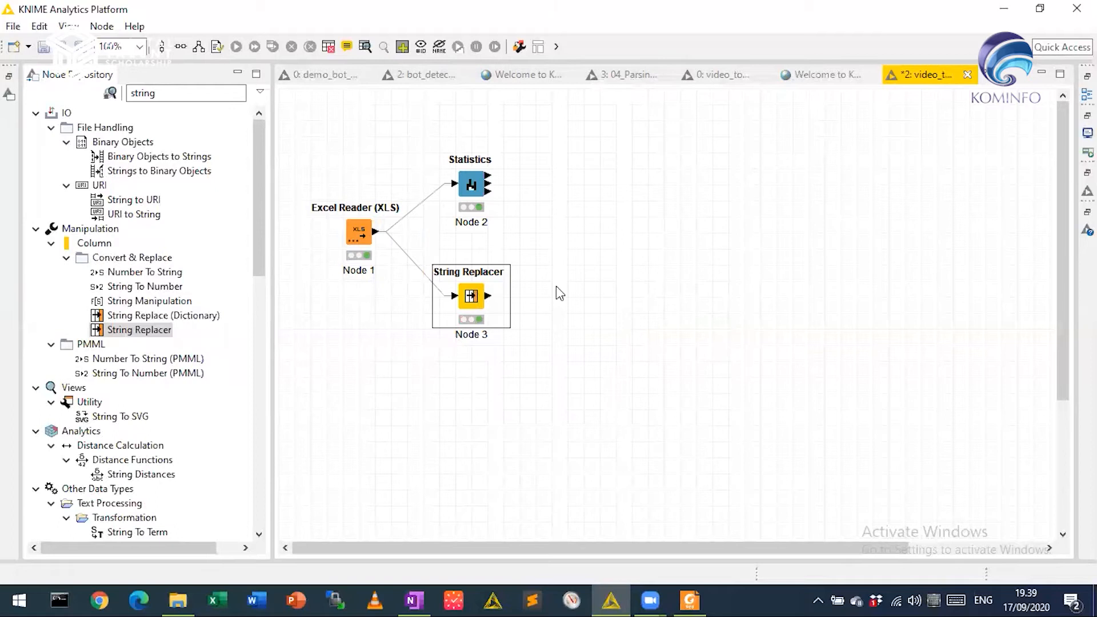
Step: Open the String Replacer's output table, widen the home_ownership column and check its replaced values
right_click(478, 296)
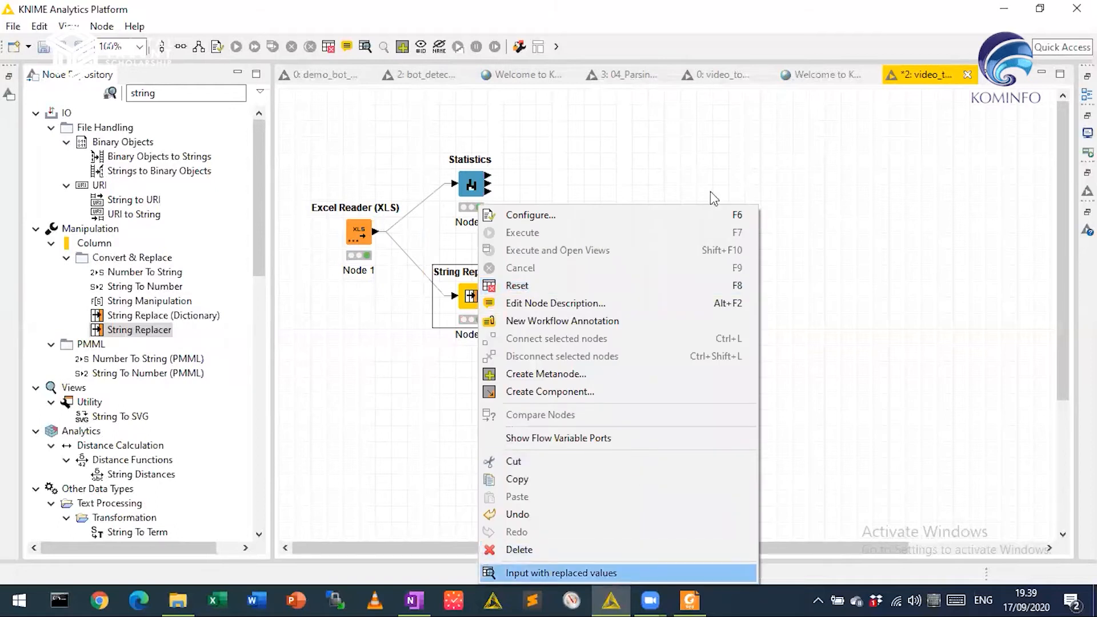
key("Return")
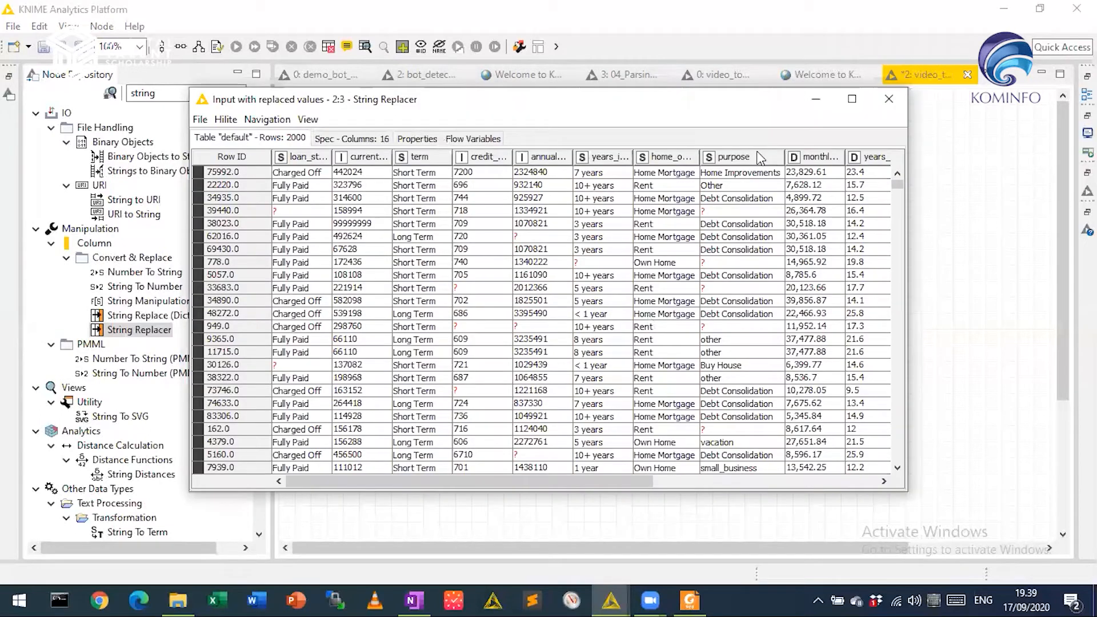
left_click_drag(698, 158, 765, 161)
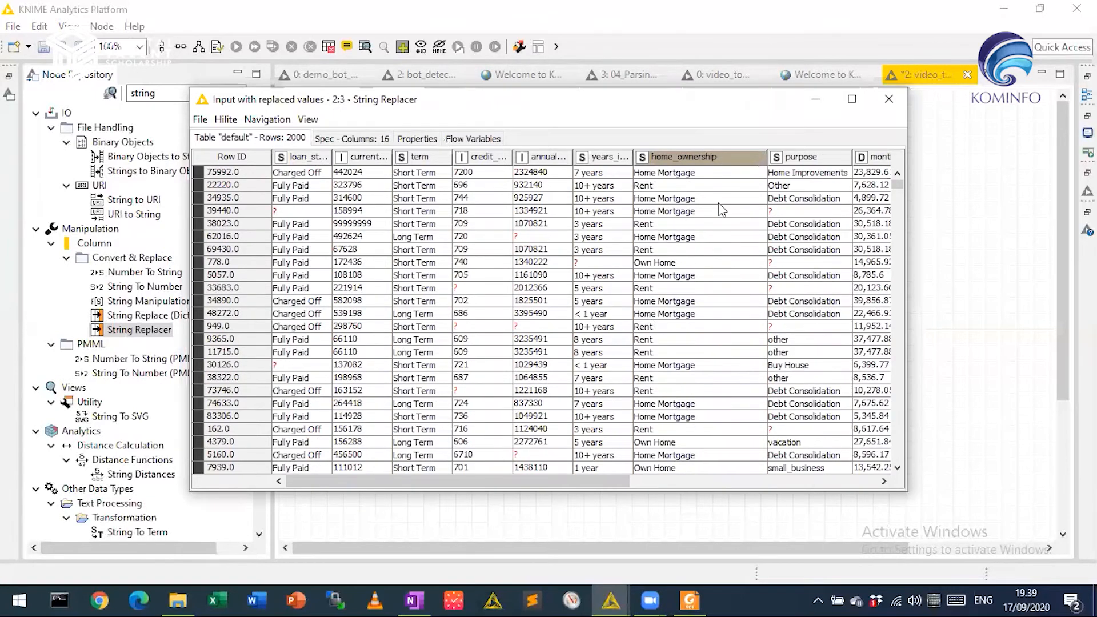
scroll(709, 212, "down", 20)
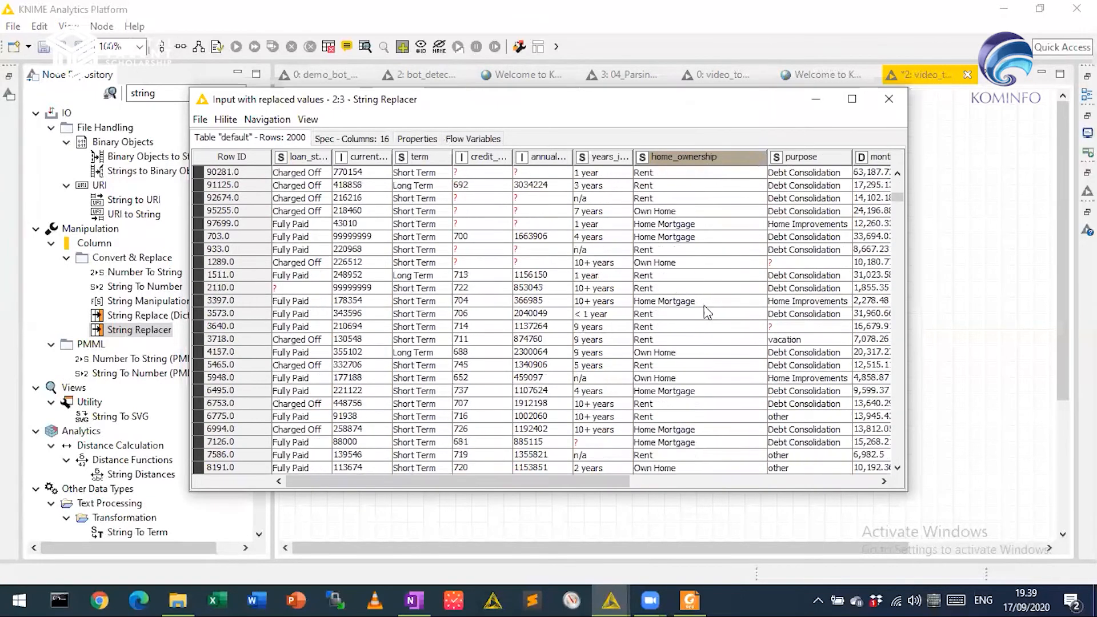
left_click_drag(899, 201, 857, 163)
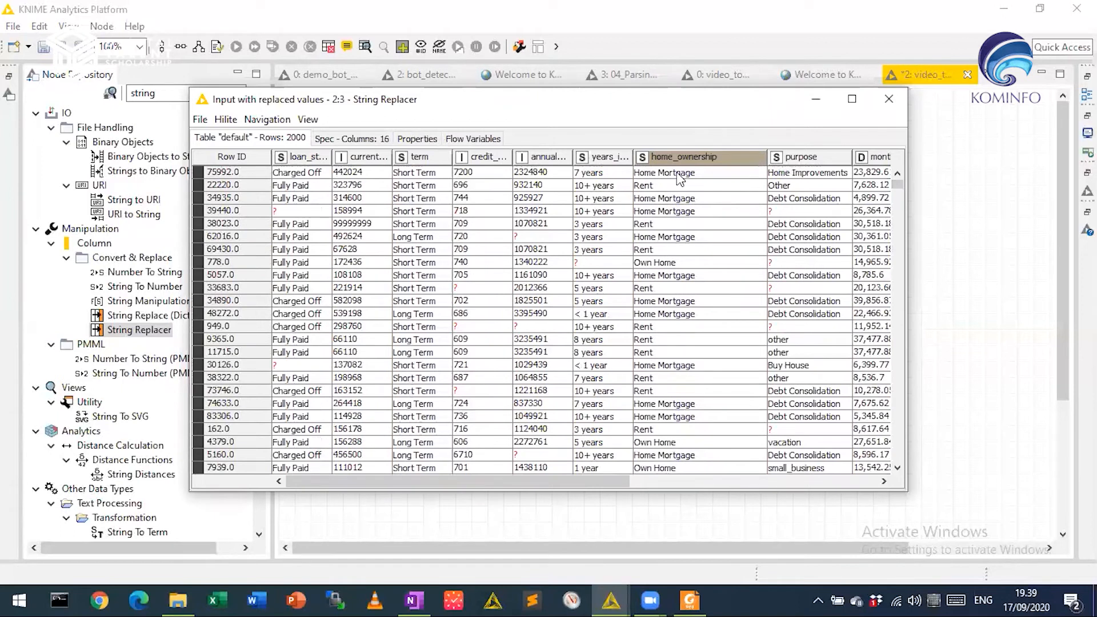
Step: Close the output table, find the Value Counter node with the search term "value counter", and place it connected to the String Replacer's output
left_click(889, 99)
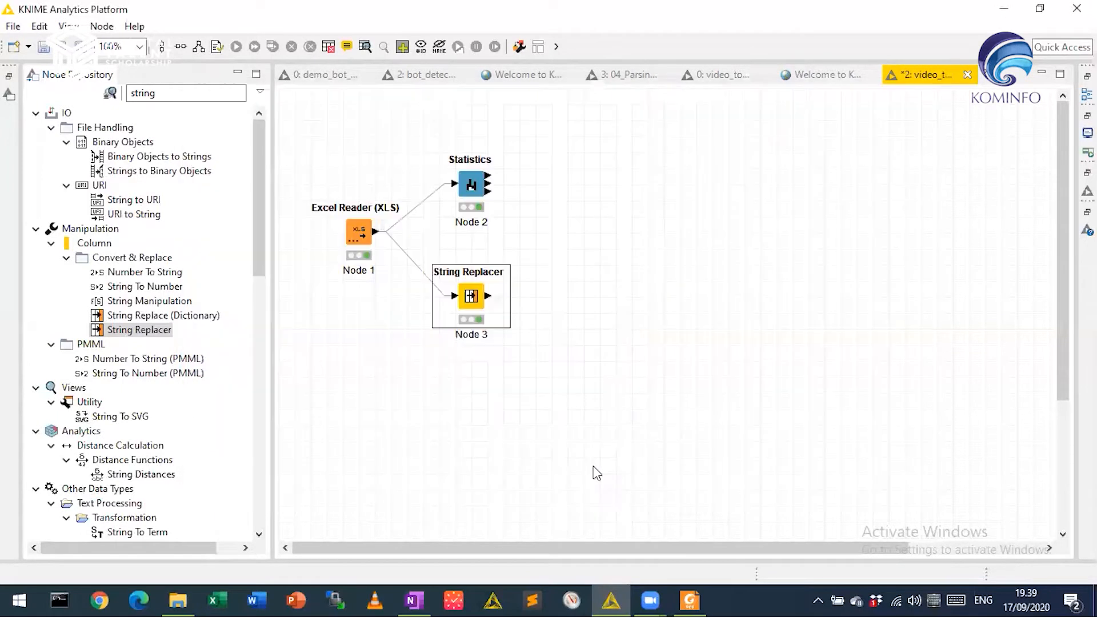
left_click(477, 188)
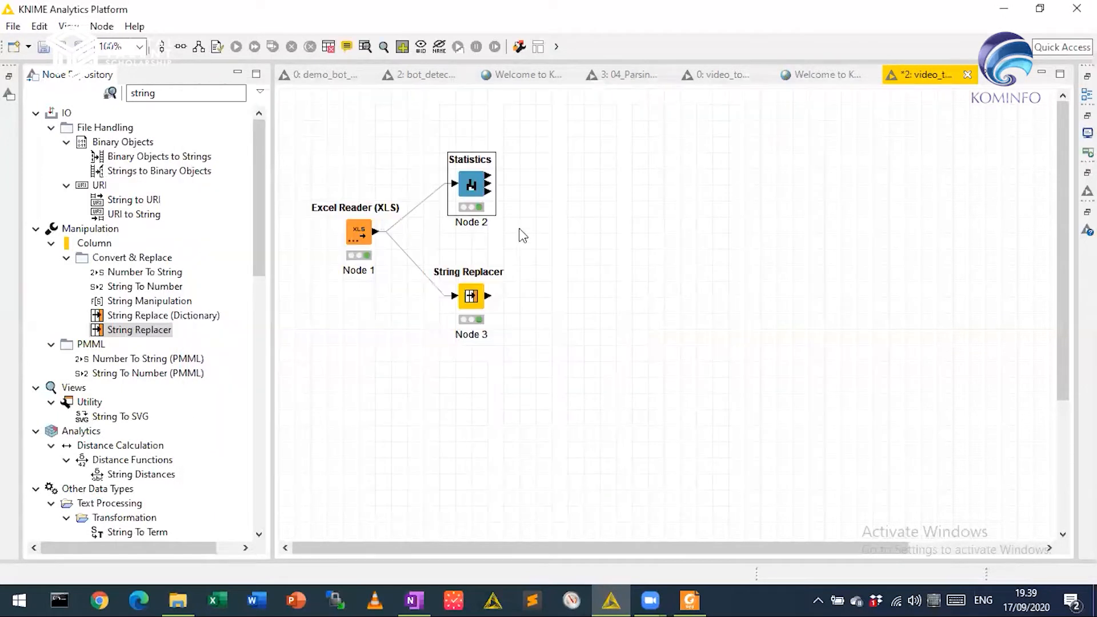
left_click(85, 98)
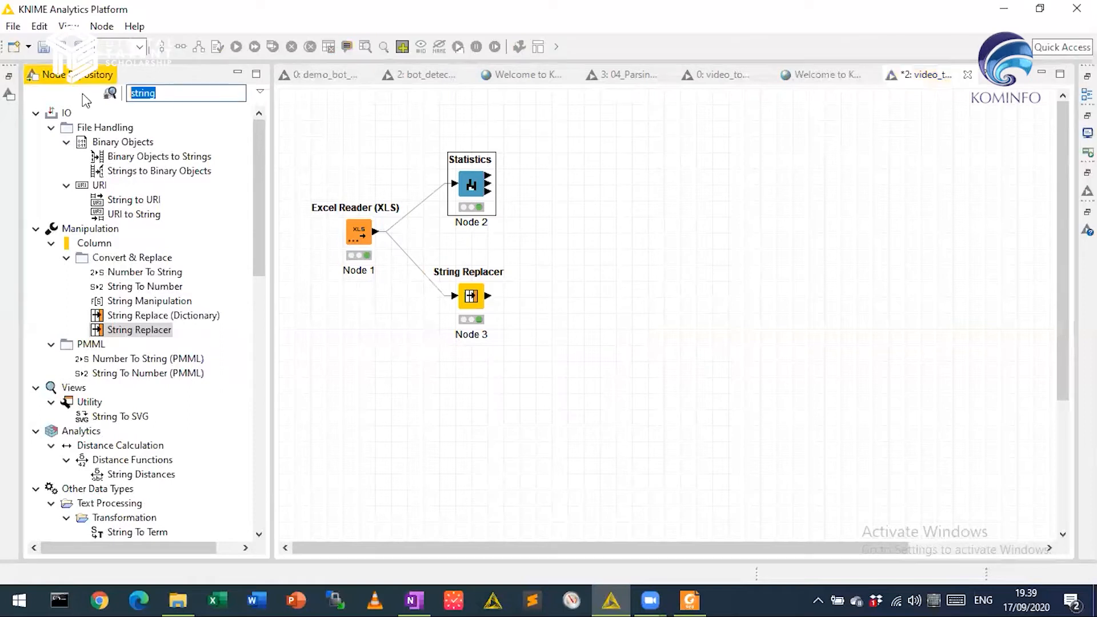
type("value")
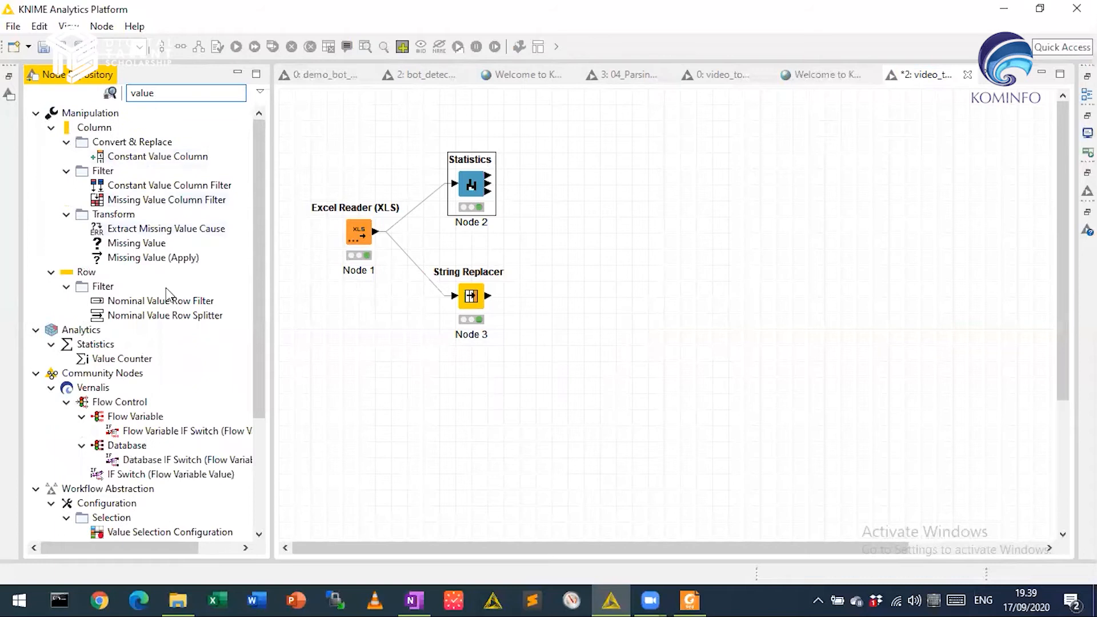
type(" counter")
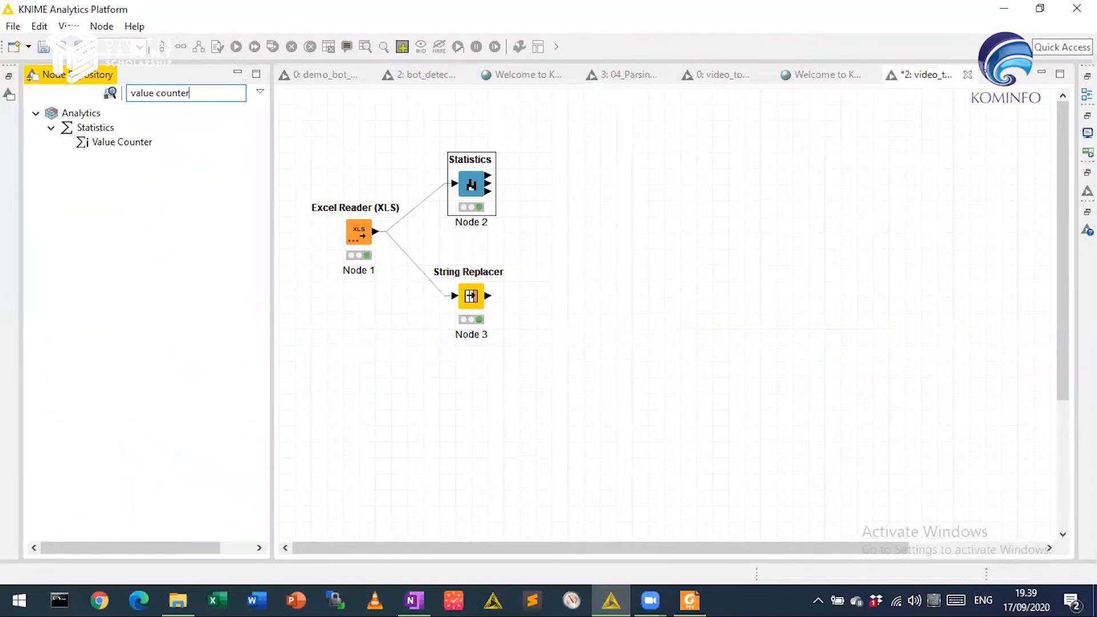
left_click_drag(101, 147, 585, 283)
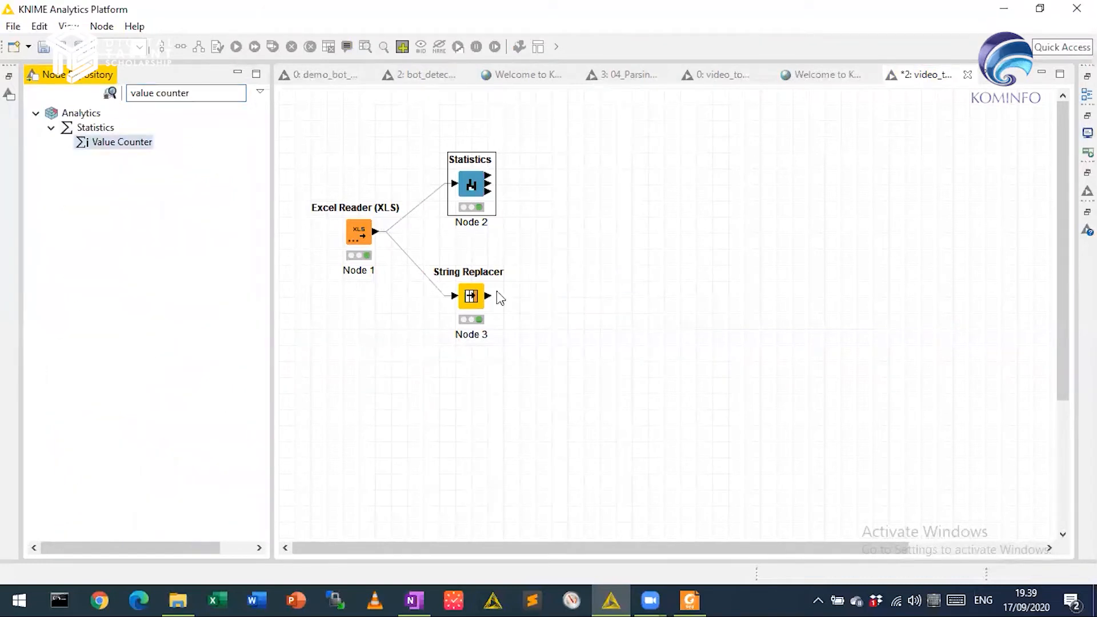
left_click_drag(490, 297, 565, 280)
Step: Configure the Value Counter to count the values of the home_ownership column and execute it
double_click(584, 280)
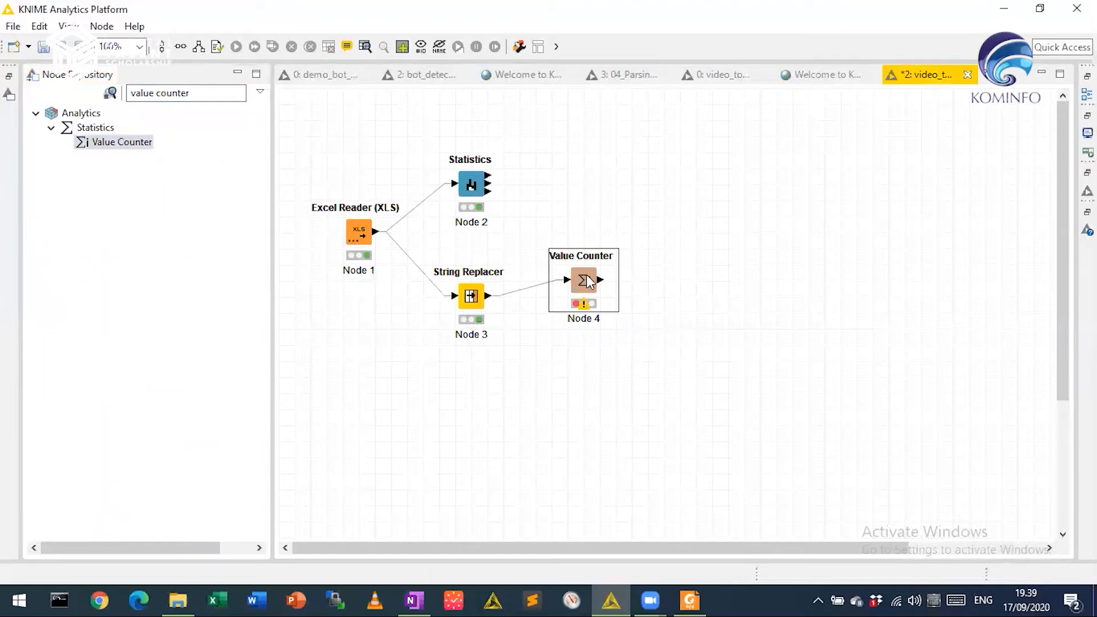
left_click(634, 291)
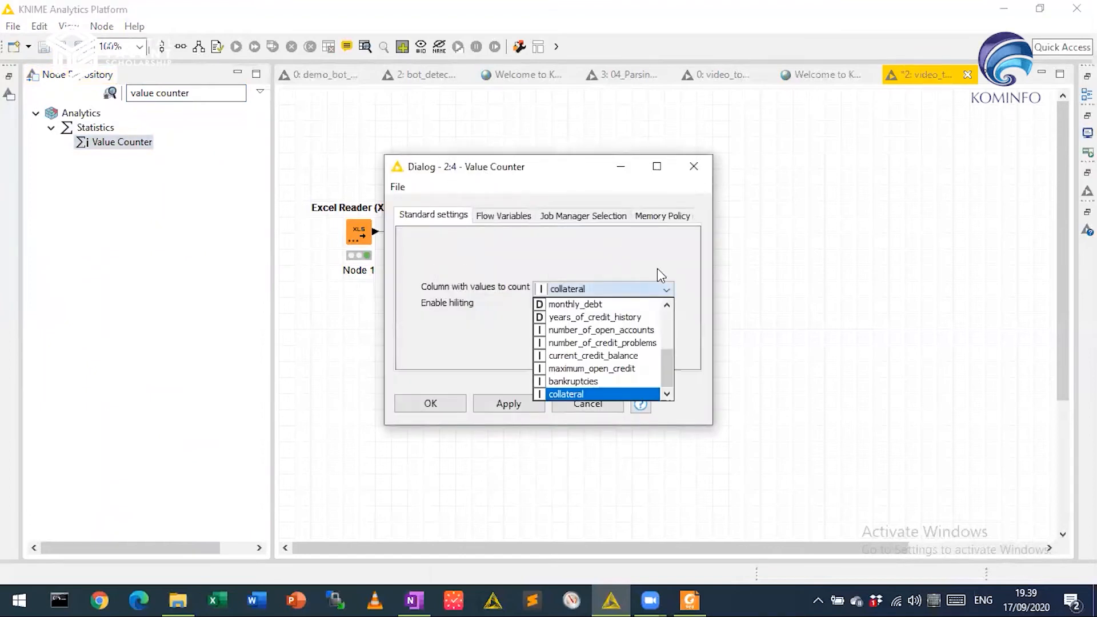
left_click_drag(672, 371, 667, 342)
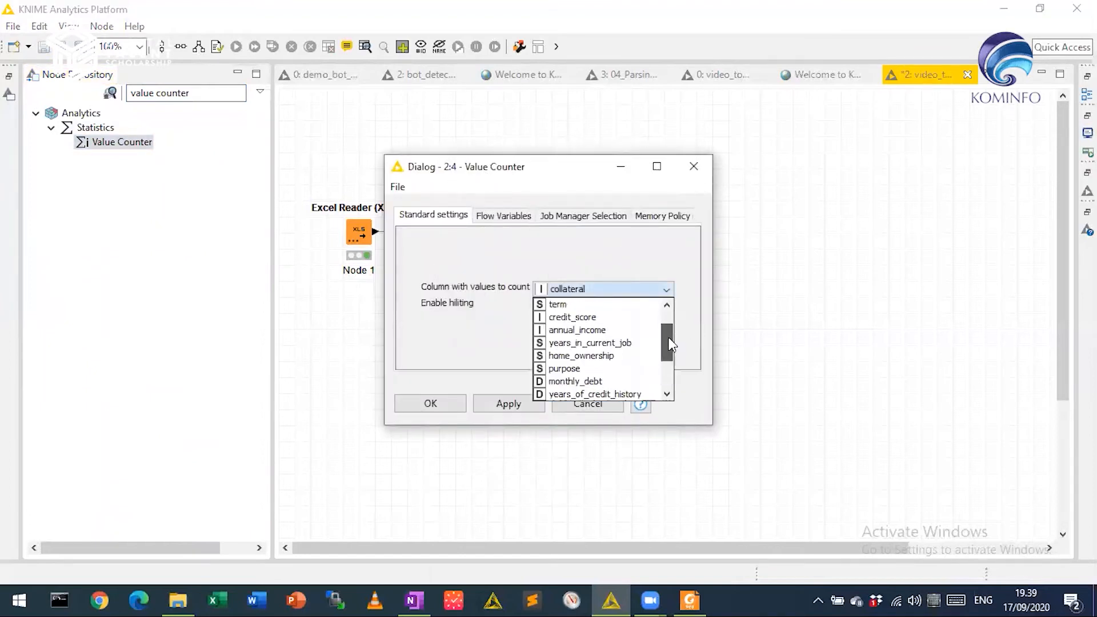
left_click(603, 359)
left_click(422, 407)
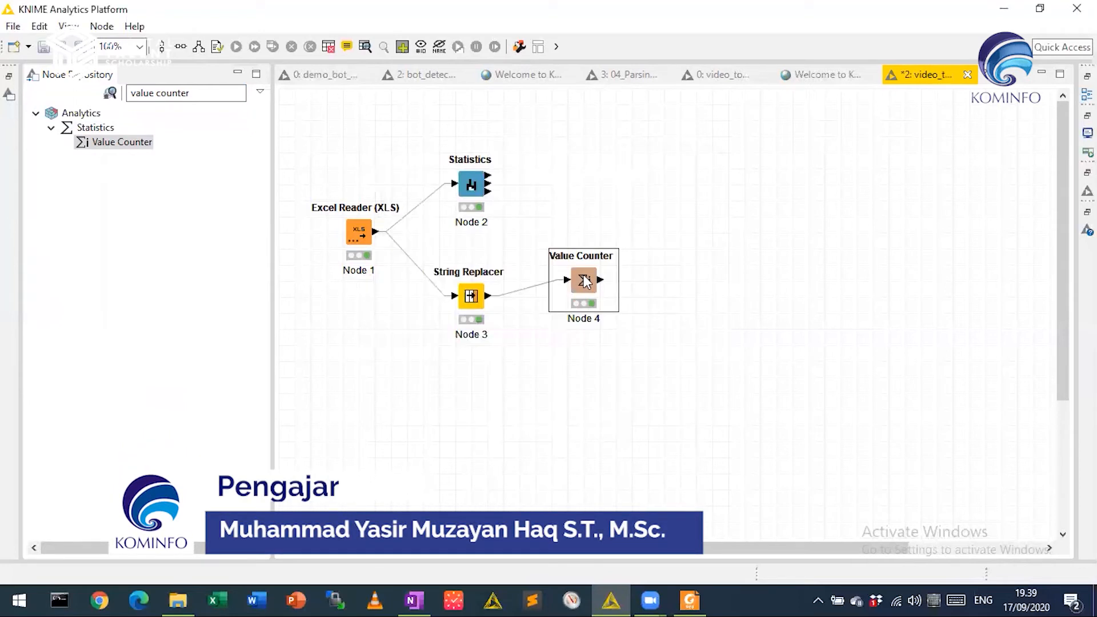
Step: Open the Value Counter's Occurrences table, widen the Row ID column to check the home_ownership values, and close the table
right_click(578, 282)
left_click(696, 574)
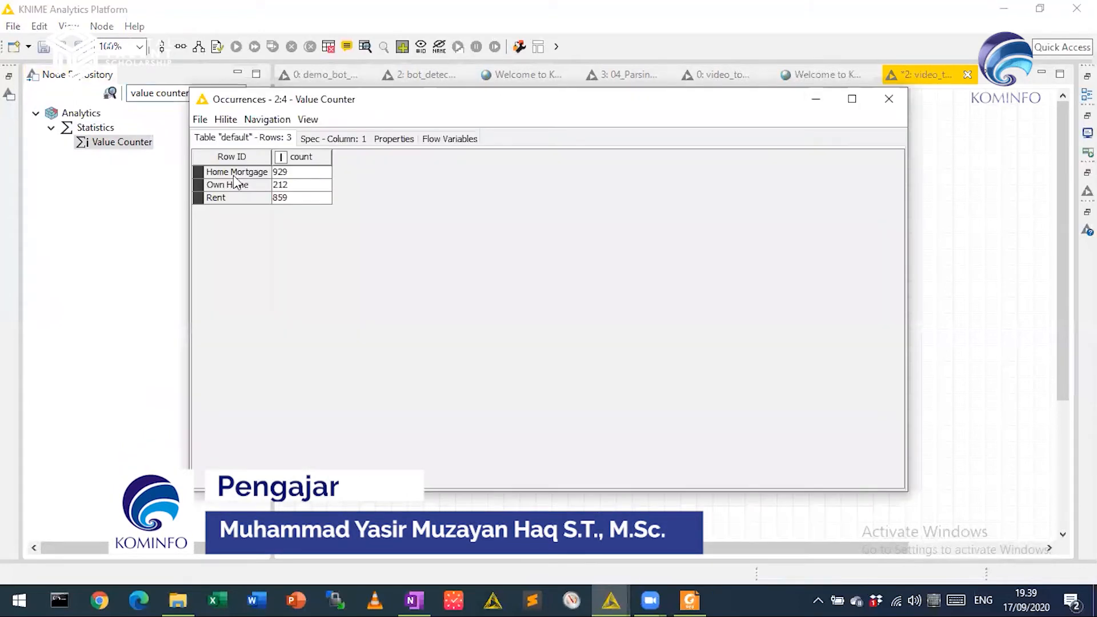
left_click_drag(272, 166, 309, 169)
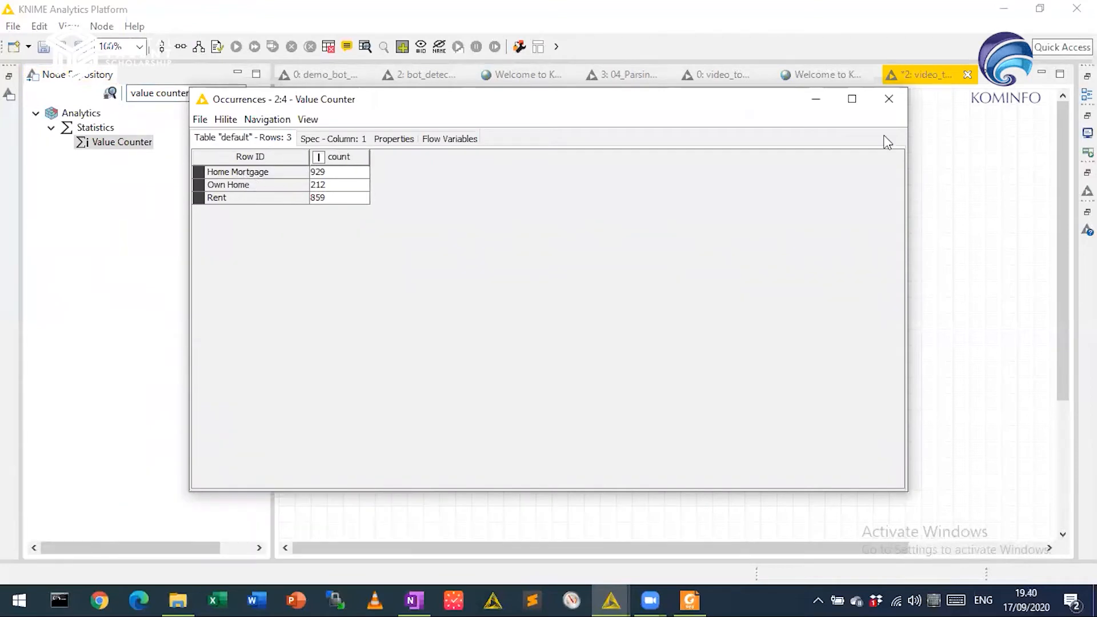
key("alt+F4")
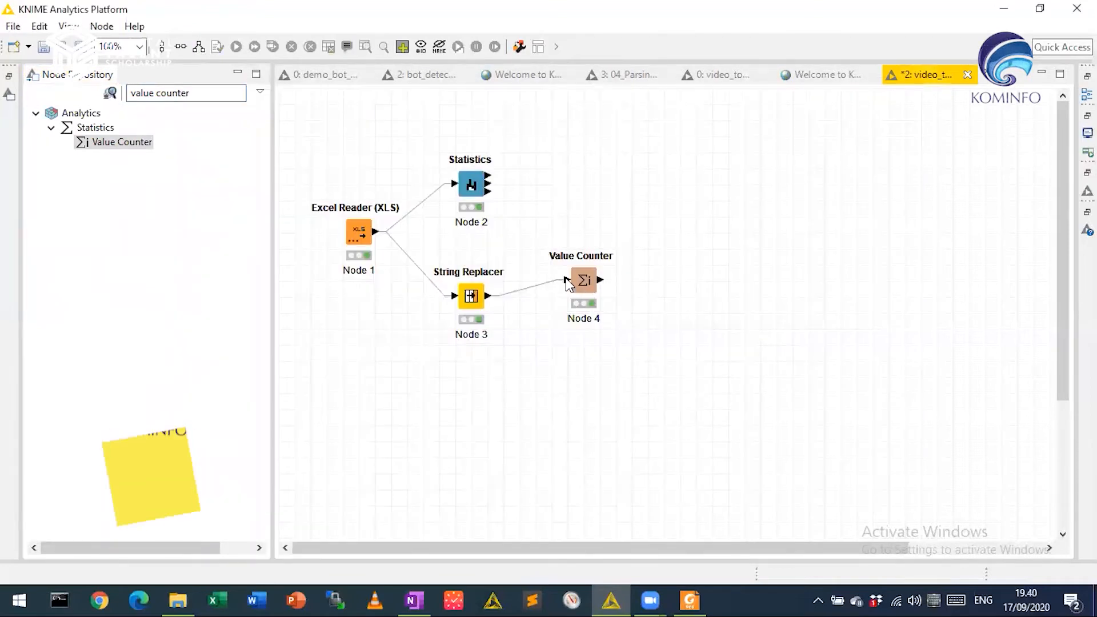
Step: Move the Value Counter node up, clear of the String Replacer's row, and briefly check the dataset files in the Topik4 folder in File Explorer
left_click_drag(583, 238, 584, 238)
left_click(551, 309)
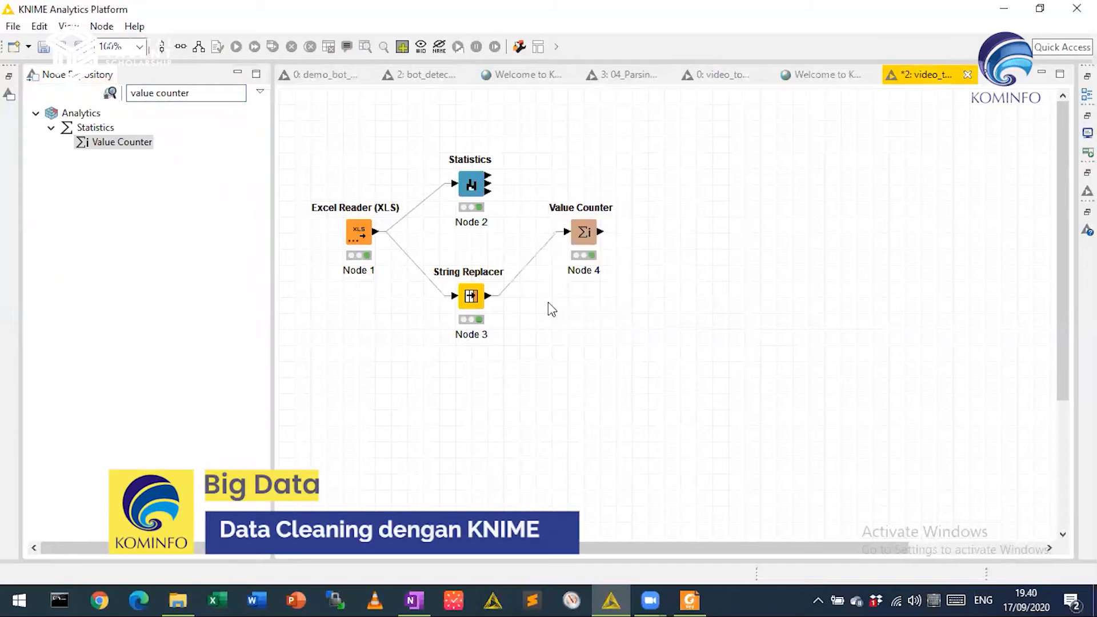
left_click(177, 600)
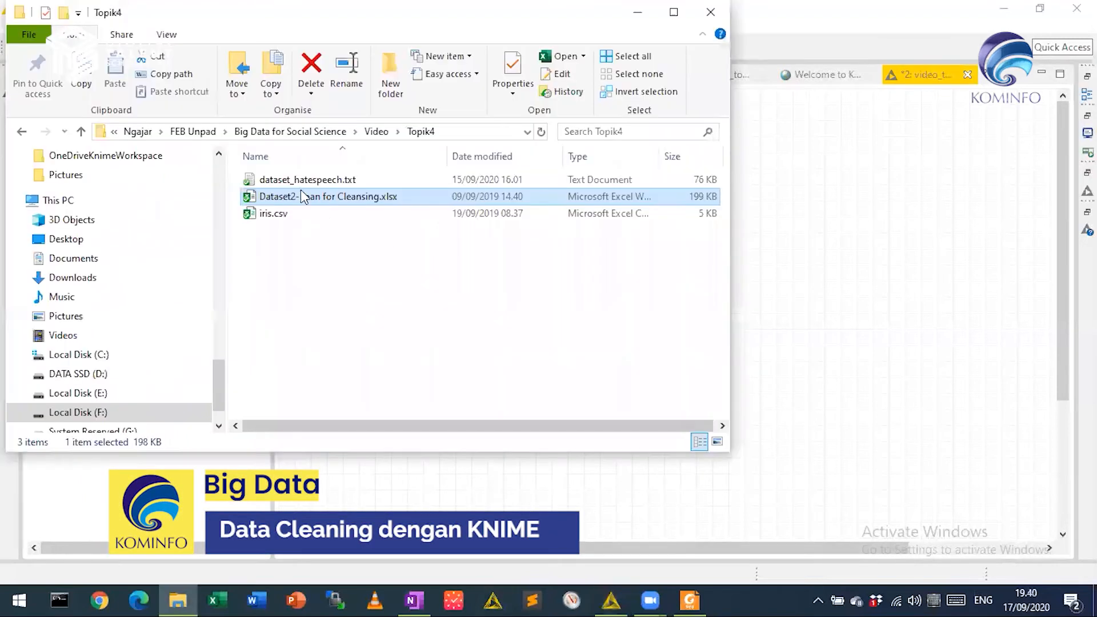
key("alt+Tab")
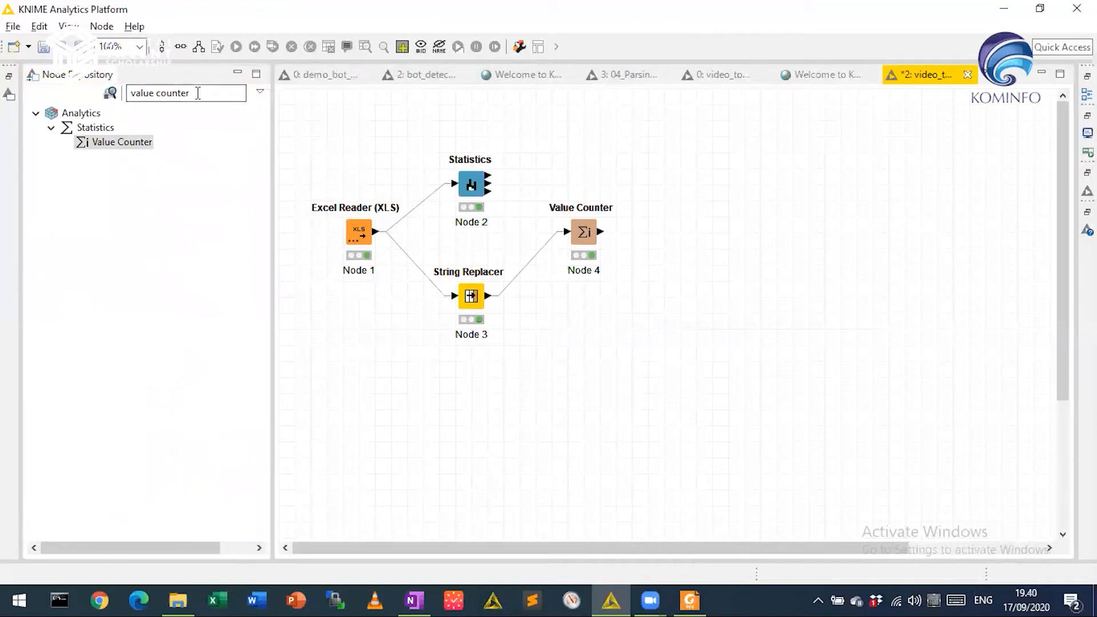
Step: Find the String Replacer with the search term "string", add a second one below the Value Counter, and align and connect the first one to it
left_click(91, 76)
type("st")
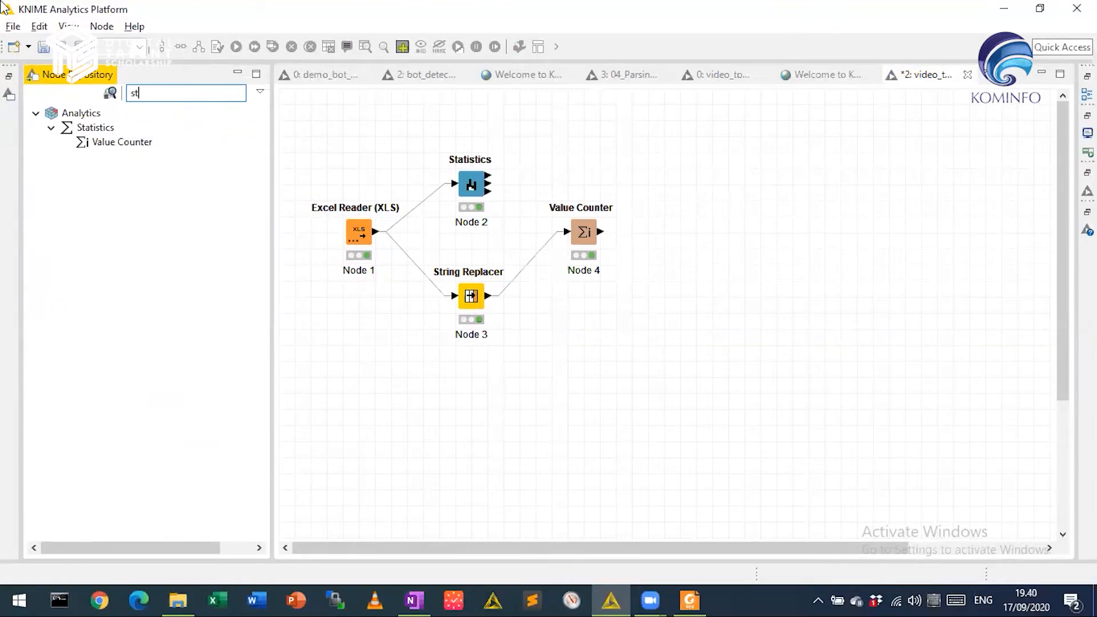
type("ring")
left_click_drag(157, 333, 599, 351)
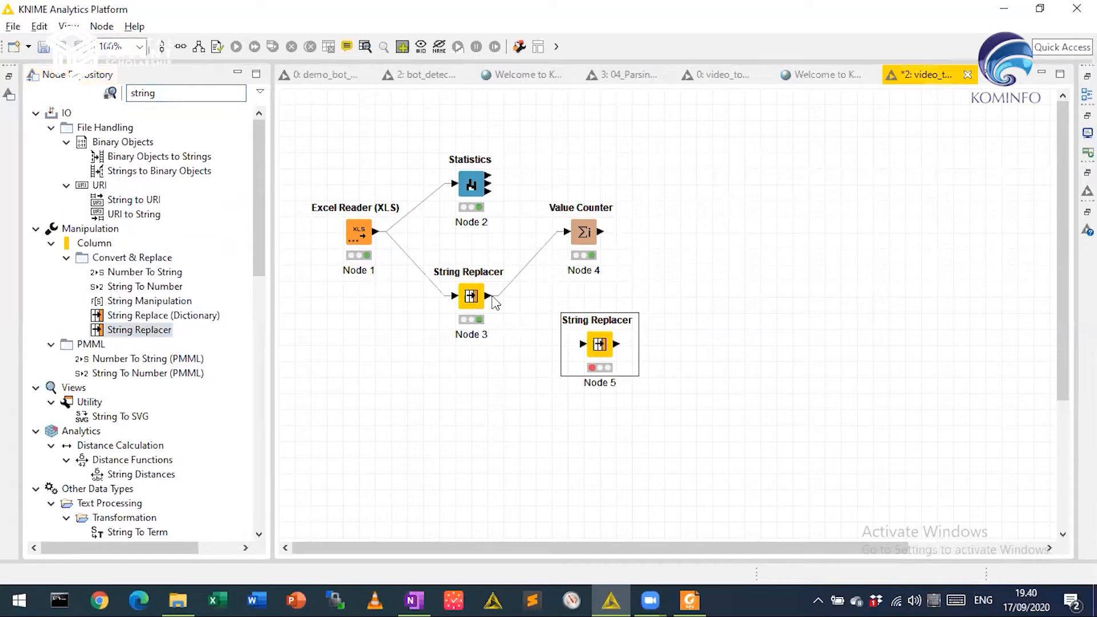
left_click_drag(475, 313, 475, 361)
left_click_drag(487, 344, 589, 346)
Step: Configure the second String Replacer to replace purpose values matching the wildcard *Improvement* with House Improvement as whole strings, and execute it
double_click(605, 341)
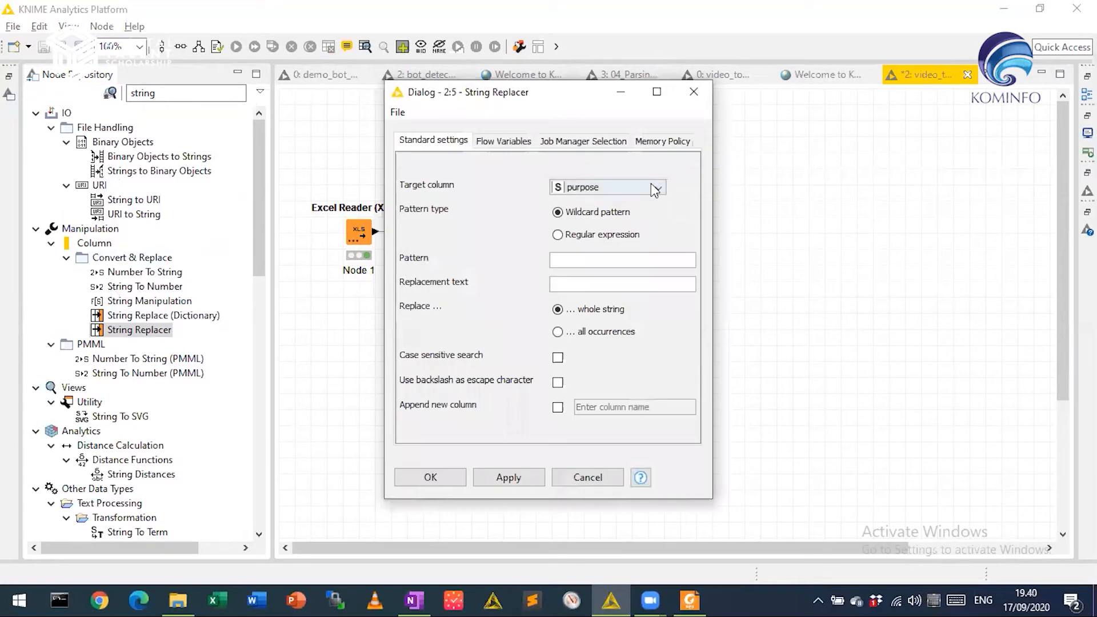
left_click(665, 258)
type("*Improve")
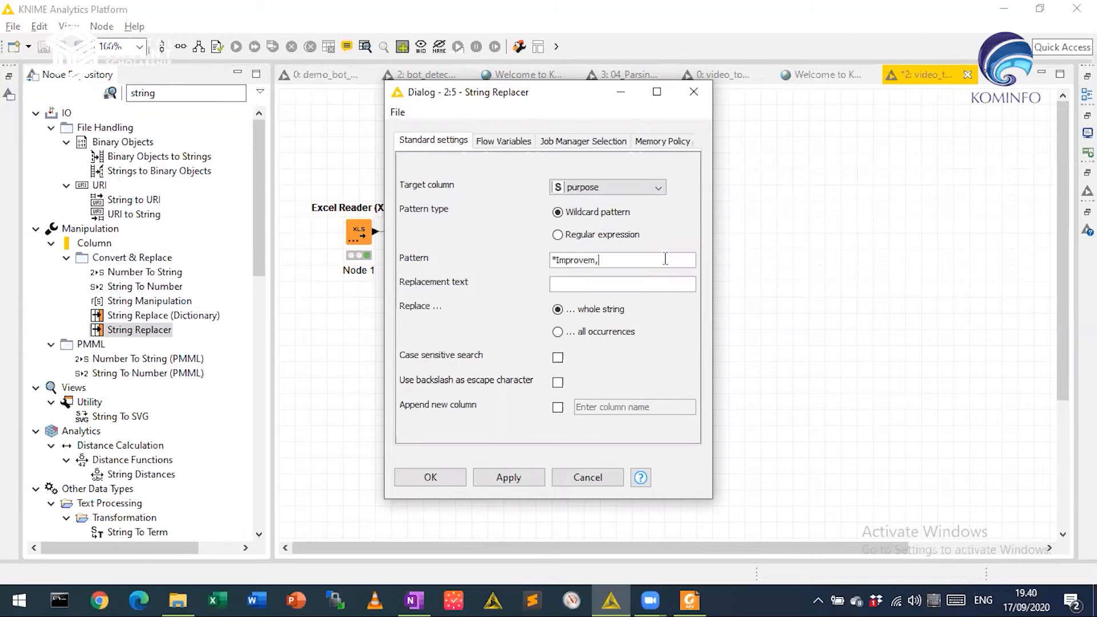
type("ment*")
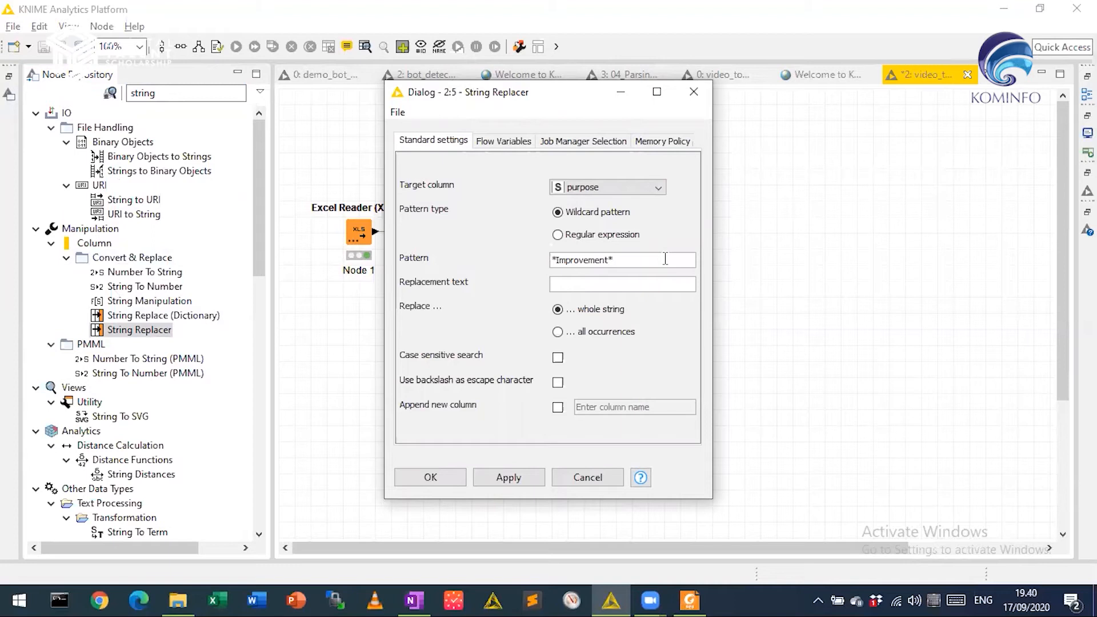
type("Home Improvement")
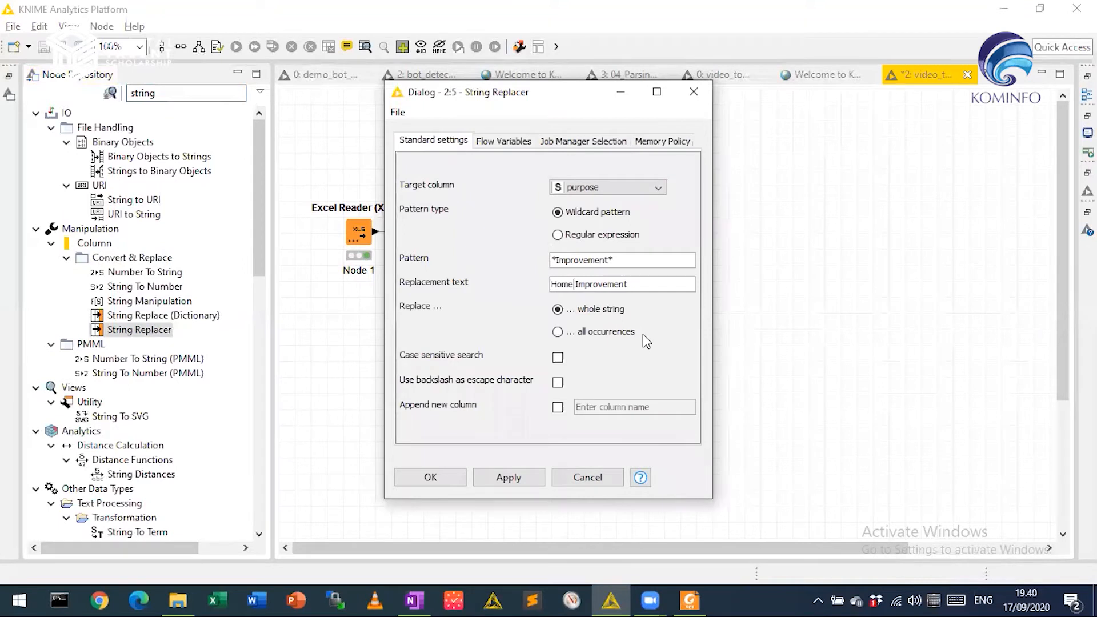
key("shift+Left")
type("use")
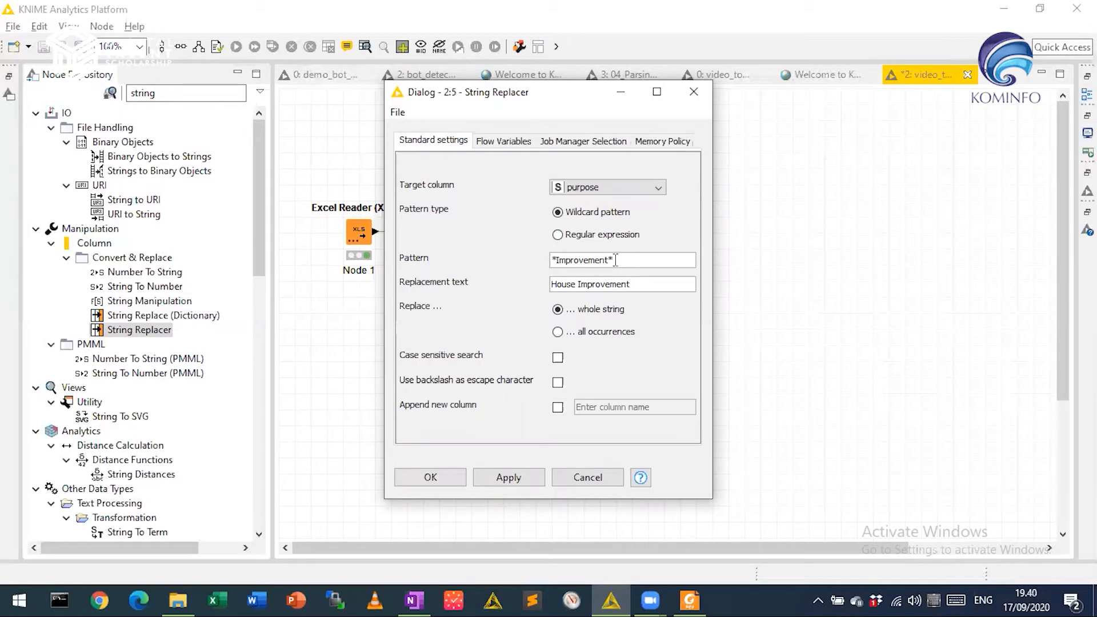
left_click(445, 477)
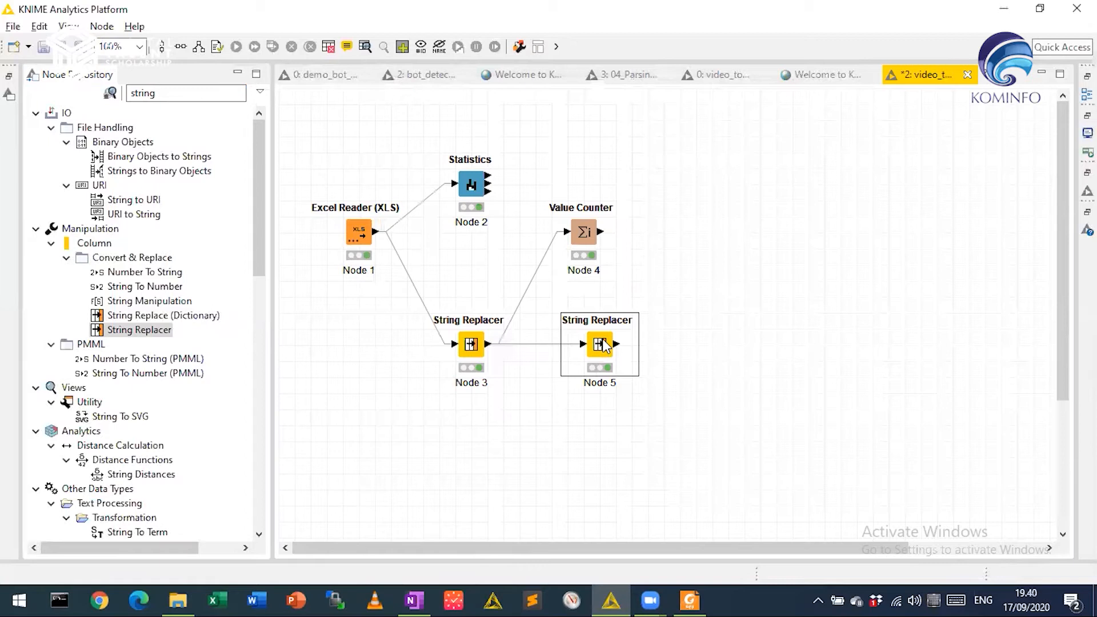
Step: Duplicate the second String Replacer, place the copy to its right and connect the two nodes
key("ctrl+v")
left_click_drag(707, 434, 707, 354)
left_click_drag(616, 344, 687, 349)
Step: Configure the third String Replacer to replace purpose values matching the wildcard Debt* with Debt Consolidation, and execute it
double_click(697, 348)
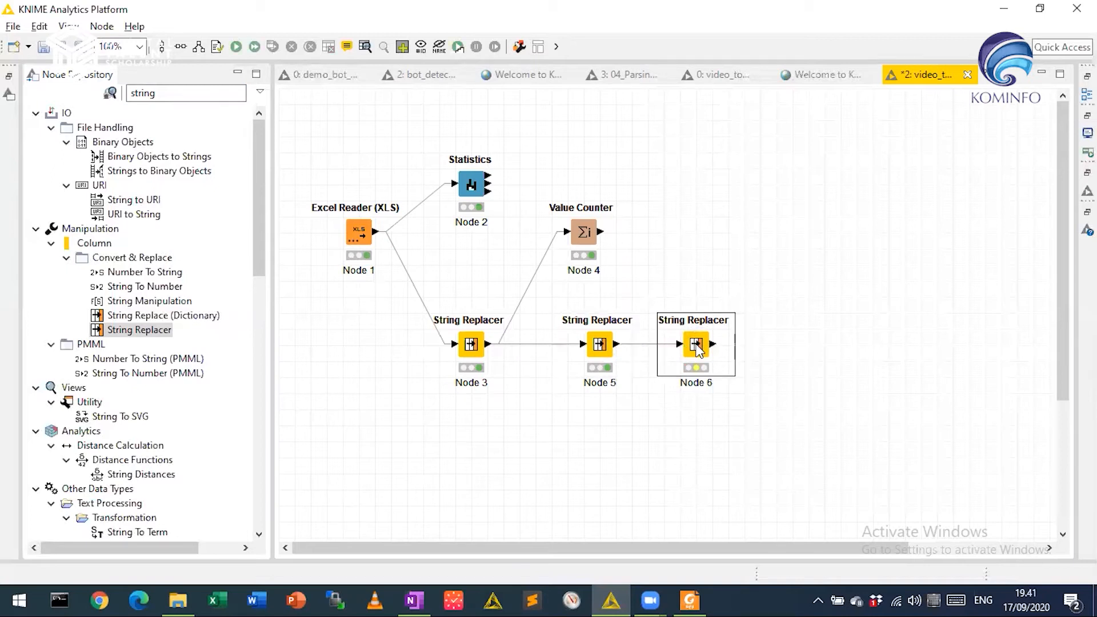
left_click(664, 260)
key("ctrl+Home")
key("Delete")
key("ctrl+shift+Right")
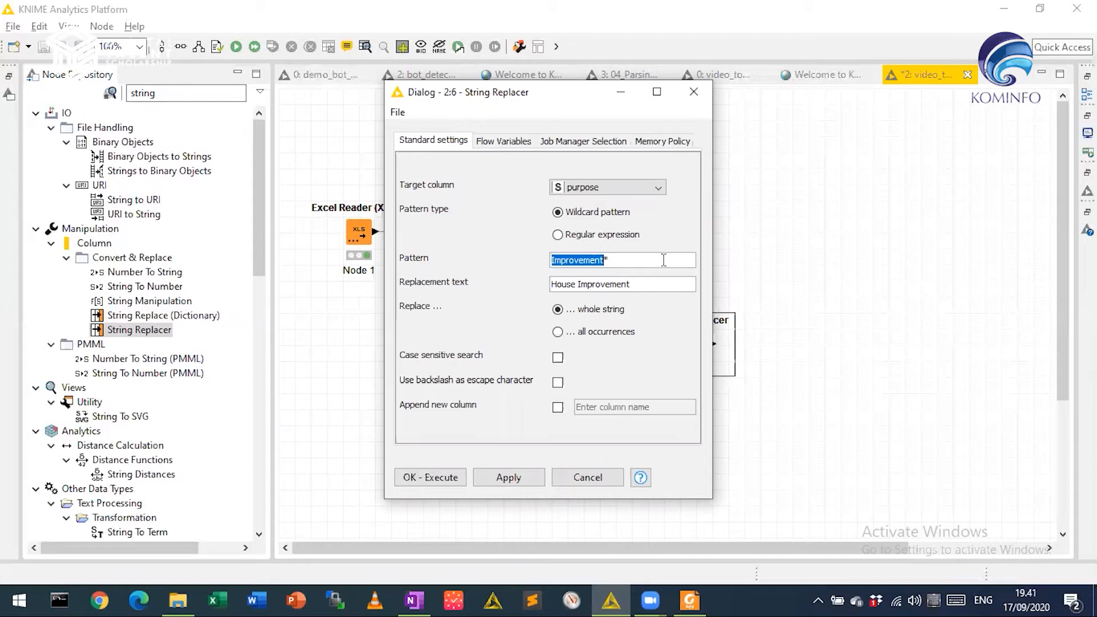
type("Debt*")
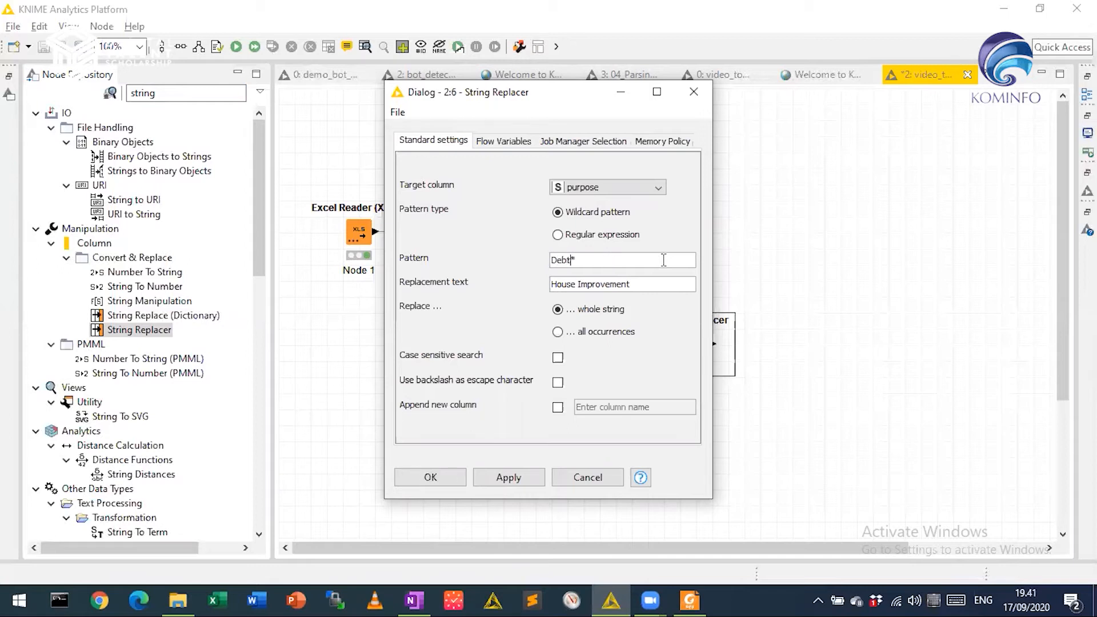
left_click(650, 291)
key("ctrl+shift+Left")
key("ctrl+shift+Left")
type("D")
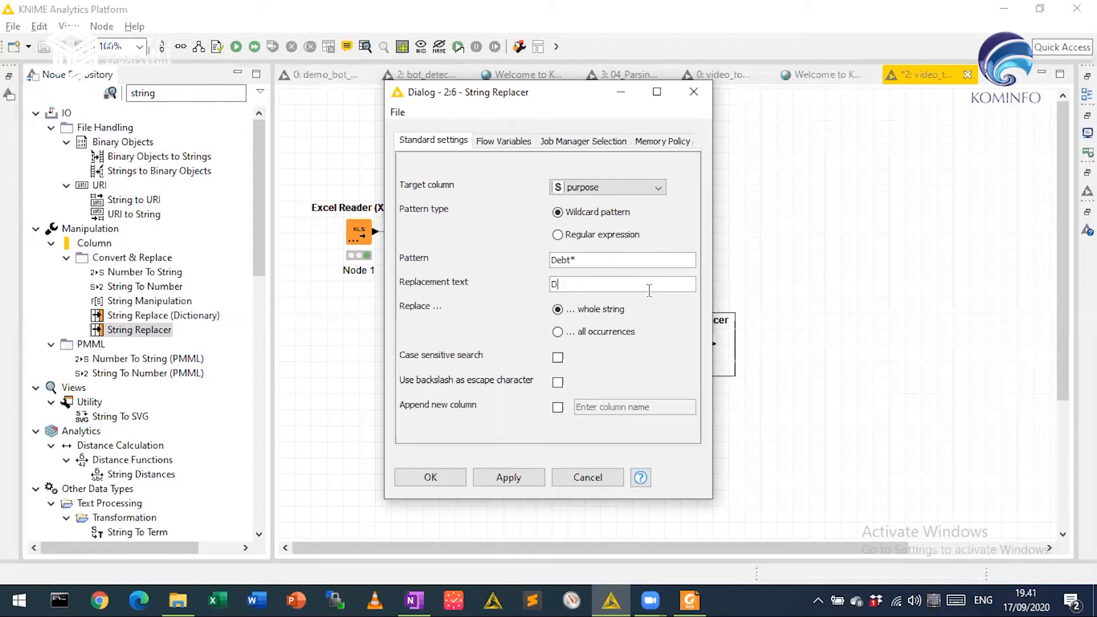
type("ebt Consolidation")
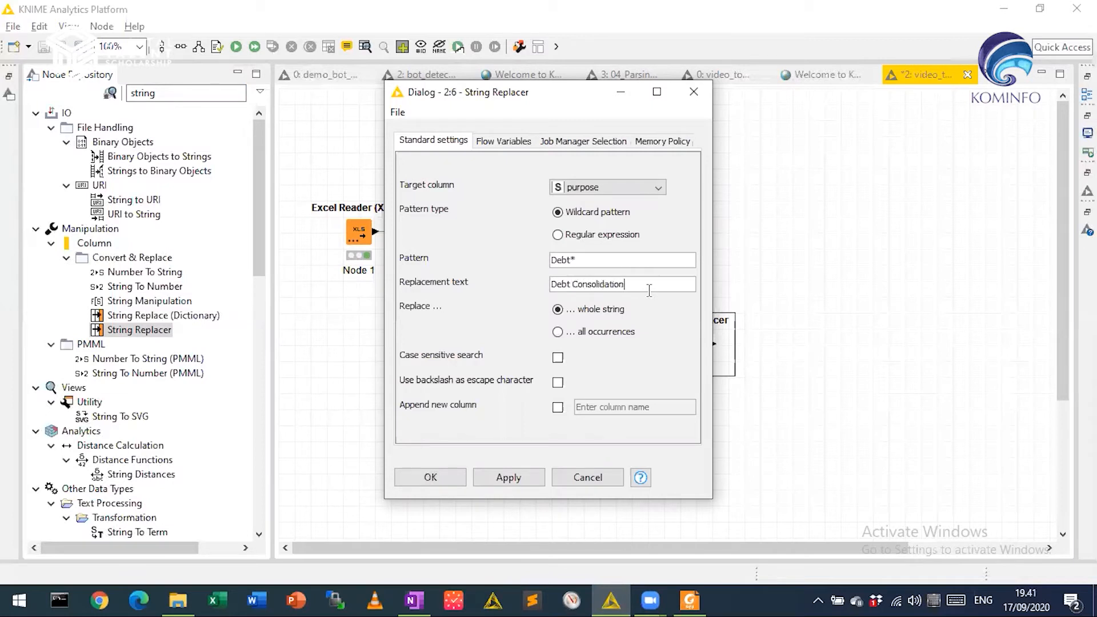
left_click(427, 472, "ctrl")
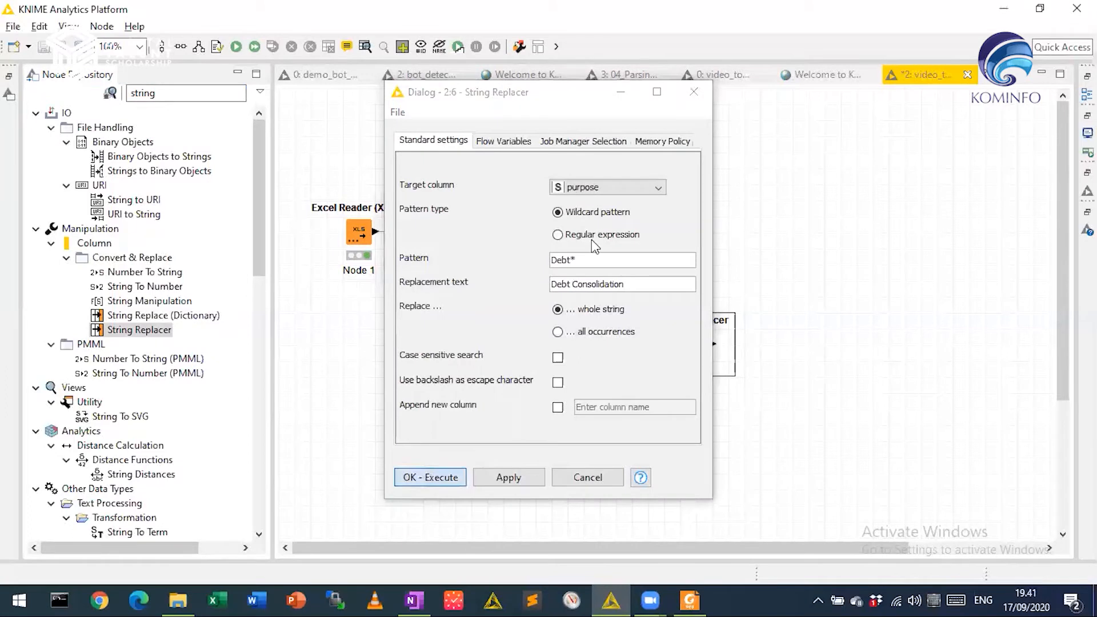
Step: Duplicate the Value Counter, place the copy above and to the right of the third String Replacer, and connect it to that node's output
left_click(589, 235)
key("ctrl+c")
left_click(680, 315)
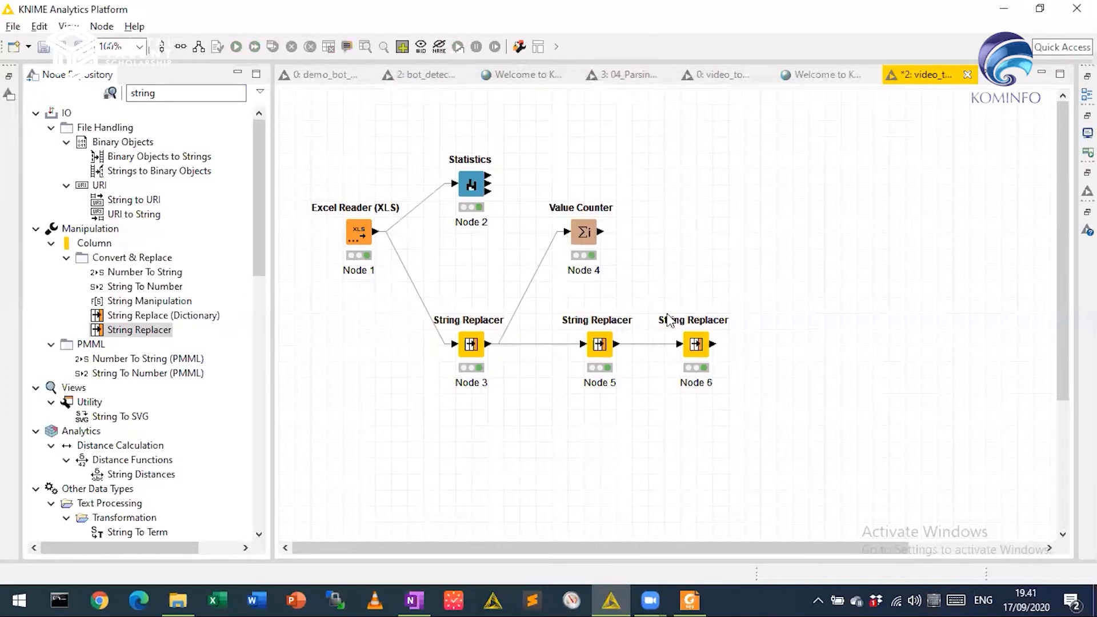
key("ctrl+v")
left_click_drag(676, 300, 776, 231)
left_click_drag(713, 344, 760, 248)
Step: Configure the duplicated Value Counter to count the values of the purpose column and execute it
left_click(787, 247)
double_click(787, 247)
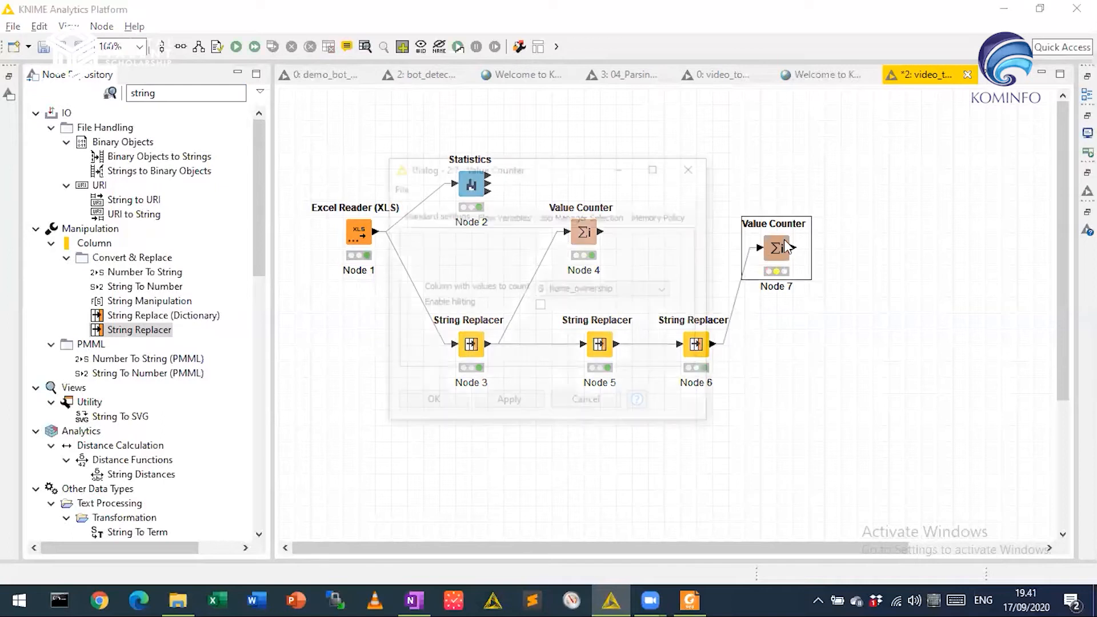
left_click(622, 289)
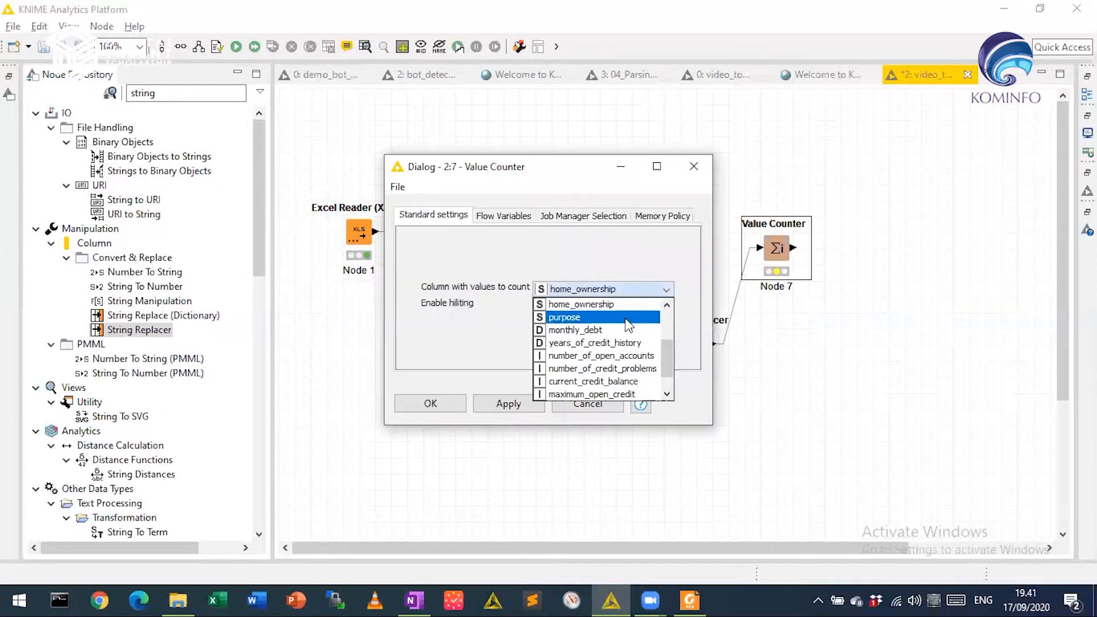
left_click(634, 318)
left_click(452, 409)
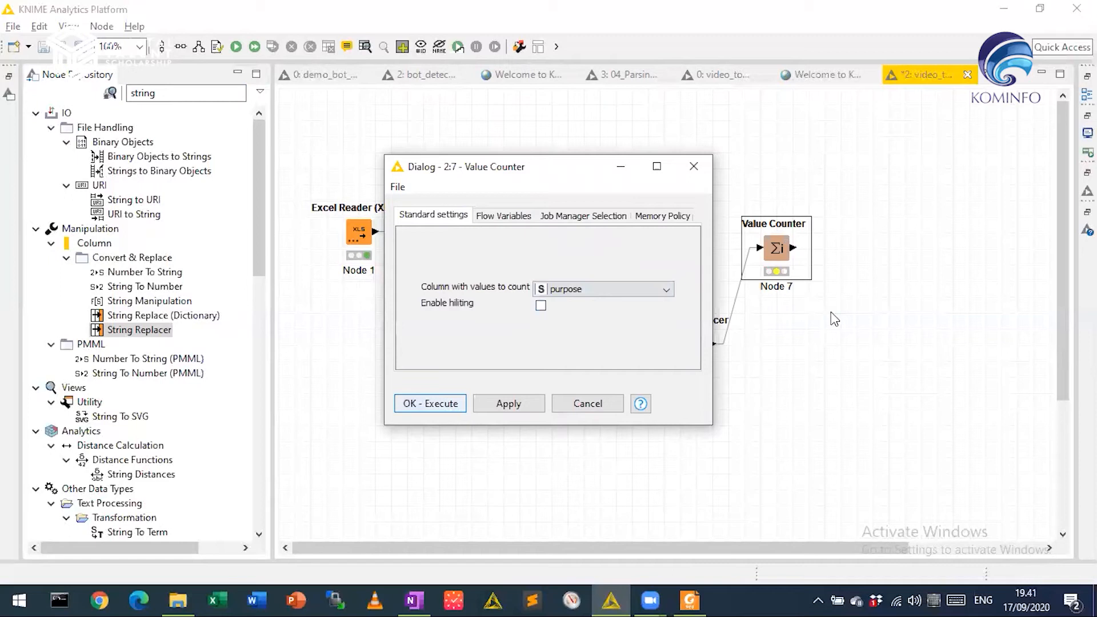
Step: Examine the purpose value occurrences in the second Value Counter's output, widening the Row ID column to read full names
right_click(767, 251)
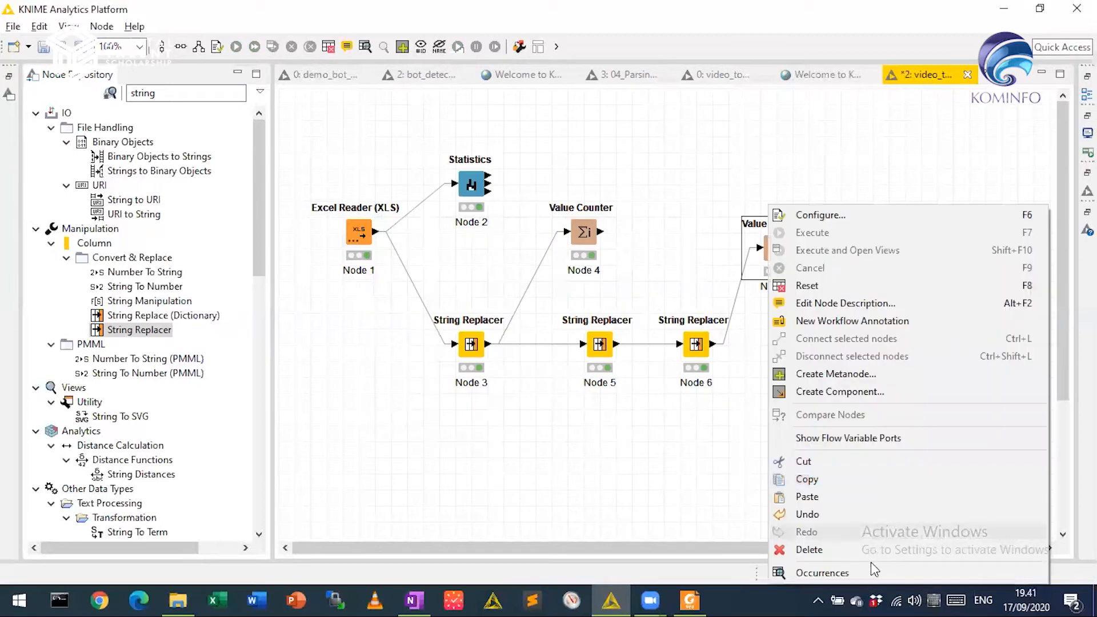
left_click(874, 575)
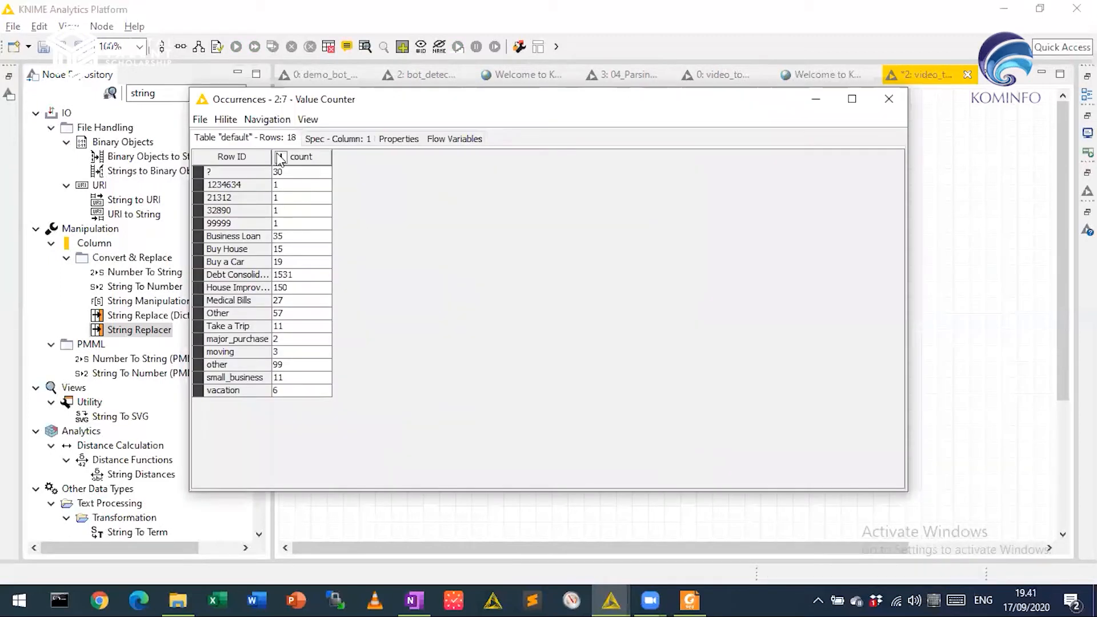
left_click_drag(272, 157, 369, 154)
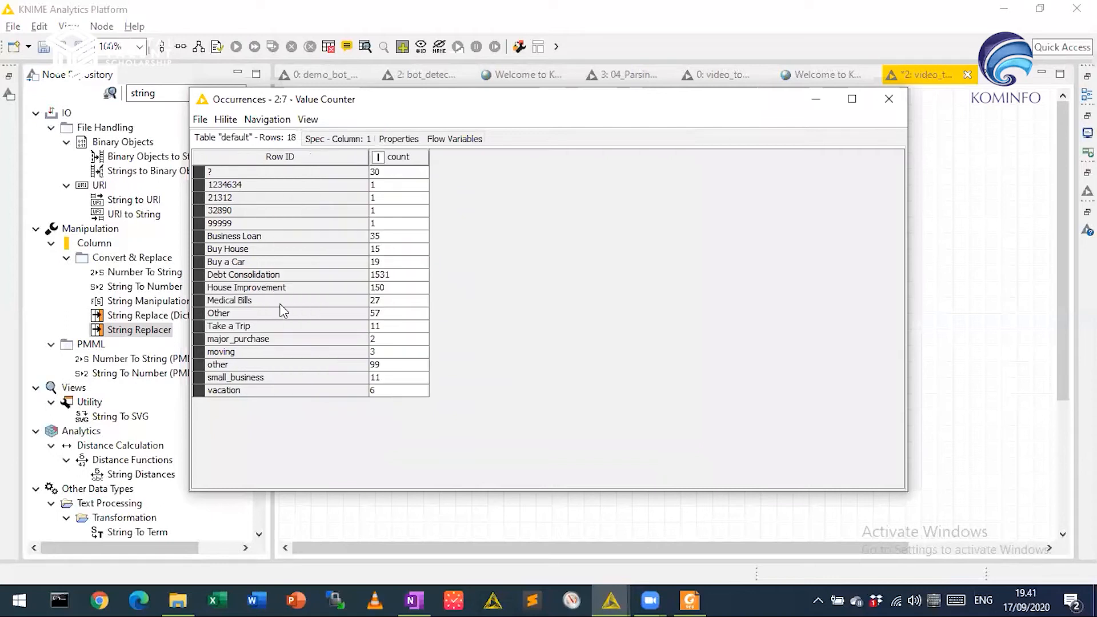
left_click(294, 289)
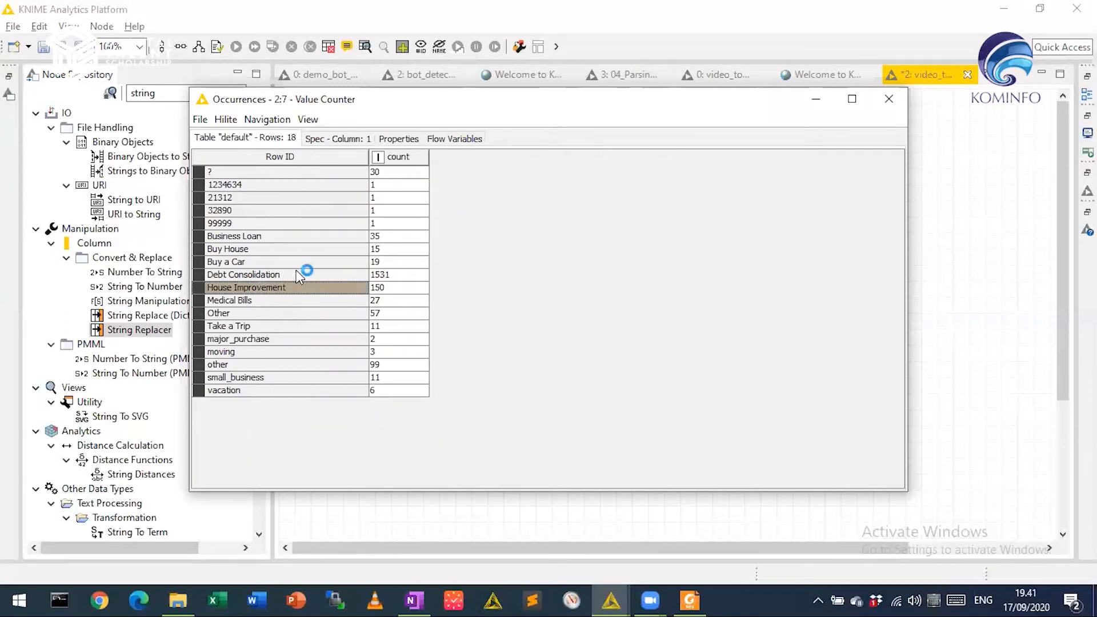
left_click(298, 275)
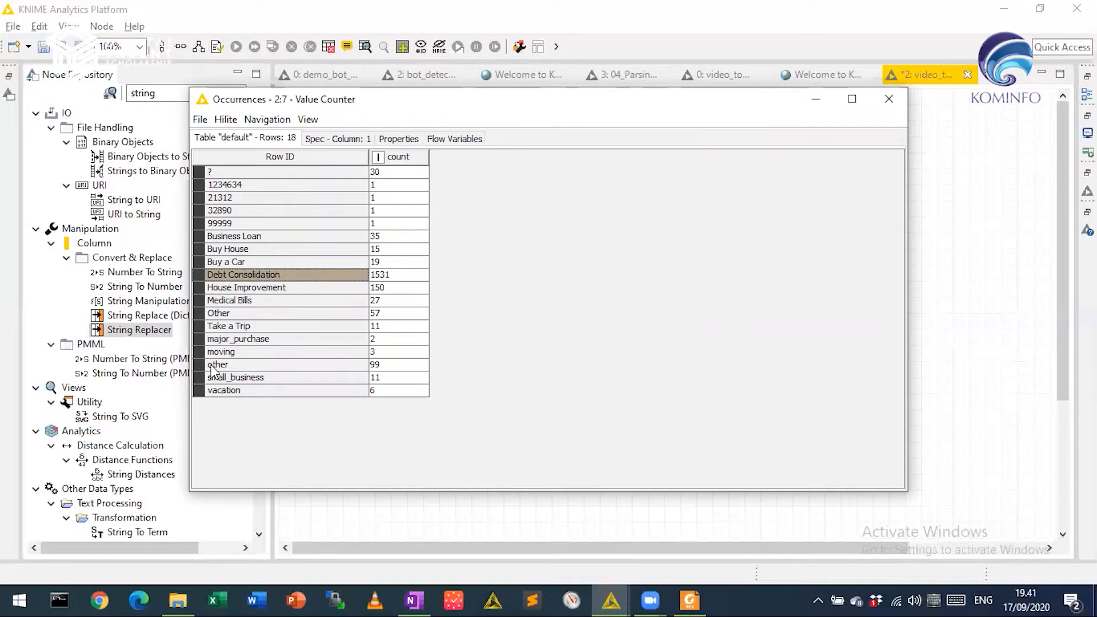
left_click(891, 98)
Step: Duplicate the third String Replacer, place the copy to its right and connect the two nodes
left_click(695, 345)
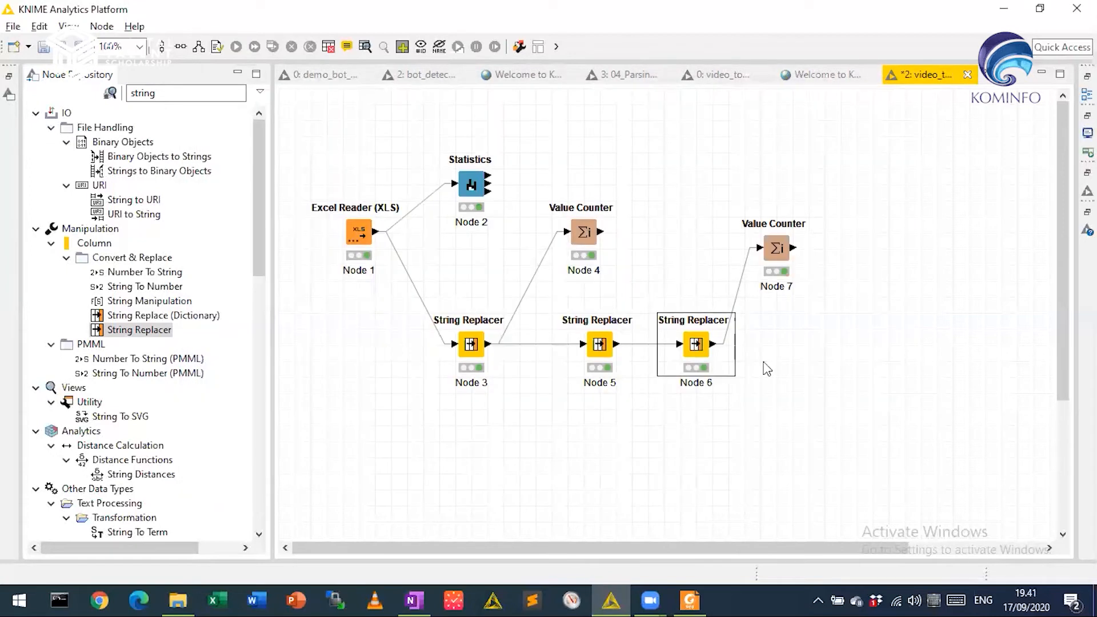
key("ctrl+c")
key("ctrl+v")
left_click_drag(786, 447, 784, 345)
left_click_drag(712, 344, 795, 349)
Step: Configure the fourth String Replacer to replace purpose values matching other with Other, and execute it
double_click(793, 347)
left_click(619, 258)
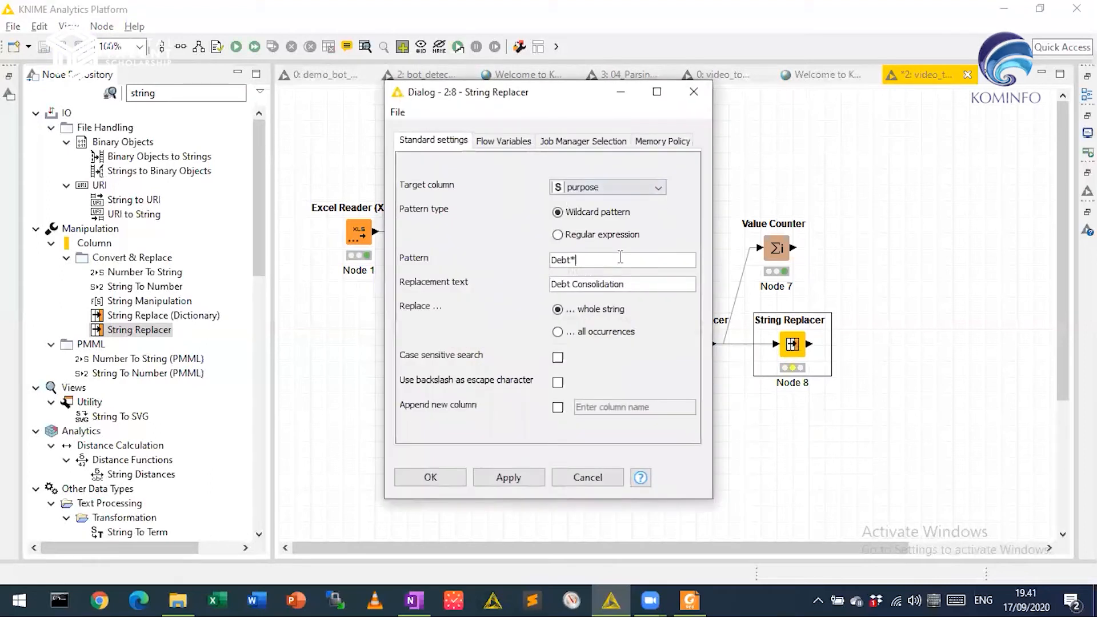
key("ctrl+a")
type("O")
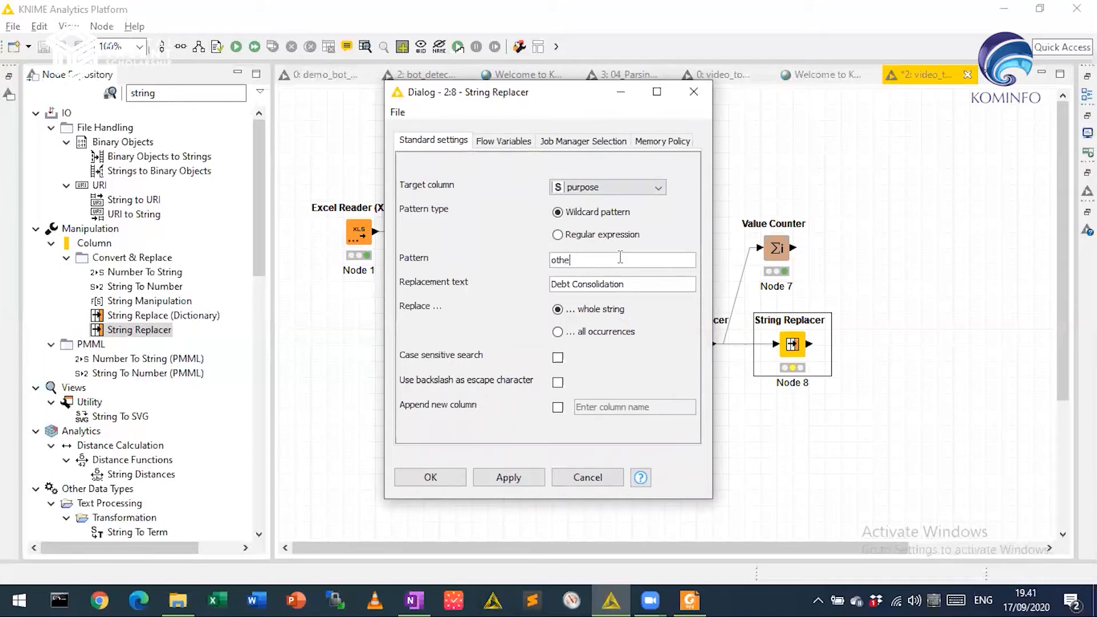
key("ctrl+a")
type("Other")
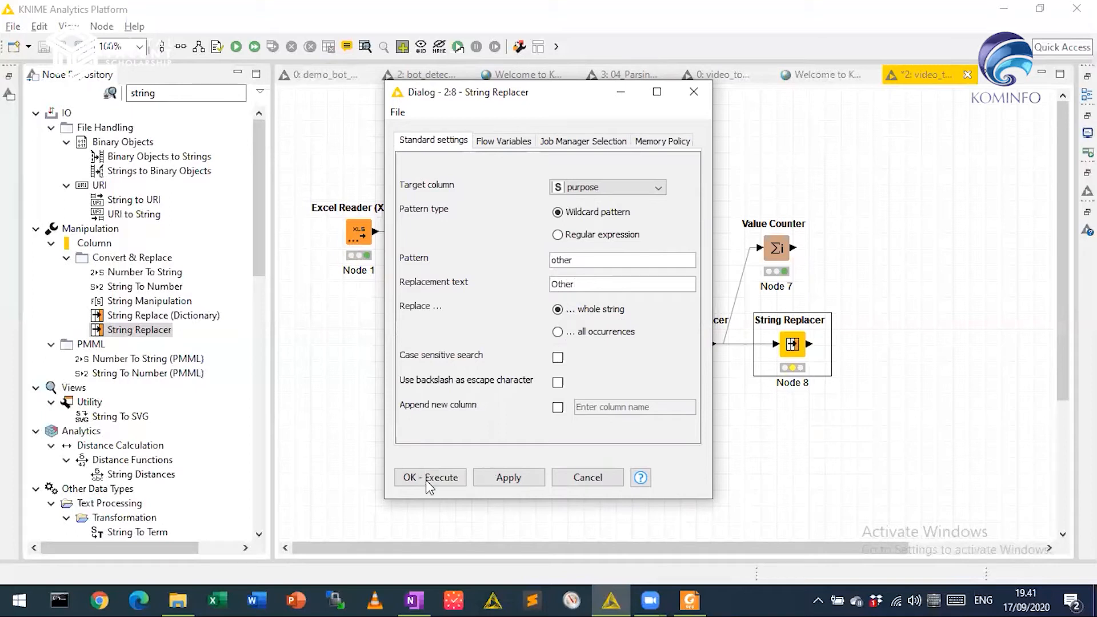
left_click(426, 479)
Step: Move the second Value Counter further right, reconnect its input to the fourth String Replacer's output, and execute it
left_click_drag(777, 250, 883, 263)
left_click_drag(809, 343, 872, 247)
right_click(889, 247)
left_click(917, 236)
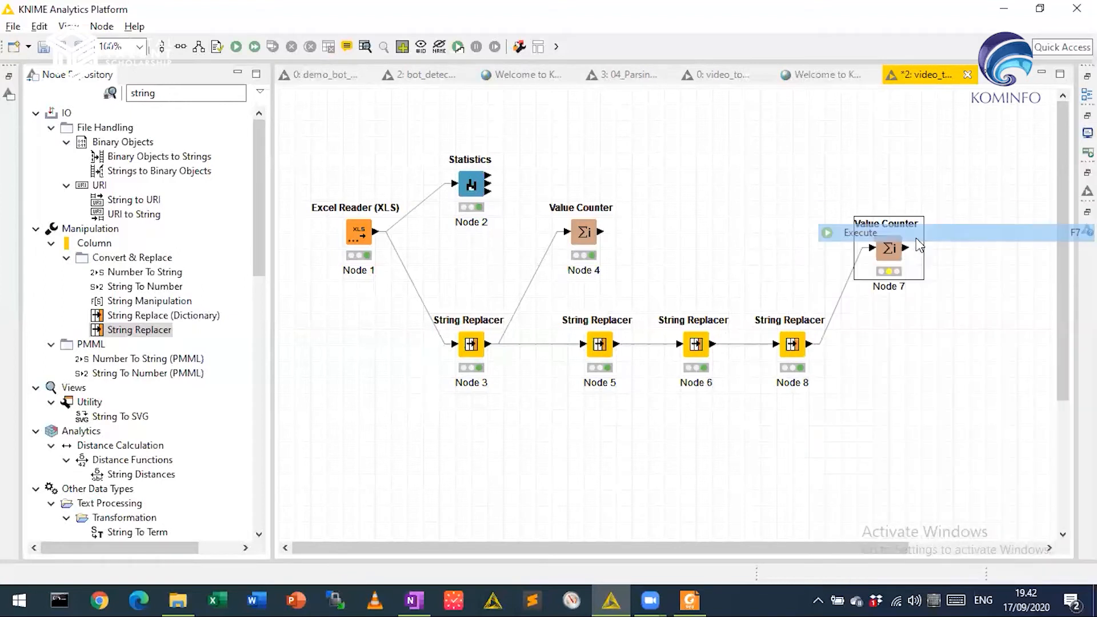
Step: Check the Other row in the second Value Counter's refreshed occurrences table, with the Row ID column widened
right_click(891, 248)
left_click(934, 568)
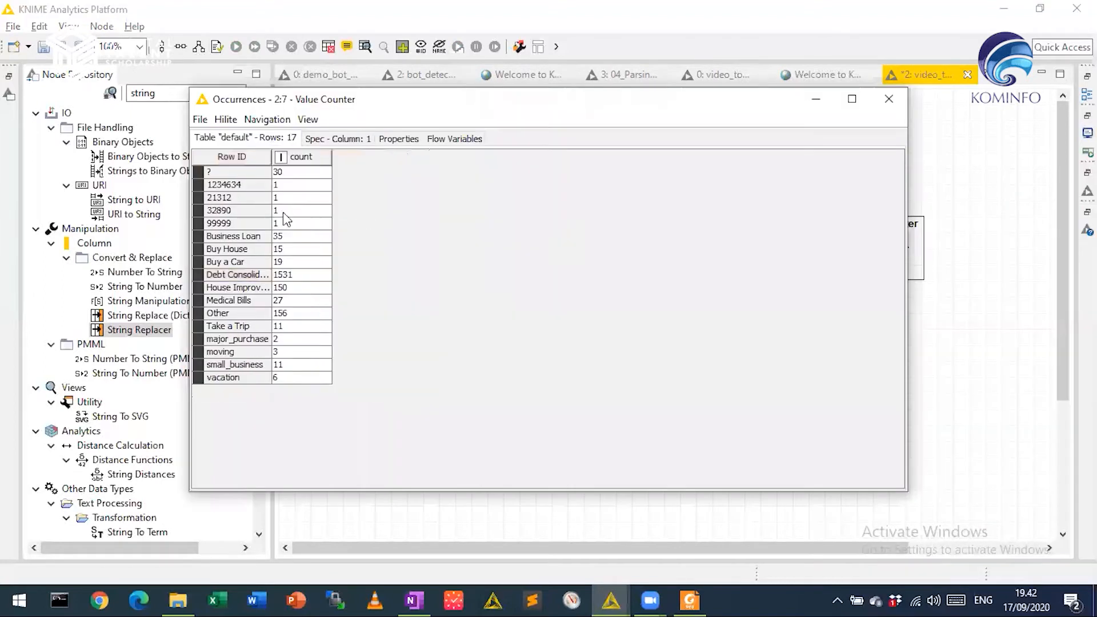
left_click_drag(272, 156, 417, 156)
left_click(230, 316)
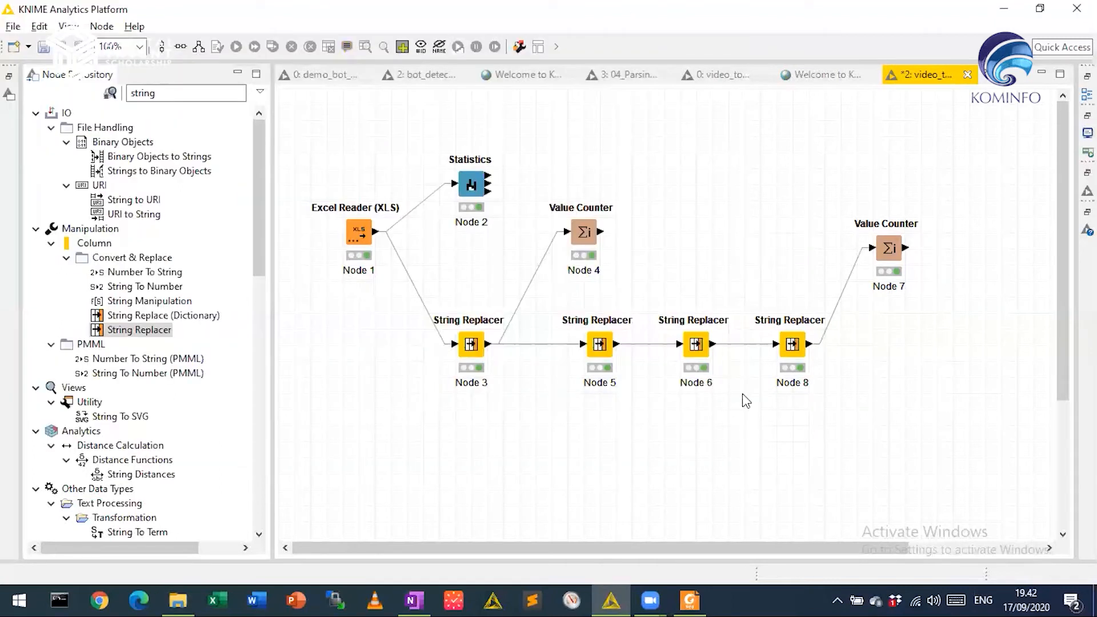
scroll(691, 238, "down", 3)
scroll(693, 239, "up", 2)
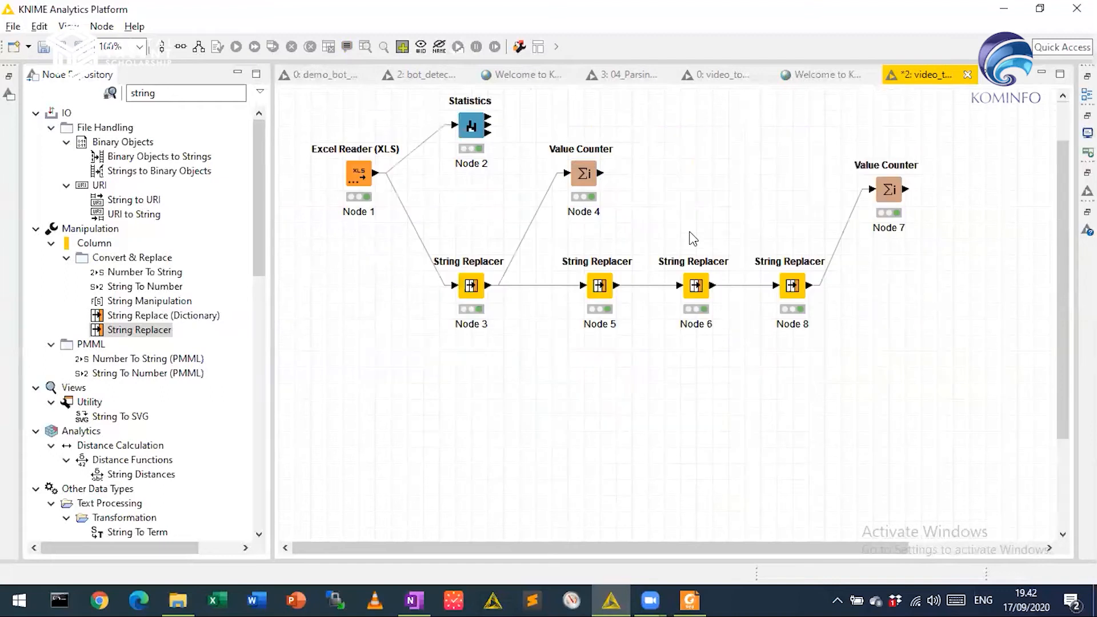
scroll(693, 239, "down", 2)
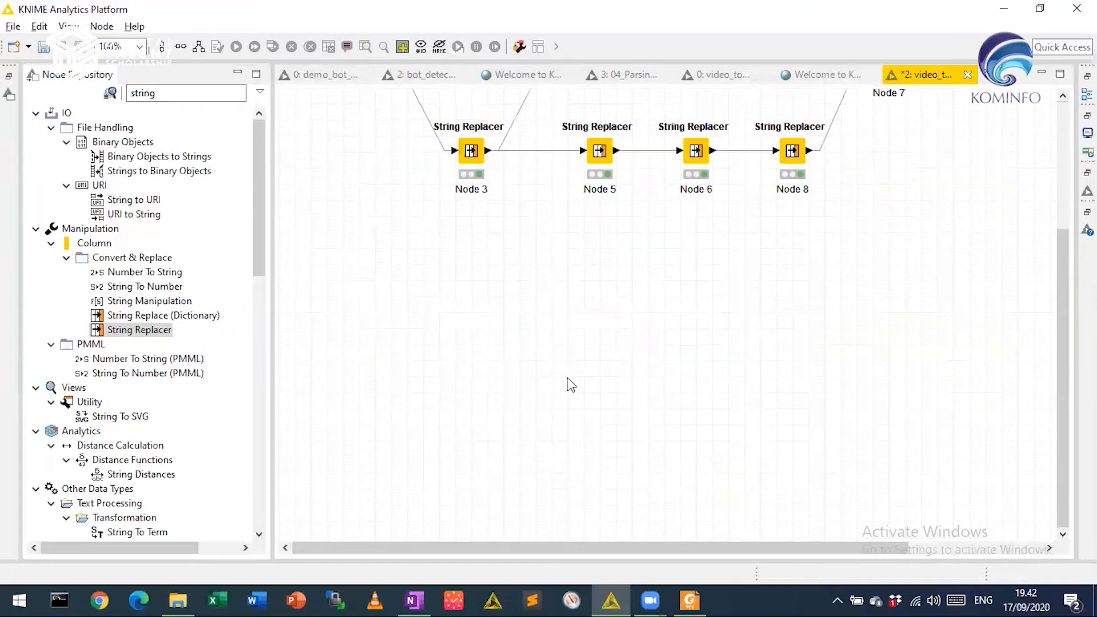
scroll(593, 375, "up", 3)
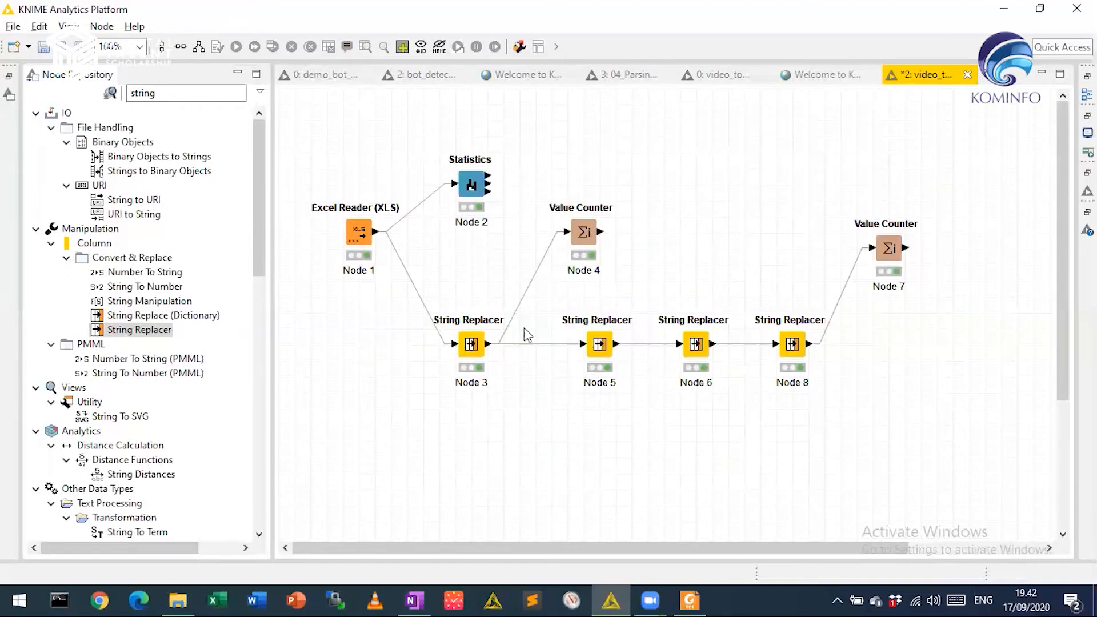
Step: Move the Statistics node slightly higher and review the numeric column statistics in its Statistics View
left_click(473, 162)
left_click_drag(473, 161, 473, 130)
right_click(475, 151)
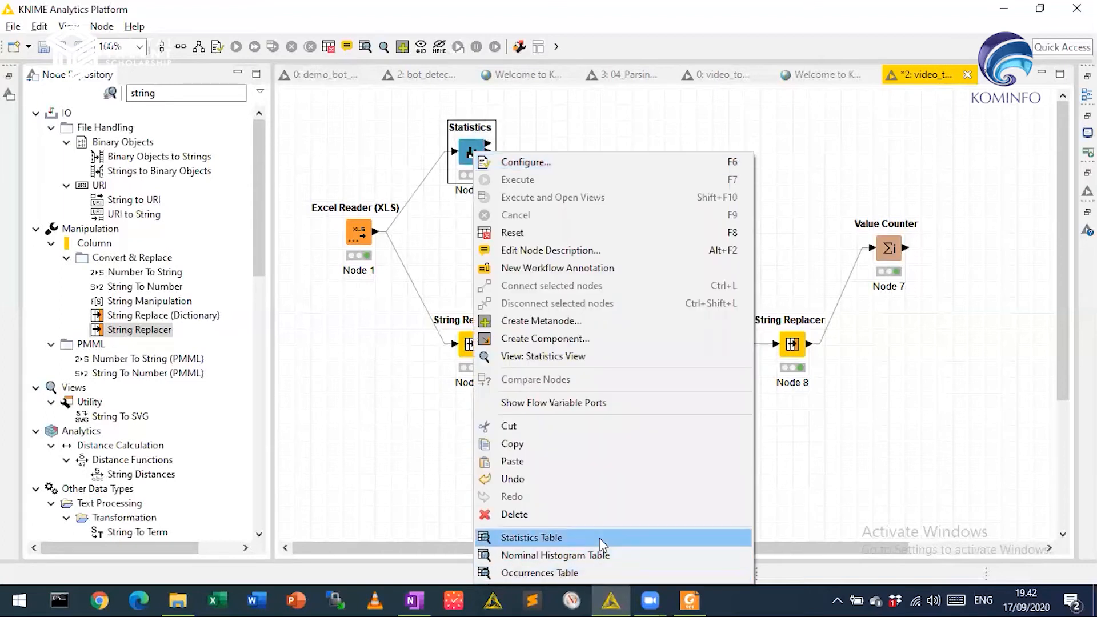
left_click(596, 364)
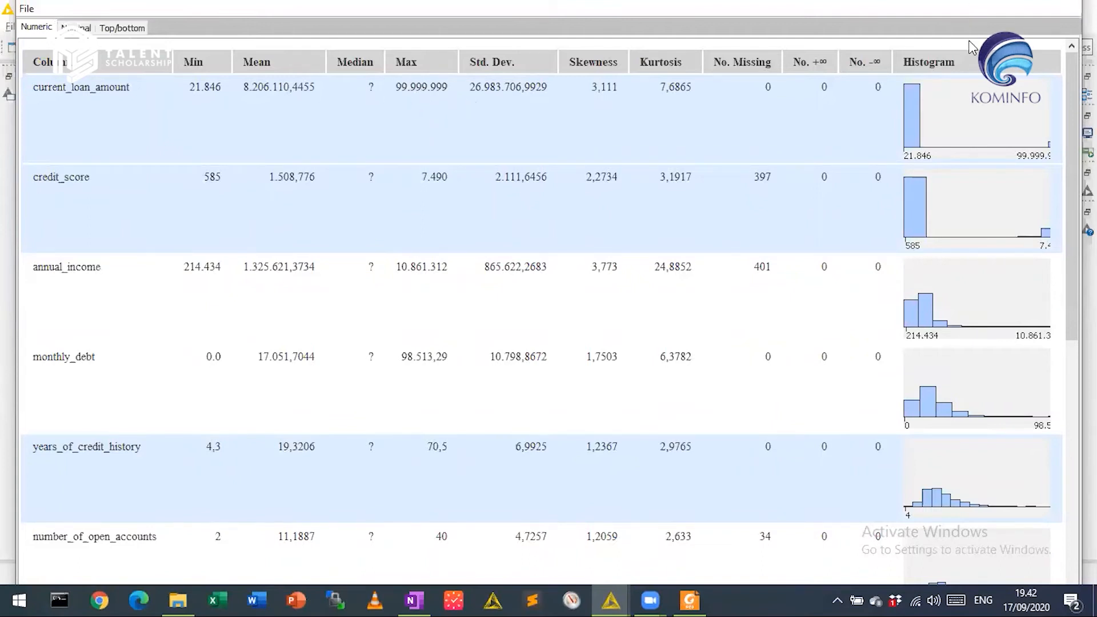
double_click(931, 15)
left_click(1055, 44)
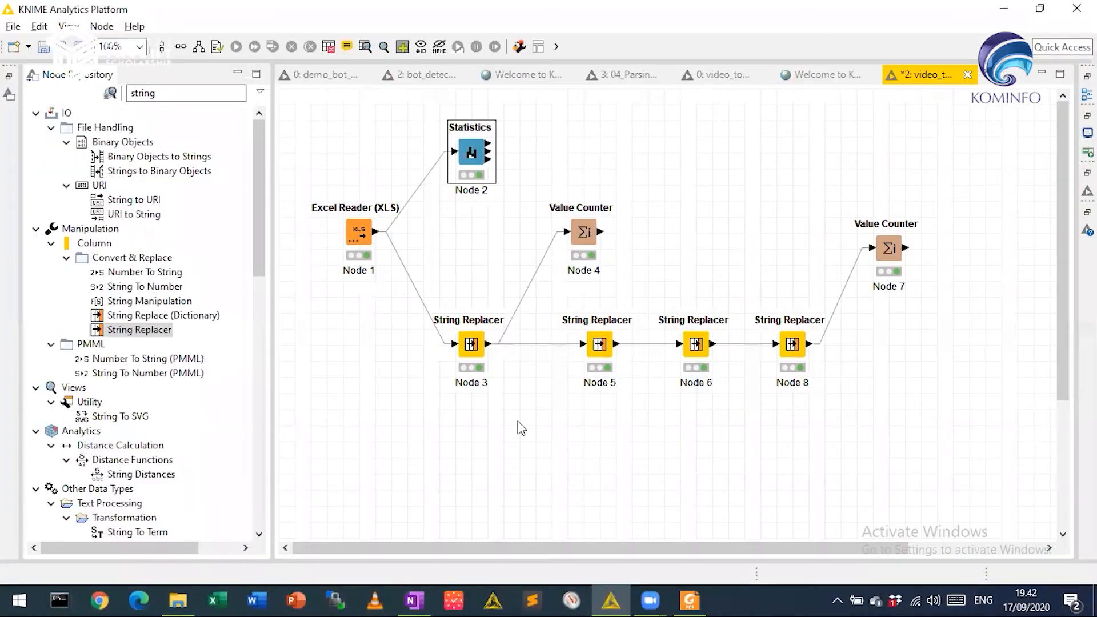
Step: Move the first Value Counter slightly lower so it is level with the second Value Counter
left_click(609, 260)
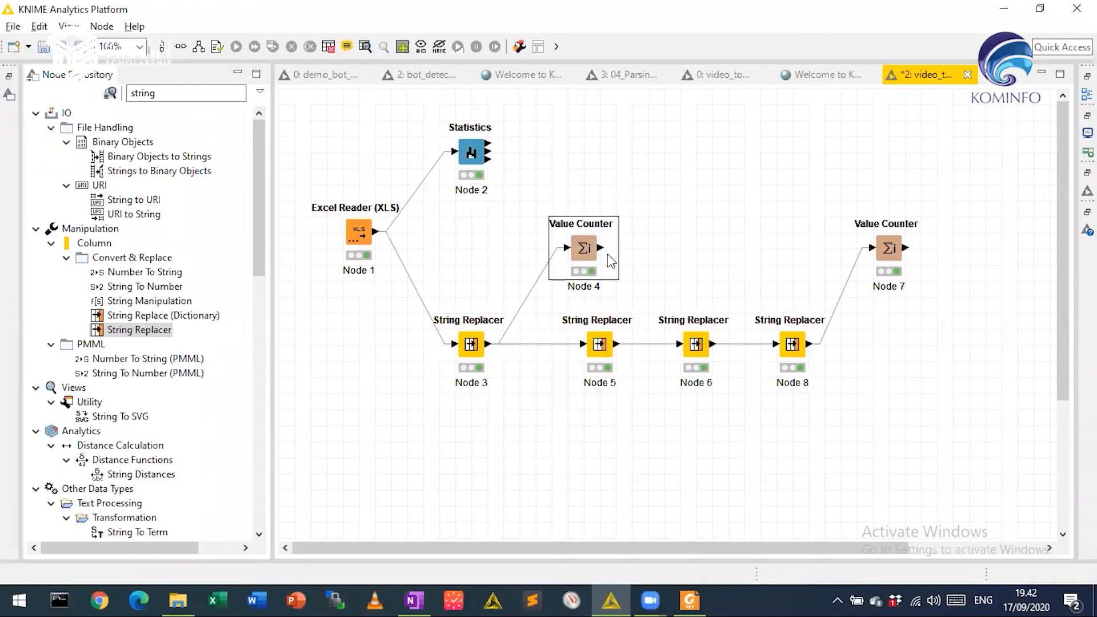
left_click(647, 296)
scroll(403, 379, "down", 5)
scroll(577, 350, "up", 3)
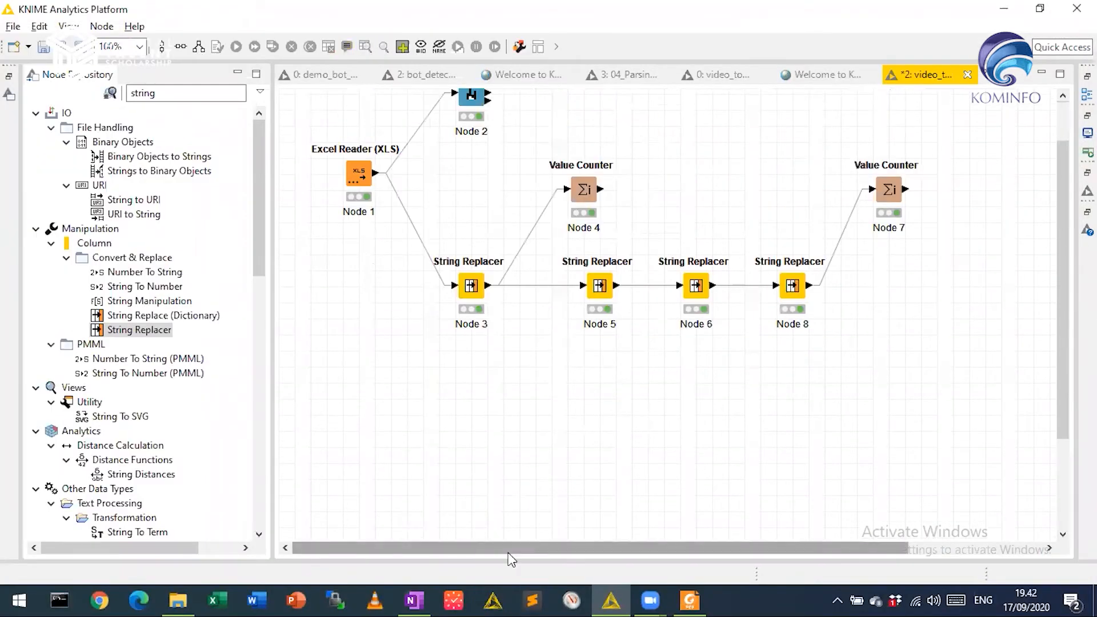
Step: Search the node repository for math, add a Math Formula node right of the fourth String Replacer and connect them
left_click_drag(489, 547, 622, 547)
double_click(137, 94)
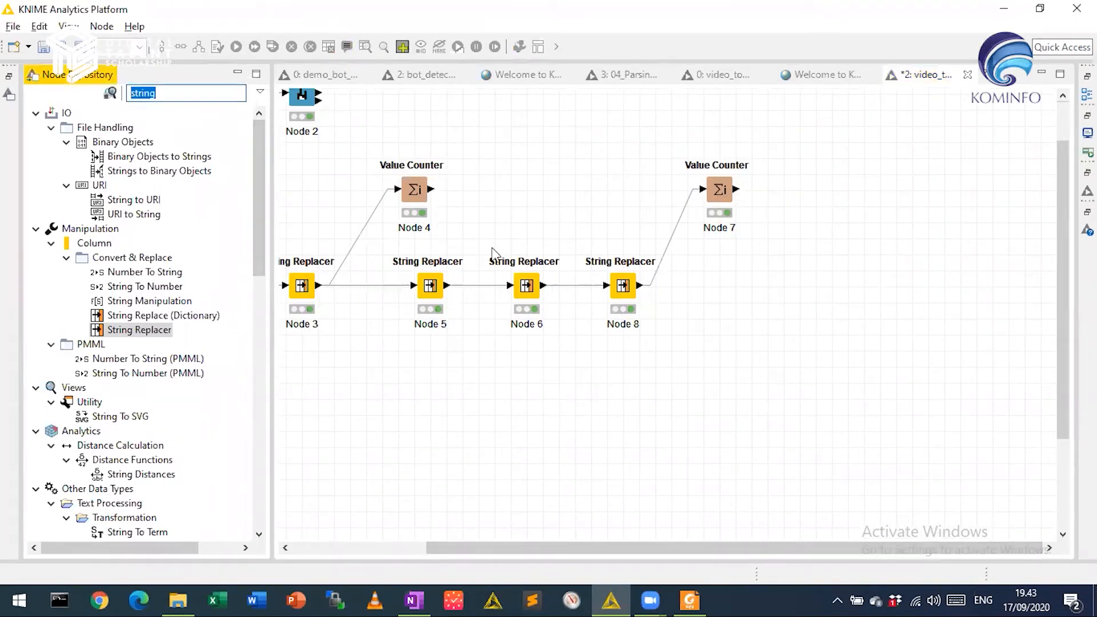
type("math")
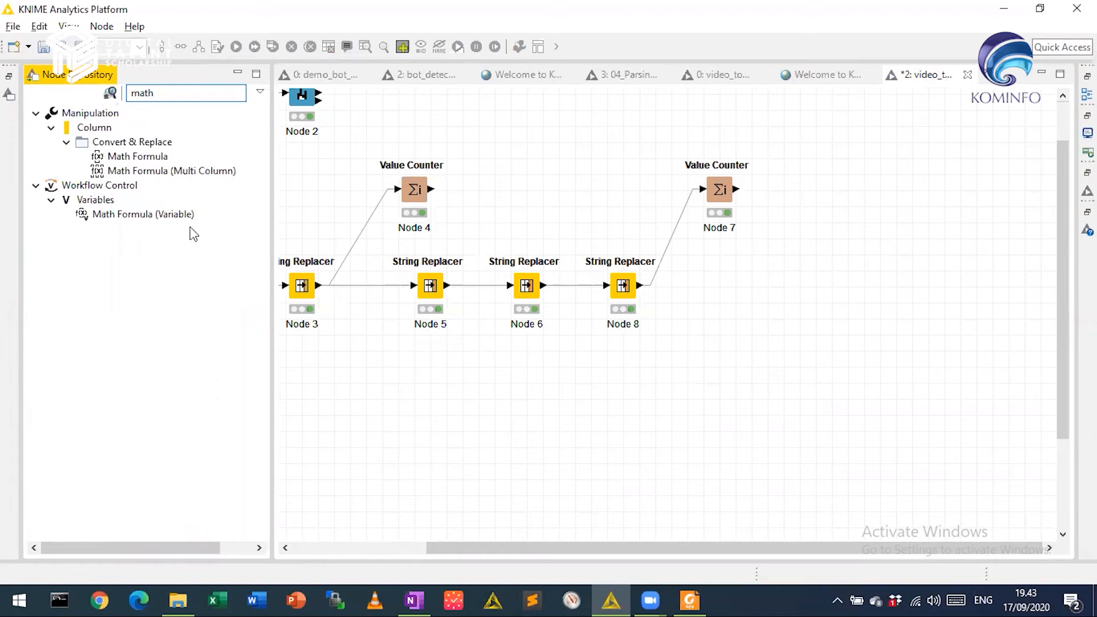
left_click_drag(137, 156, 721, 287)
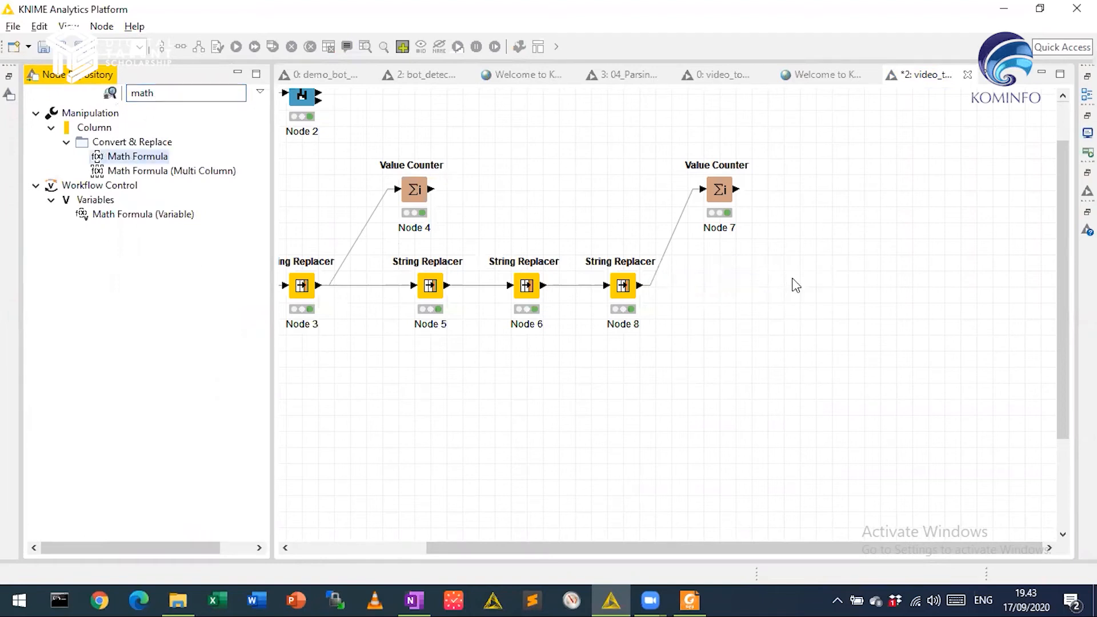
left_click_drag(639, 286, 723, 289)
Step: Open the Math Formula node's configuration and look through its available functions and numeric columns
left_click(724, 290)
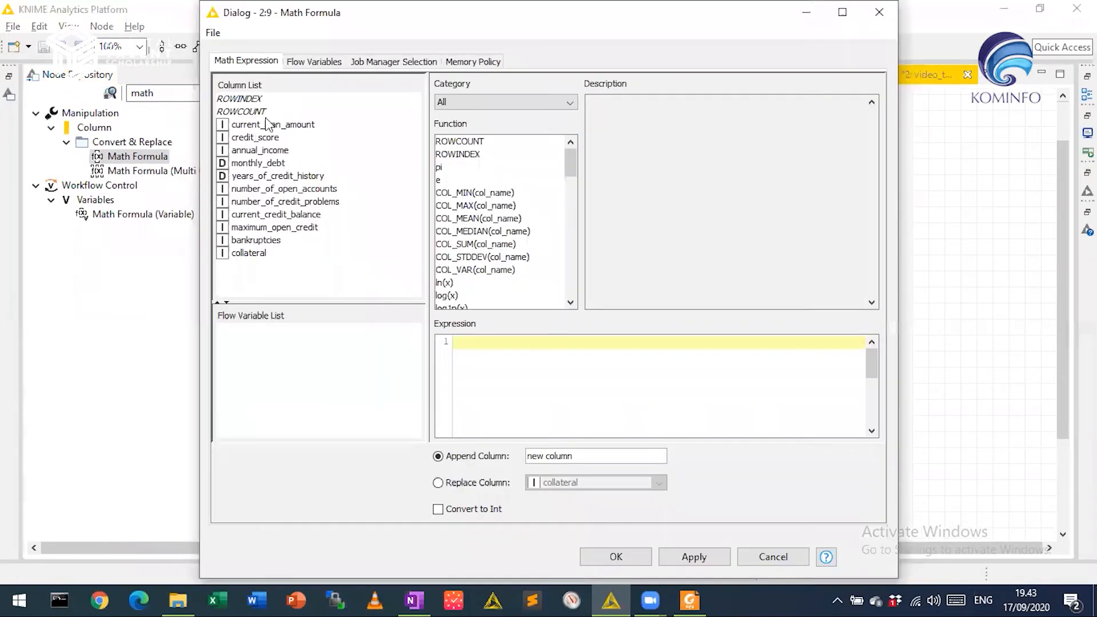
left_click_drag(571, 174, 572, 298)
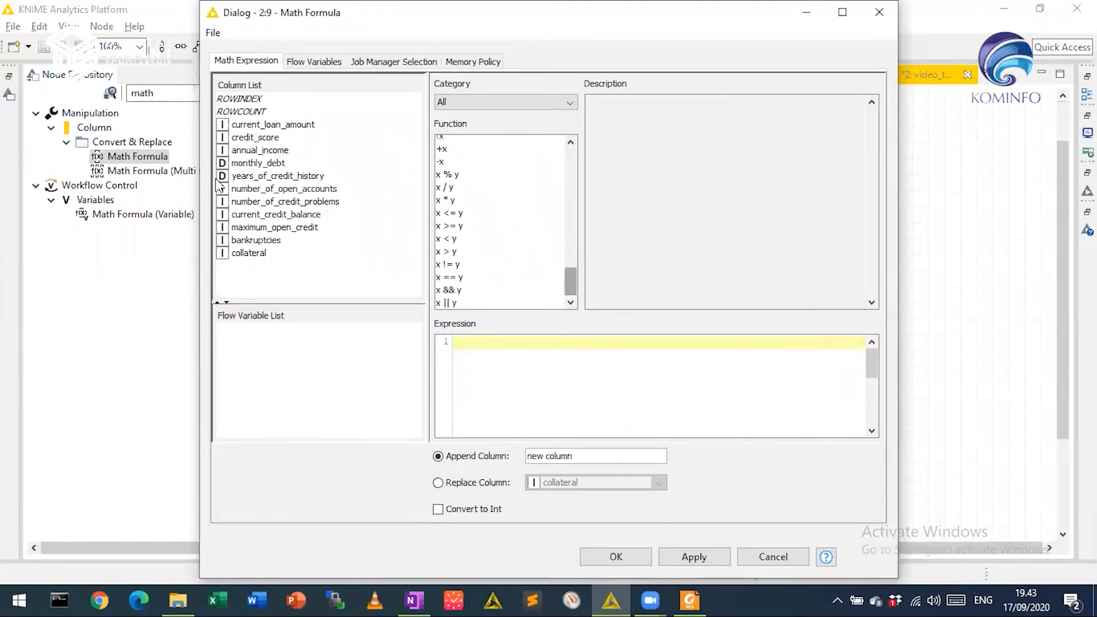
left_click(259, 191)
left_click(257, 153)
left_click(265, 138)
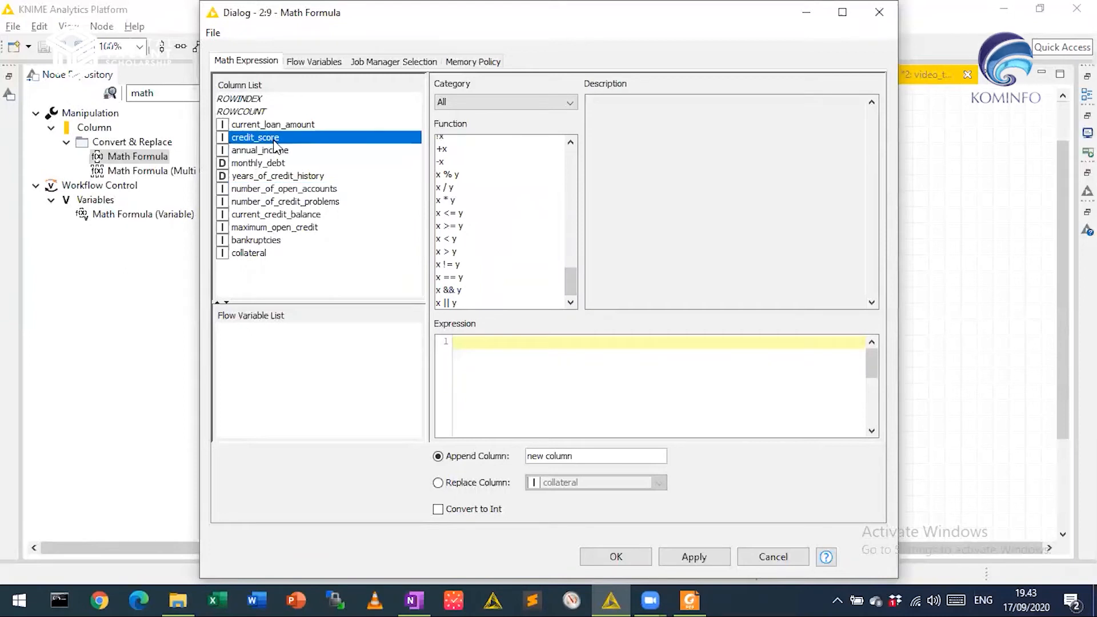
left_click(272, 150)
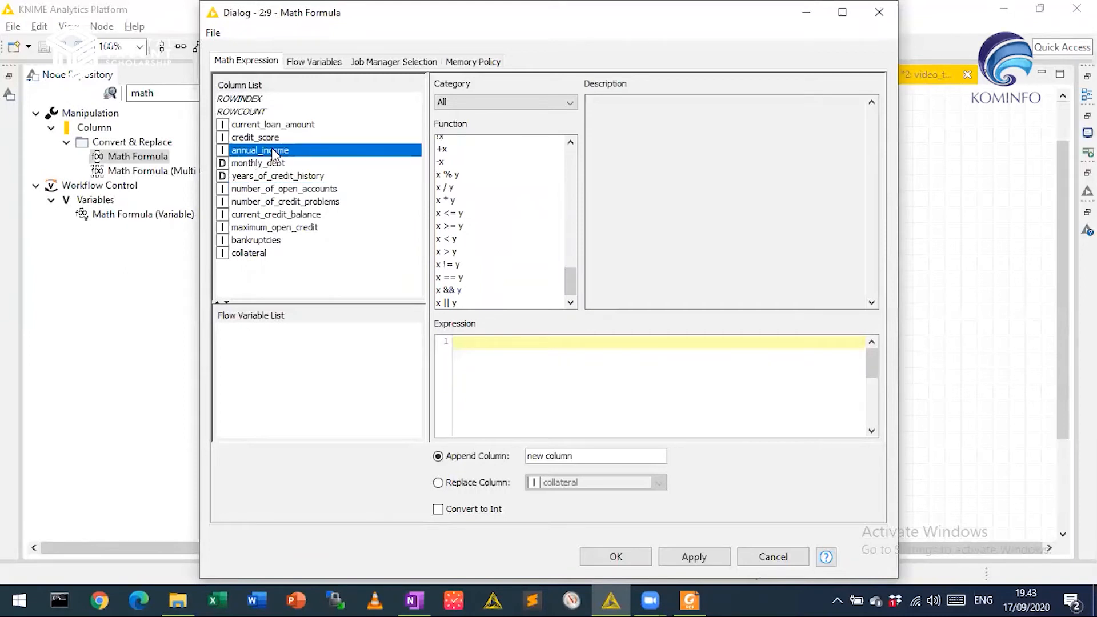
left_click(292, 127)
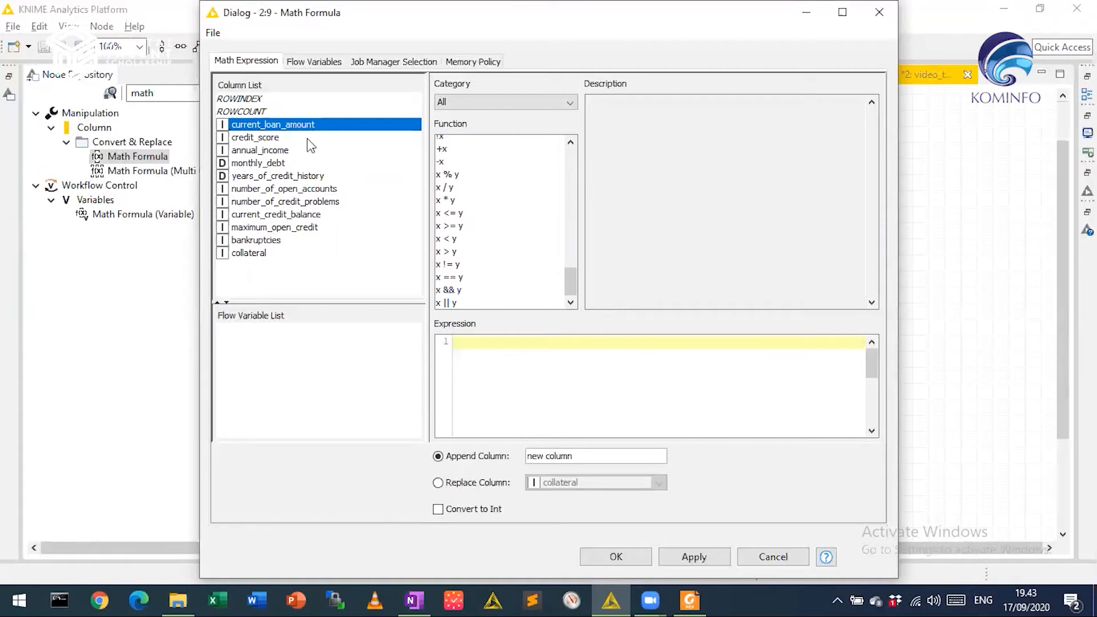
Step: Build an if expression in the Math Formula with the condition $current_loan_amount$ = 99999999
double_click(295, 125)
left_click_drag(570, 278, 568, 147)
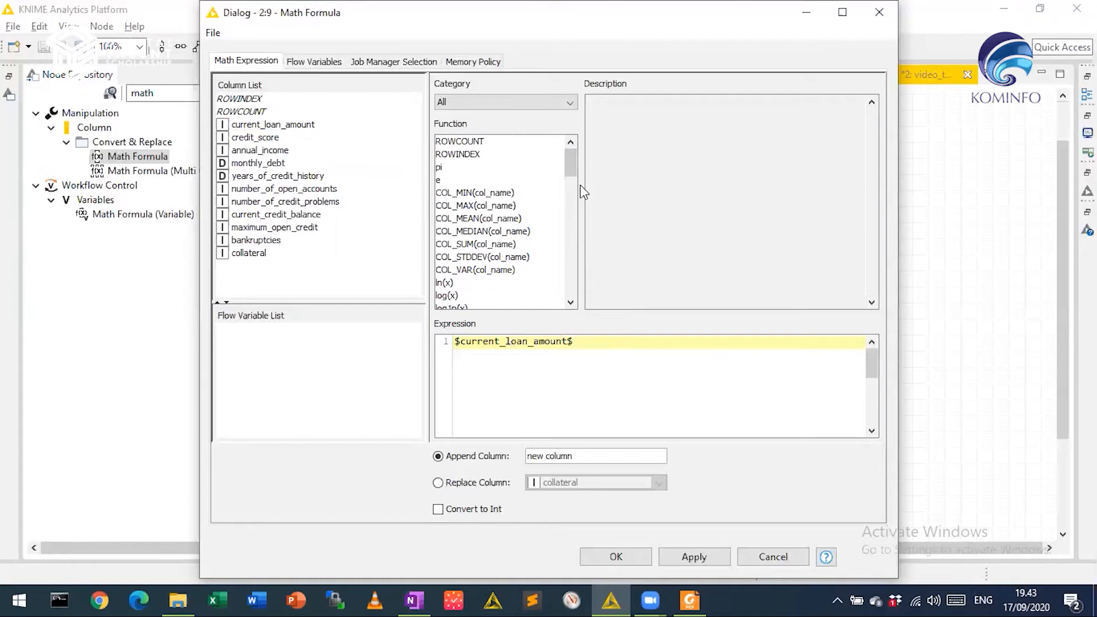
left_click_drag(572, 167, 580, 212)
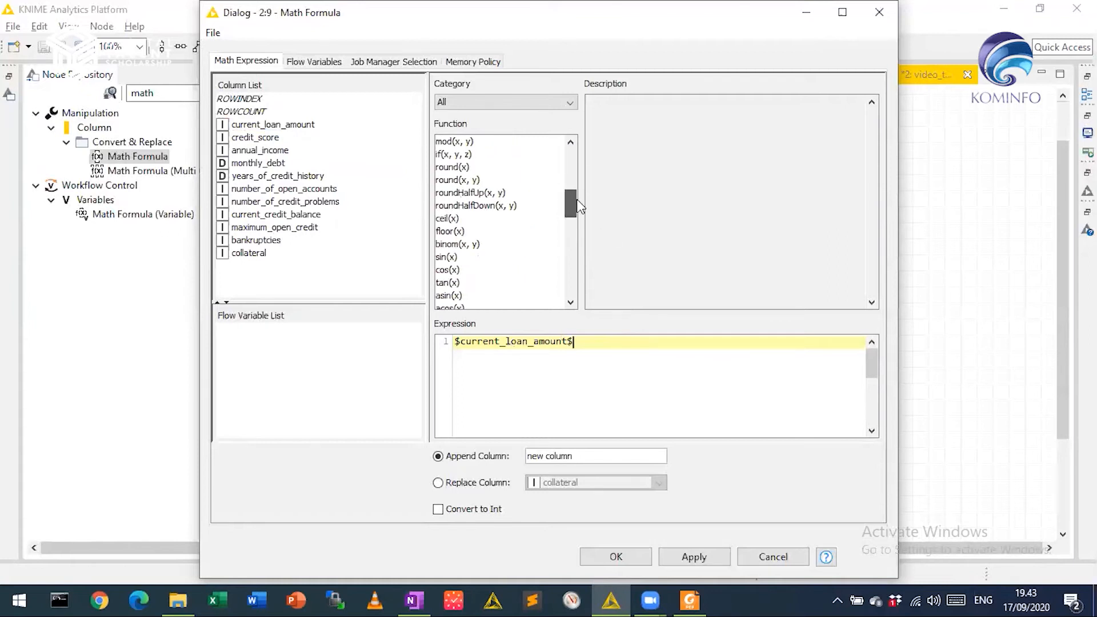
double_click(460, 156)
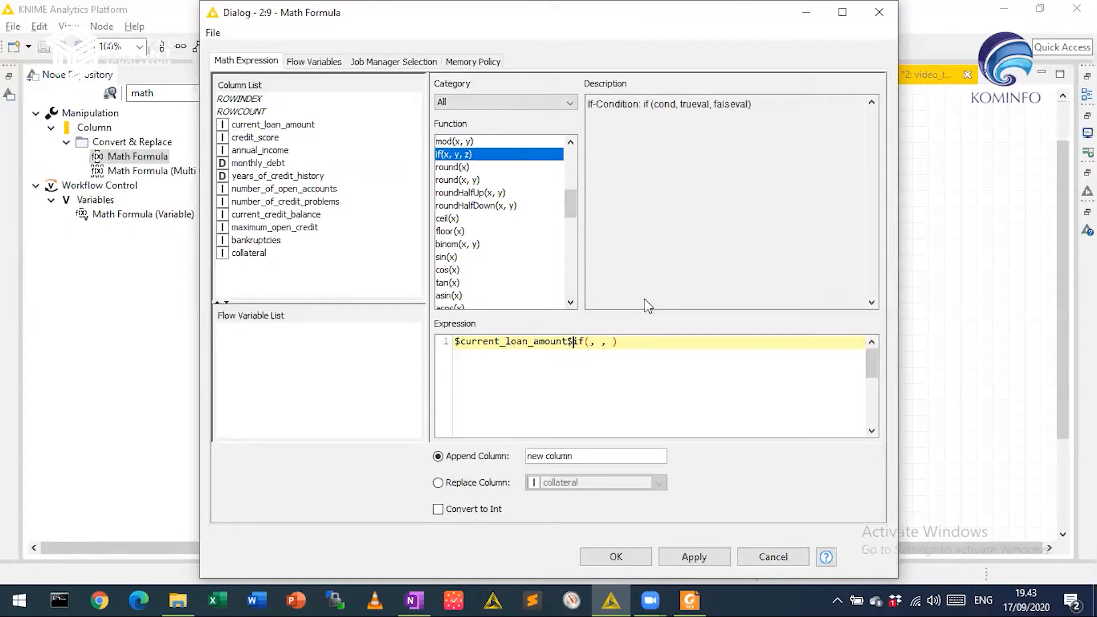
key("shift+Home")
key("BackSpace")
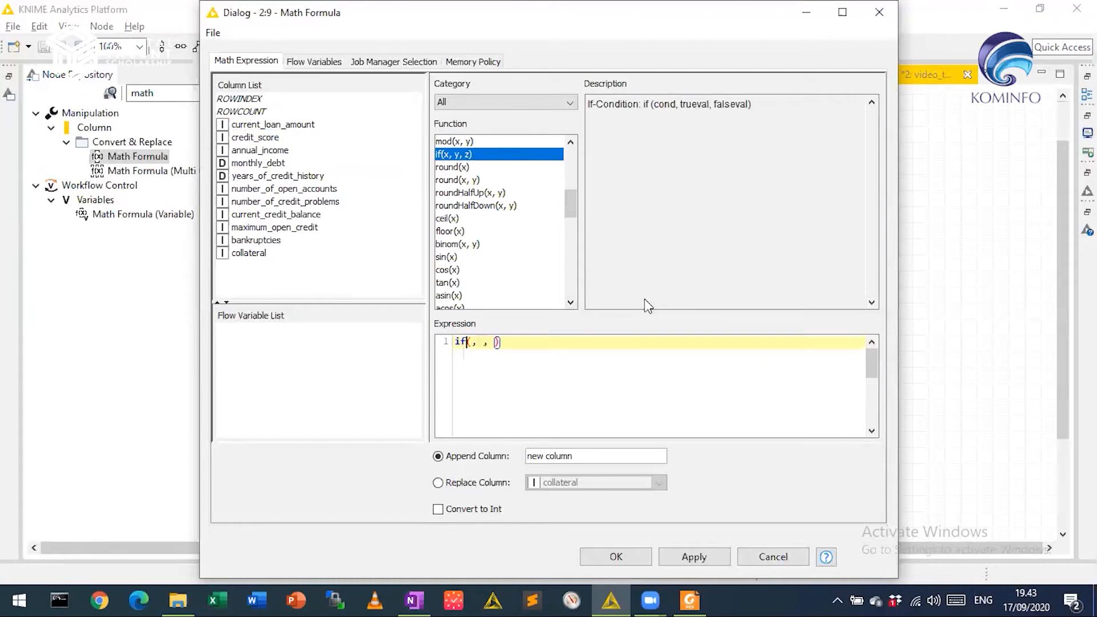
key("ctrl+z")
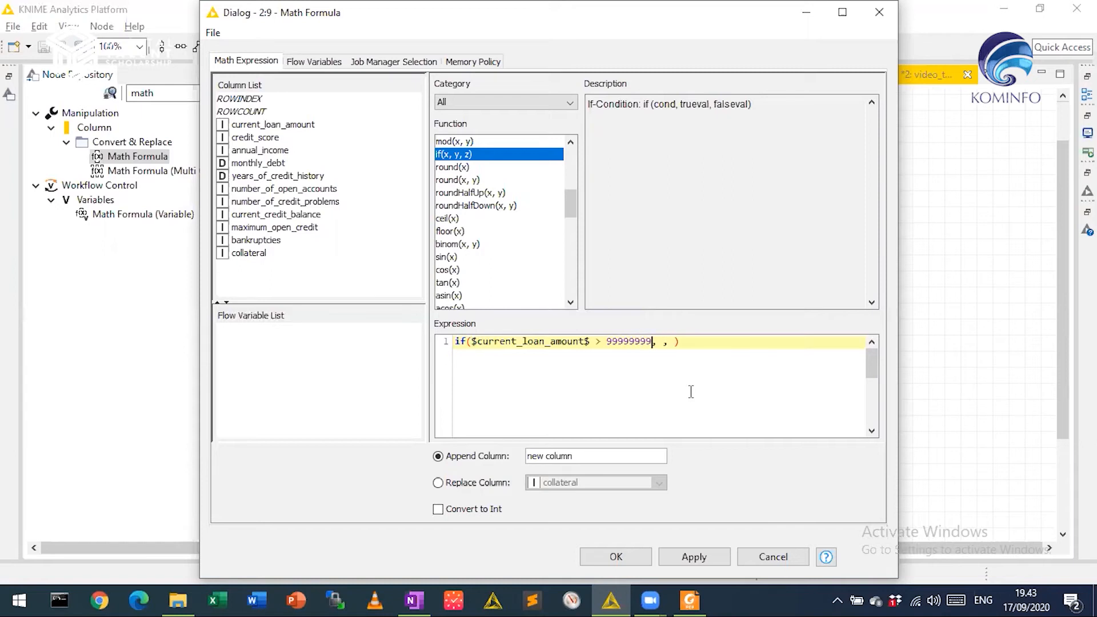
key("shift+Left")
type("=")
Step: Complete the if expression with COL_MEAN($current_loan_amount$) as the true value and $current_loan_amount$ as the false value
left_click_drag(571, 198, 576, 146)
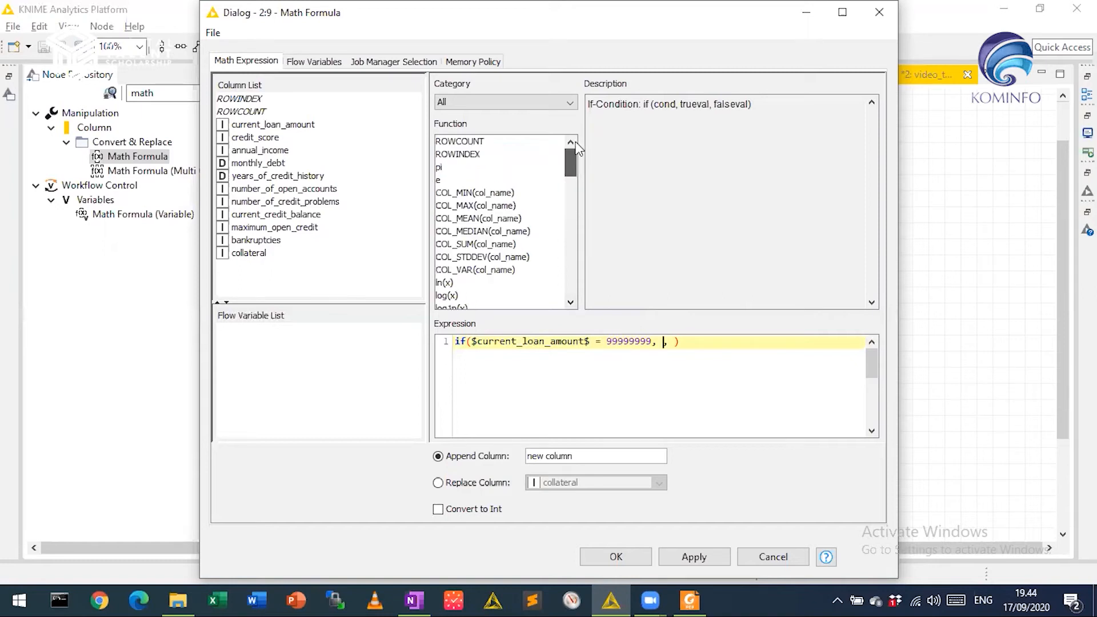
left_click(473, 220)
double_click(473, 220)
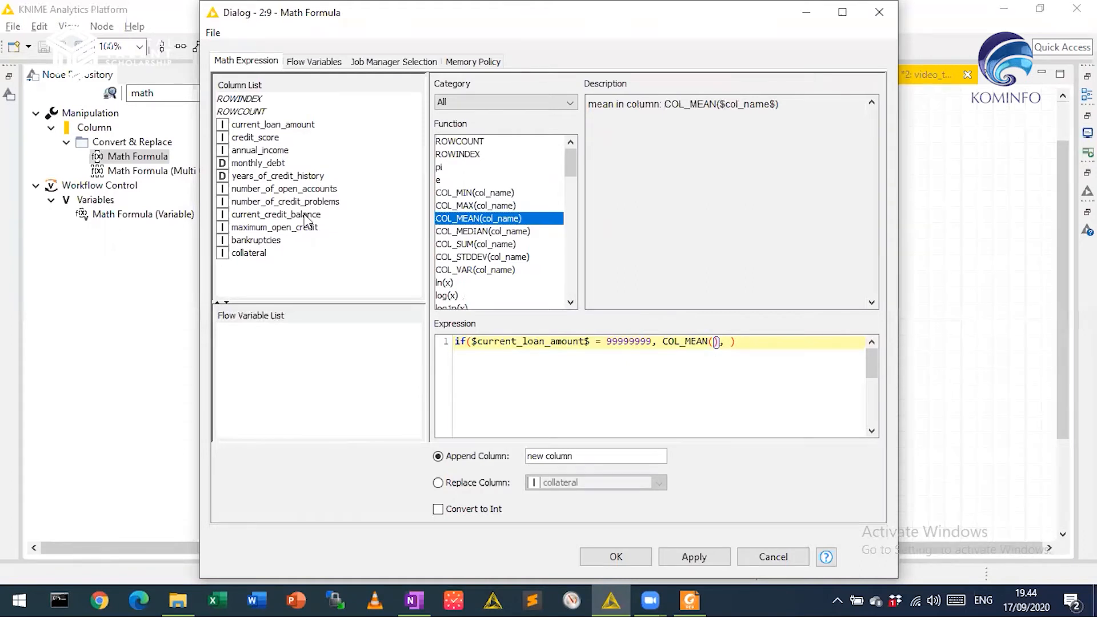
double_click(275, 125)
left_click(838, 363)
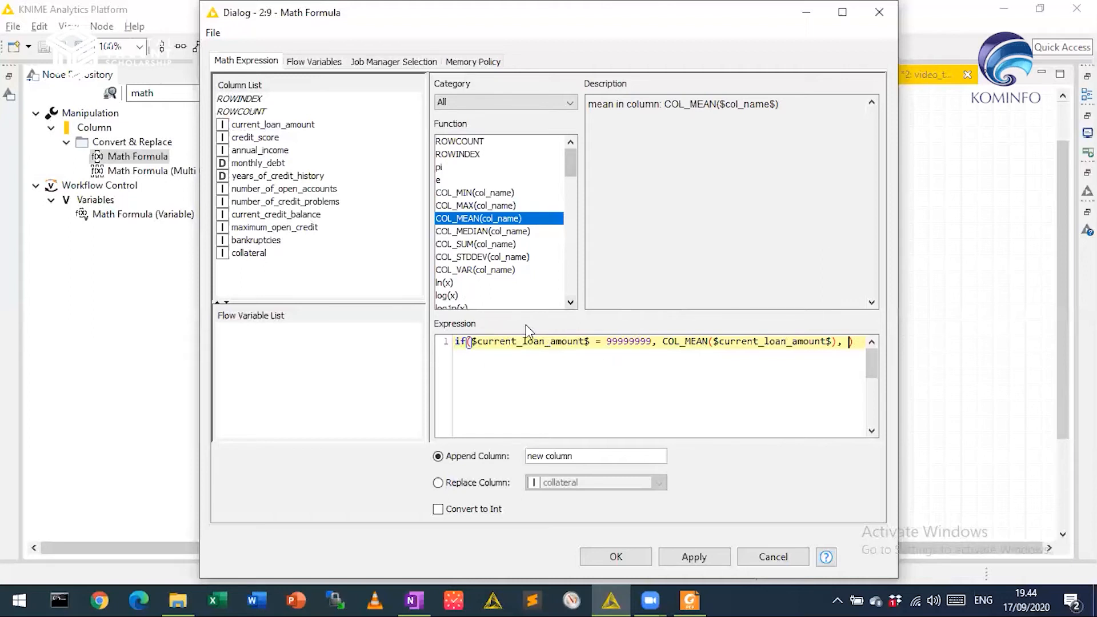
double_click(283, 125)
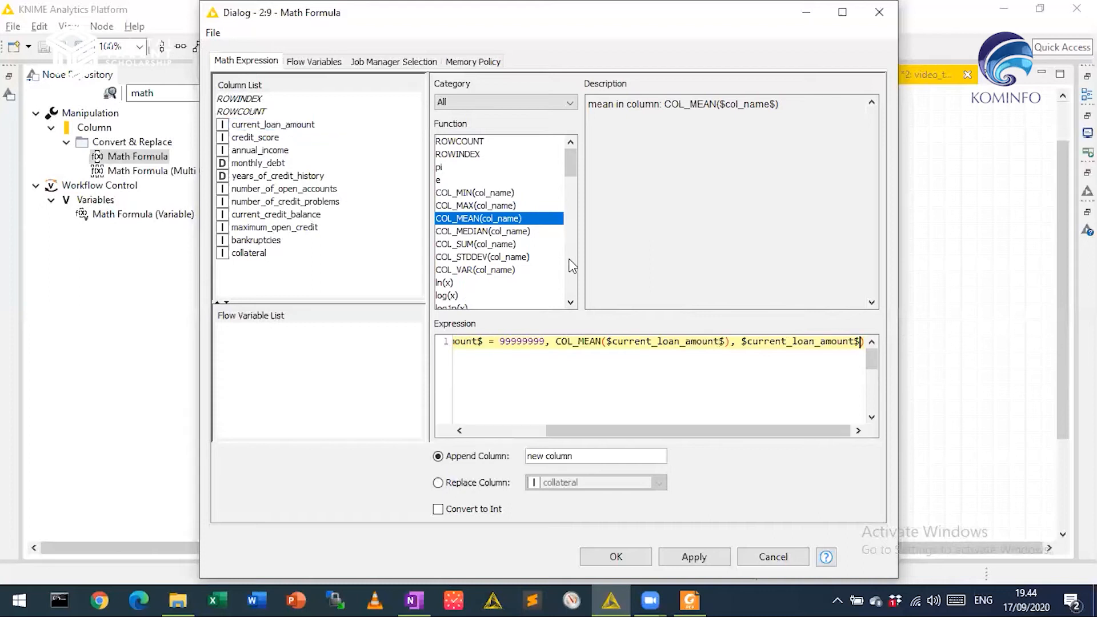
left_click_drag(724, 431, 640, 432)
Step: Have the Math Formula replace the current_loan_amount column and convert the result to Int
left_click(437, 483)
left_click(596, 488)
scroll(628, 391, "up", 3)
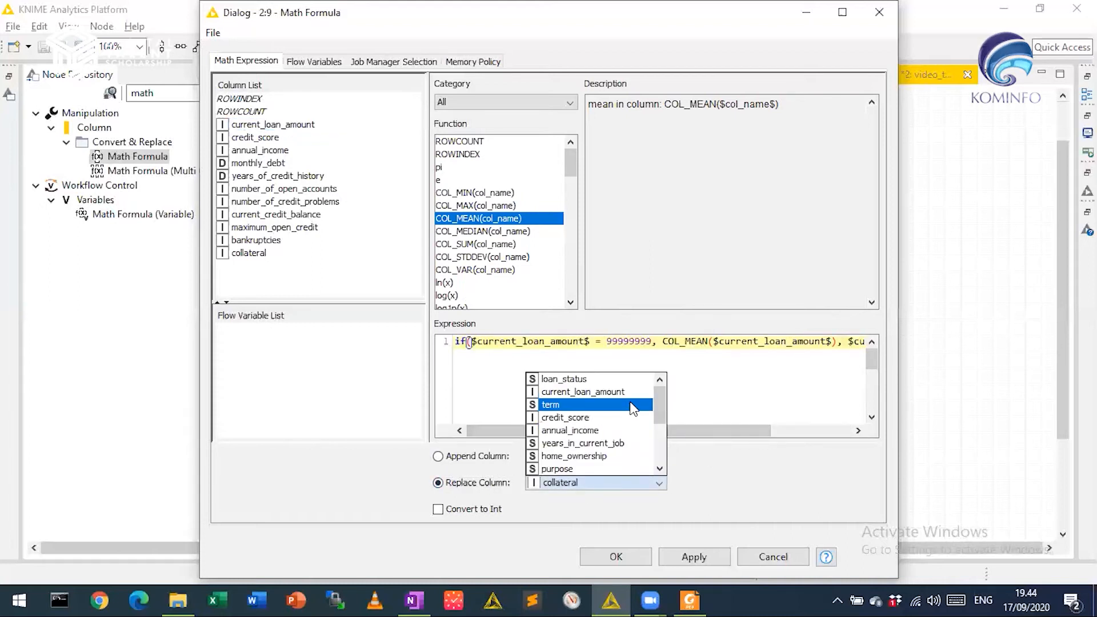
left_click(628, 392)
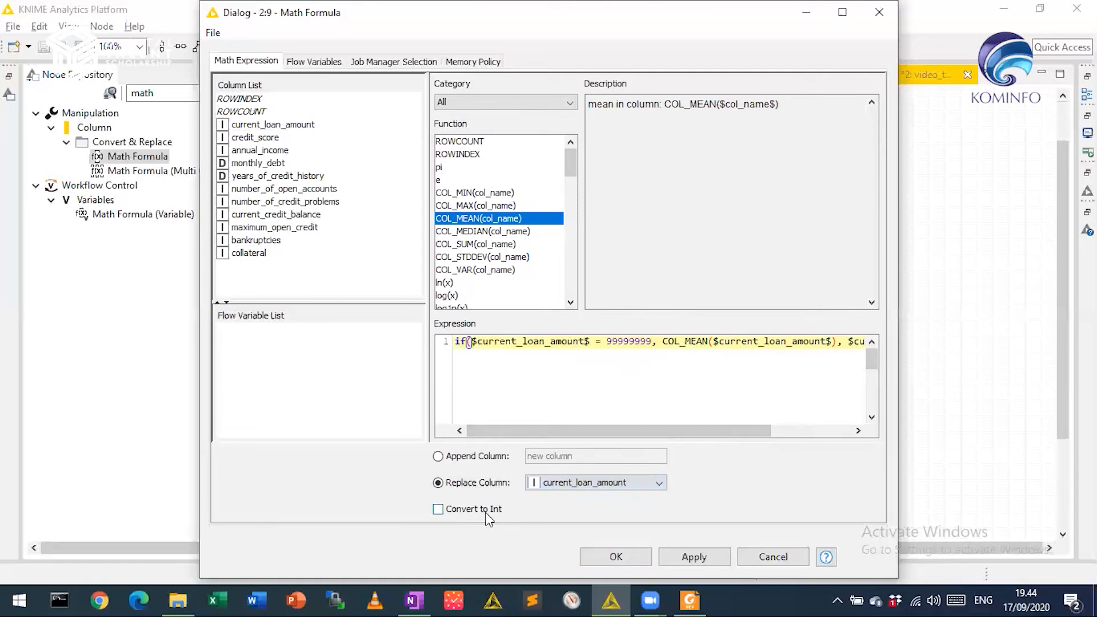
left_click(468, 509)
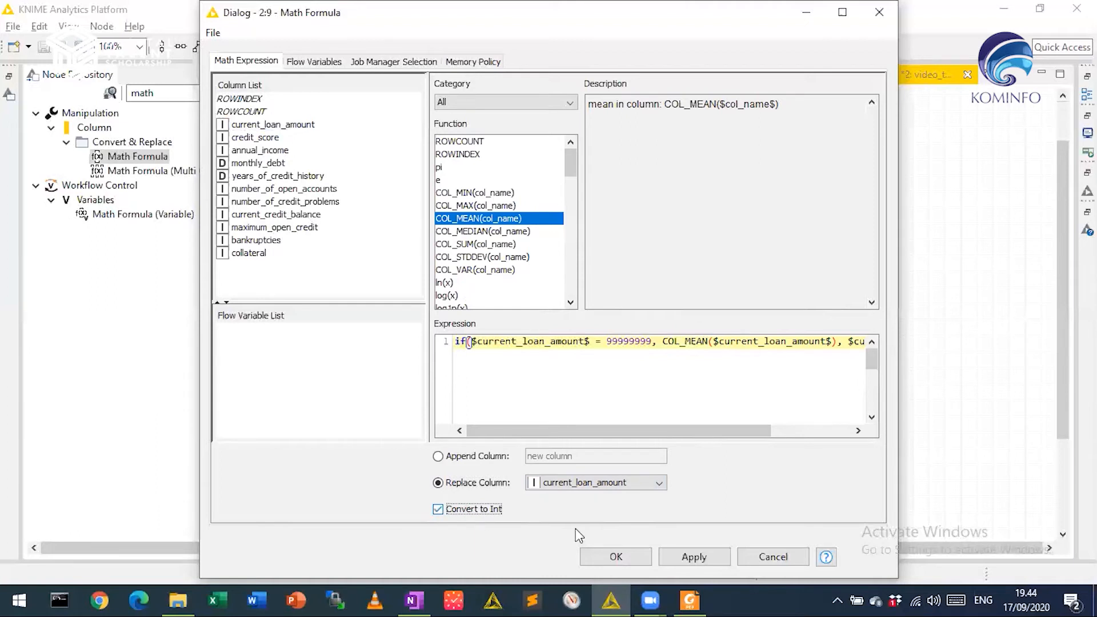
Step: Change the comparison operator in the if condition to == and accept the Math Formula settings
left_click(622, 556)
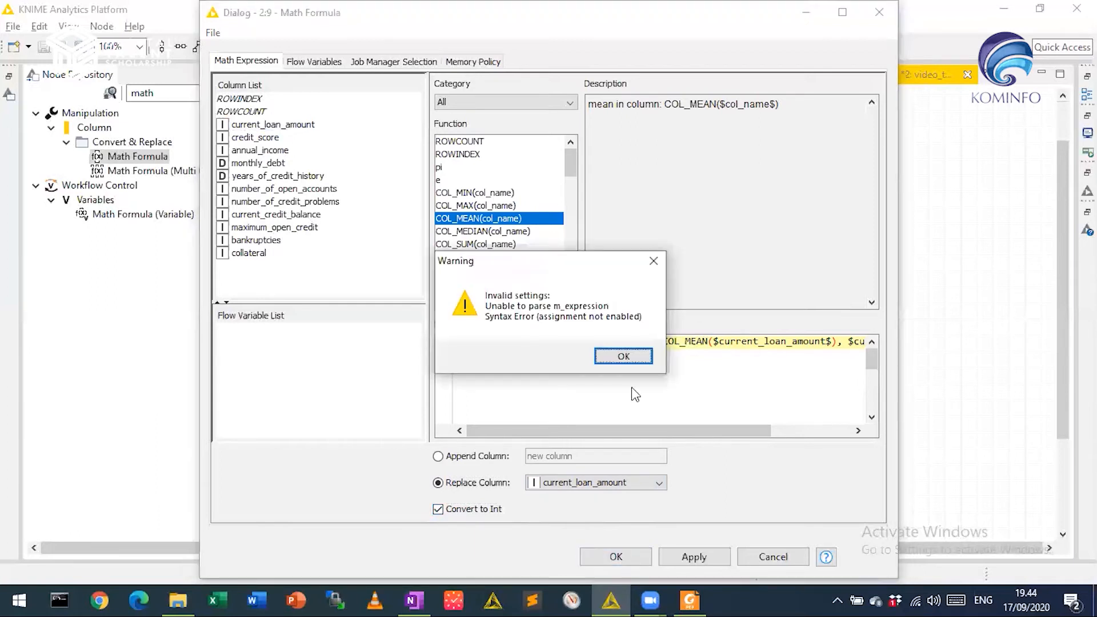
left_click(630, 355)
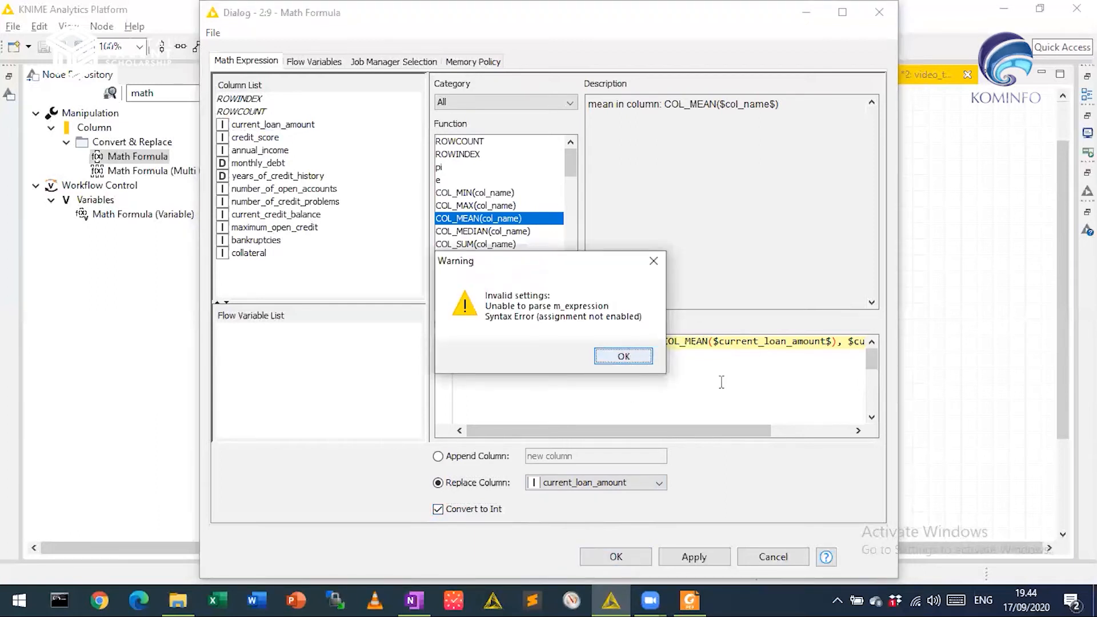
type("== 99999999, C")
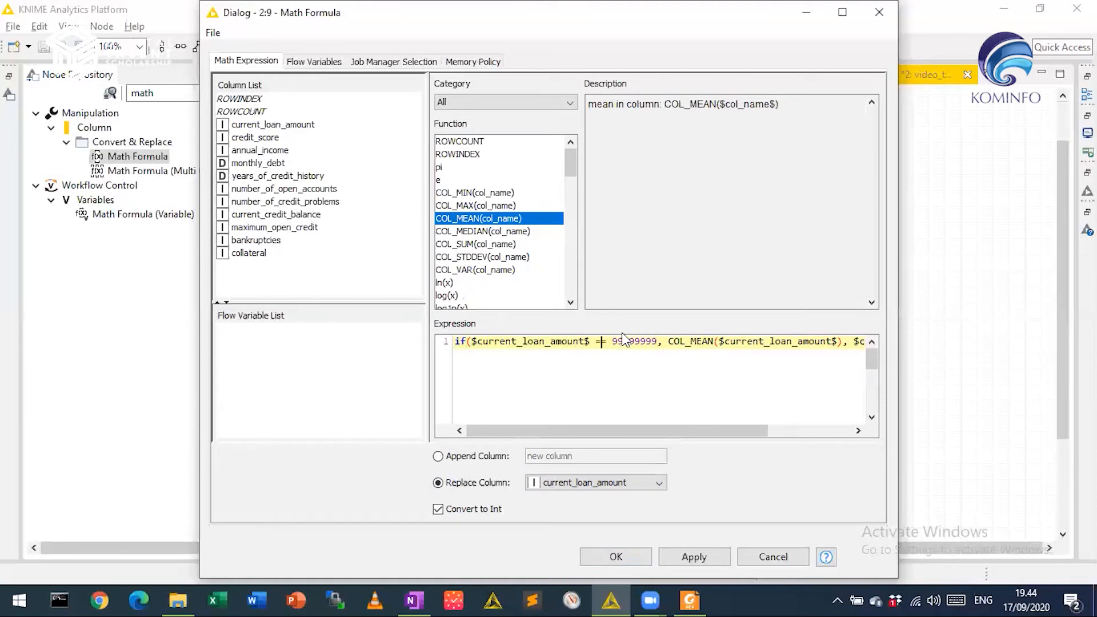
left_click(623, 556)
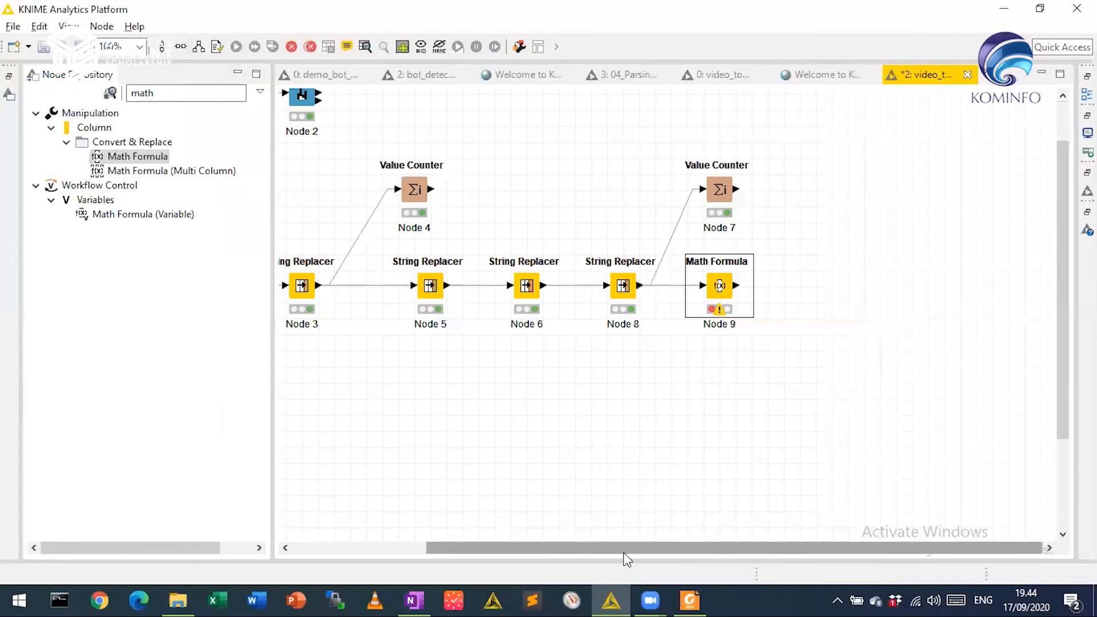
Step: Execute the Math Formula node and check its output data
right_click(721, 287)
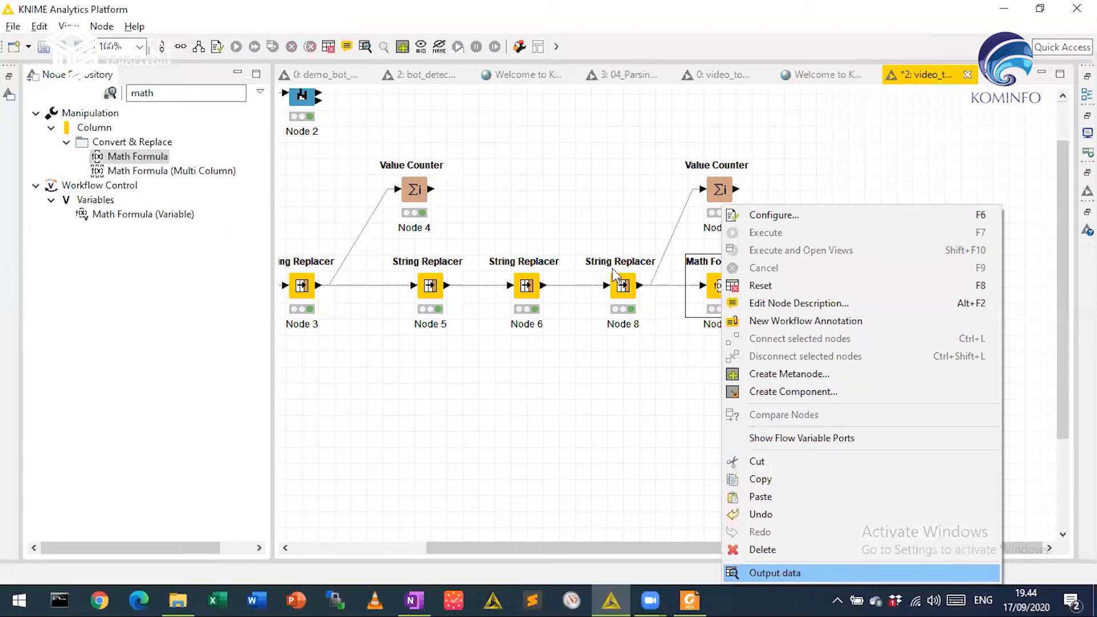
key("Return")
left_click(886, 99)
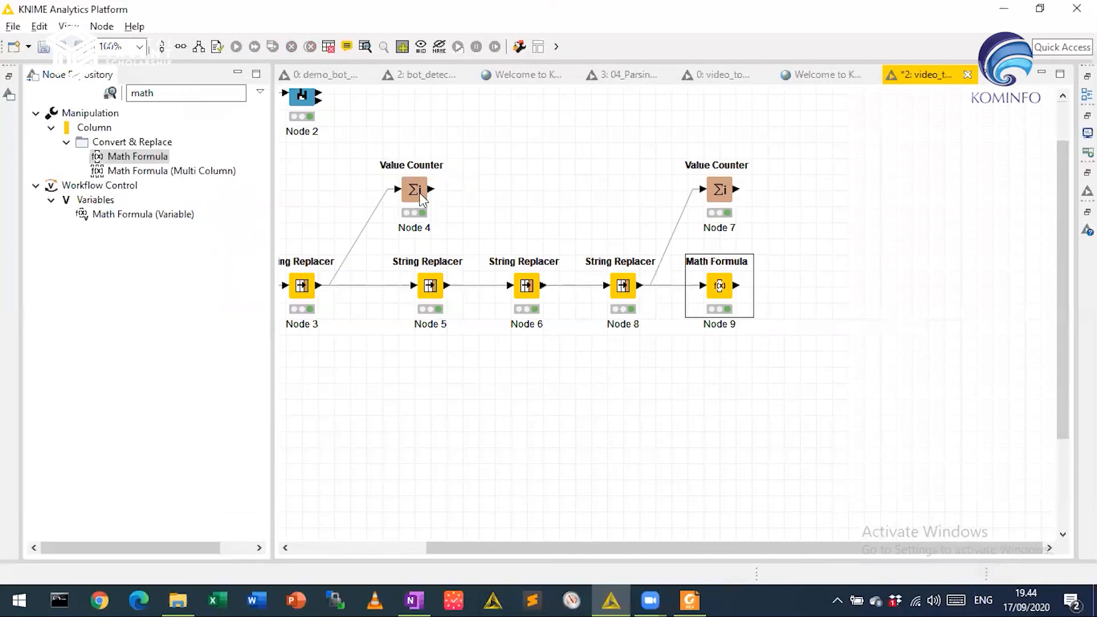
Step: Copy the existing Statistics node, place the duplicate above and right of the Math Formula node, and connect the Math Formula output to it
left_click(304, 105)
key("ctrl+c")
key("ctrl+v")
left_click_drag(402, 223, 810, 234)
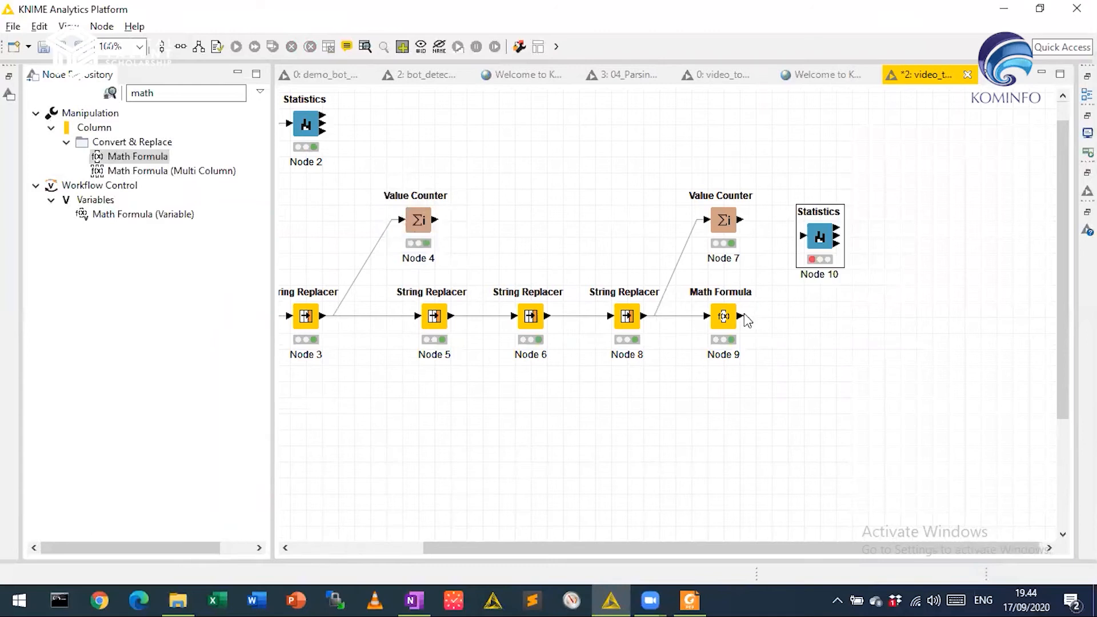
left_click_drag(744, 315, 804, 236)
Step: Execute the new Statistics node and examine the current_loan_amount statistics in its view
right_click(828, 246)
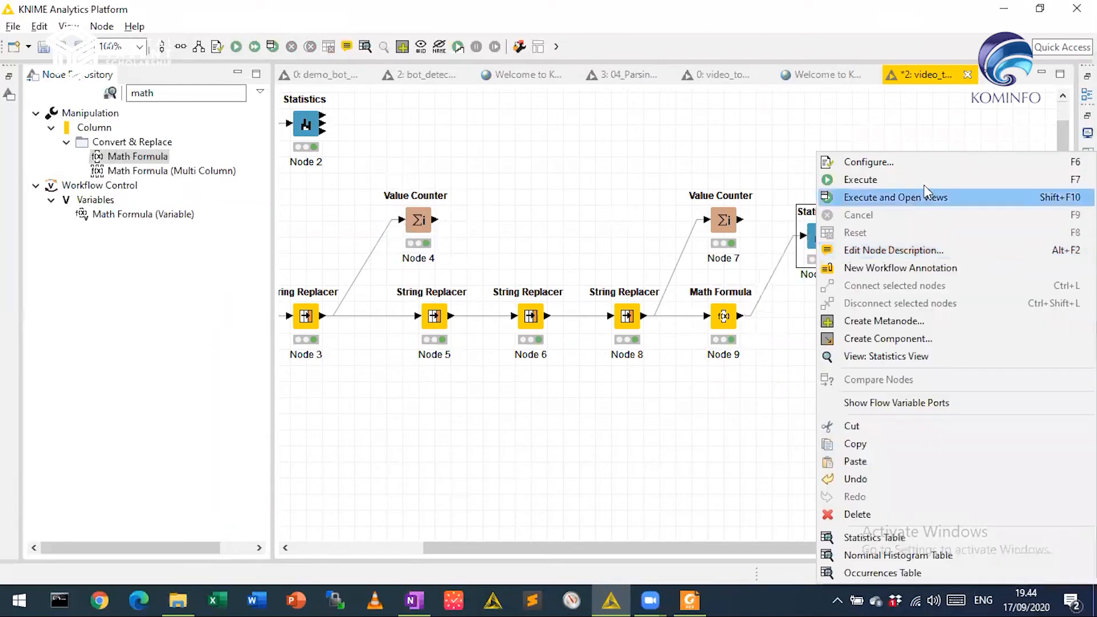
left_click(946, 203)
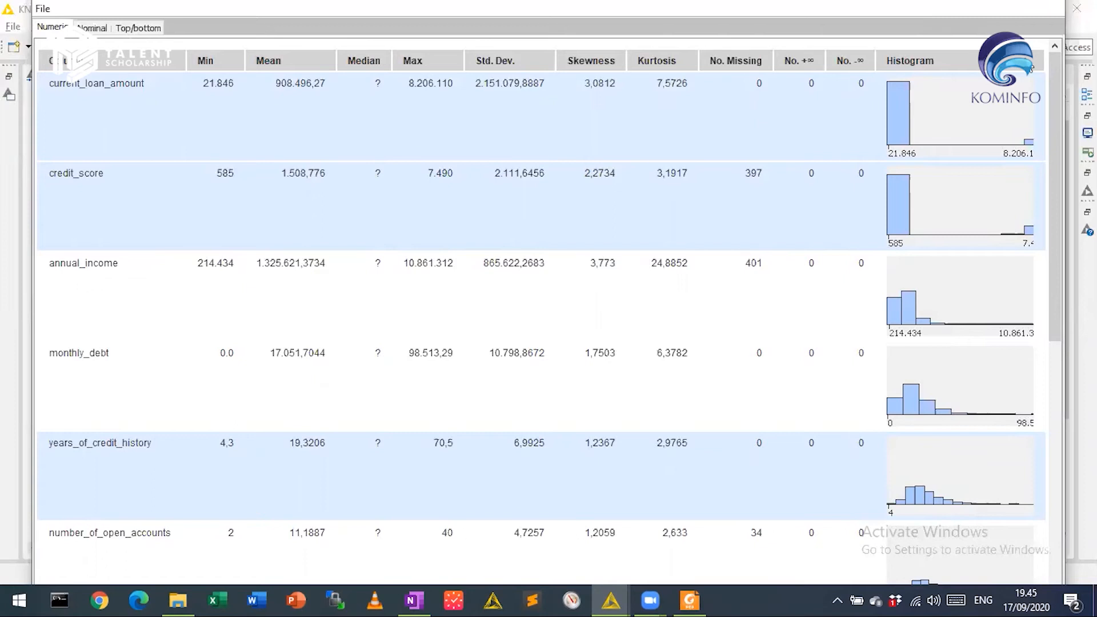
left_click(1050, 1)
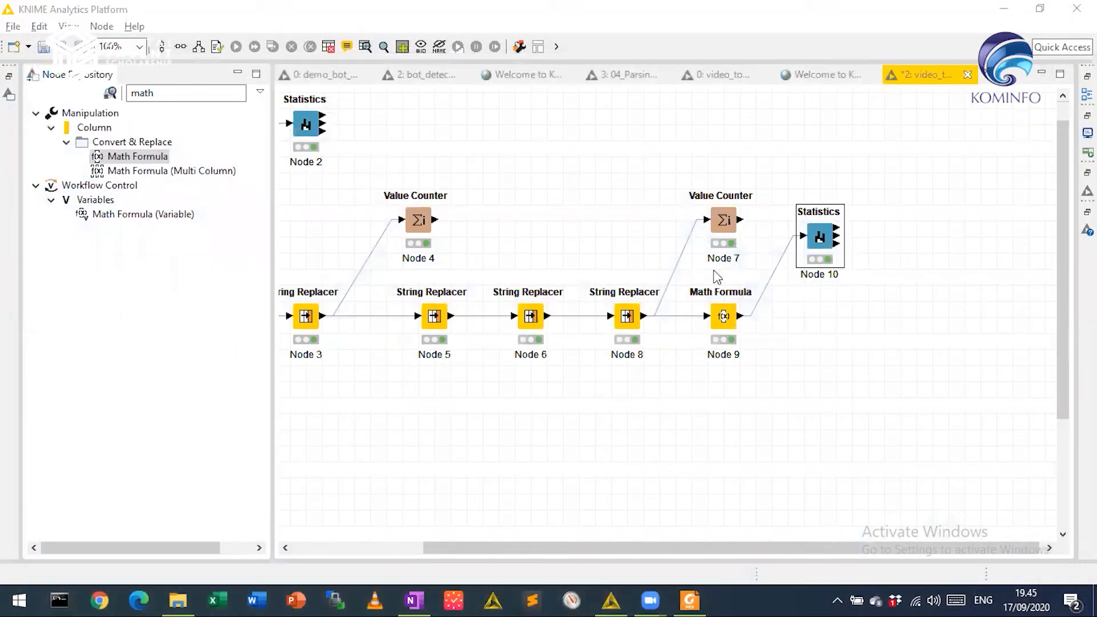
left_click(788, 355)
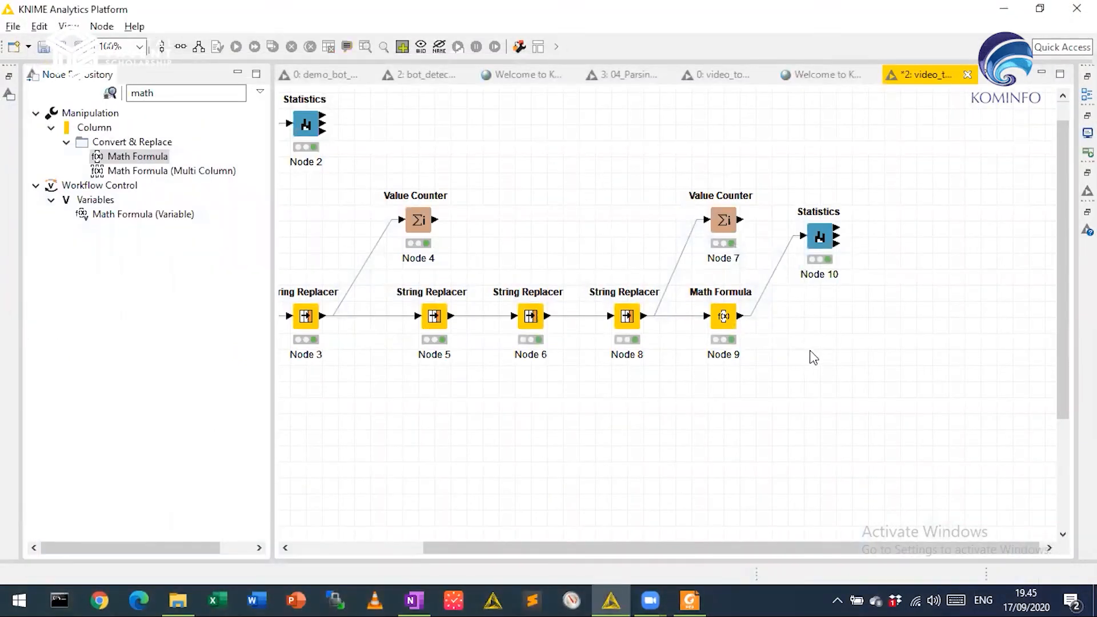
Step: Search the node repository for missing, add a Missing Value node right of the Math Formula node and connect them
scroll(623, 193, "up", 2)
left_click_drag(685, 546, 912, 468)
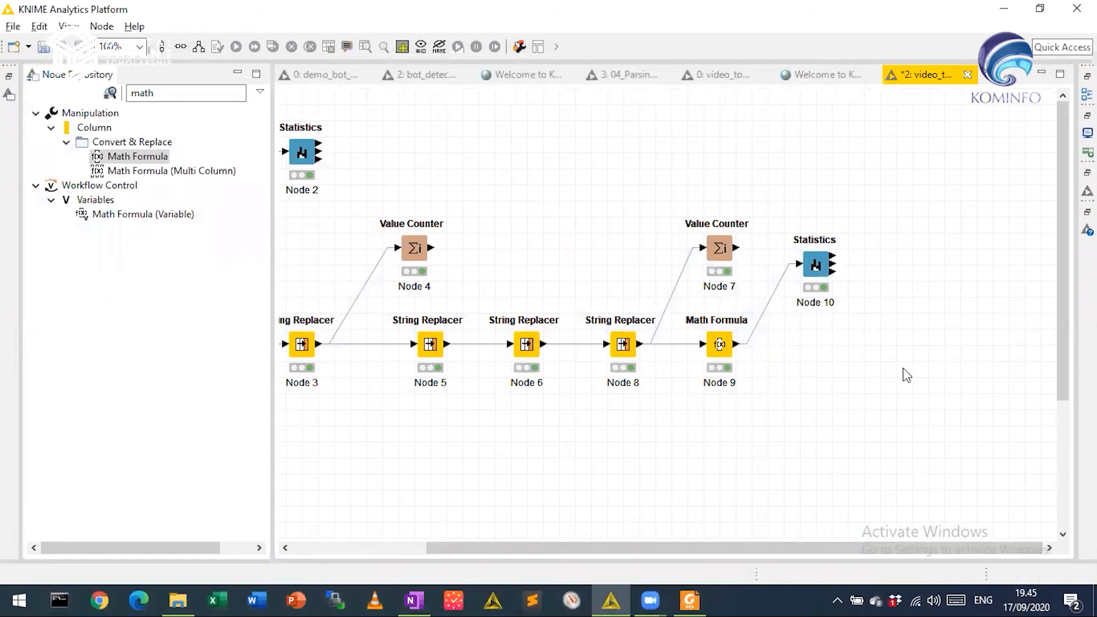
left_click(185, 96)
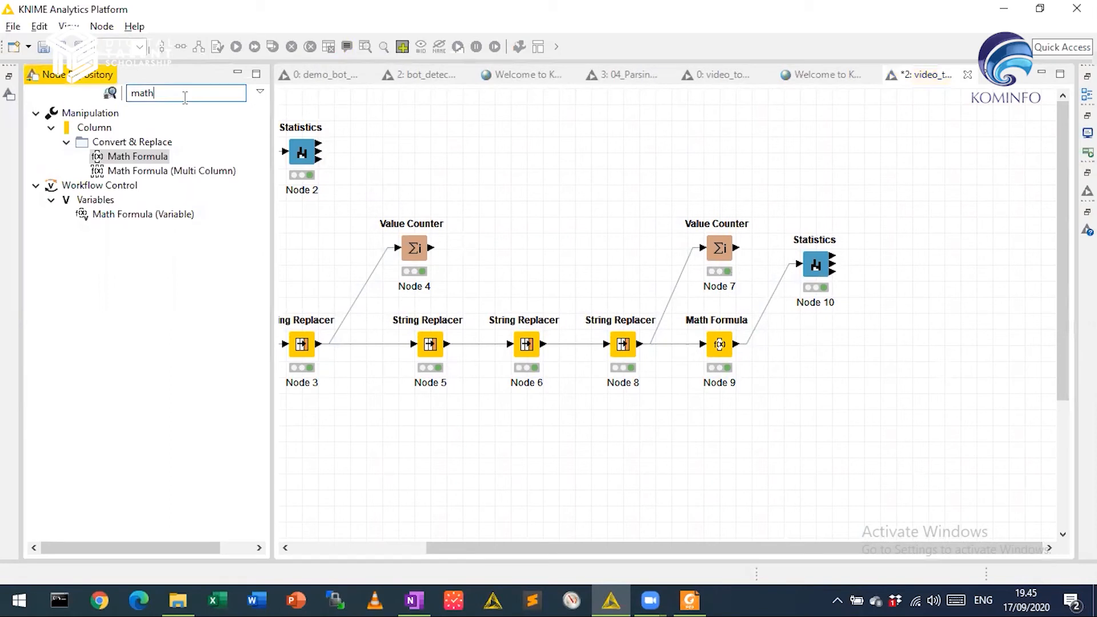
key("ctrl+a")
type("missing")
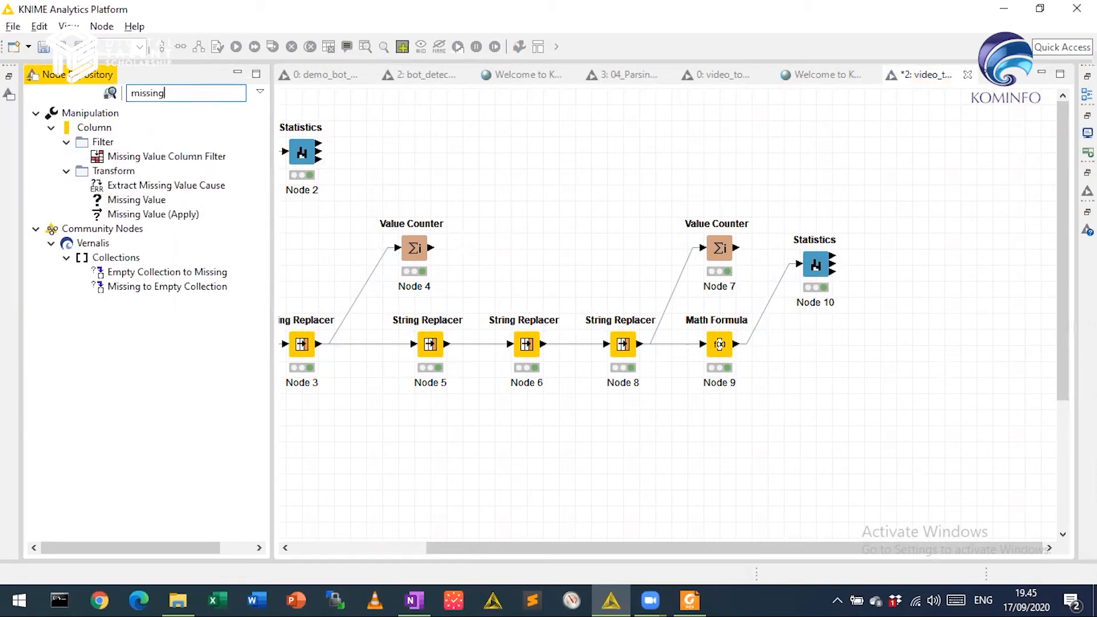
left_click_drag(138, 200, 839, 352)
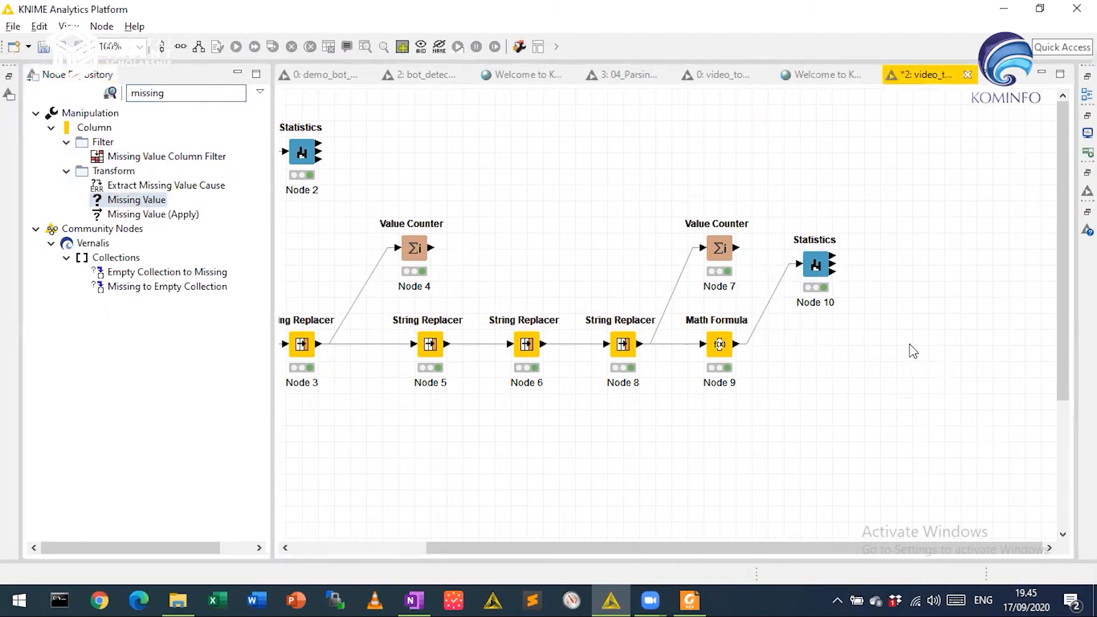
left_click_drag(738, 344, 818, 345)
Step: Open the Missing Value node's configuration and look through the default handling options for string columns
double_click(840, 347)
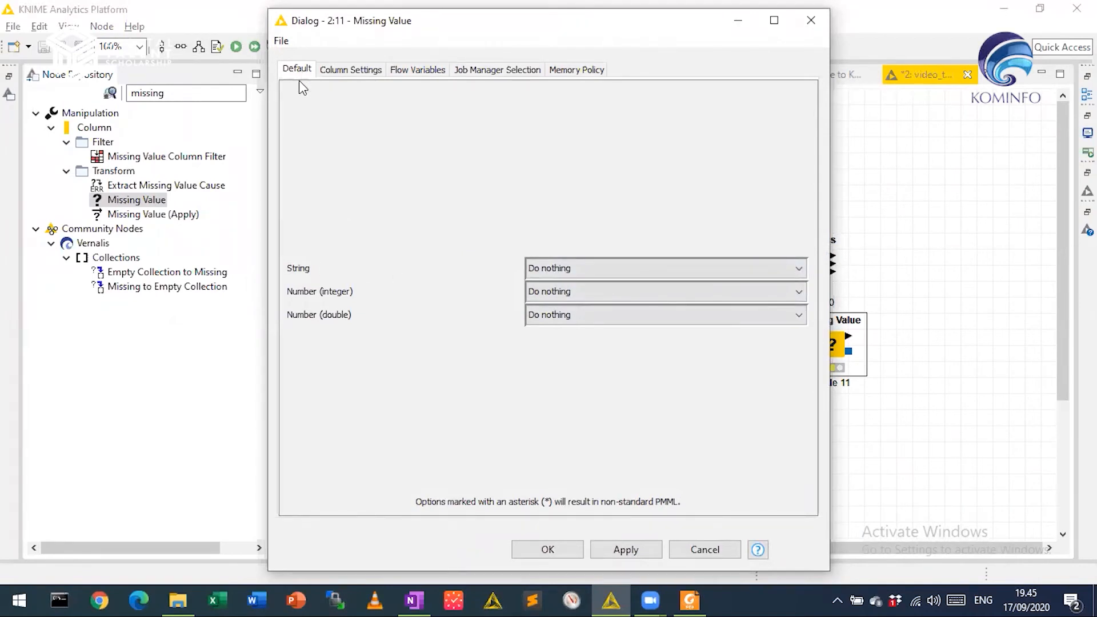
left_click(661, 271)
left_click(661, 271)
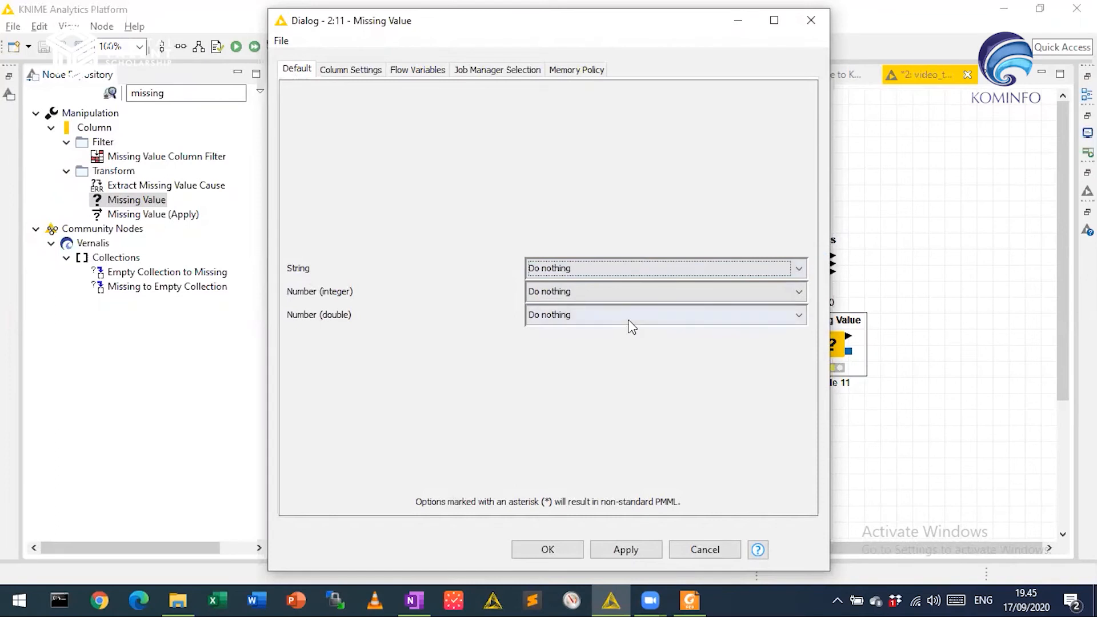
Step: Add a column-specific setting for loan_status and set its missing value handling to Remove Row*
left_click(356, 71)
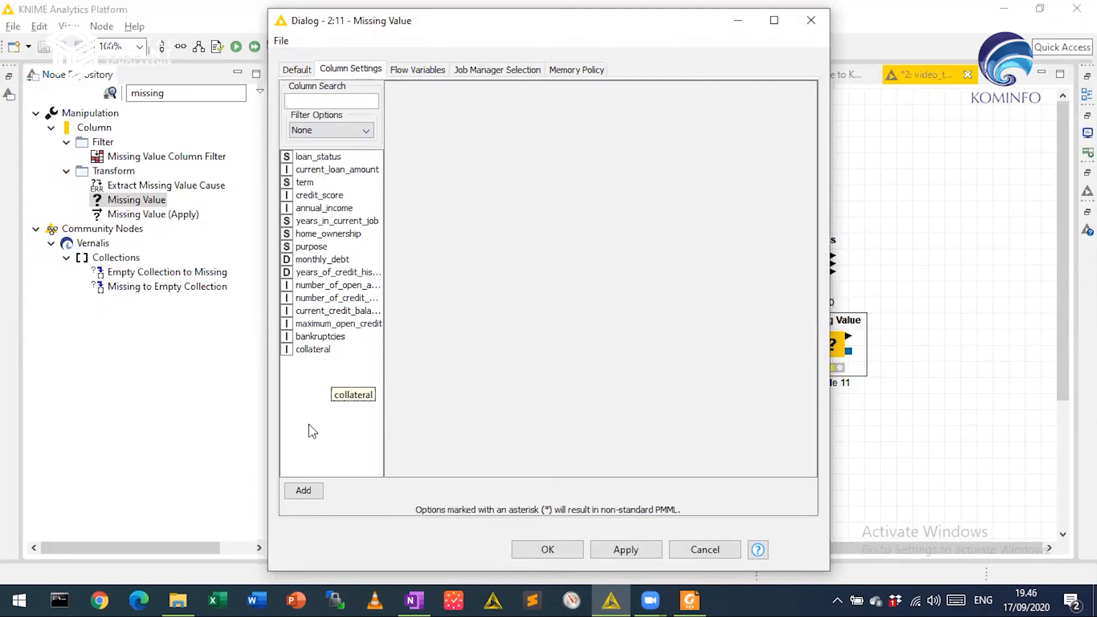
left_click(330, 158)
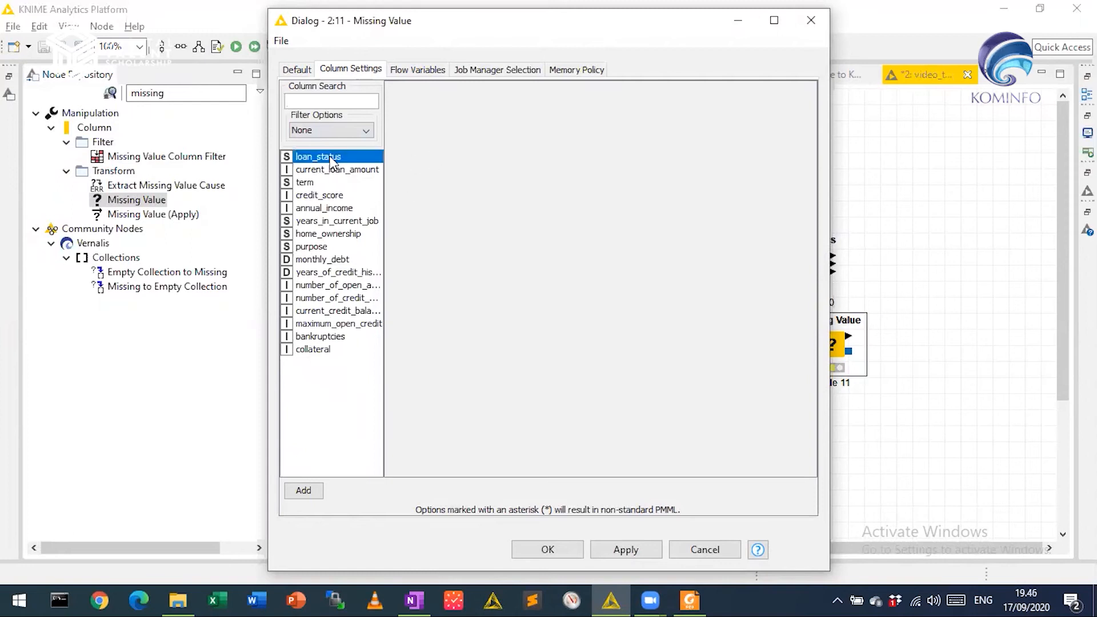
double_click(330, 159)
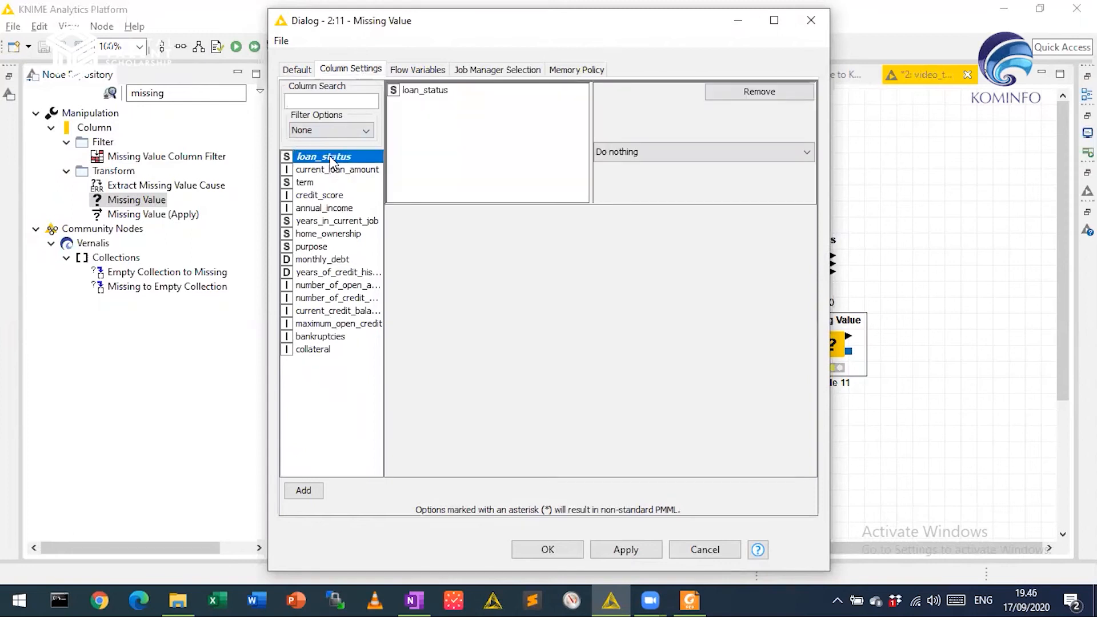
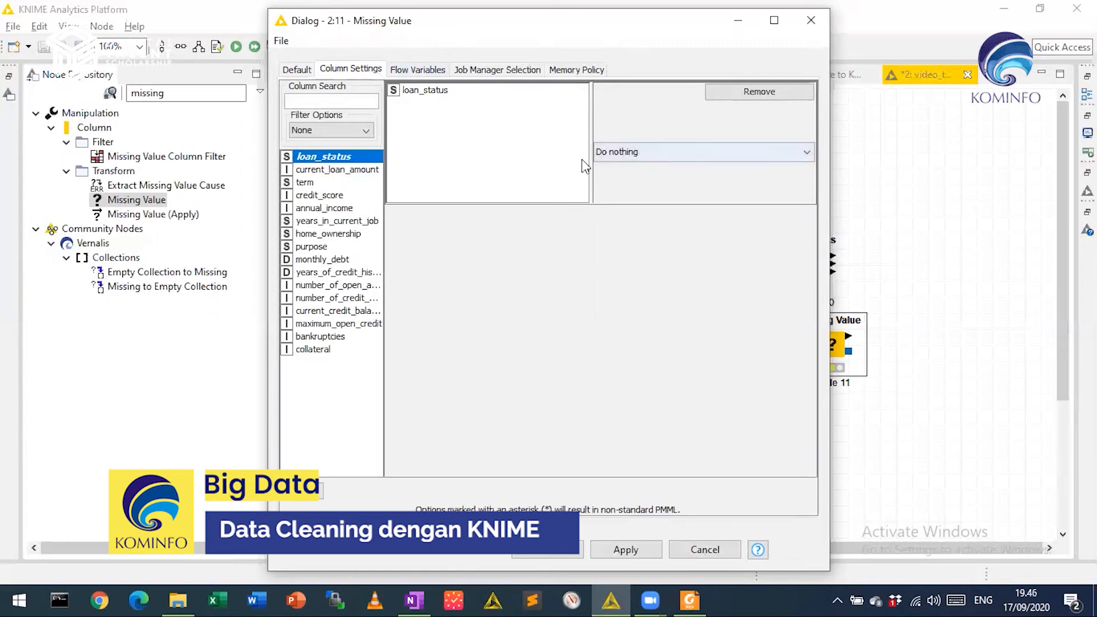
left_click(712, 157)
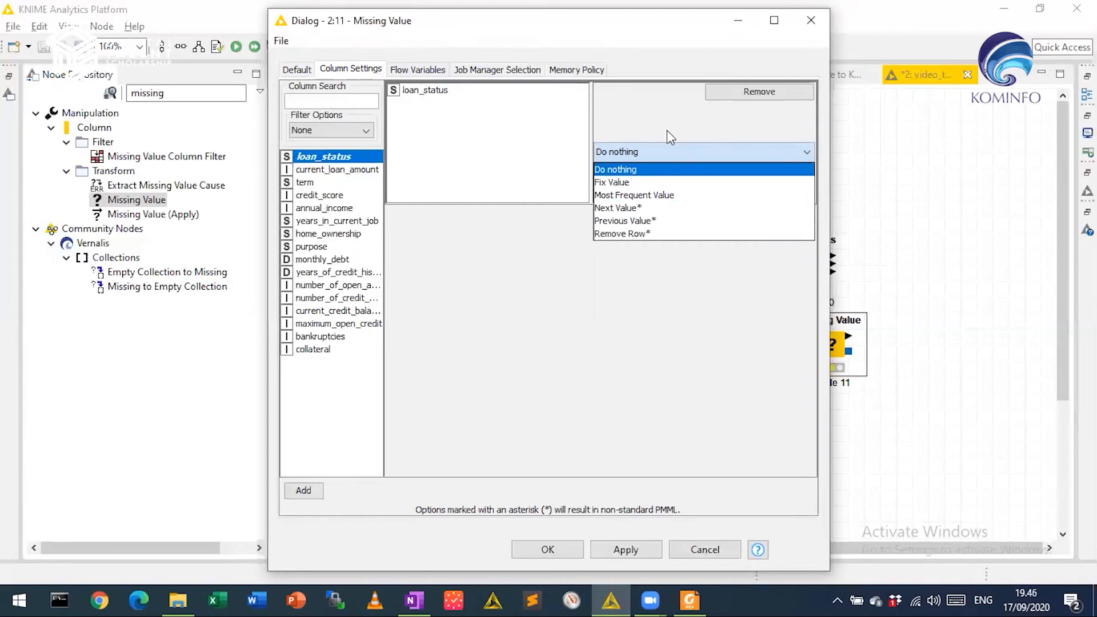
left_click(691, 234)
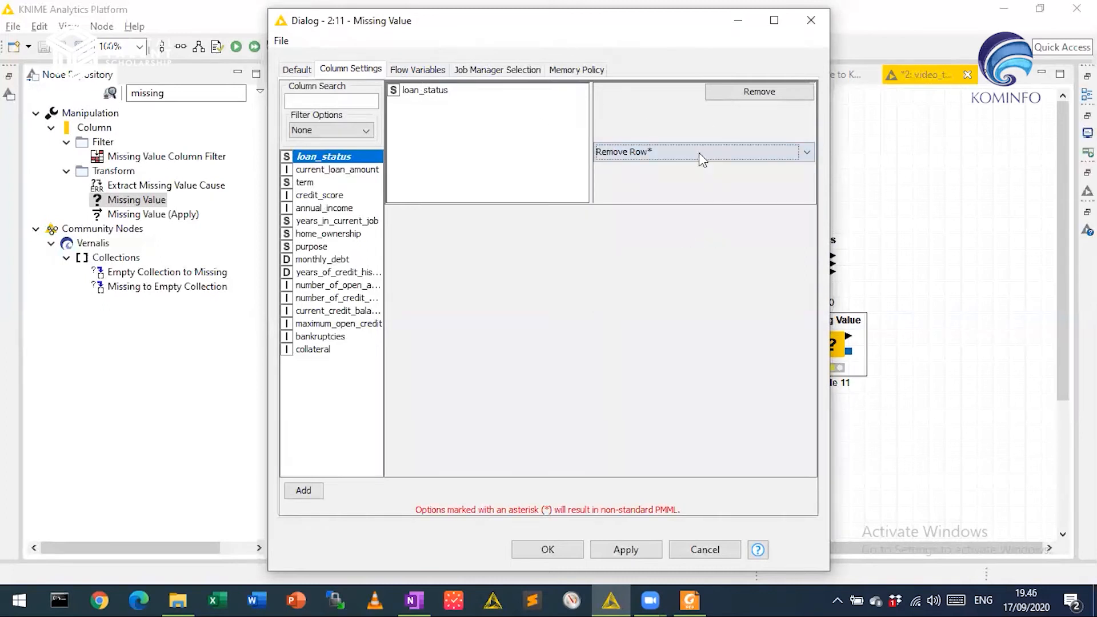
left_click(542, 140)
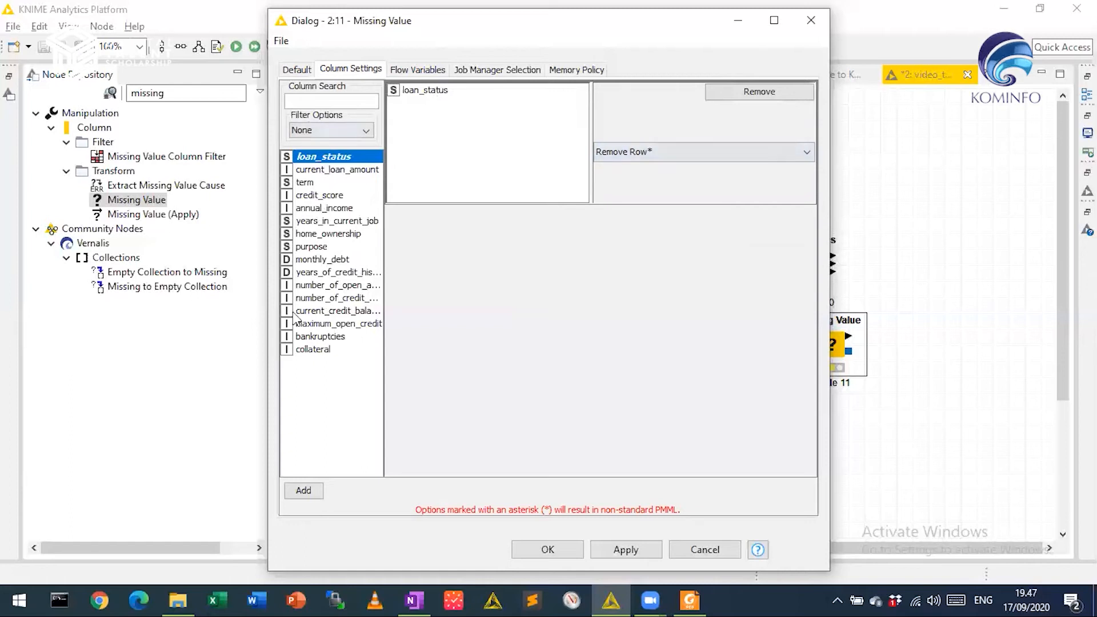
Step: Add a column-specific setting for years_in_current_job that replaces missing values with the fixed value n/a
left_click(341, 273)
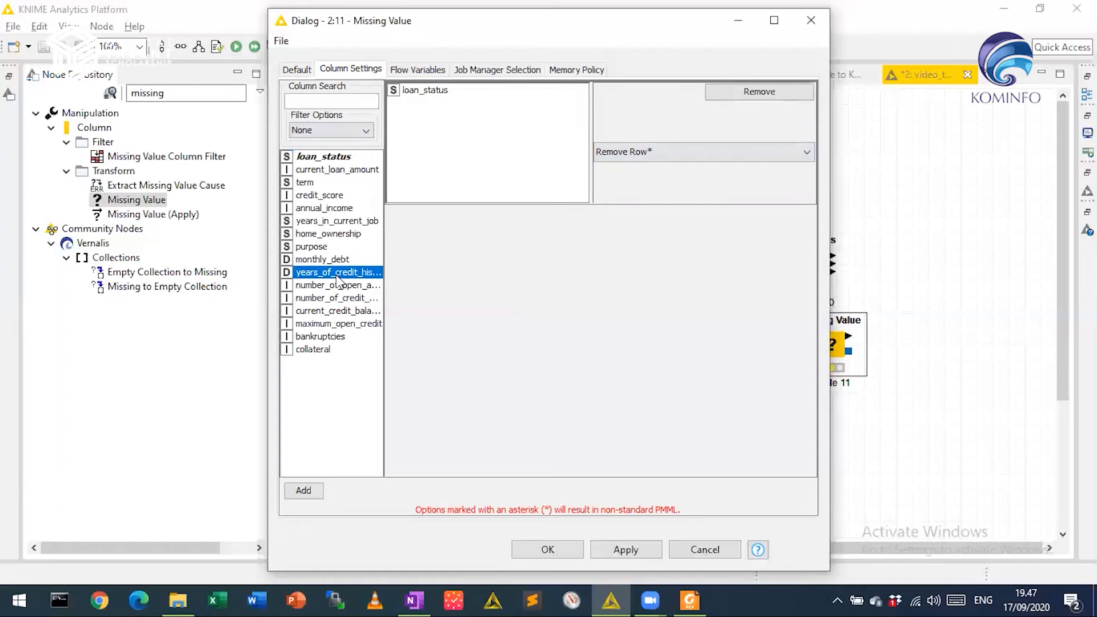
double_click(358, 222)
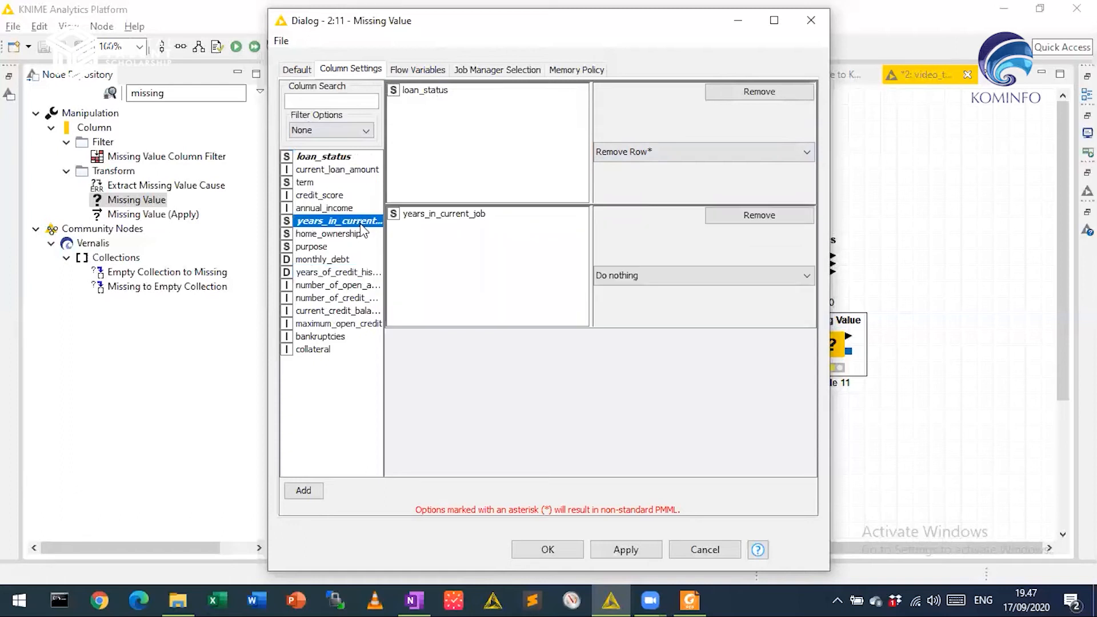
left_click(711, 276)
left_click(711, 275)
left_click(711, 275)
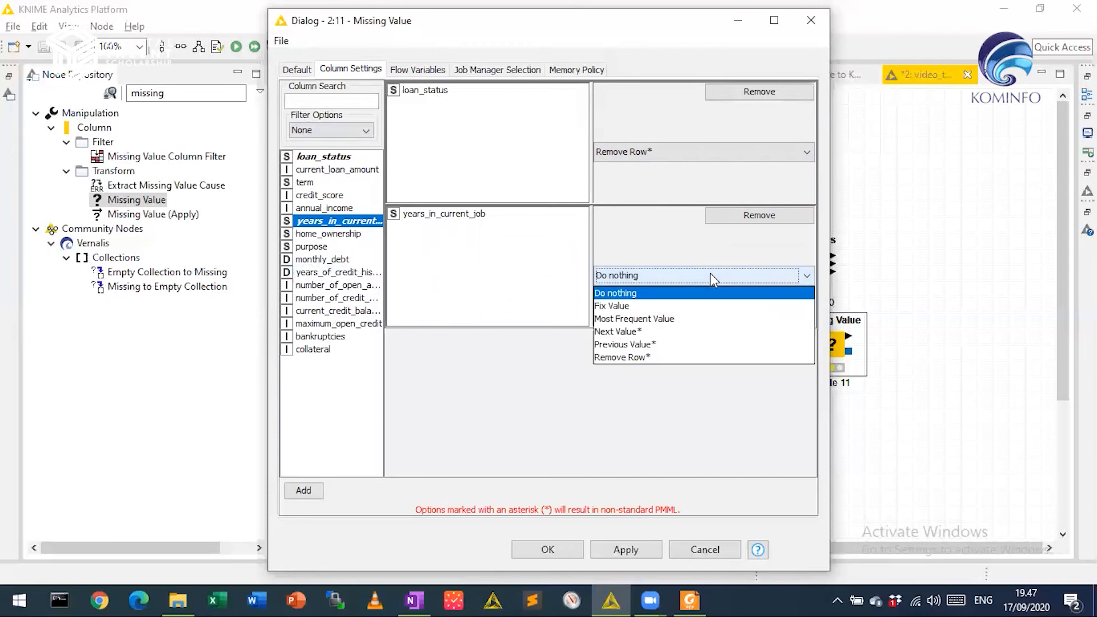
left_click(723, 309)
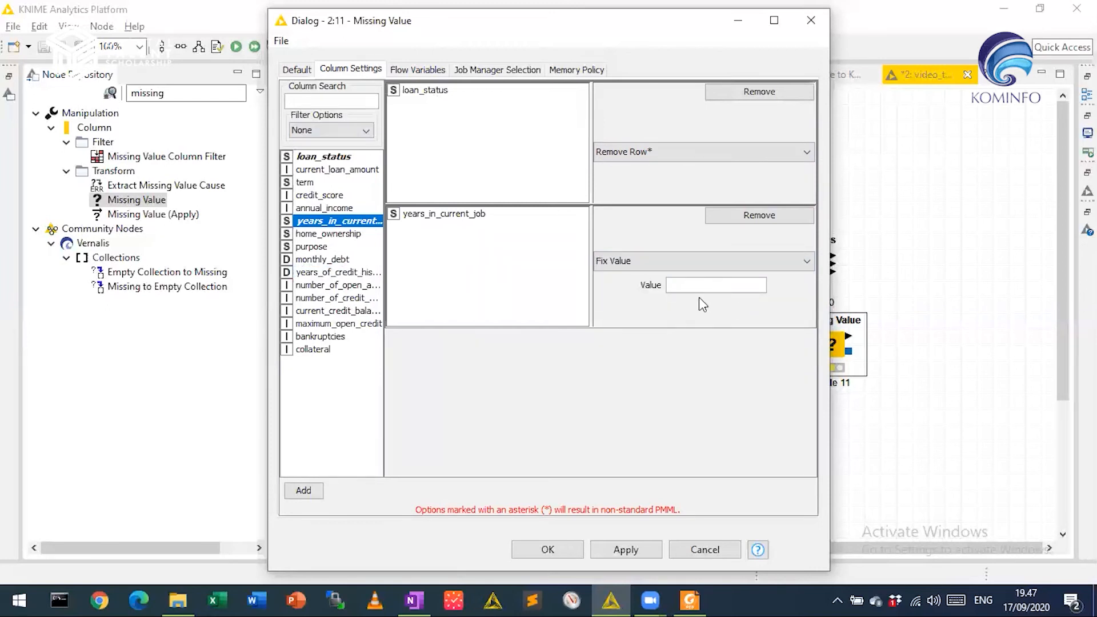
type("n/a")
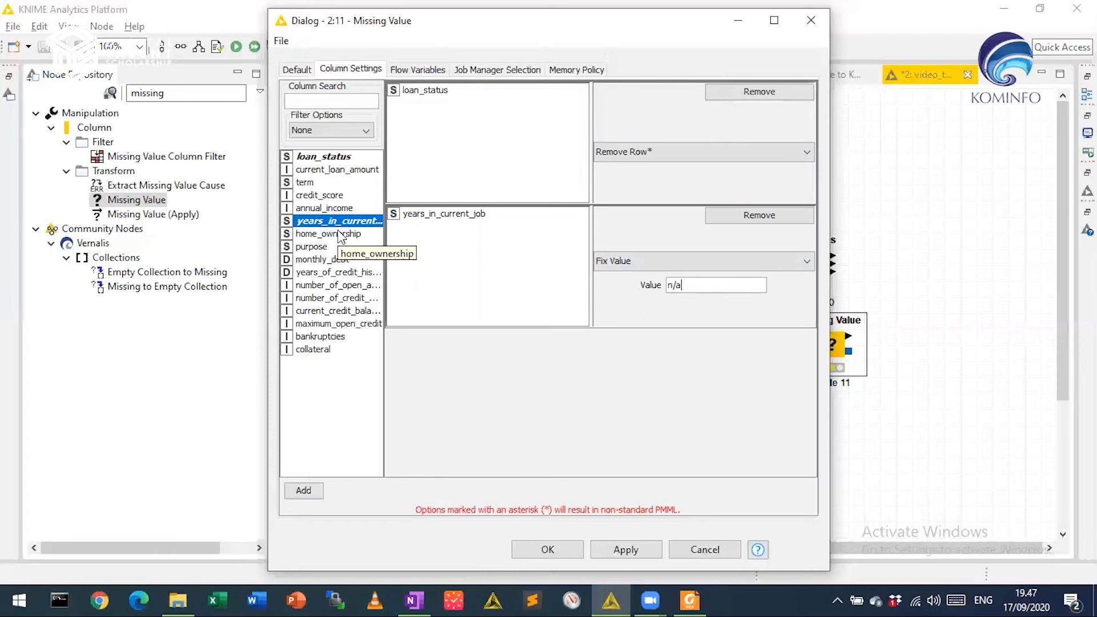
Step: Add a column-specific setting for collateral and set its missing value handling to Most Frequent Value
double_click(324, 350)
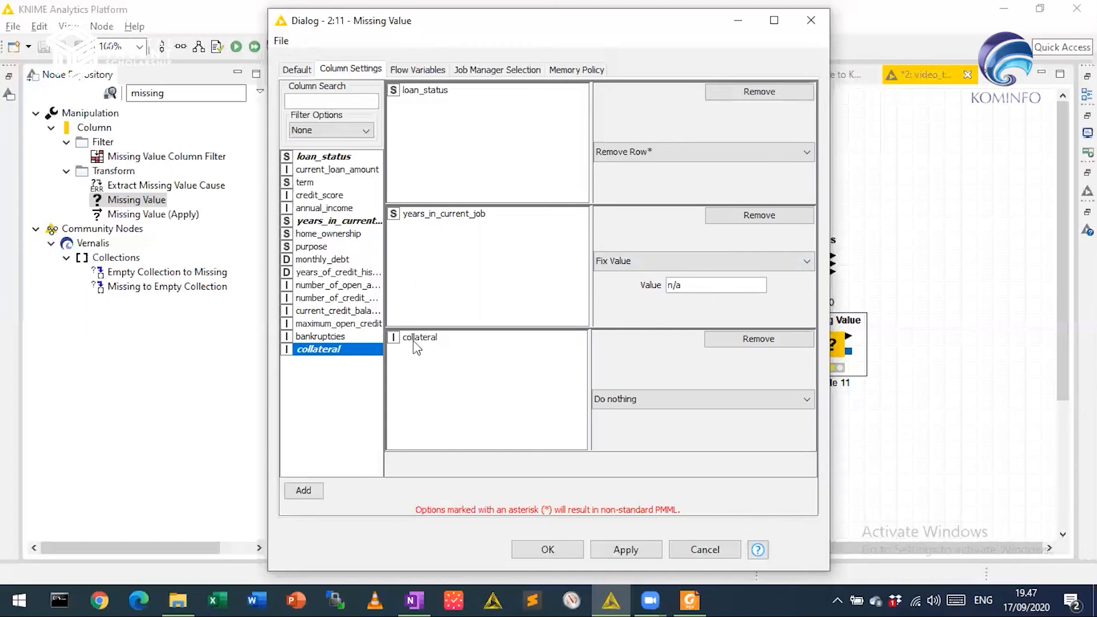
left_click(692, 397)
left_click(692, 397)
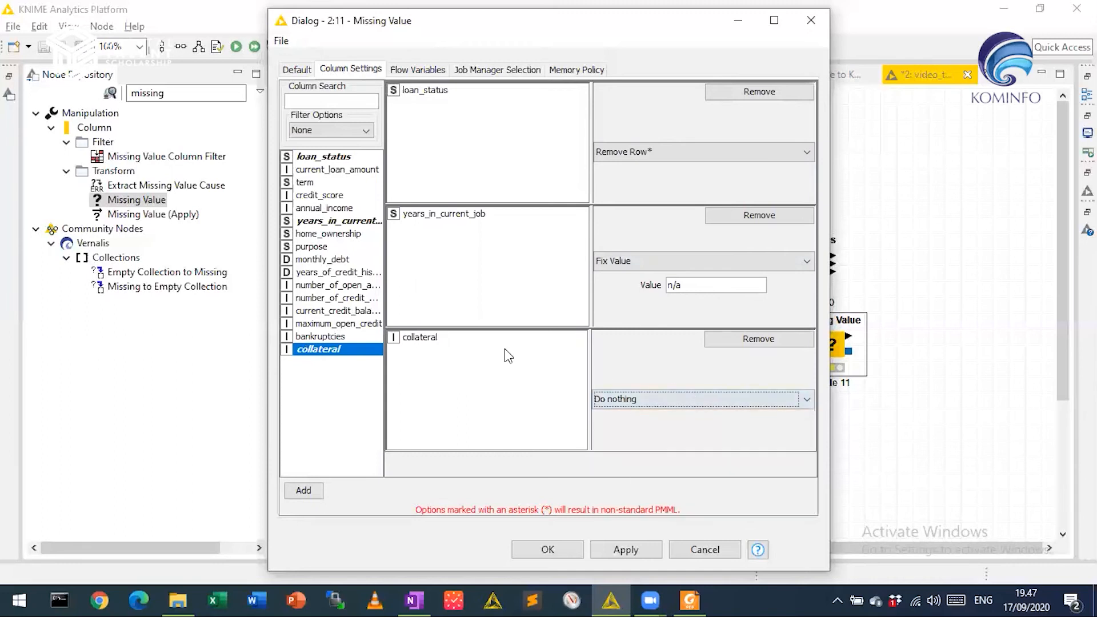
left_click(706, 400)
mouse_move(807, 439)
left_mouse_down()
mouse_move(807, 468)
mouse_move(809, 453)
left_mouse_up()
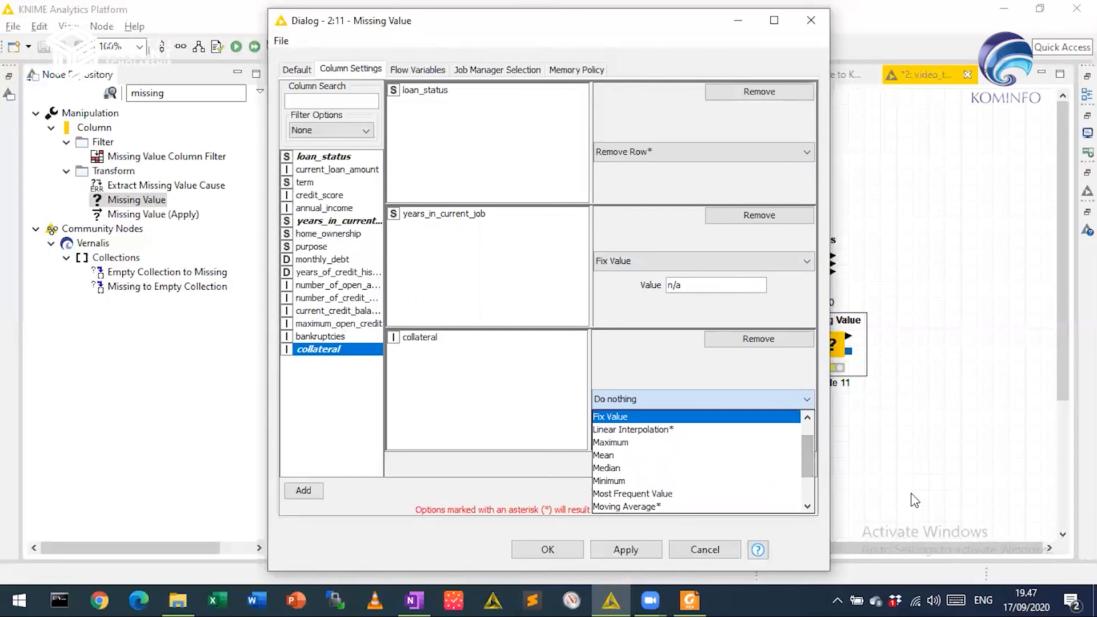
mouse_move(805, 459)
left_mouse_down()
mouse_move(807, 448)
mouse_move(811, 473)
mouse_move(811, 448)
mouse_move(809, 469)
left_mouse_up()
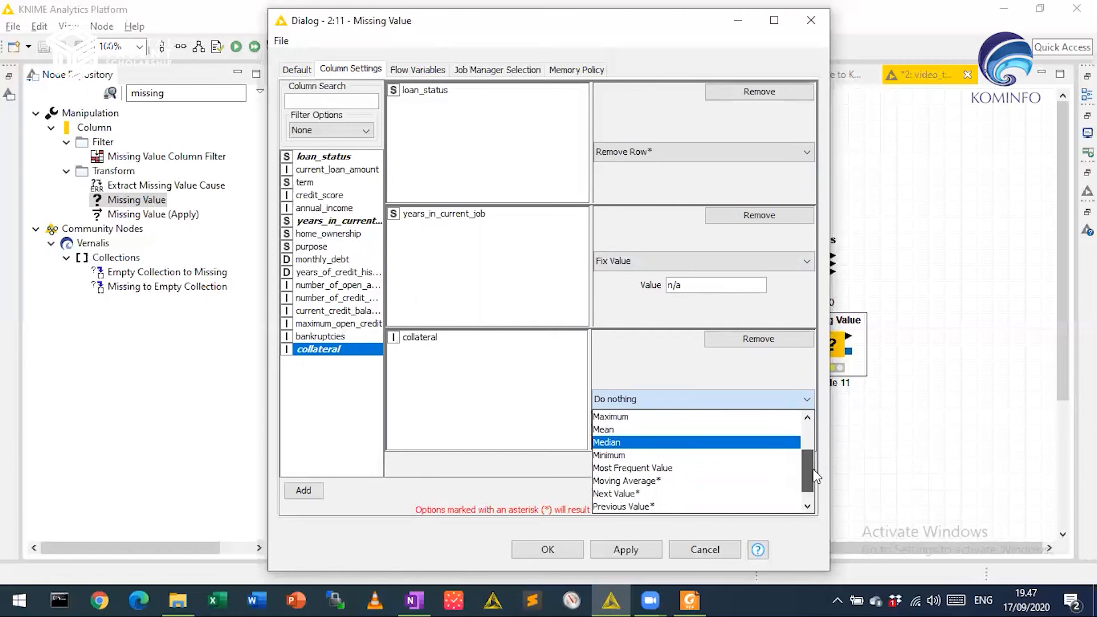
left_click(735, 468)
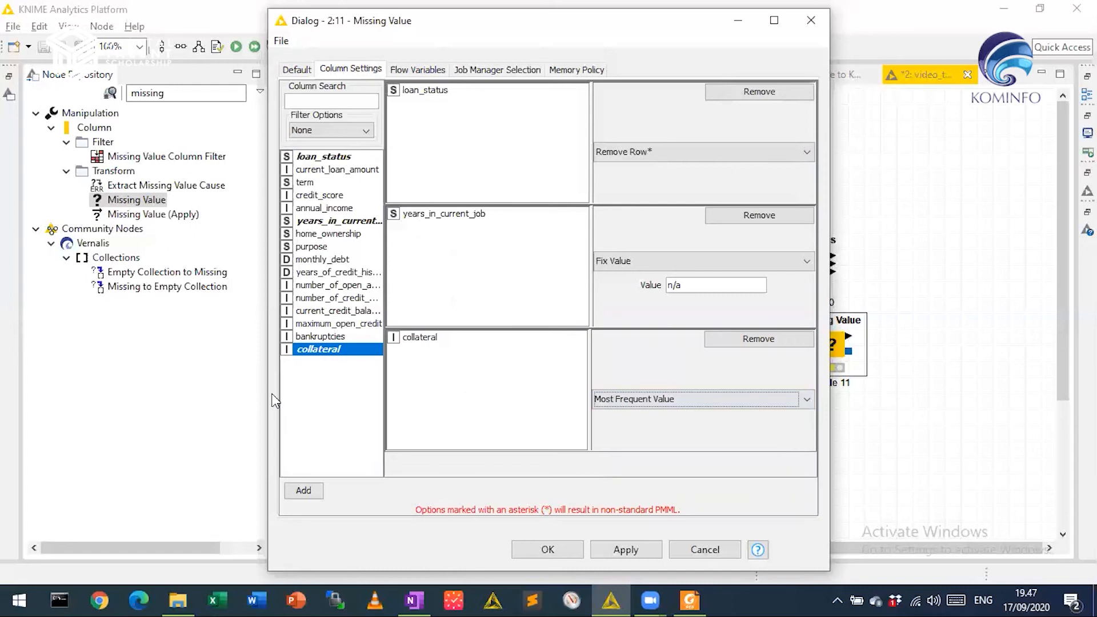
Step: Add a column-specific setting for credit_score and set its missing value handling to Mean
double_click(333, 196)
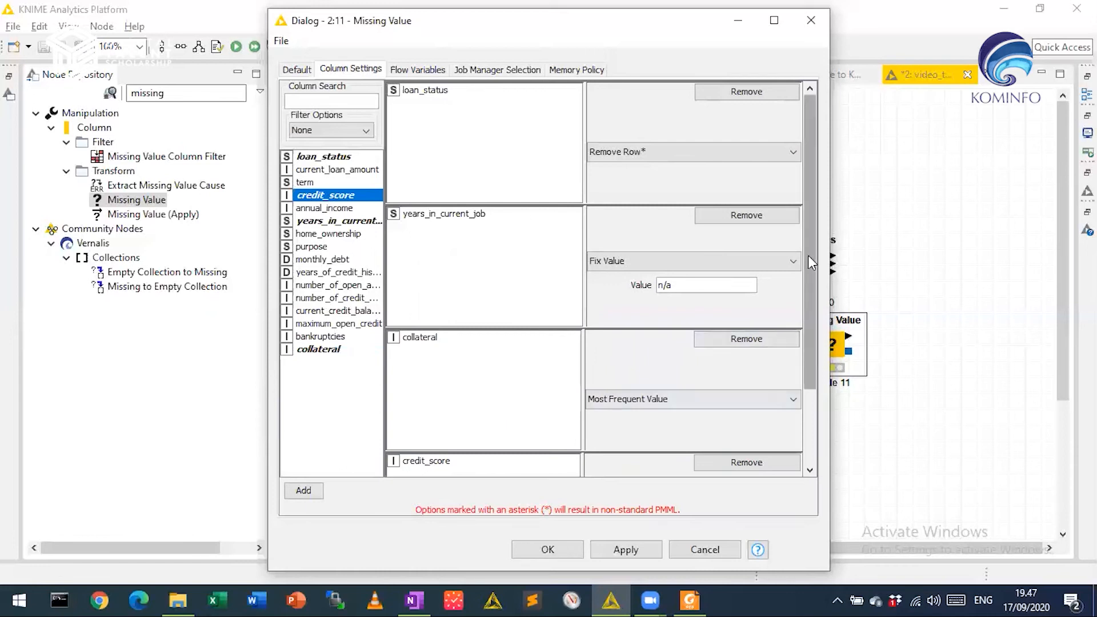
left_click_drag(808, 255, 807, 441)
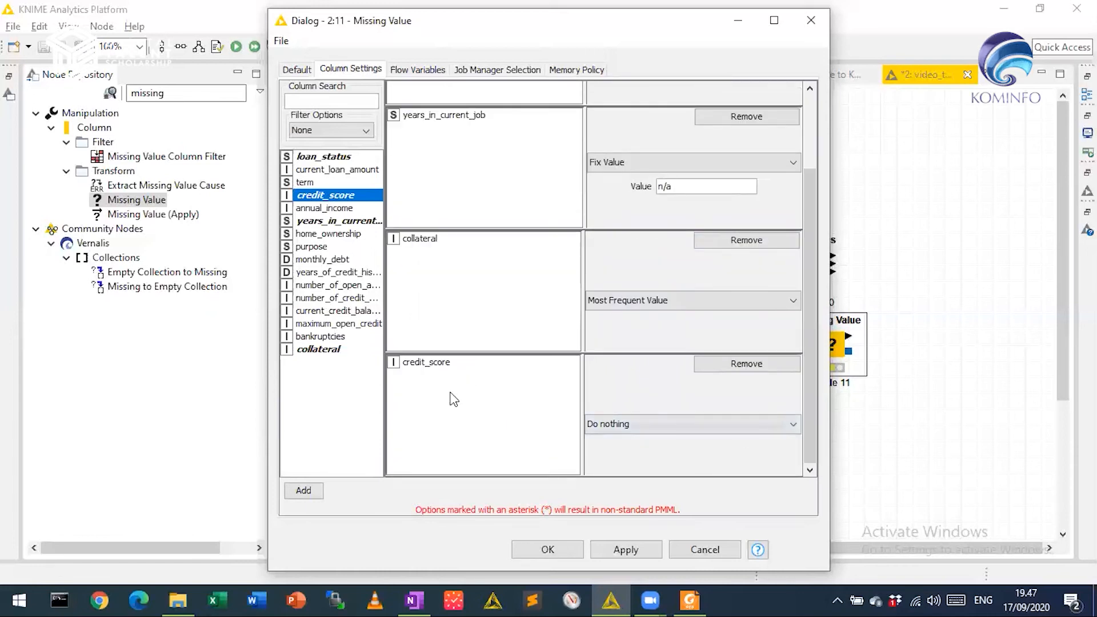
left_click(708, 432)
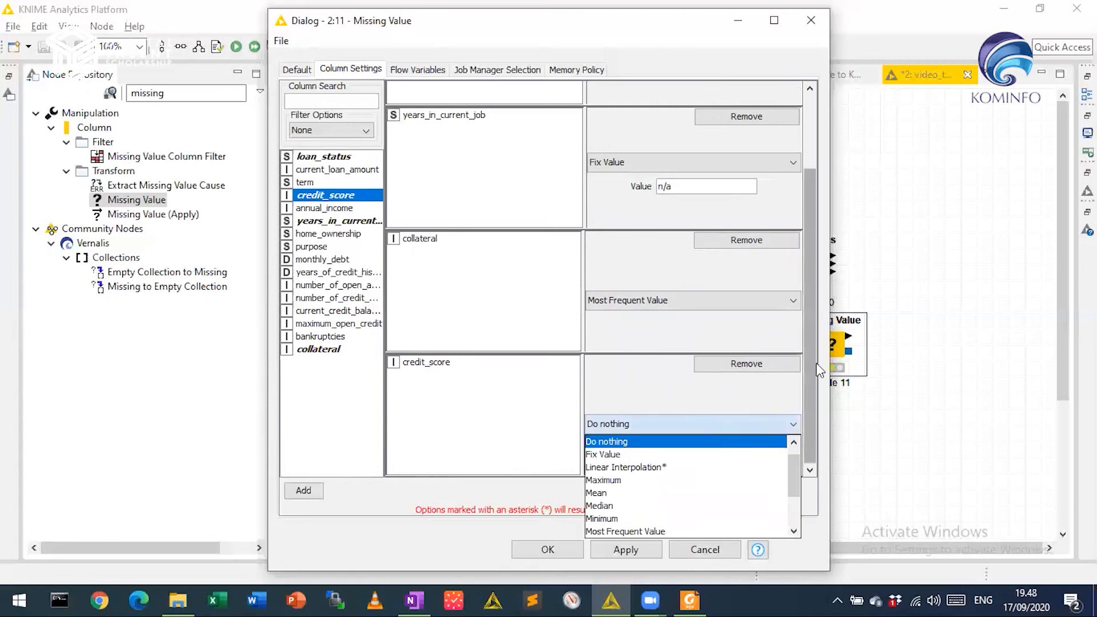
left_click(813, 420)
left_click(743, 429)
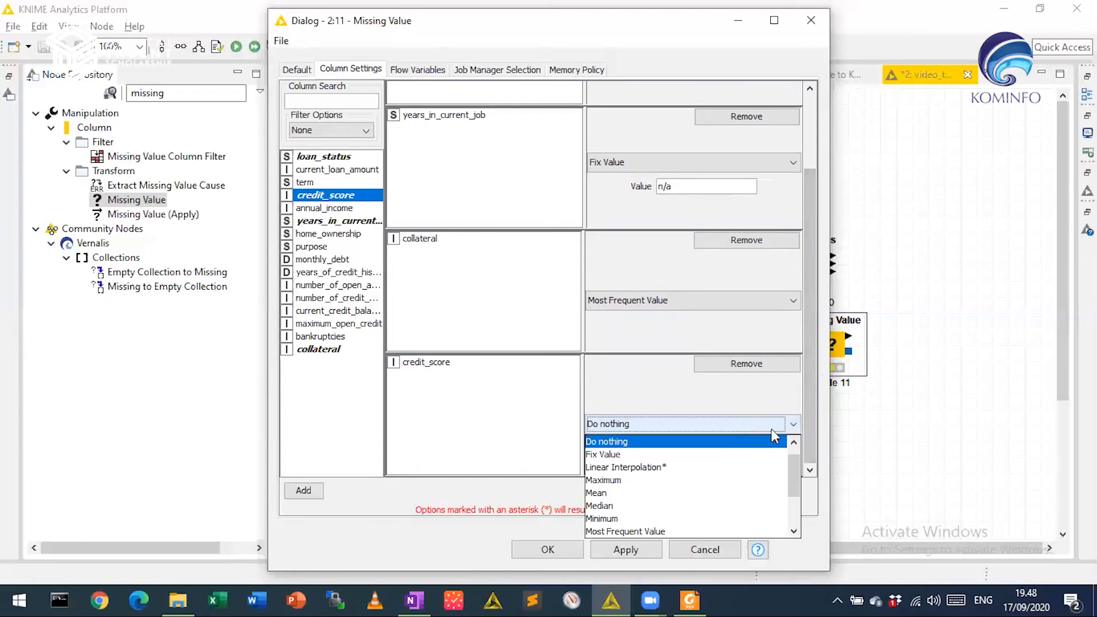
left_click_drag(793, 462, 794, 487)
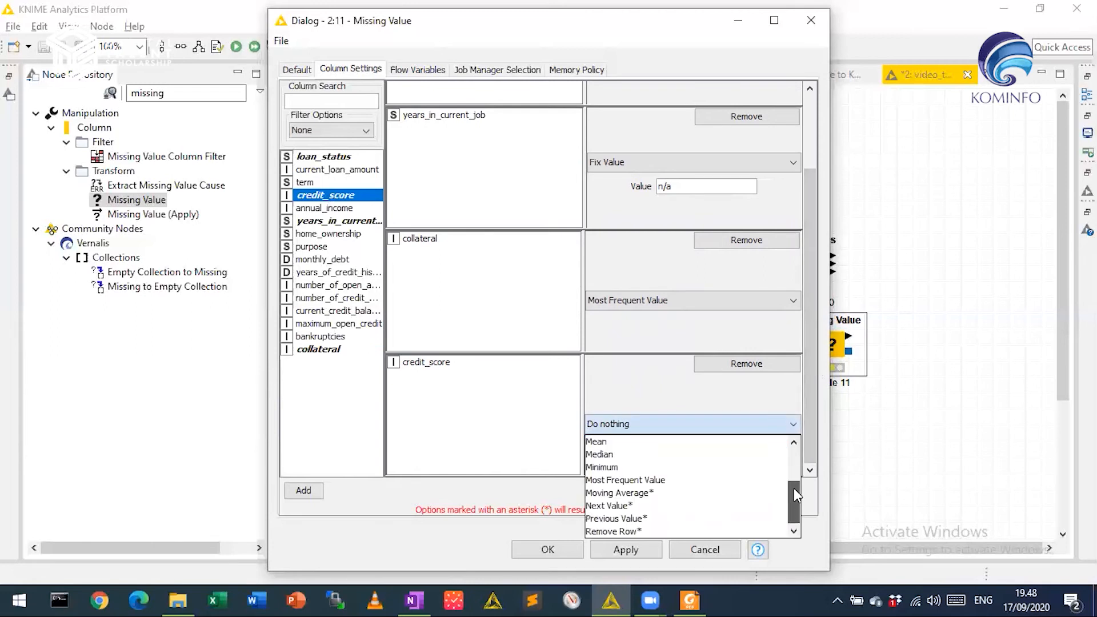
left_click(663, 443)
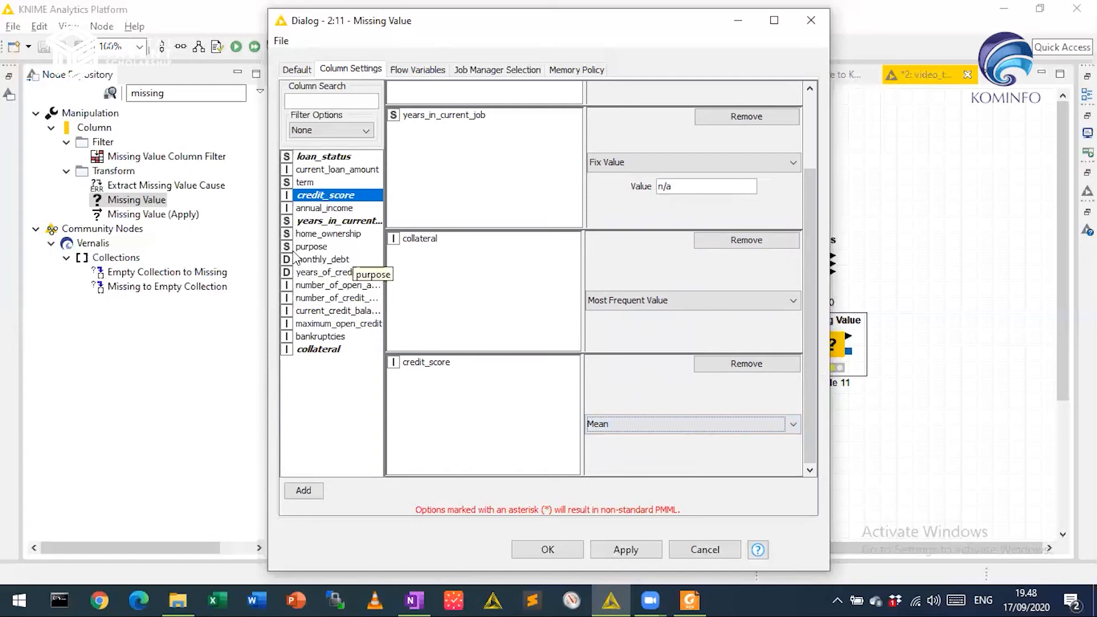
Step: Add a column-specific setting for annual_income and set its missing value handling to Mean
left_click(337, 208)
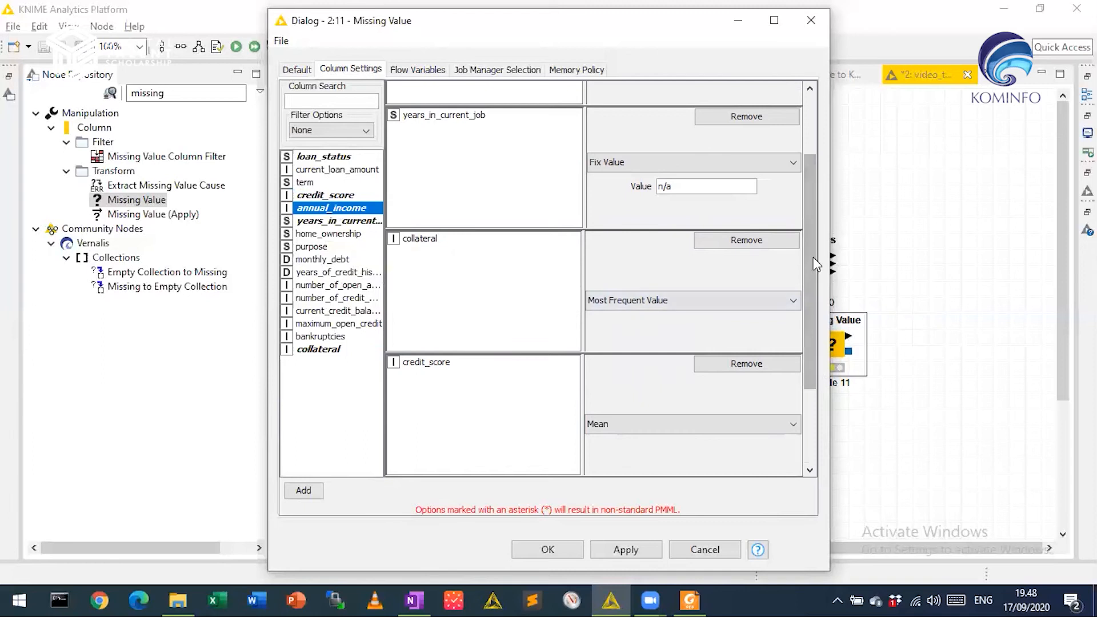
left_click_drag(811, 257, 806, 438)
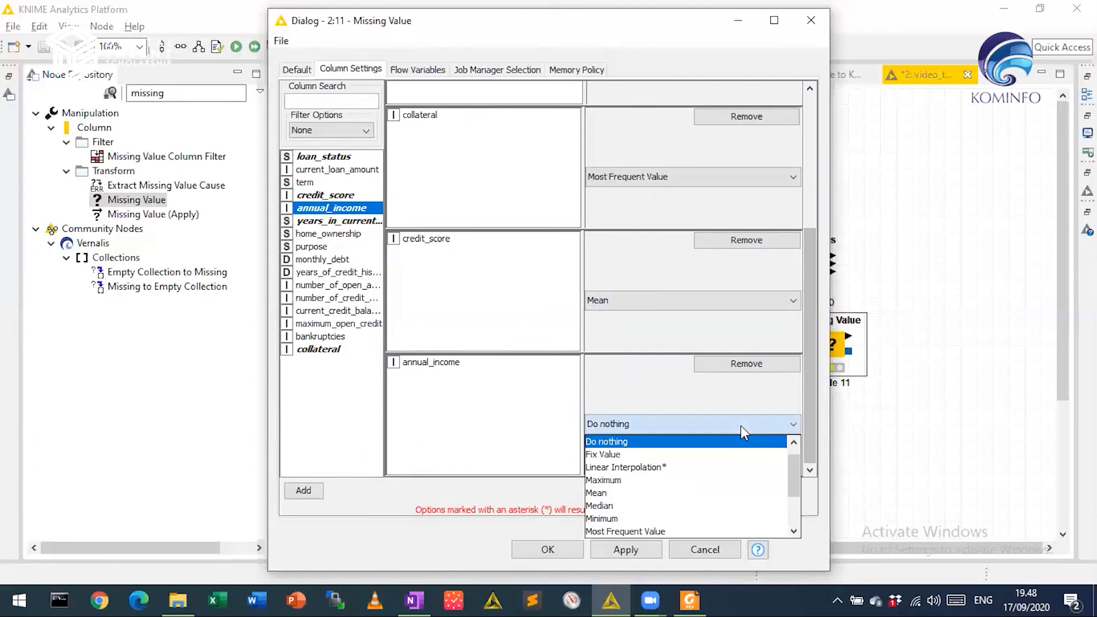
left_click(734, 494)
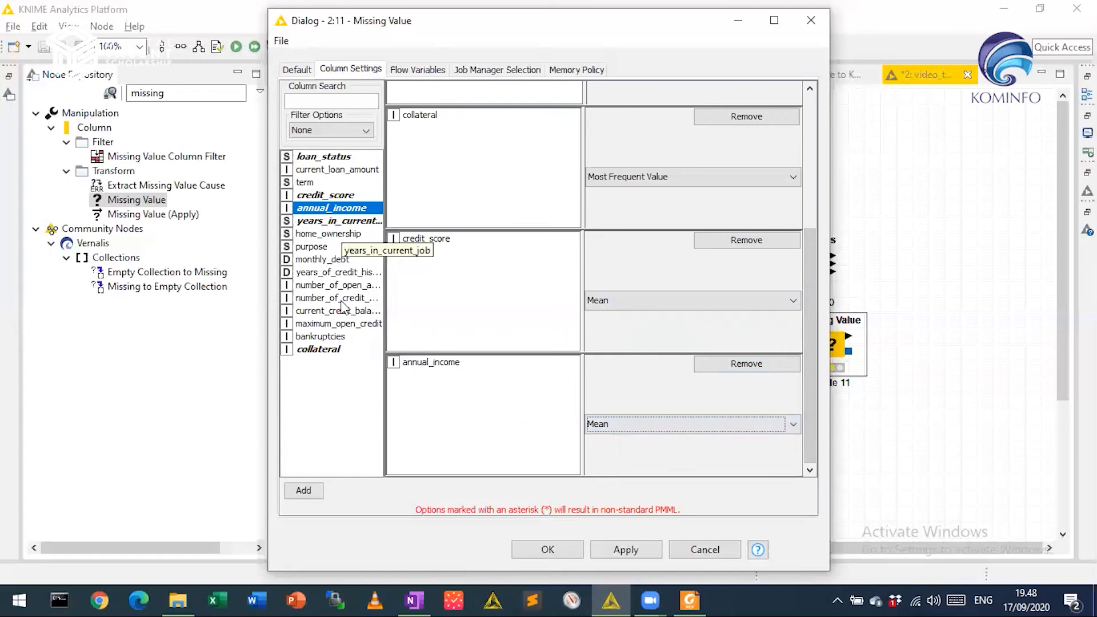
Step: Add a column-specific setting for number_of_open_accounts and set its missing value handling to Median
double_click(350, 285)
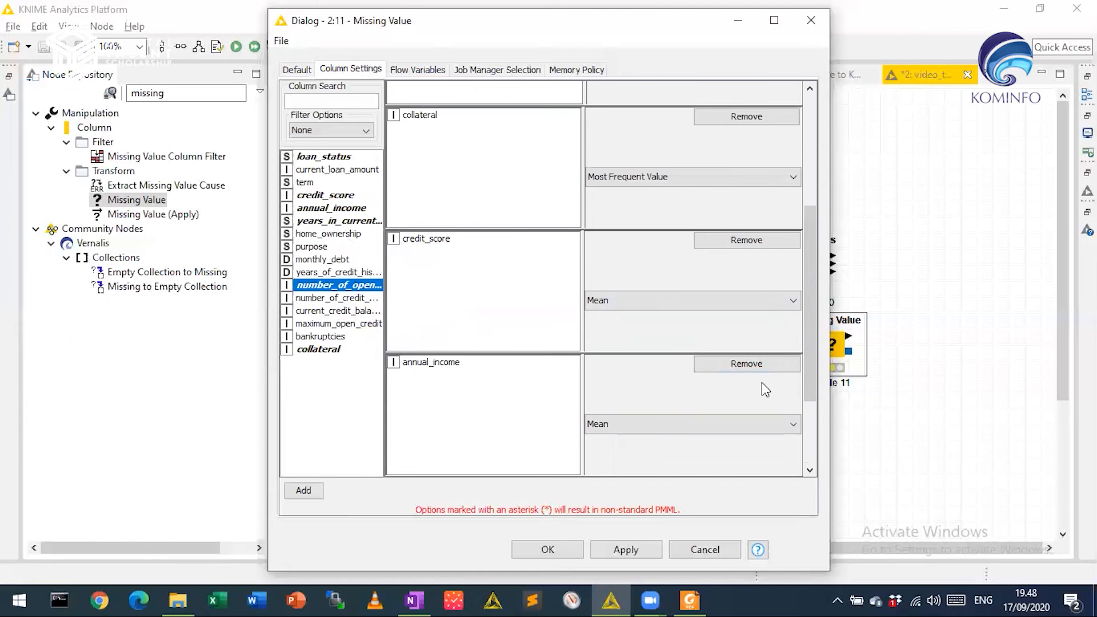
scroll(782, 354, "down", 3)
left_click(684, 429)
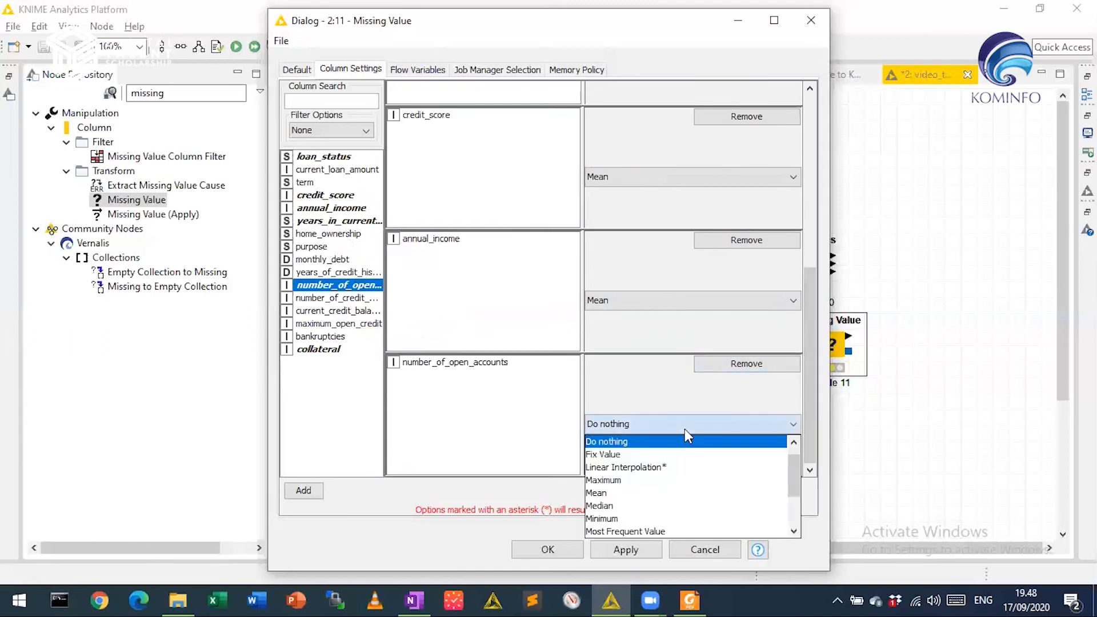
left_click(363, 360)
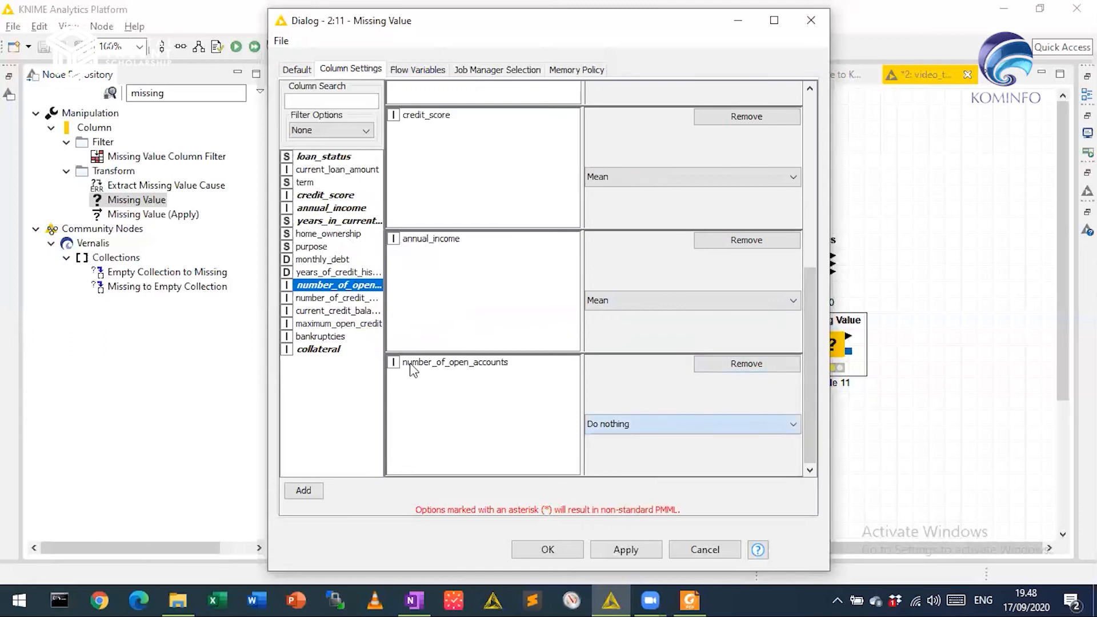
left_click(691, 423)
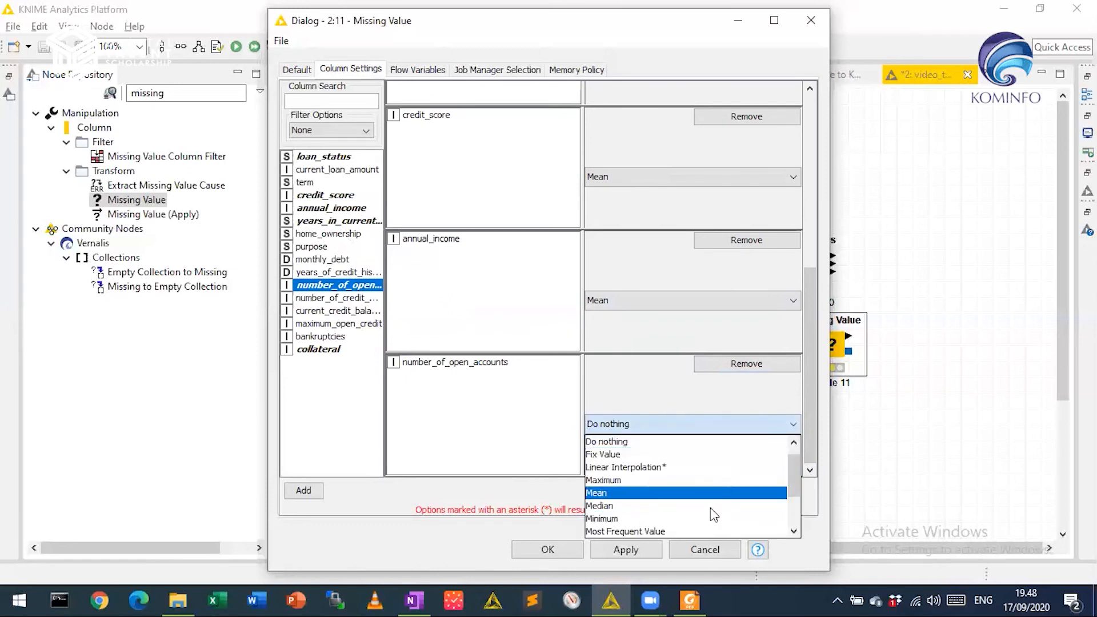
left_click(724, 505)
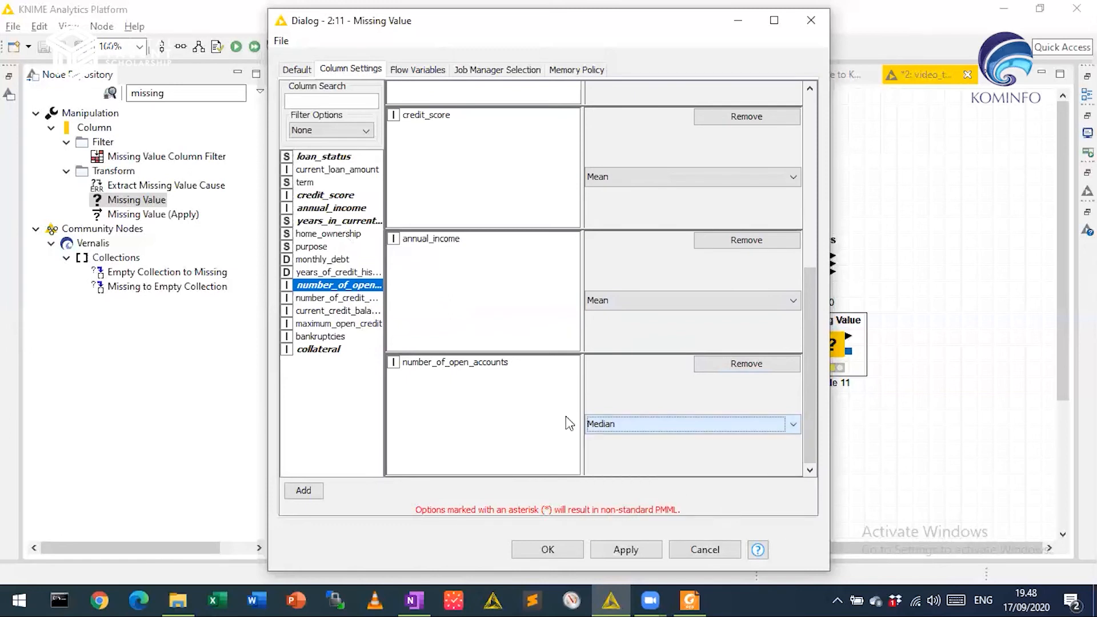
Step: Accept the column settings and execute the Missing Value node
left_click_drag(809, 277, 816, 407)
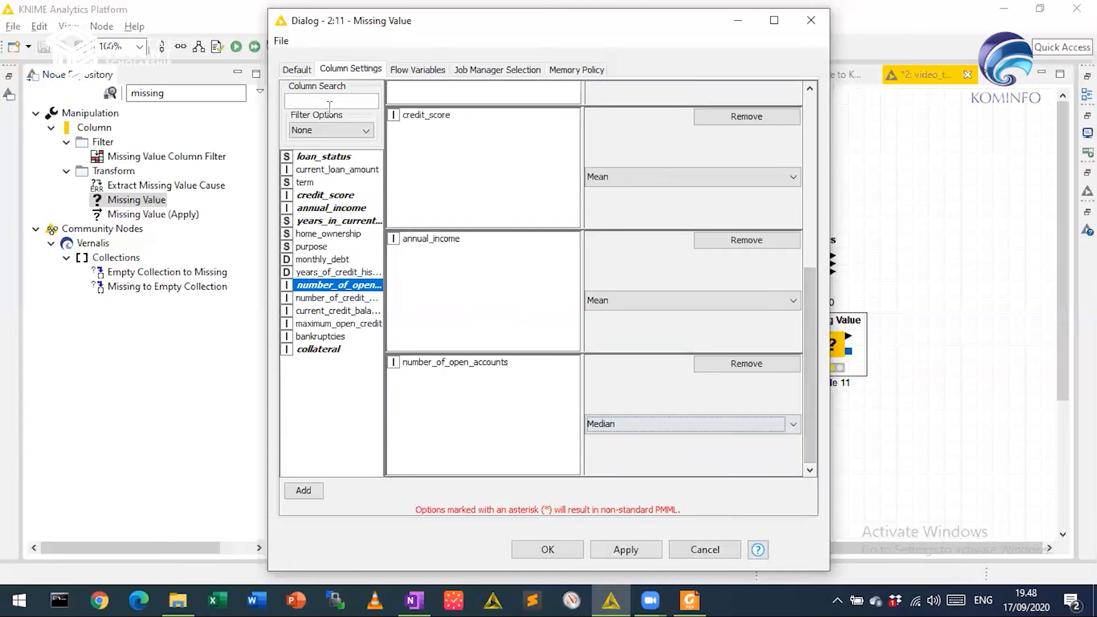
left_click(567, 546, "ctrl")
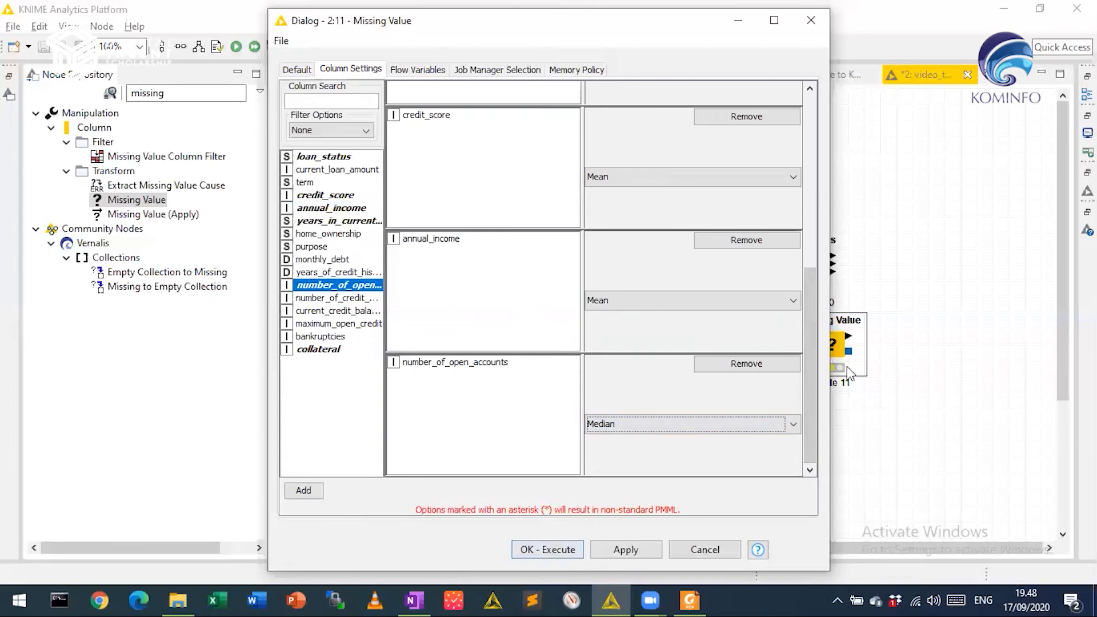
mouse_move(834, 371)
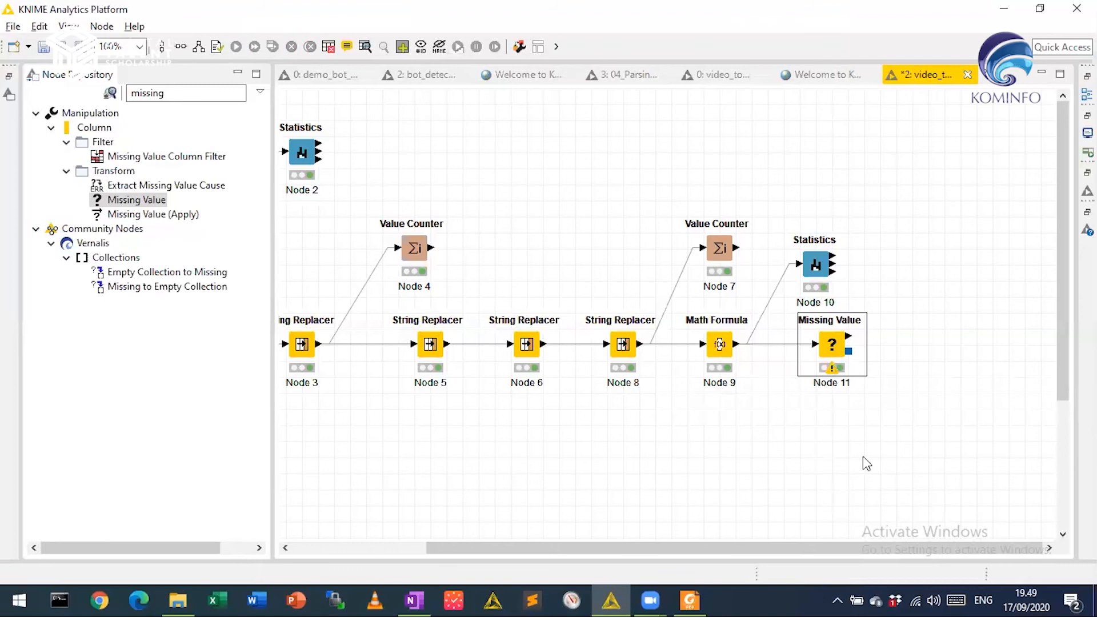
Step: Move the Statistics node above the Missing Value node slightly higher, duplicate it, and connect the Missing Value output to the copy
left_click(819, 244)
left_click_drag(818, 269, 818, 237)
key("ctrl+c")
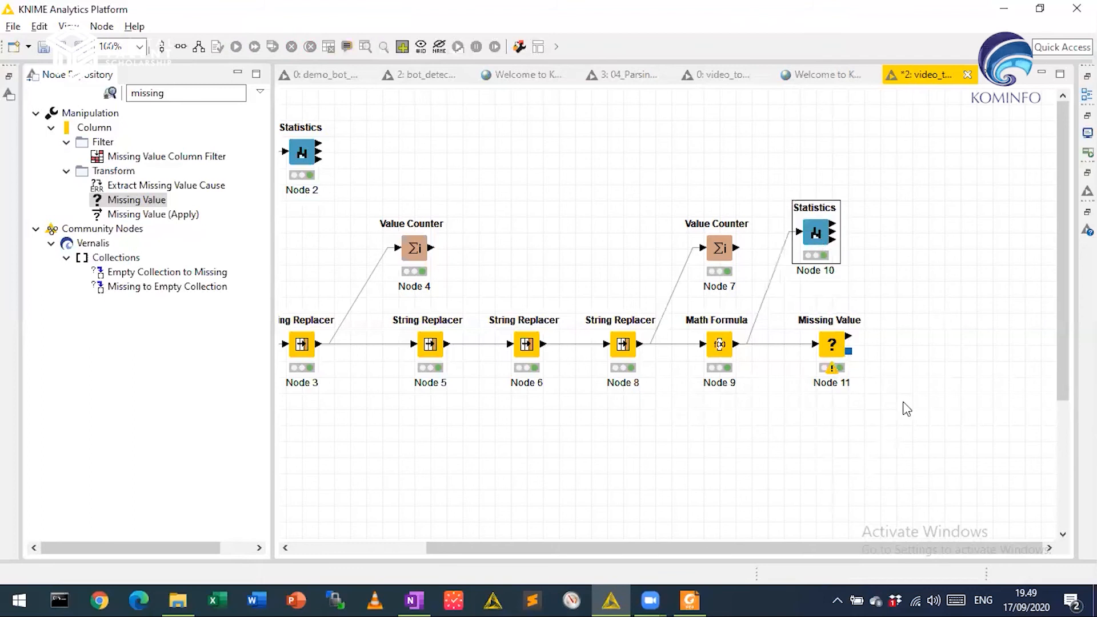
key("ctrl+v")
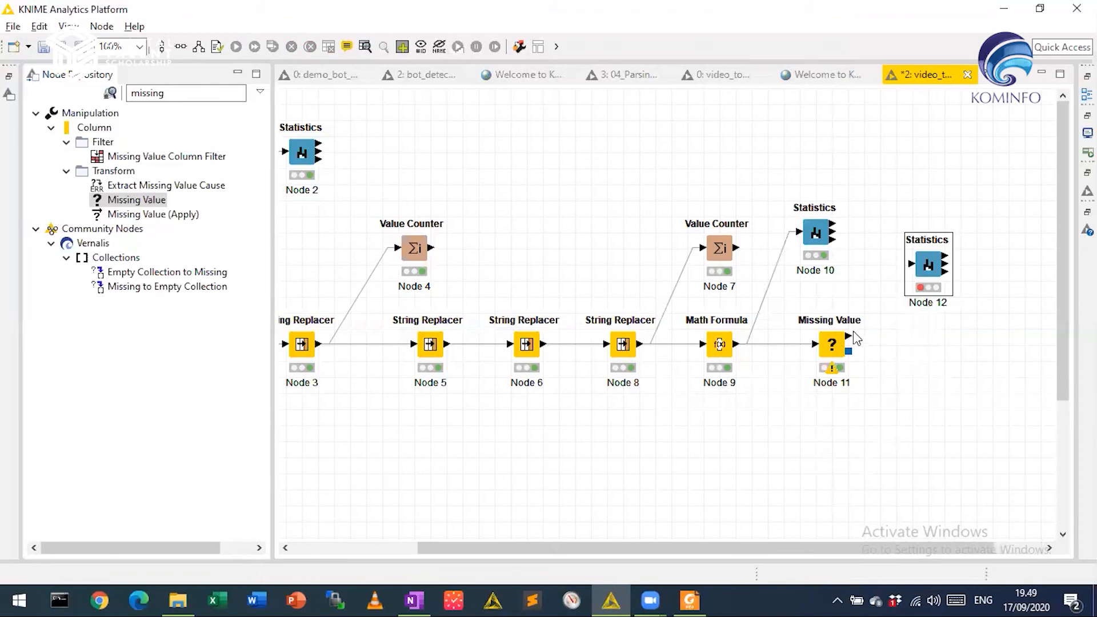
left_click_drag(850, 336, 921, 268)
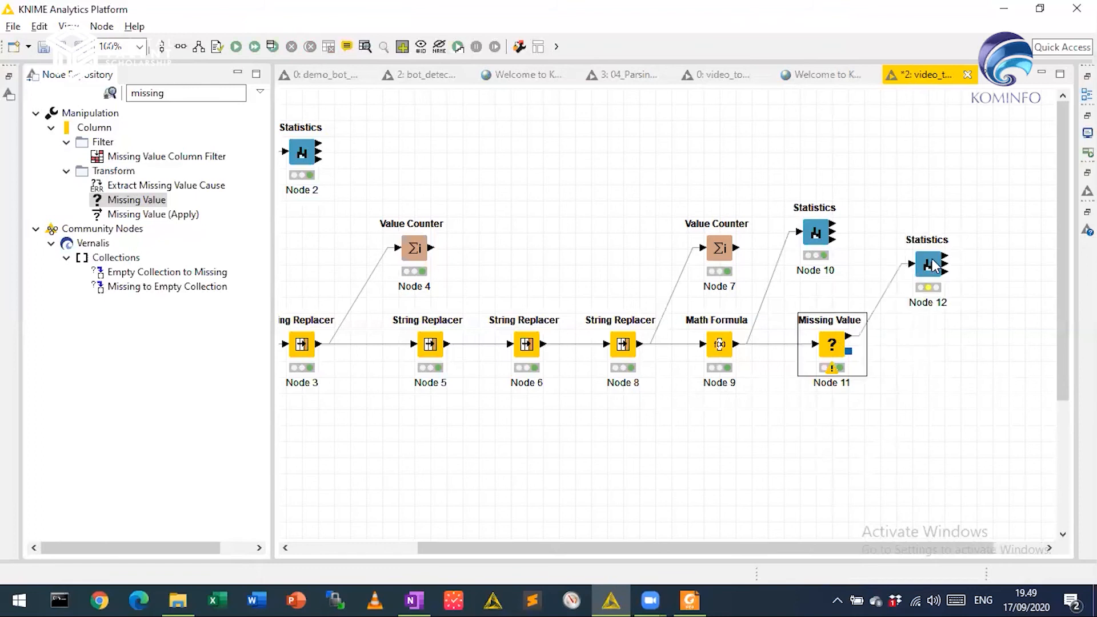
Step: Execute the new Statistics node and check the missing counts of the numeric and nominal columns in its view
right_click(921, 266)
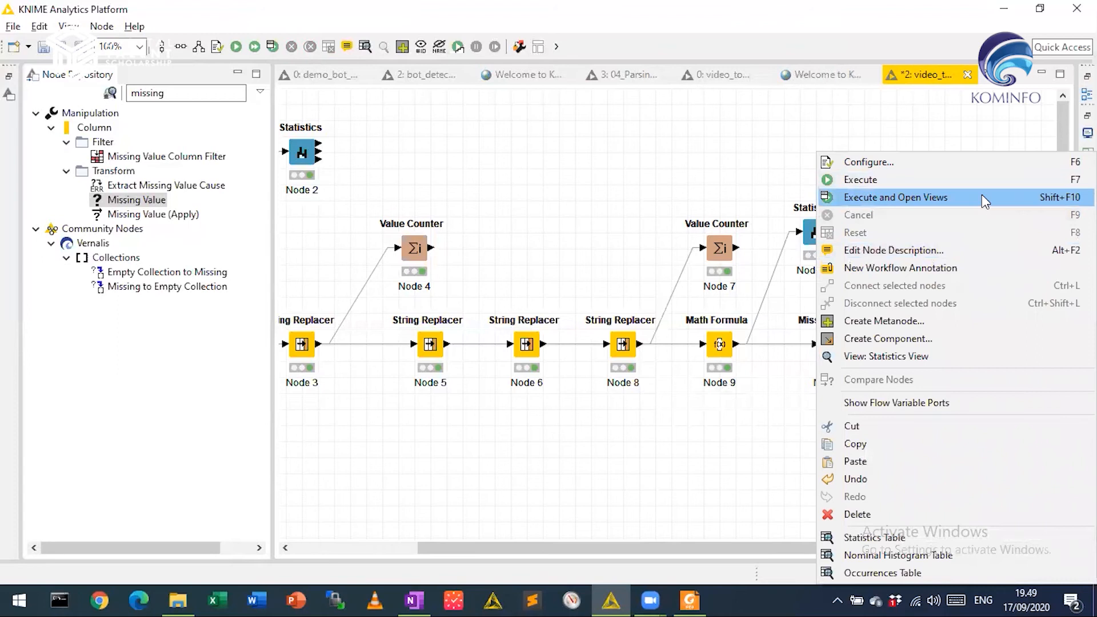
left_click(984, 200)
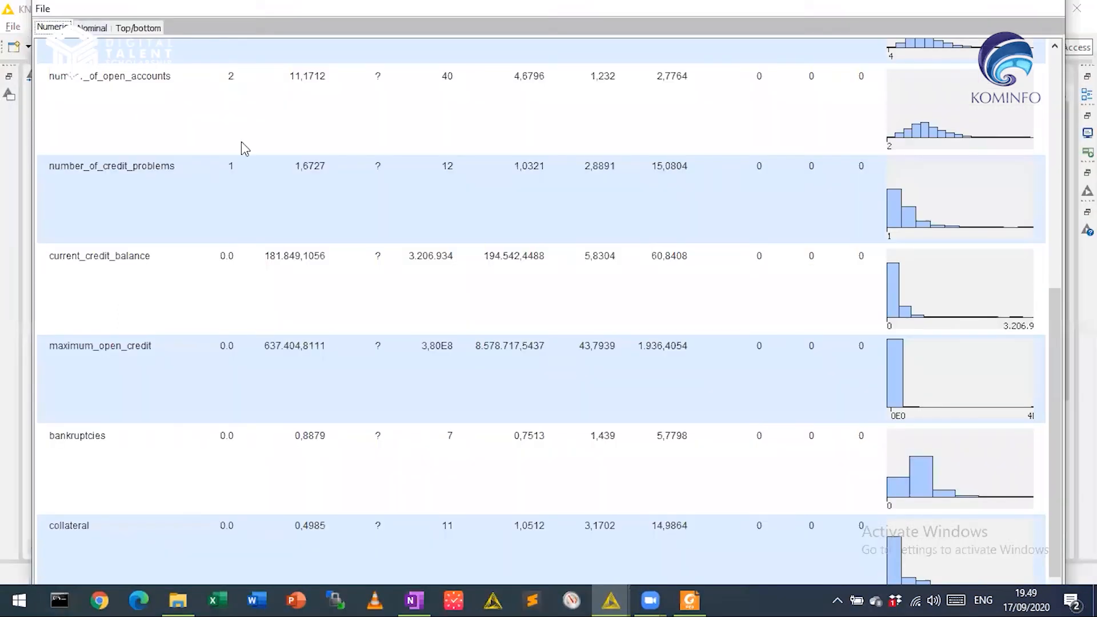
scroll(241, 142, "up", 5)
left_click(135, 28)
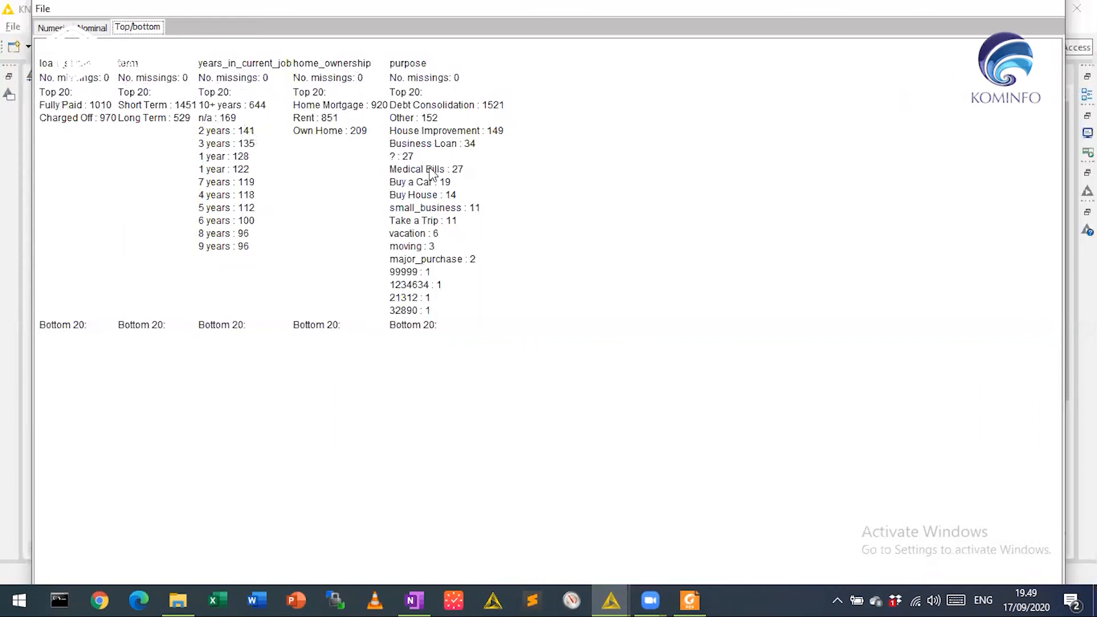
left_click(90, 28)
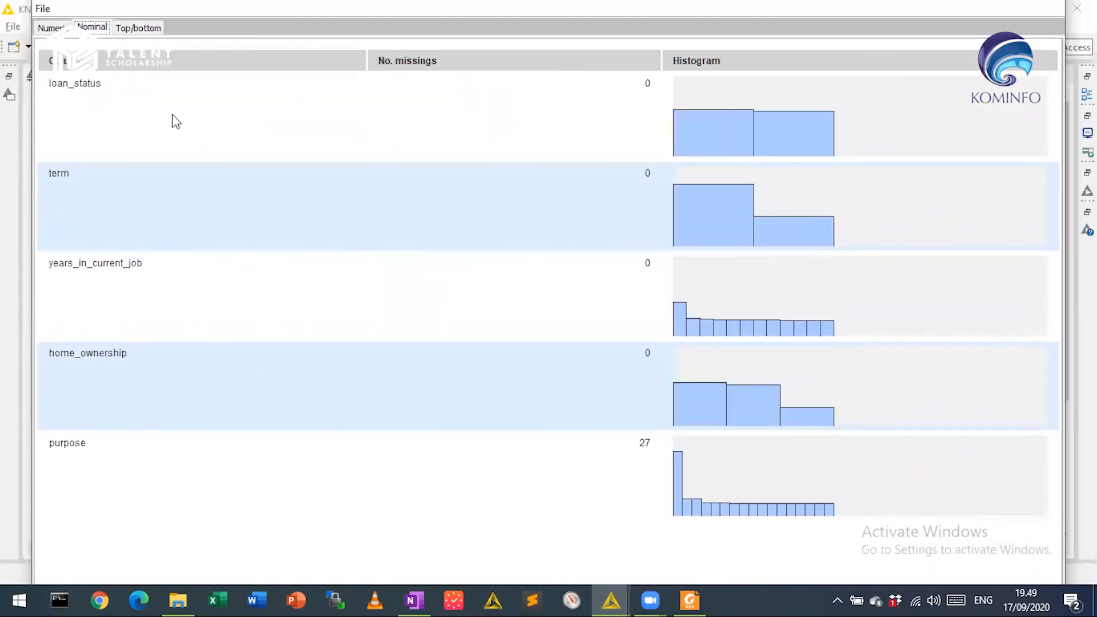
left_click(52, 27)
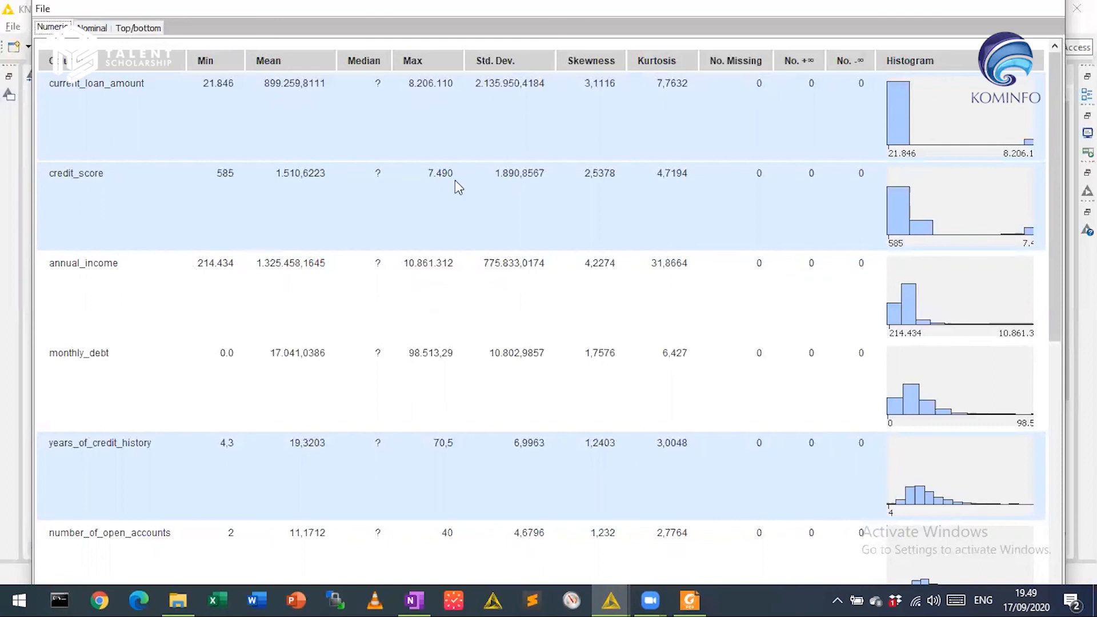
Step: Review the numeric column statistics once more in the Statistics view and close it
scroll(759, 262, "down", 6)
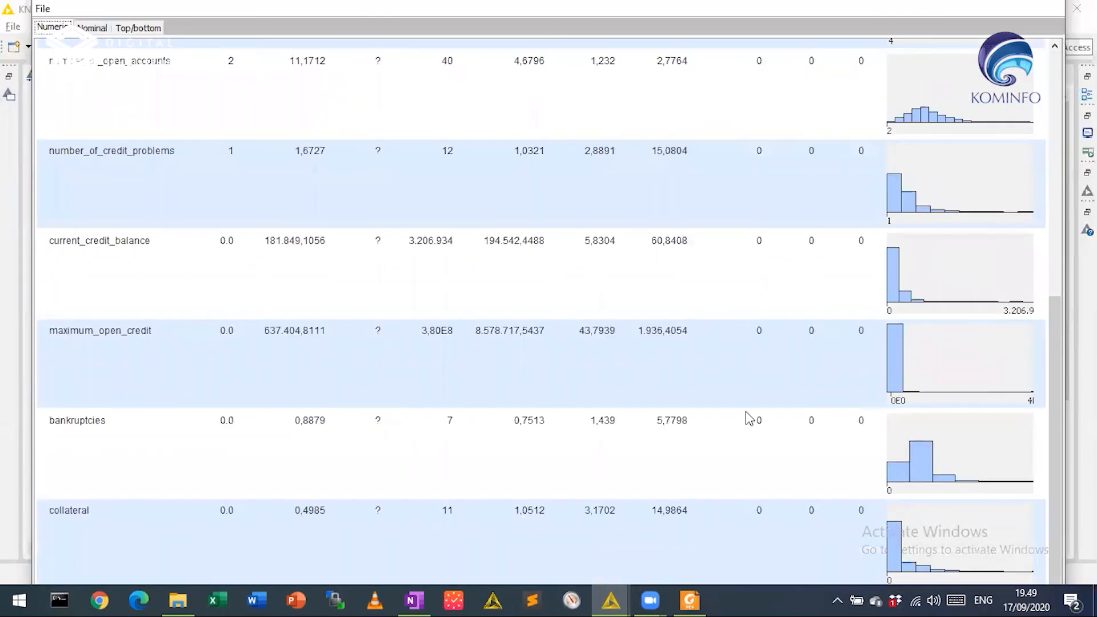
scroll(754, 182, "up", 6)
scroll(758, 392, "down", 5)
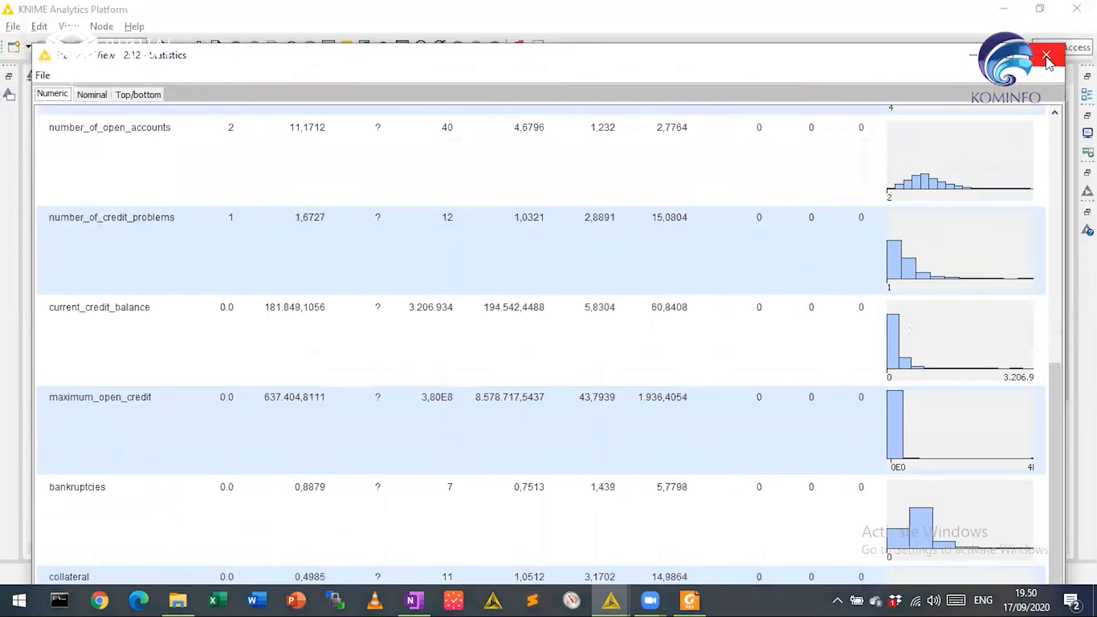
left_click(1048, 55)
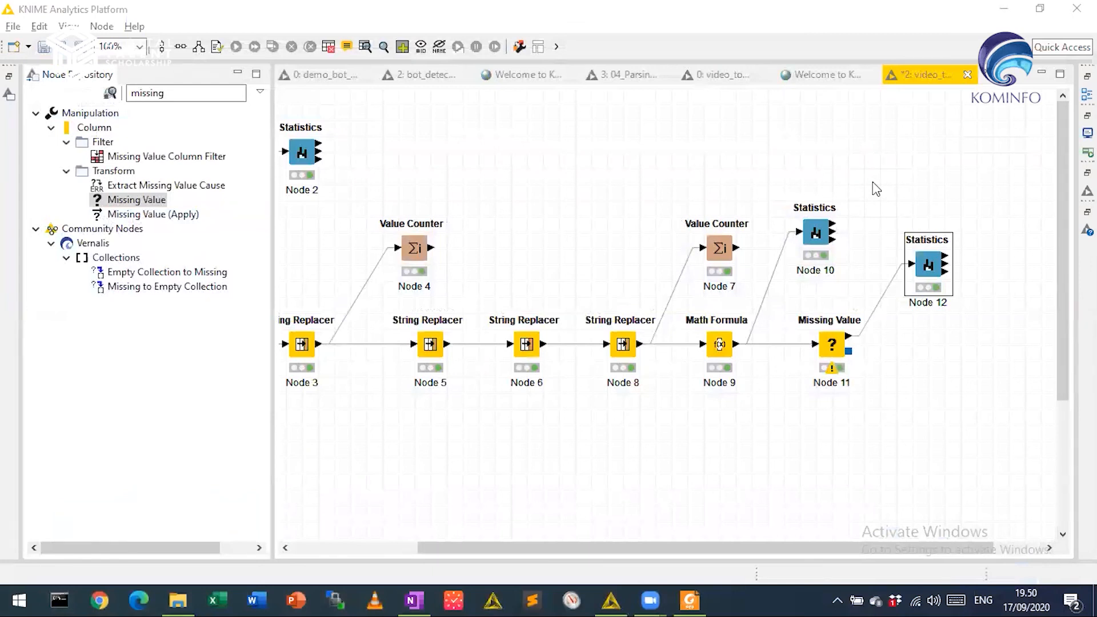
Step: Add a Numeric Outliers node to the workflow, connect the Missing Value output to it, and align it beside the Missing Value node
left_click(735, 423)
left_click_drag(701, 549, 887, 537)
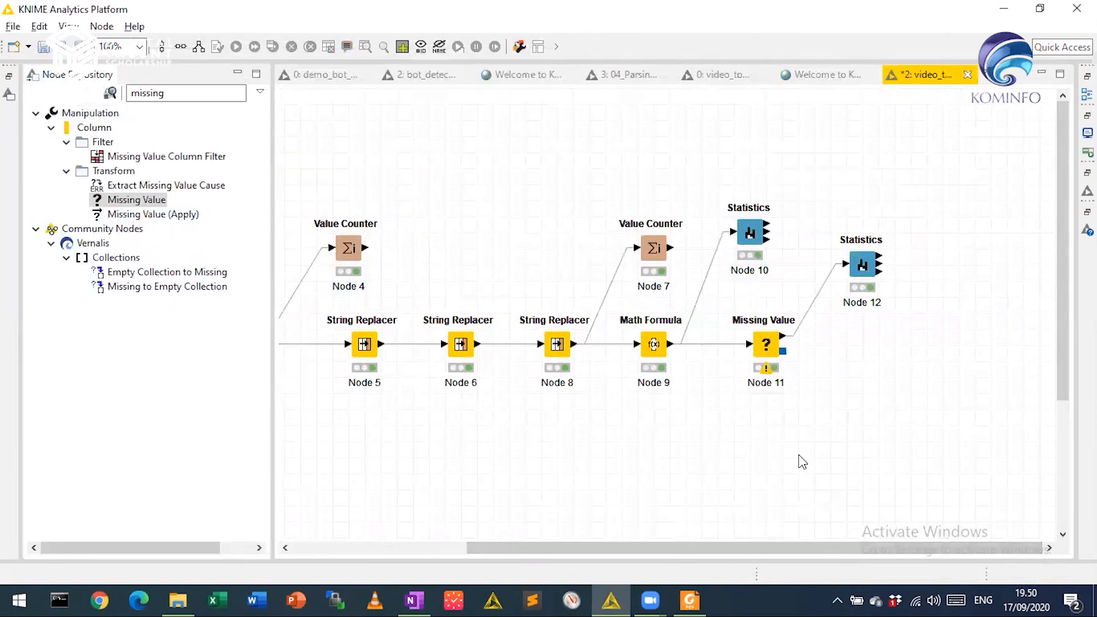
left_click(171, 92)
type("outlier")
left_click_drag(152, 142, 955, 402)
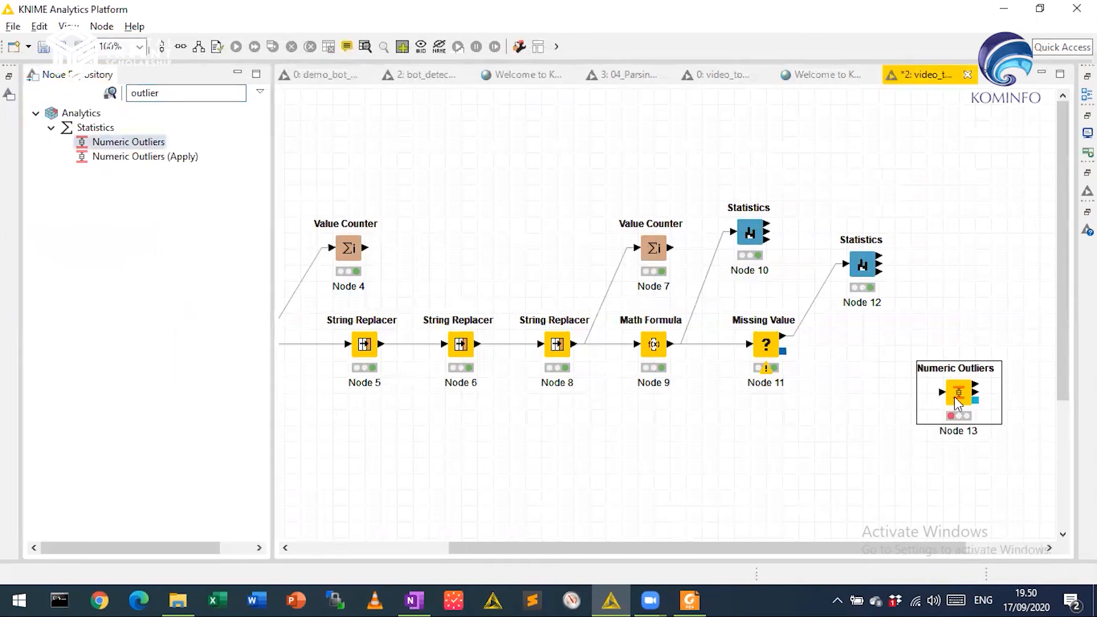
left_click(779, 338)
left_click_drag(960, 345, 901, 344)
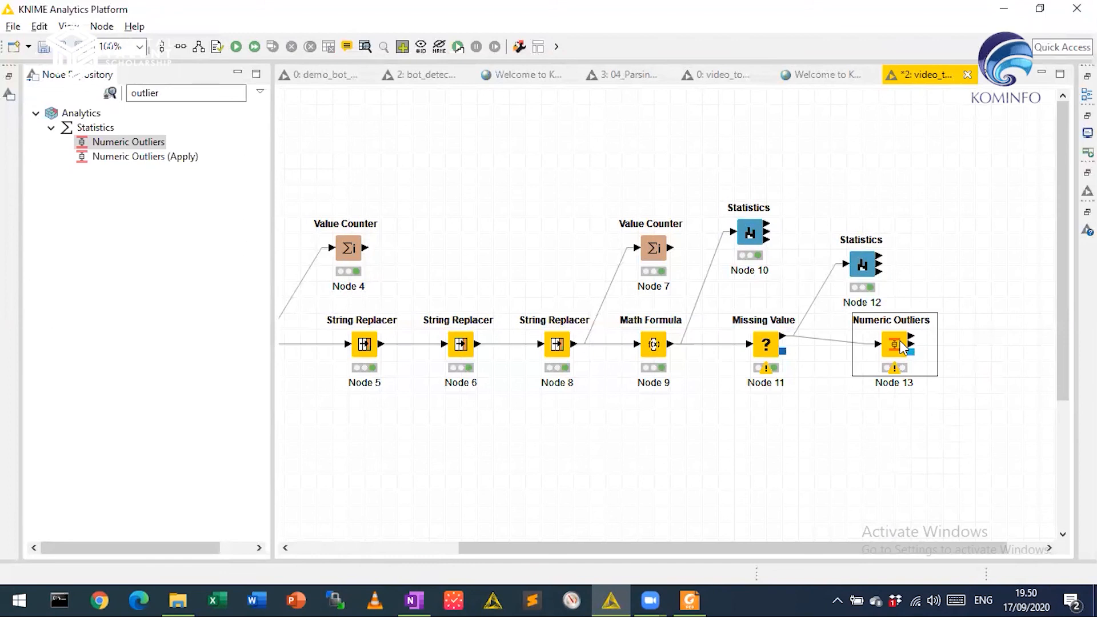
left_click_drag(901, 347, 884, 341)
Step: Restrict the Numeric Outliers columns to monthly_debt, years_of_credit_history, current_credit_balance and maximum_open_credit, accept the settings and execute the node
double_click(884, 341)
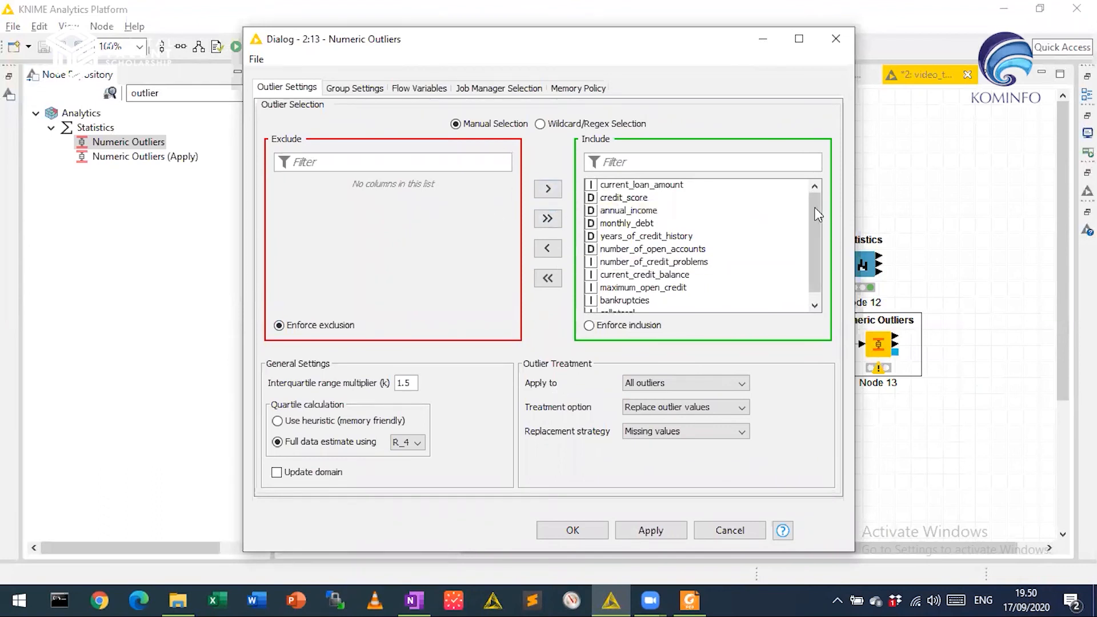
left_click(548, 279)
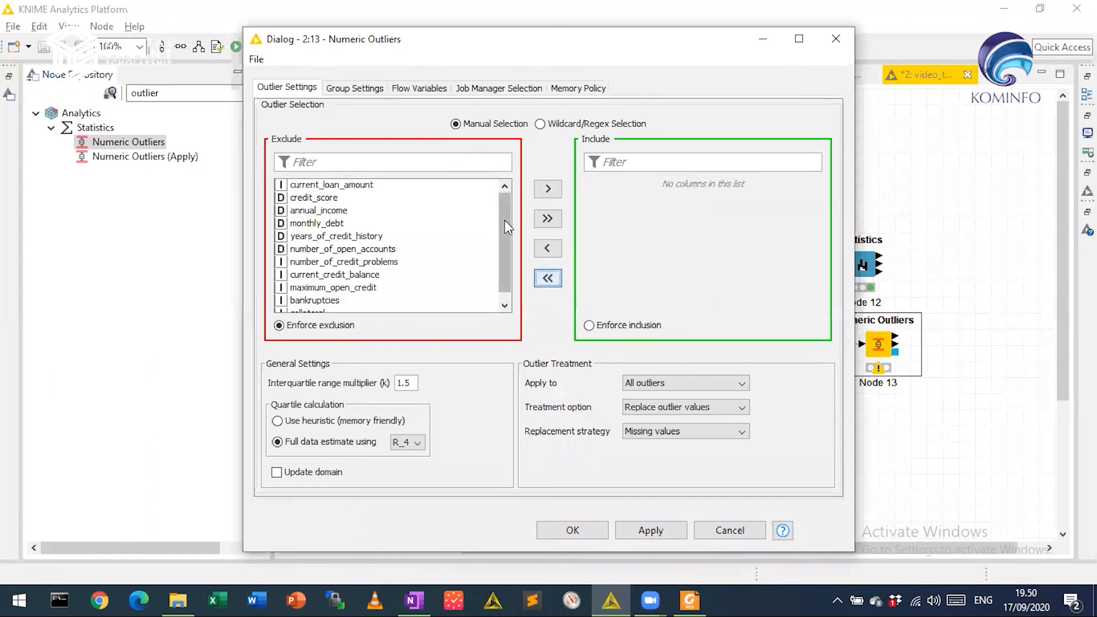
left_click_drag(505, 221, 502, 246)
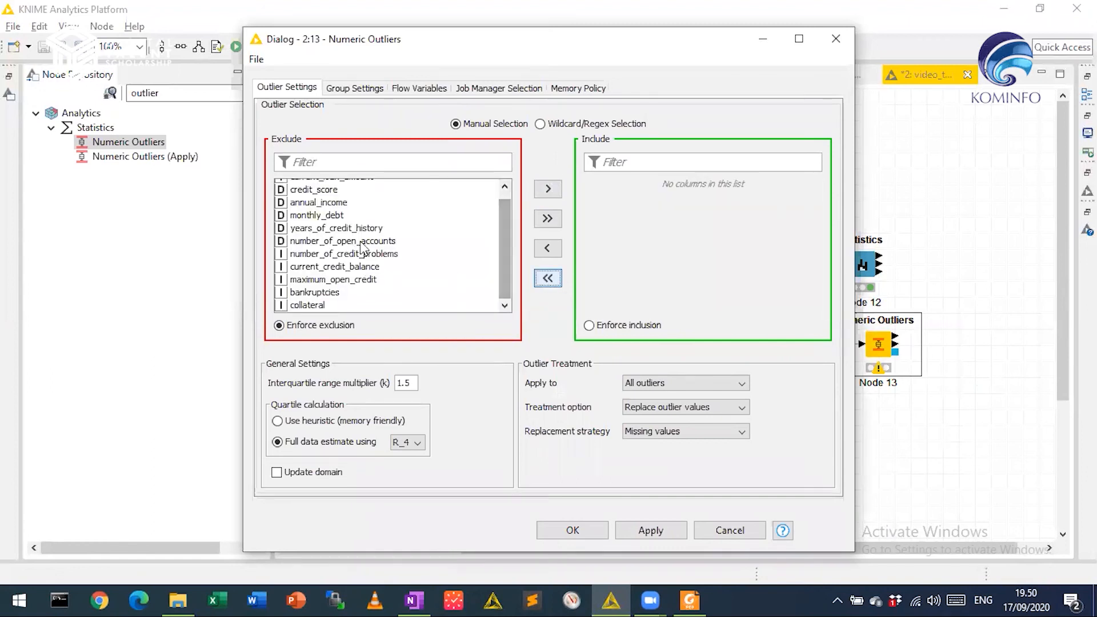
double_click(370, 266)
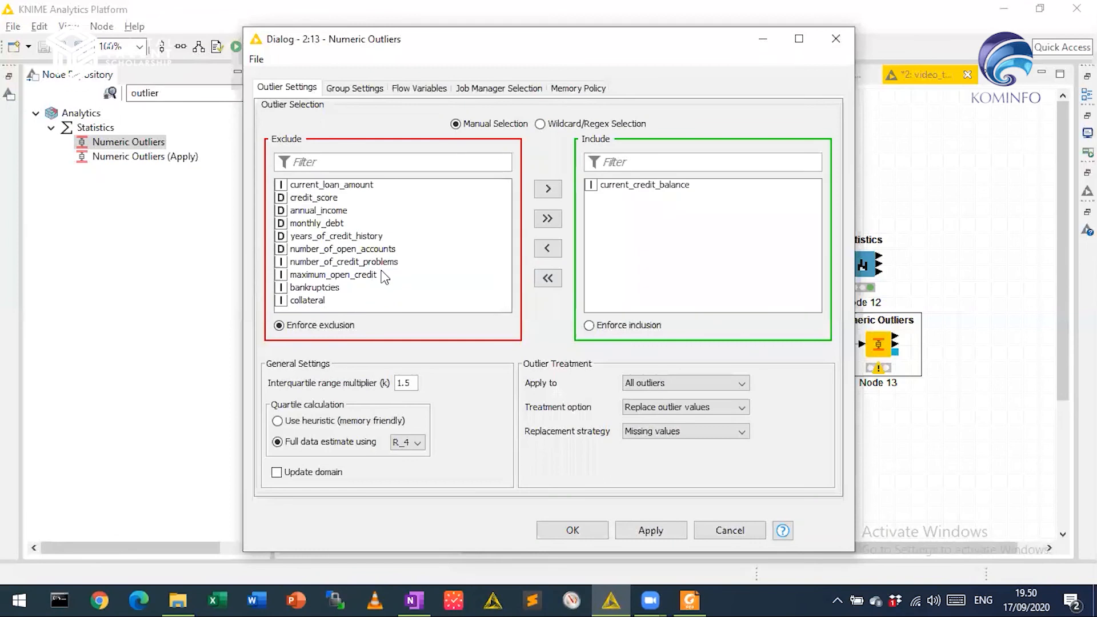
double_click(381, 275)
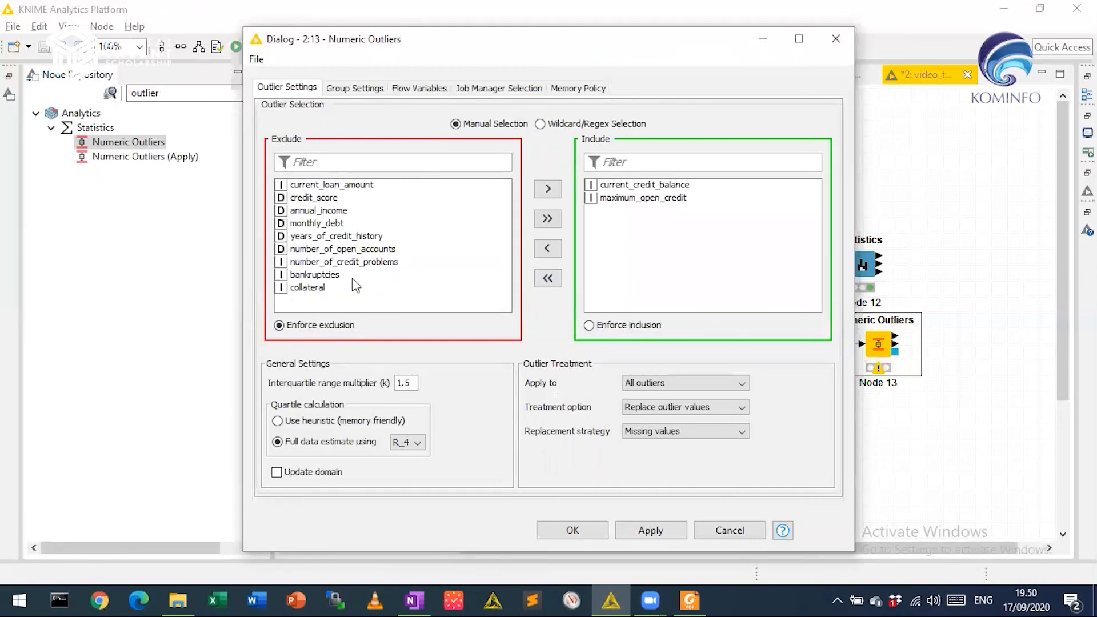
double_click(352, 224)
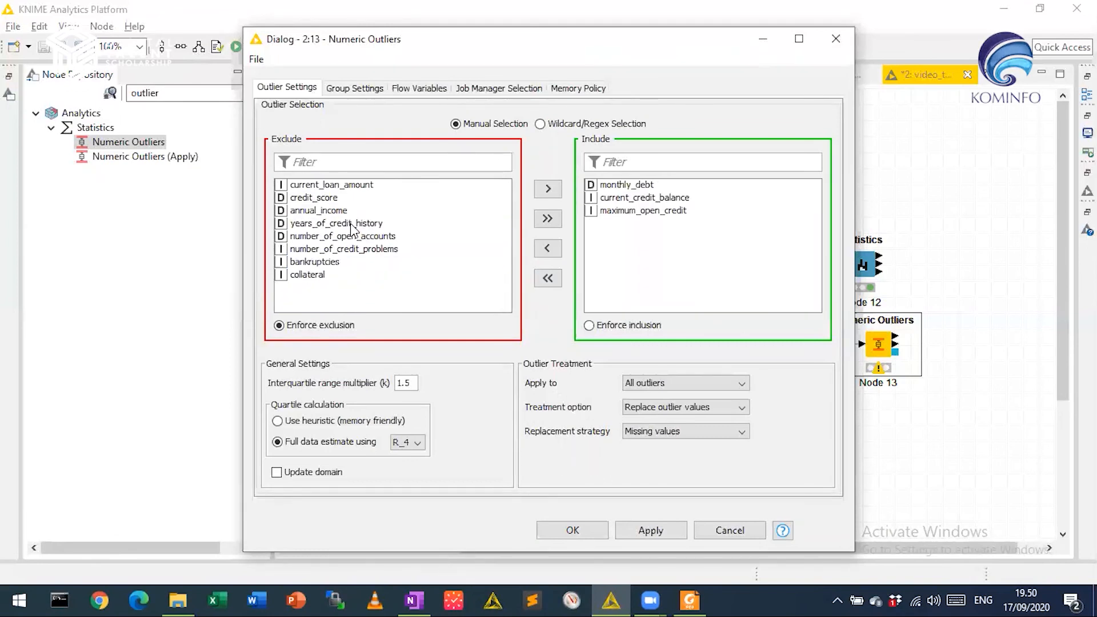
double_click(356, 223)
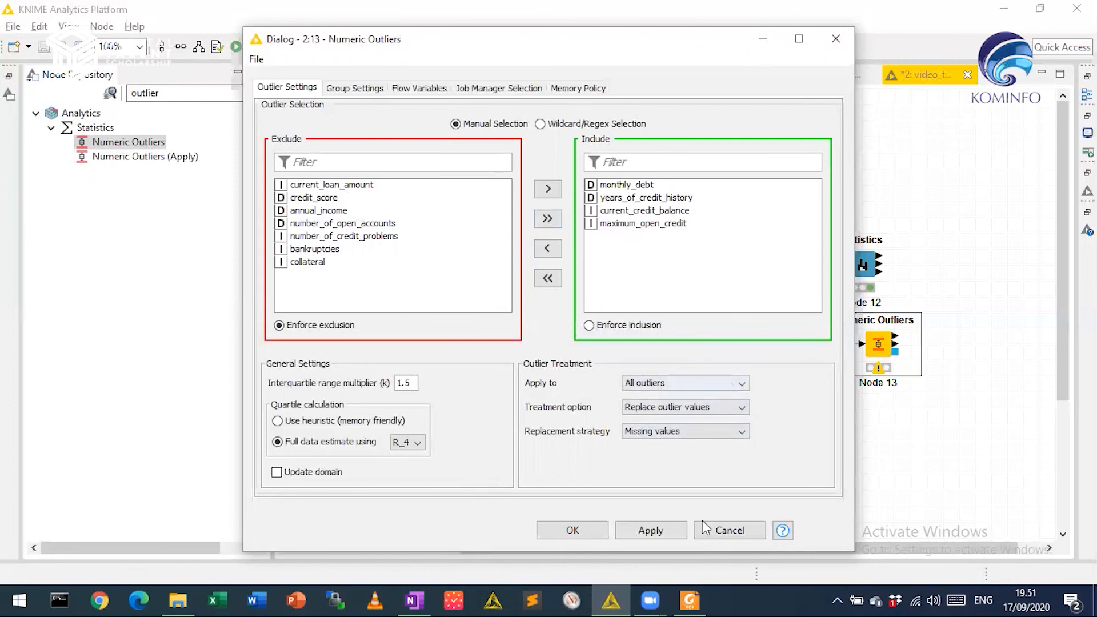
key("Return")
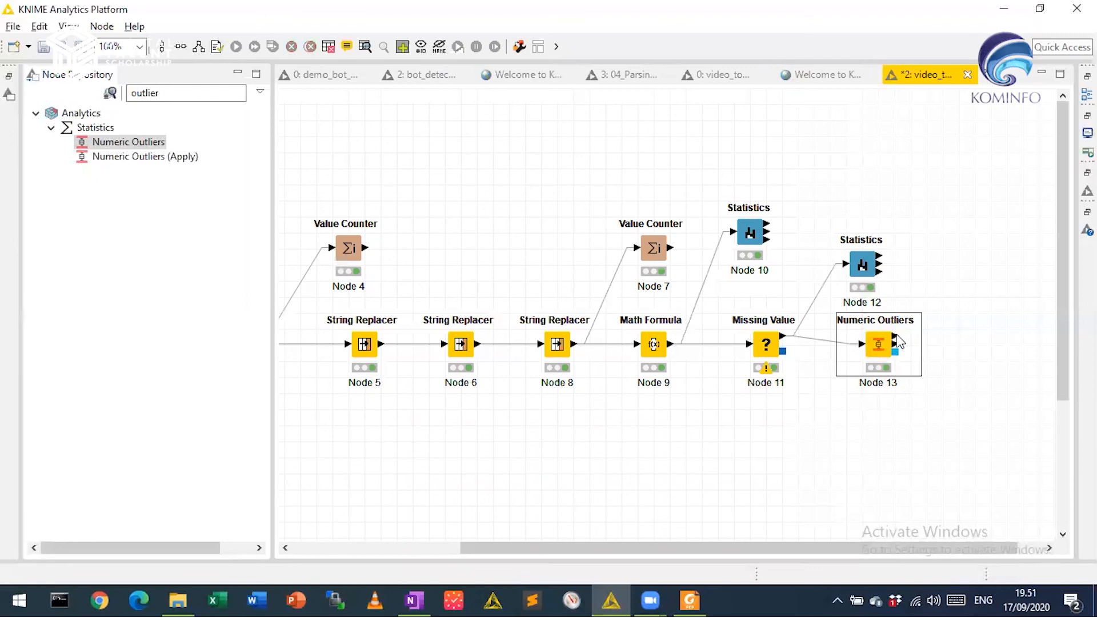
Step: Open the Numeric Outliers summary table and widen the Outlier column, Member count and Outlier count columns to read them
mouse_move(898, 342)
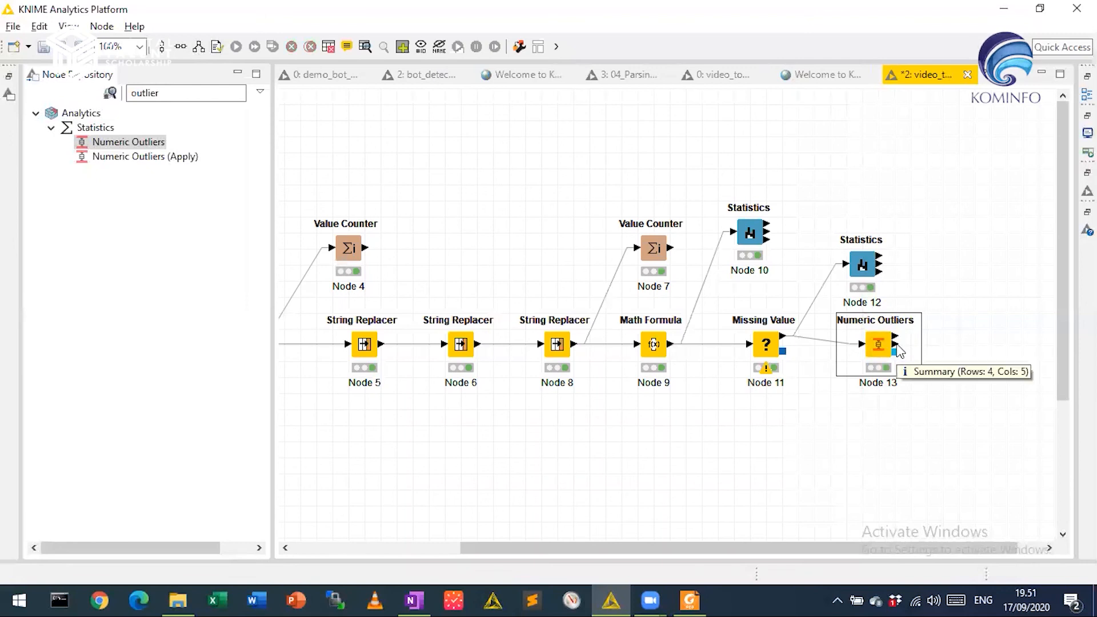
right_click(882, 349)
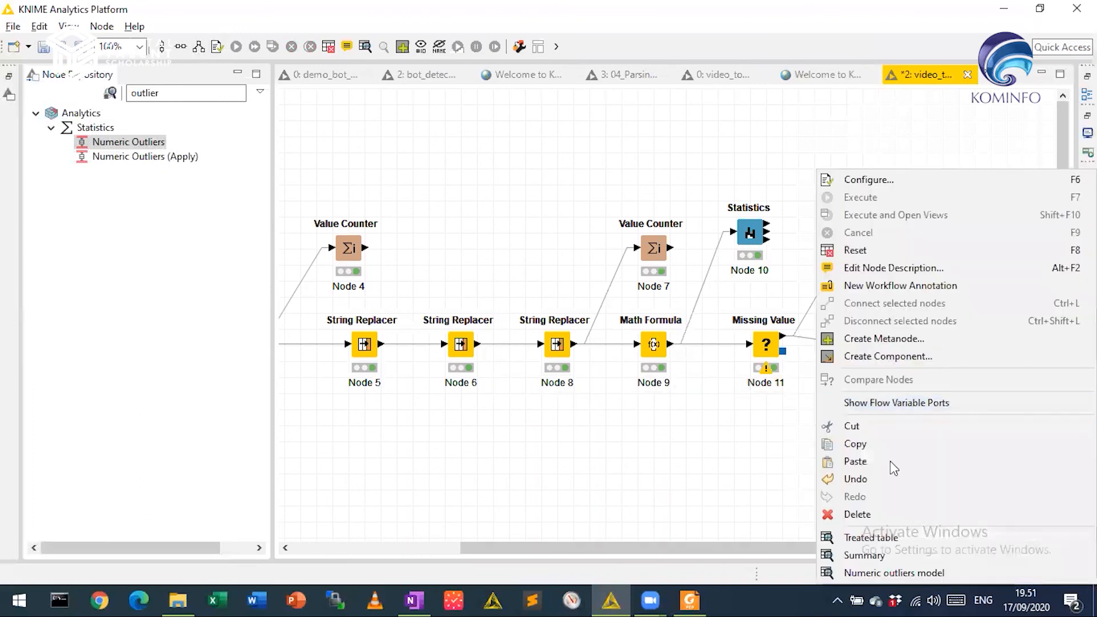
left_click(927, 558)
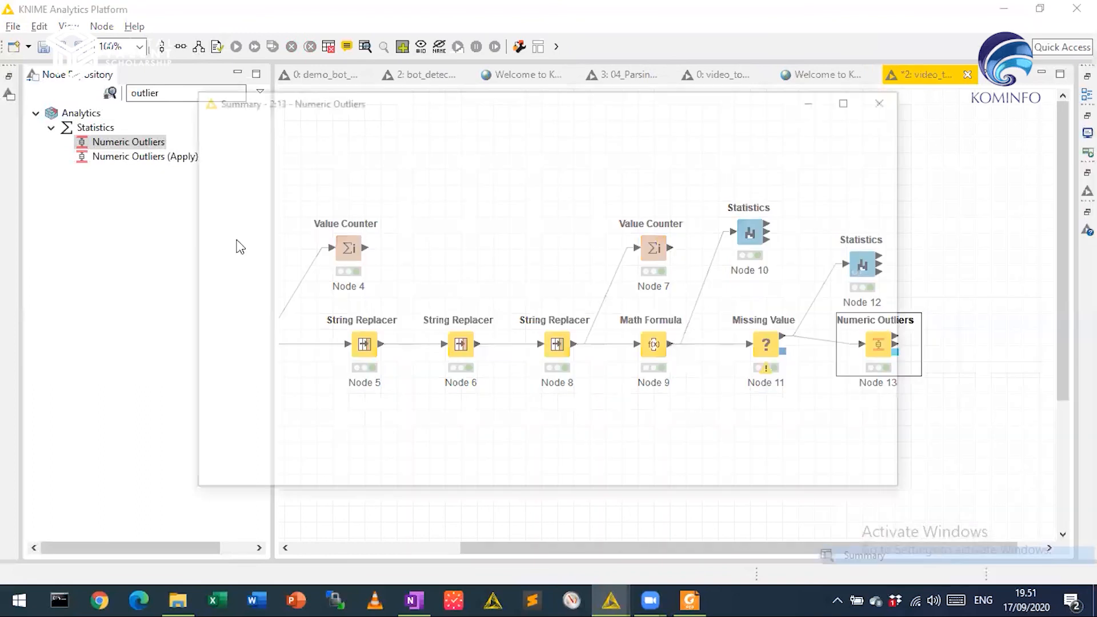
left_click_drag(345, 158, 426, 157)
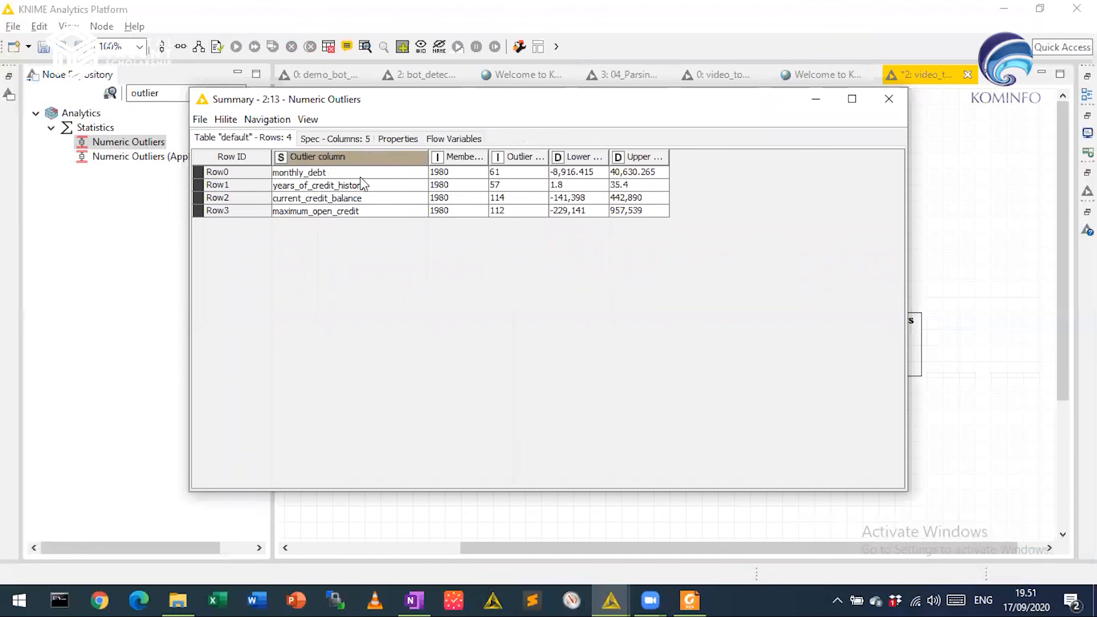
left_click(393, 174)
left_click(485, 154)
left_click(486, 154)
left_click(466, 284)
left_click_drag(488, 157, 570, 157)
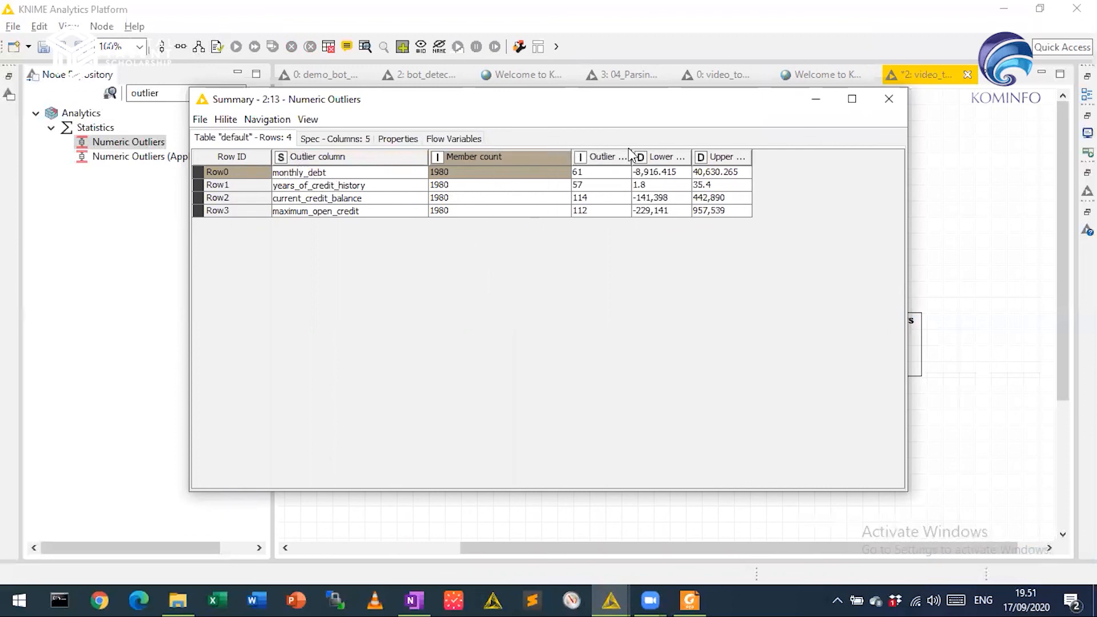
left_click_drag(631, 152, 707, 153)
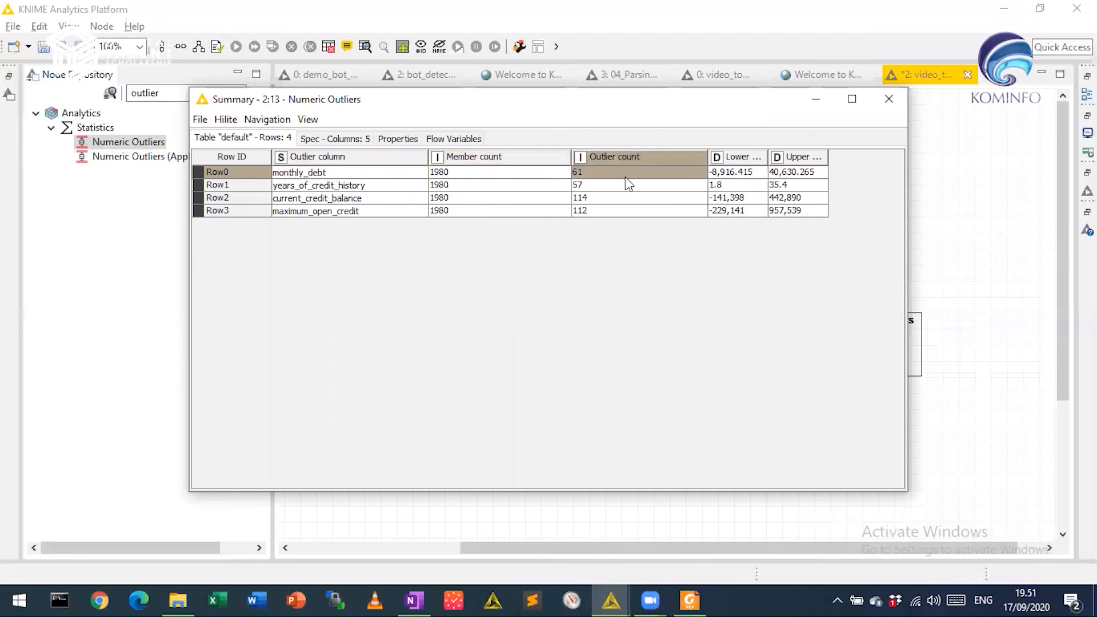
Step: Check the outlier counts for years_of_credit_history, current_credit_balance and maximum_open_credit, and close the summary
left_click(354, 186)
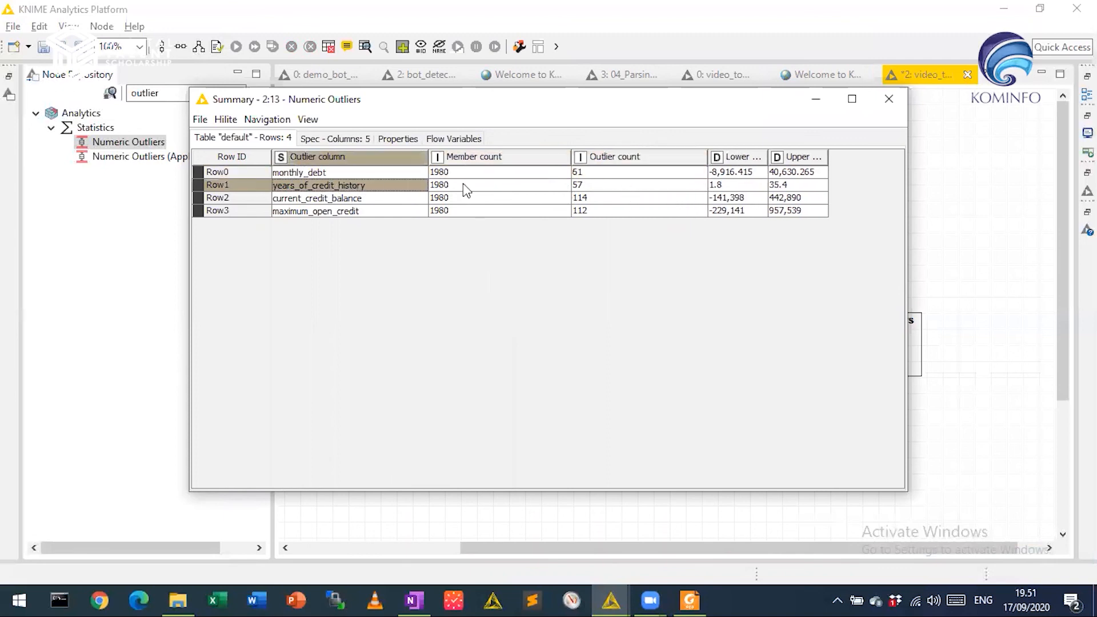
left_click(596, 189)
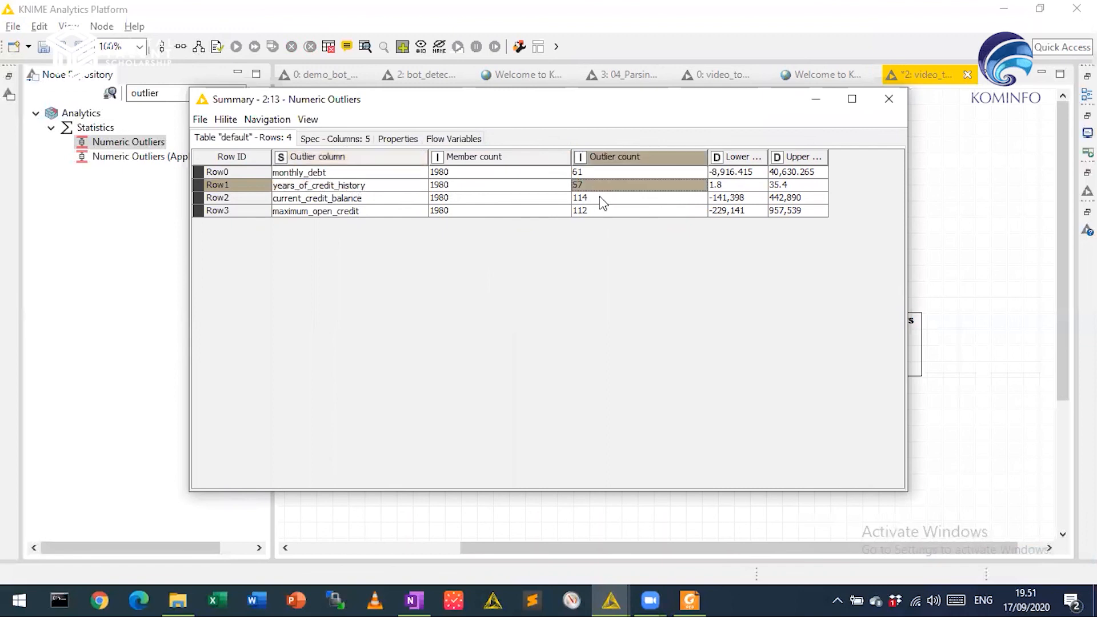
left_click(600, 200)
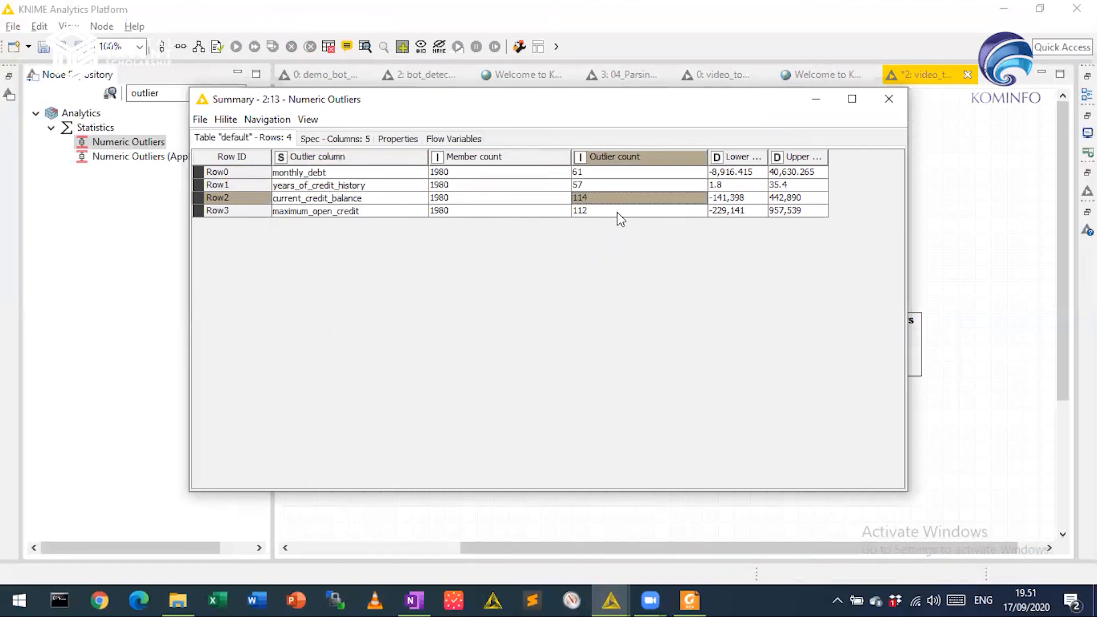
left_click(617, 212)
left_click(888, 98)
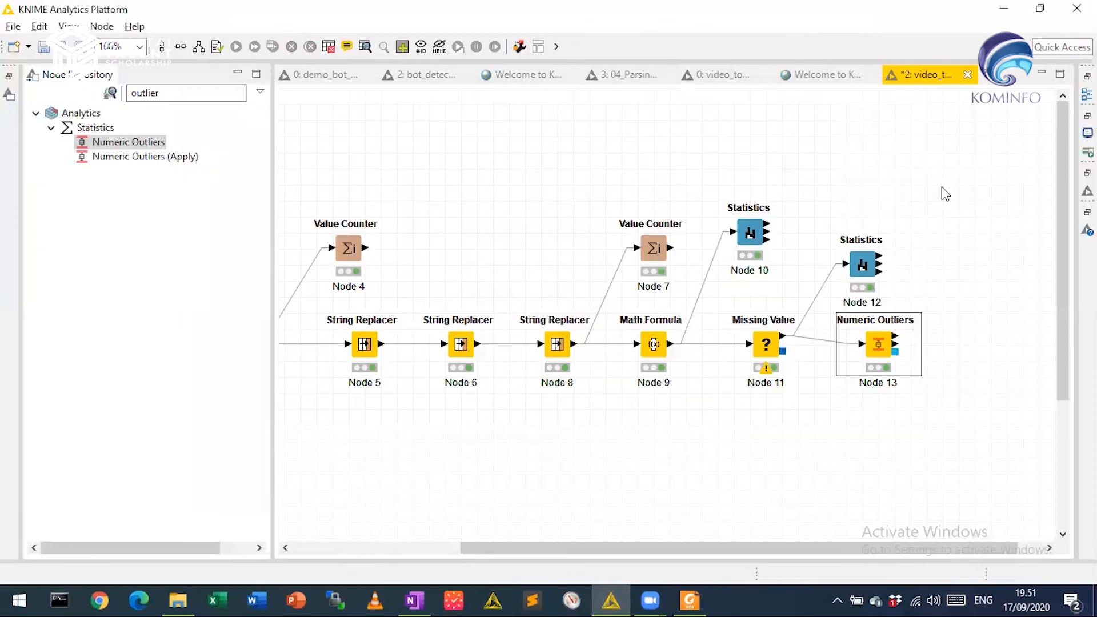
Step: Open the Numeric Outliers settings and review the available treatment options and replacement strategies
double_click(880, 345)
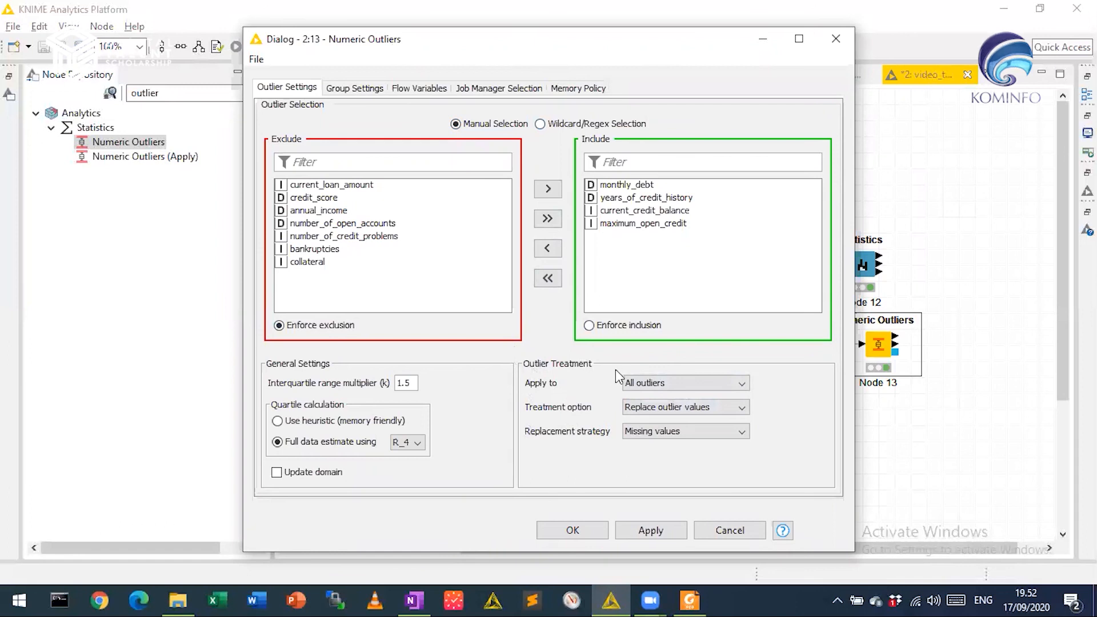
left_click(665, 409)
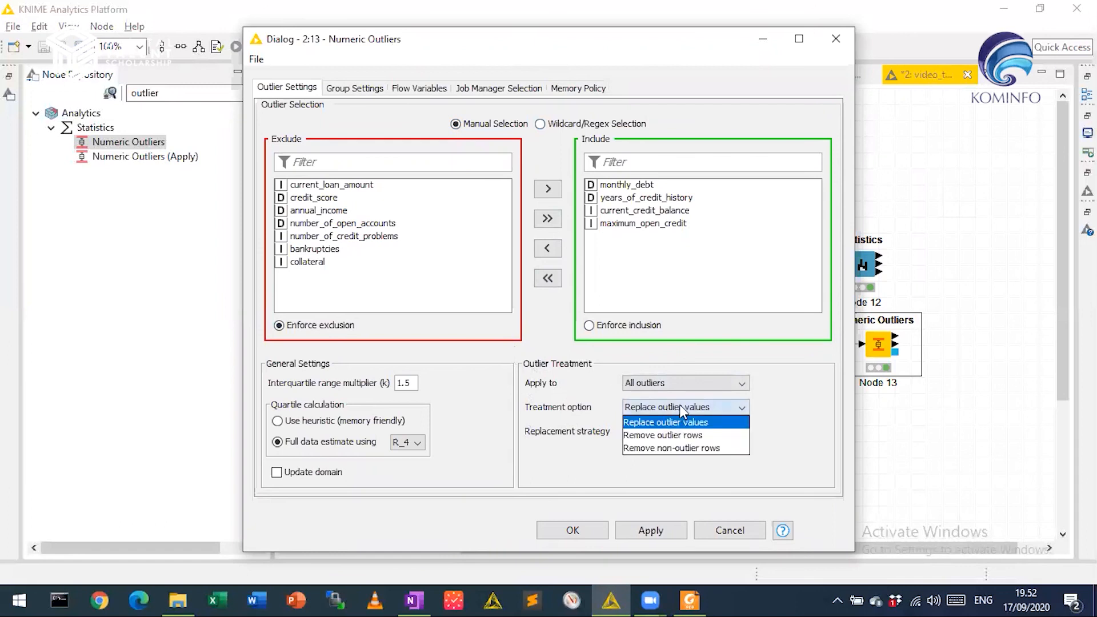
left_click(717, 422)
left_click(734, 432)
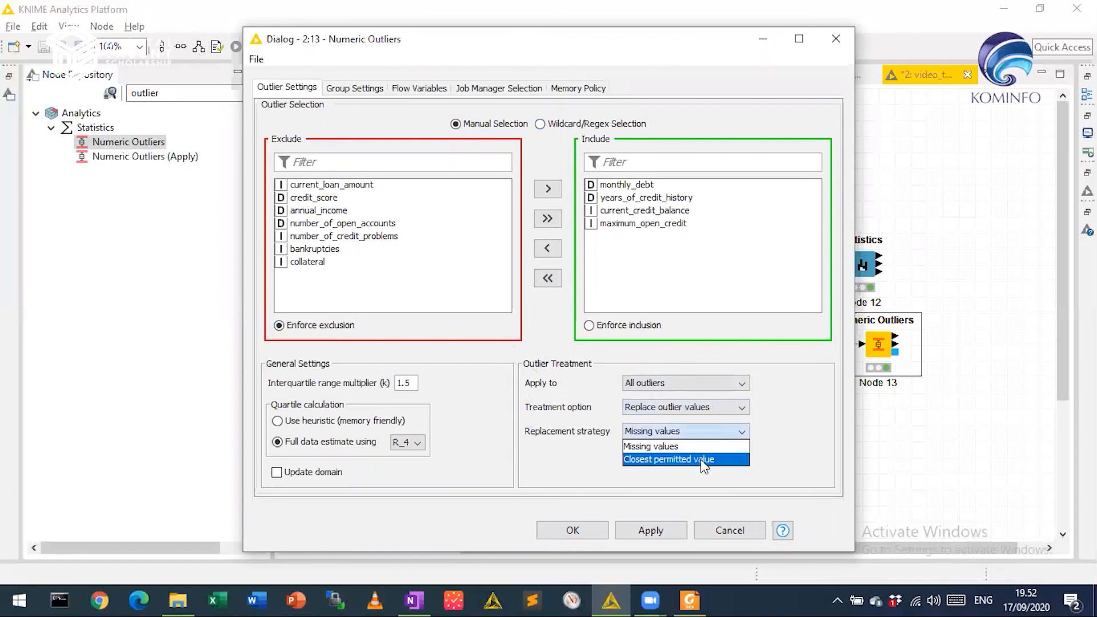
left_click(708, 432)
left_click(736, 407)
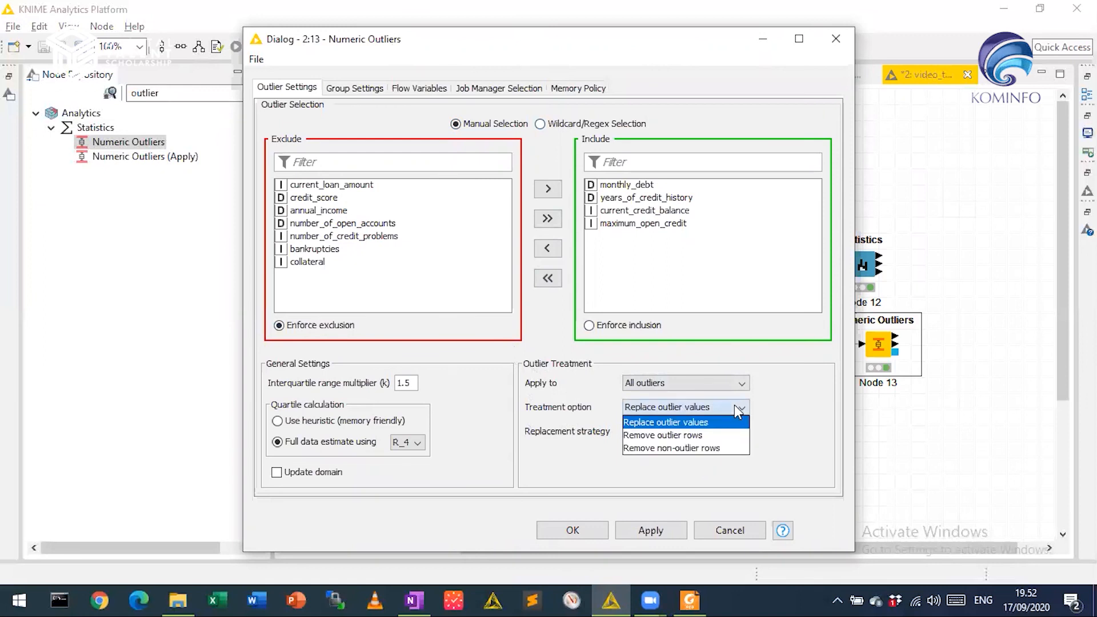
Step: Try the Remove outlier rows treatment, review which outliers it can apply to, and switch back to Replace outlier values
left_click(711, 435)
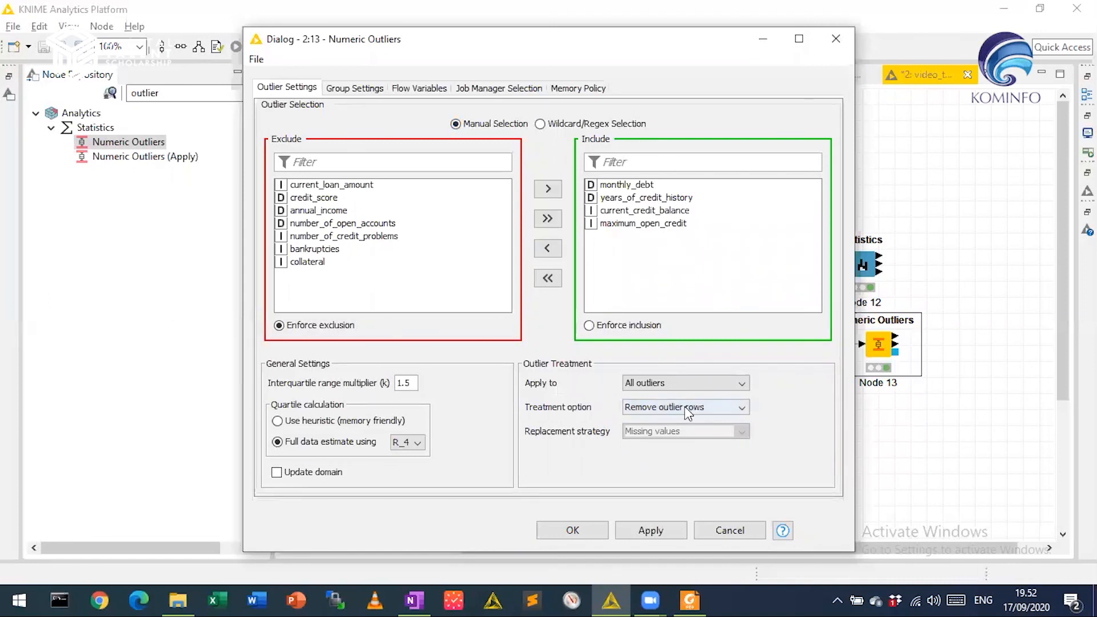
left_click(725, 411)
left_click(723, 408)
left_click(722, 385)
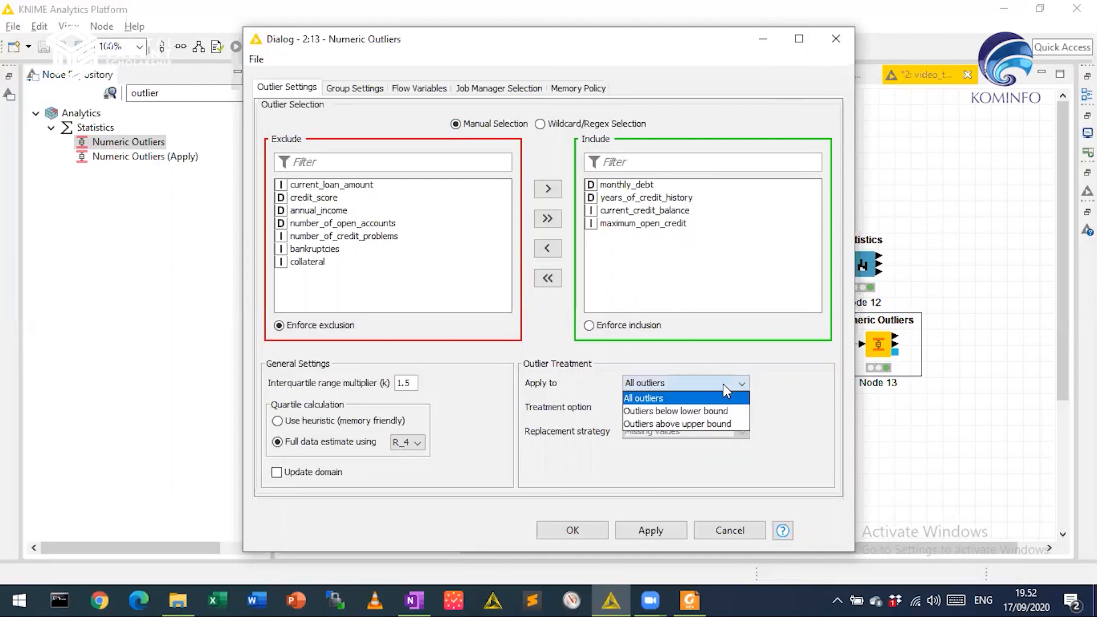
left_click(724, 382)
left_click(724, 383)
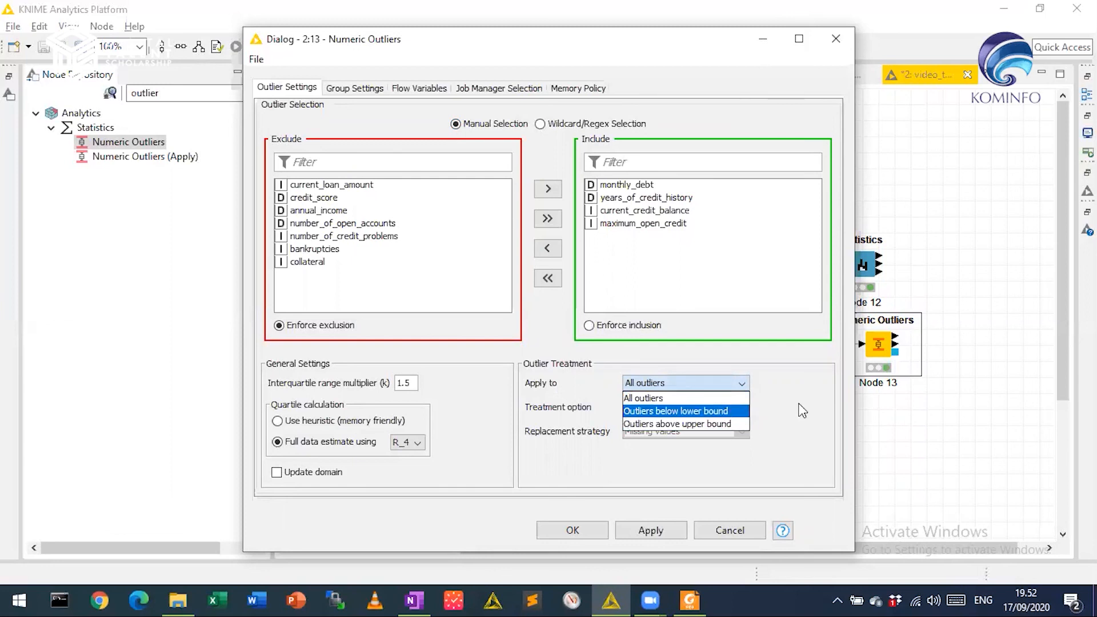
left_click(798, 404)
left_click(731, 408)
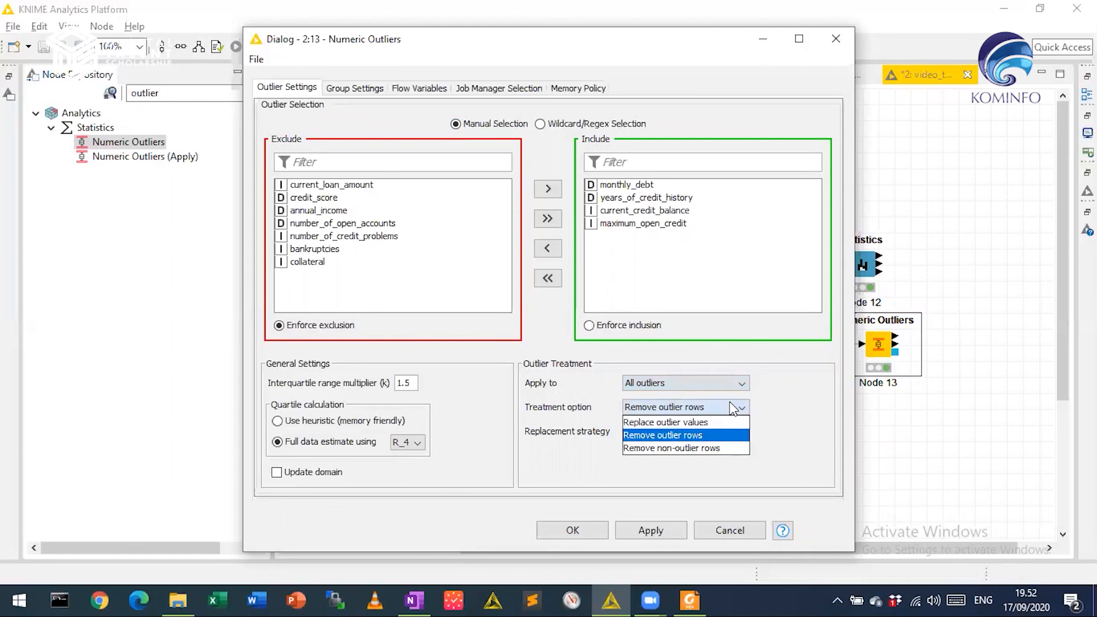
left_click(721, 422)
Step: Set the outlier replacement strategy to Closest permitted value, accept the settings and execute the Numeric Outliers node again
left_click(732, 435)
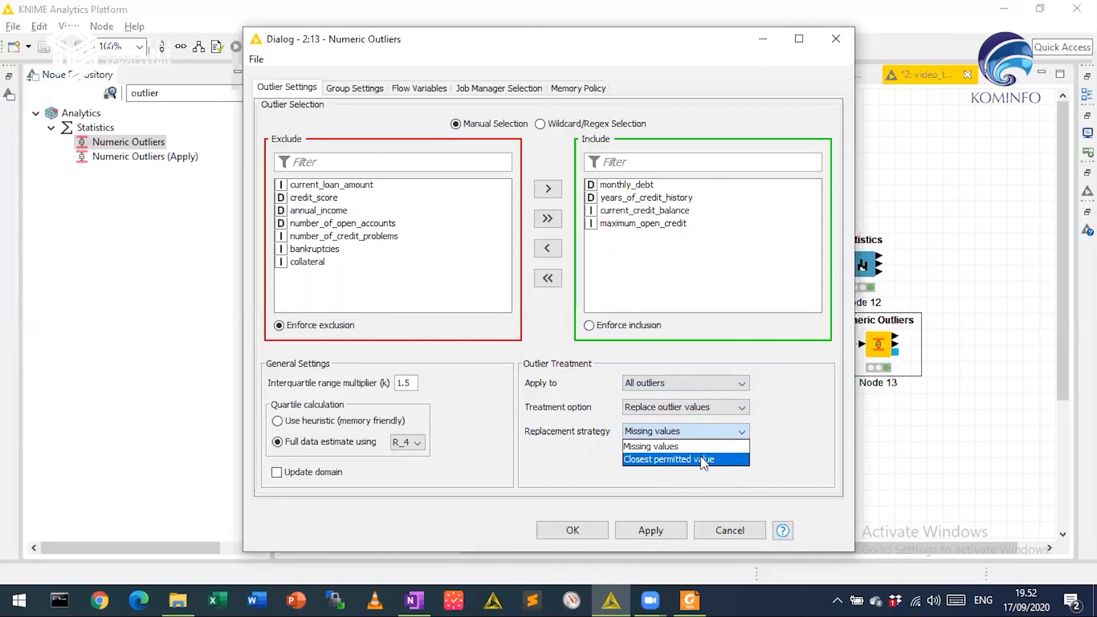
left_click(702, 460)
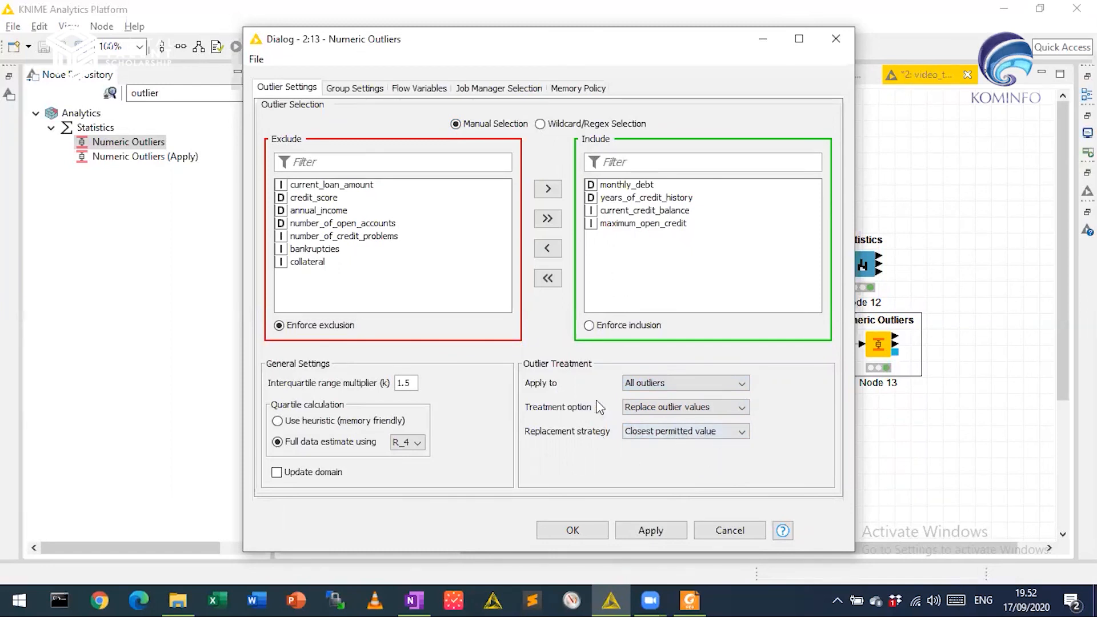
left_click(589, 533)
right_click(879, 345)
left_click(739, 478)
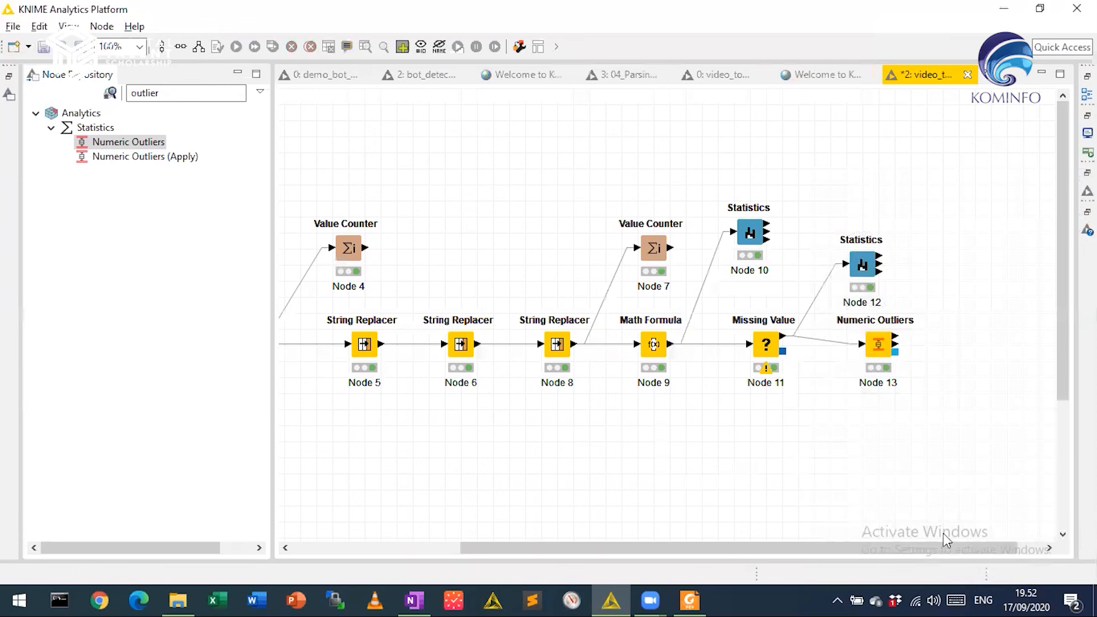
Step: View the outlier summary of the re-executed Numeric Outliers node and close it
right_click(880, 349)
left_click(981, 554)
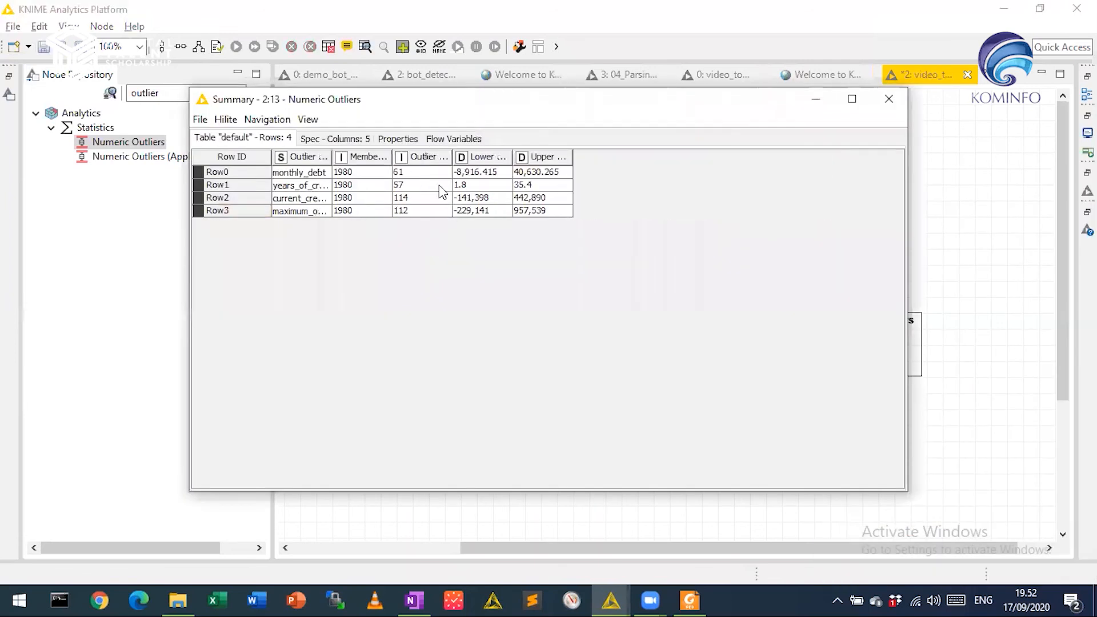
left_click(888, 97)
Step: Duplicate the Numeric Outliers node, place the copy after the original, feed it the original's treated table and execute it
key("ctrl+c")
key("ctrl+v")
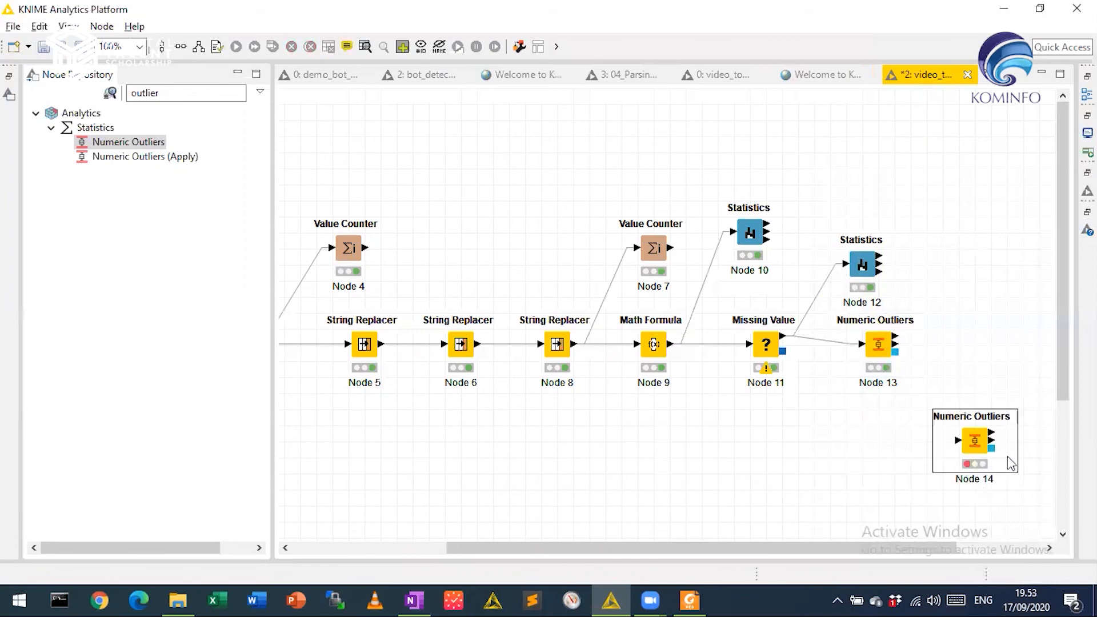
left_click_drag(972, 439, 989, 344)
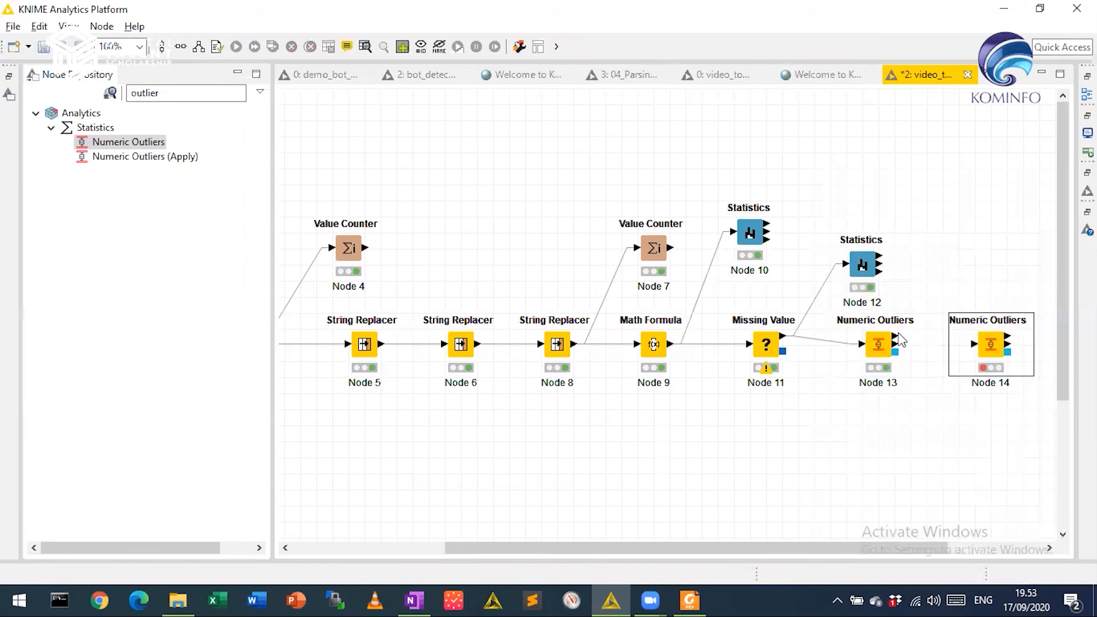
left_click_drag(895, 337, 997, 345)
right_click(997, 345)
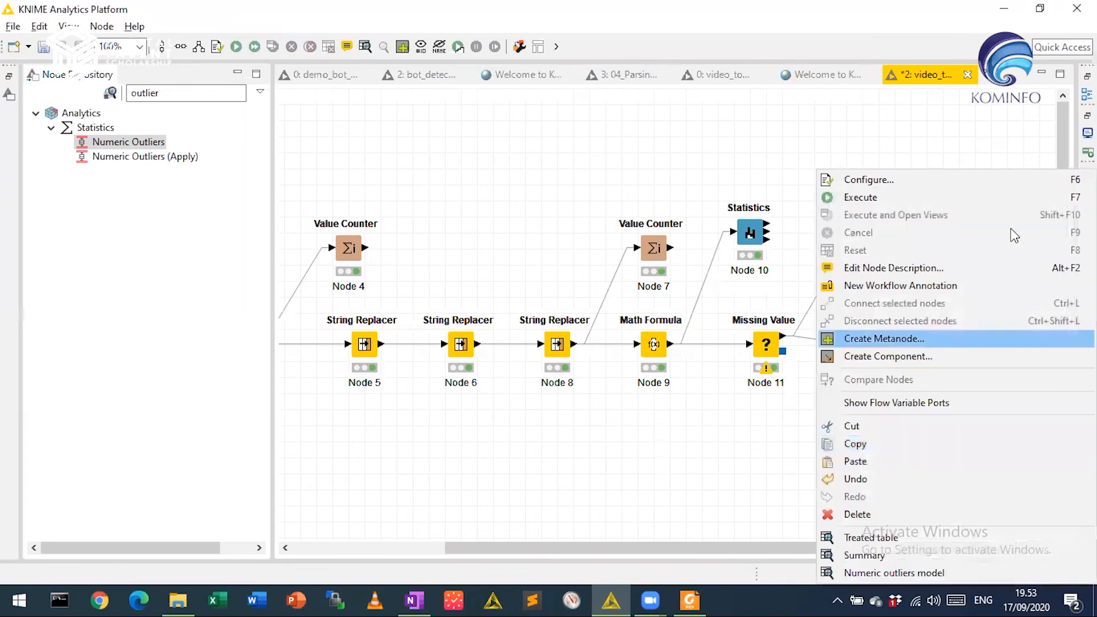
left_click(980, 200)
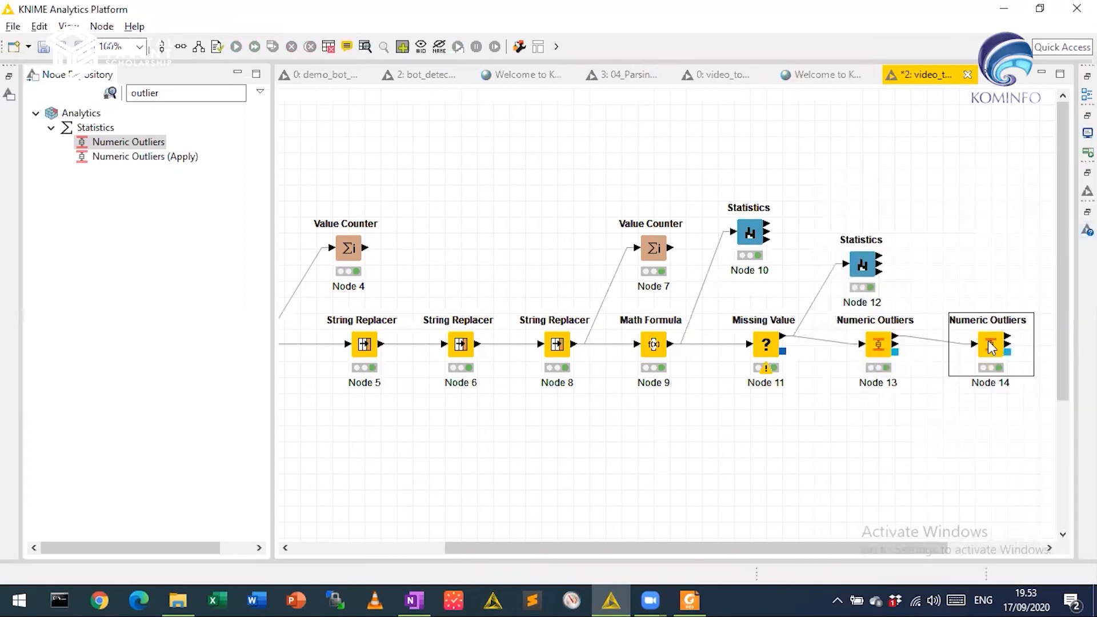
Step: Open the copied Numeric Outliers node's summary, widen the Outlier count column, check each row's count, and close the summary
right_click(993, 346)
left_click(979, 546)
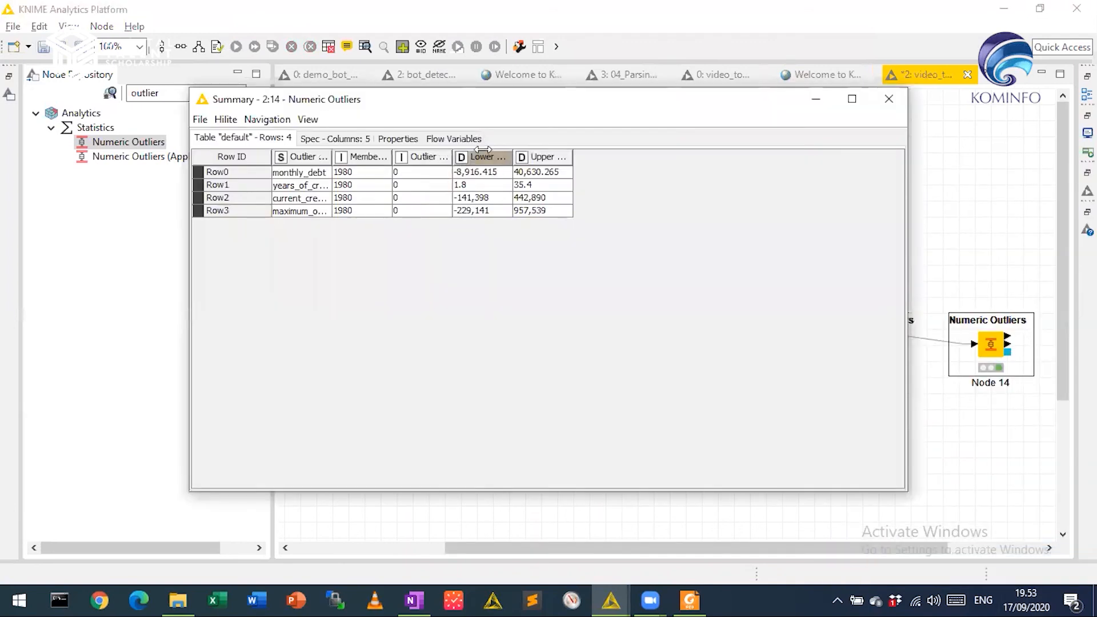
left_click_drag(452, 160, 530, 160)
left_click(471, 172)
key("Down")
key("Down")
key("Down")
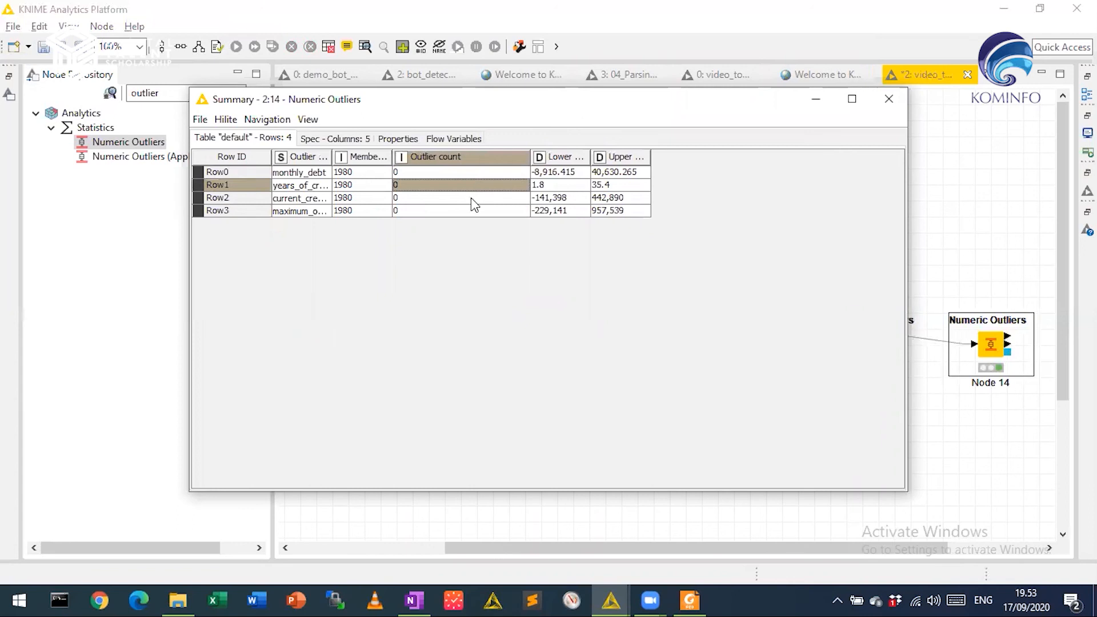
left_click(481, 172)
left_click(481, 185)
left_click(481, 197)
left_click(481, 210)
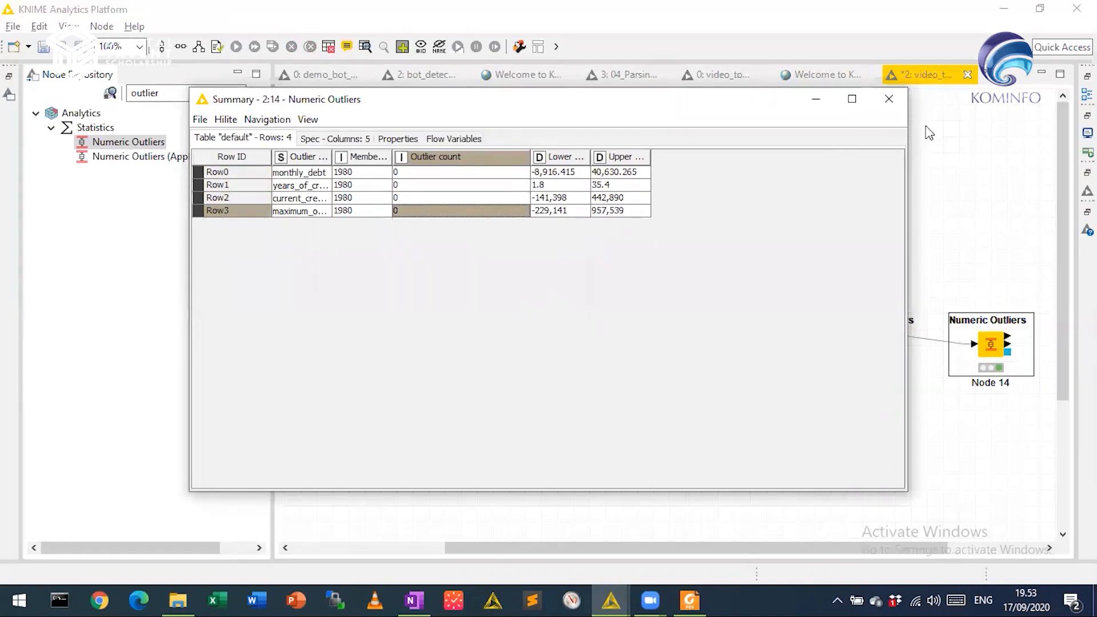
left_click(887, 98)
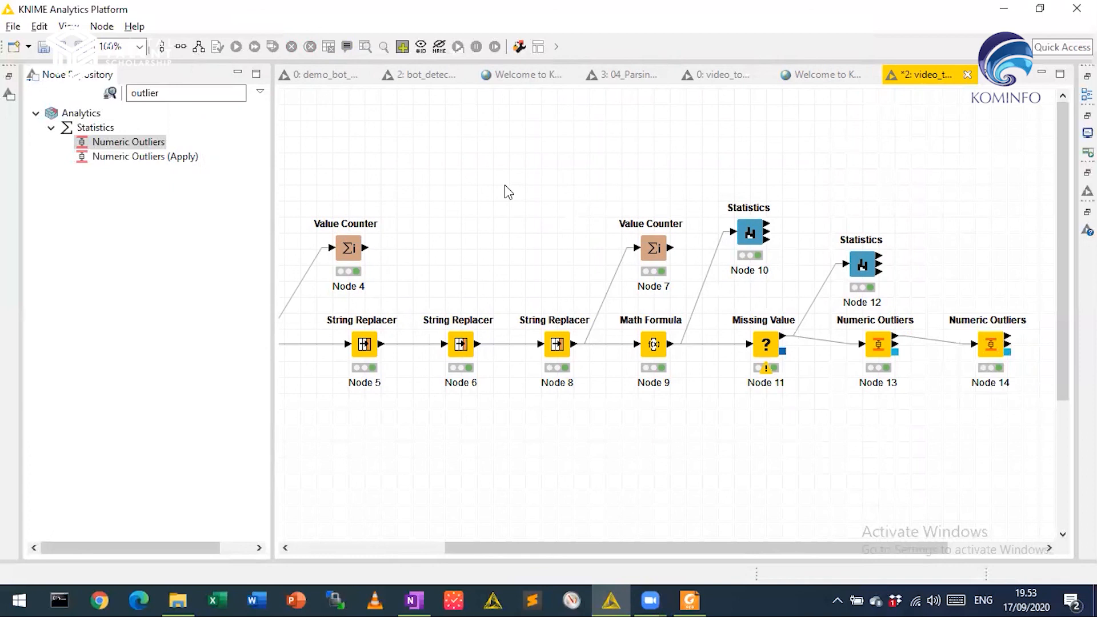
left_click_drag(649, 548, 392, 550)
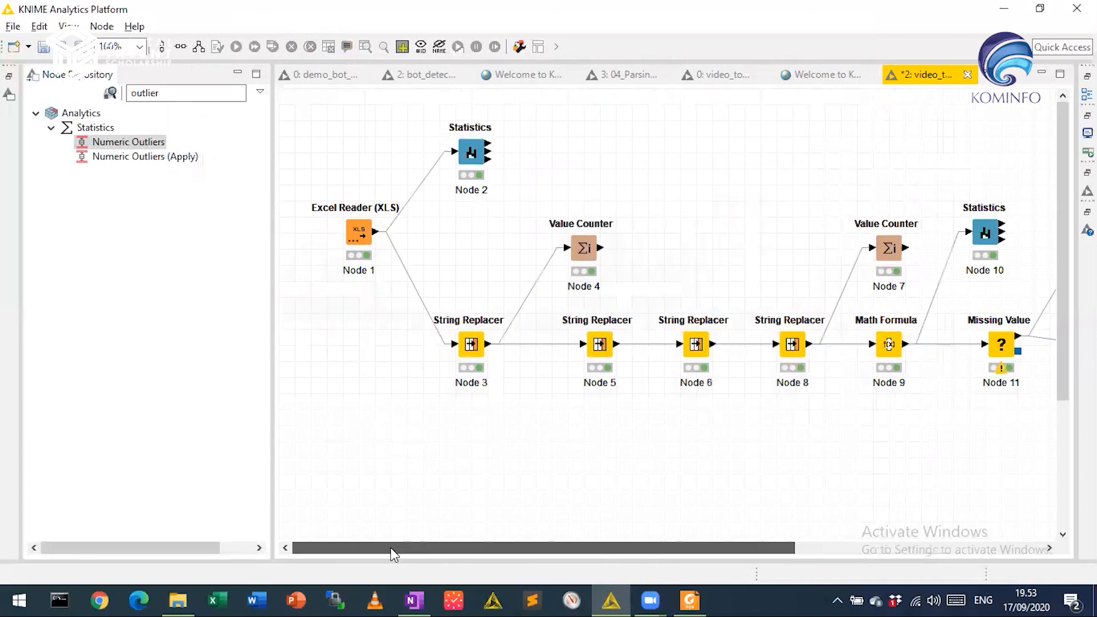
left_click_drag(594, 548, 960, 550)
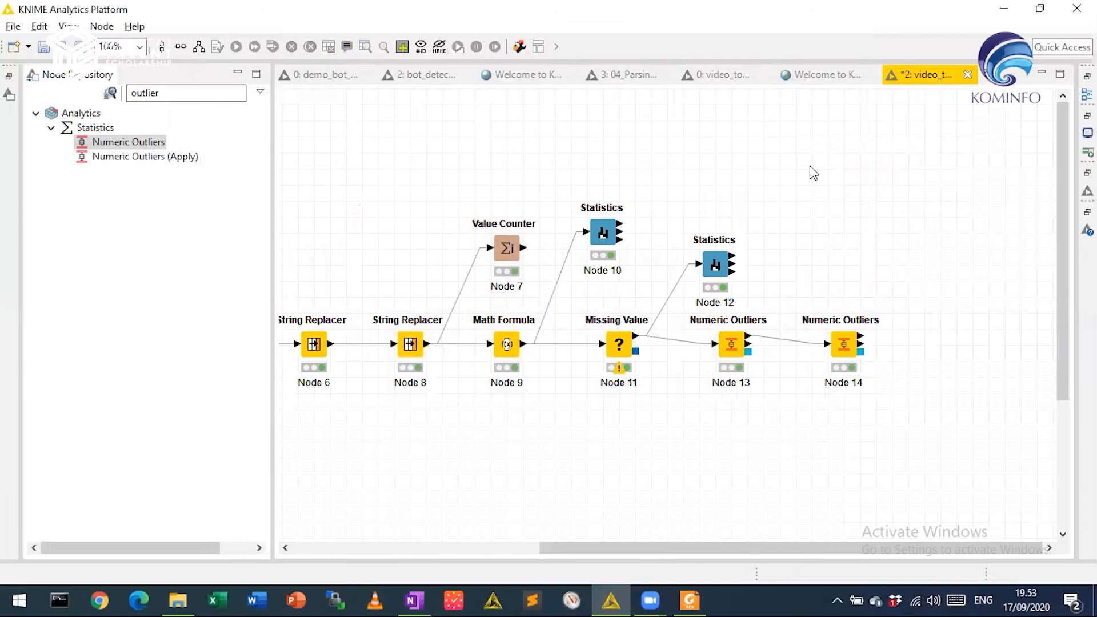